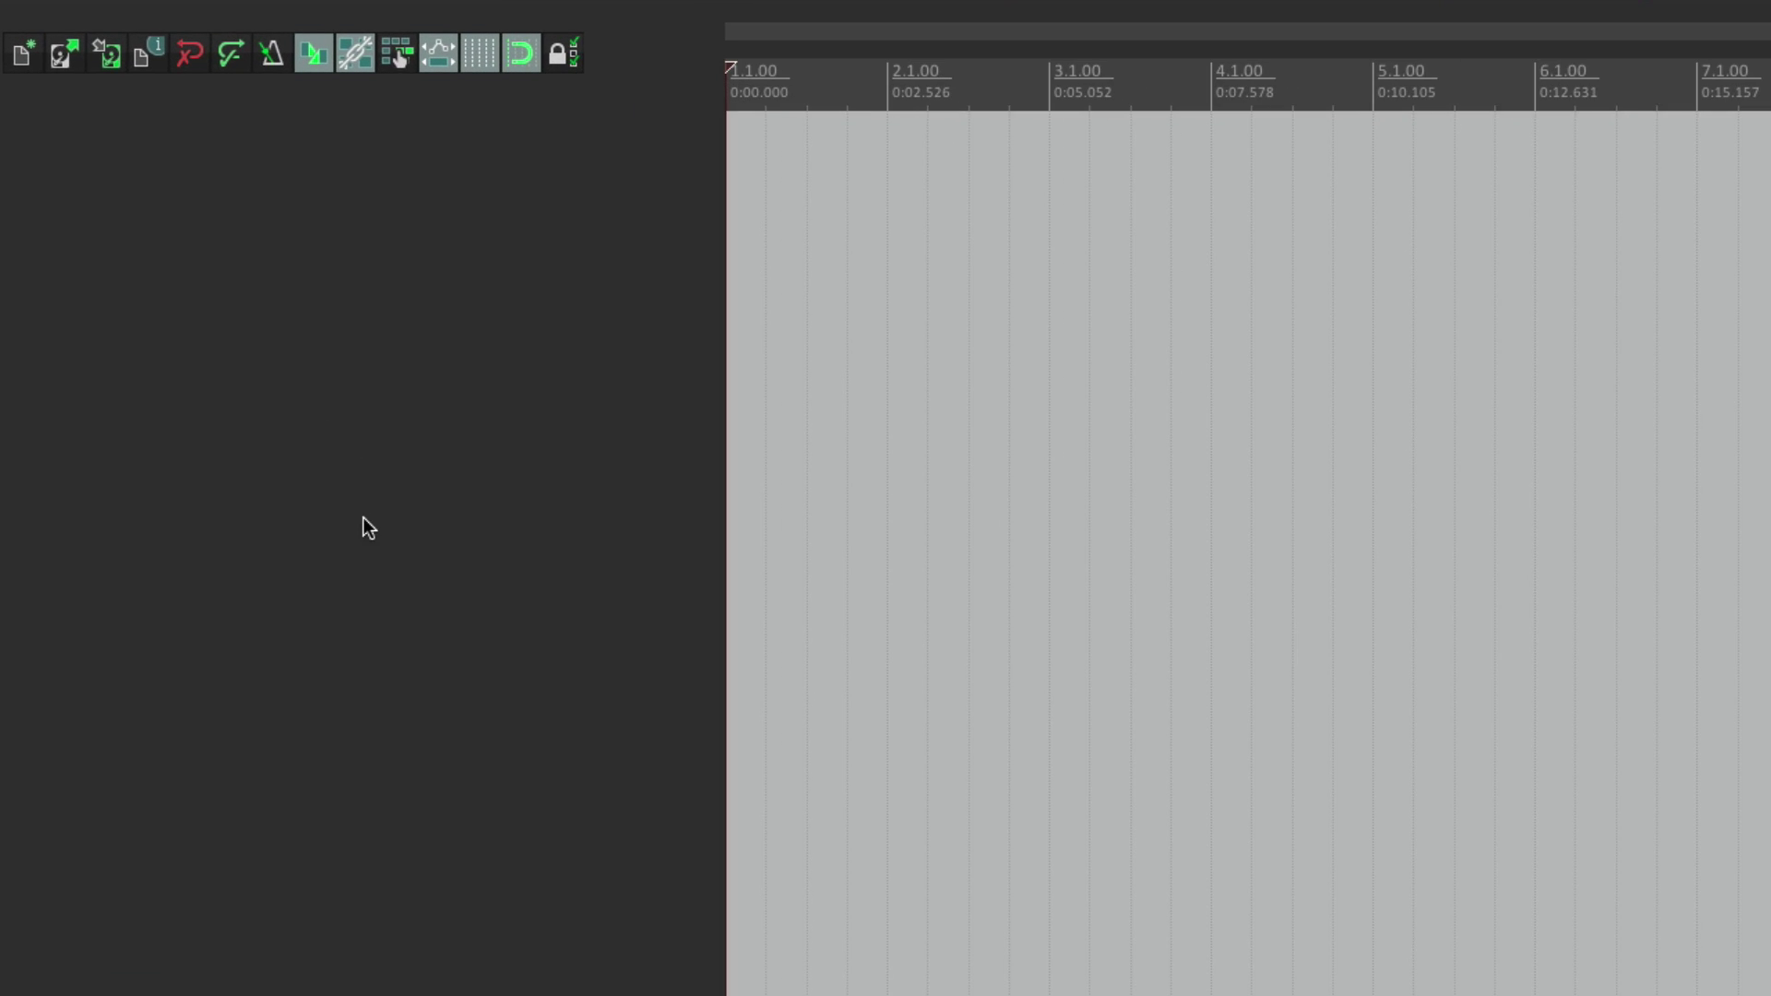
Step: Insert three empty tracks, then delete track 3 again
double_click(549, 319)
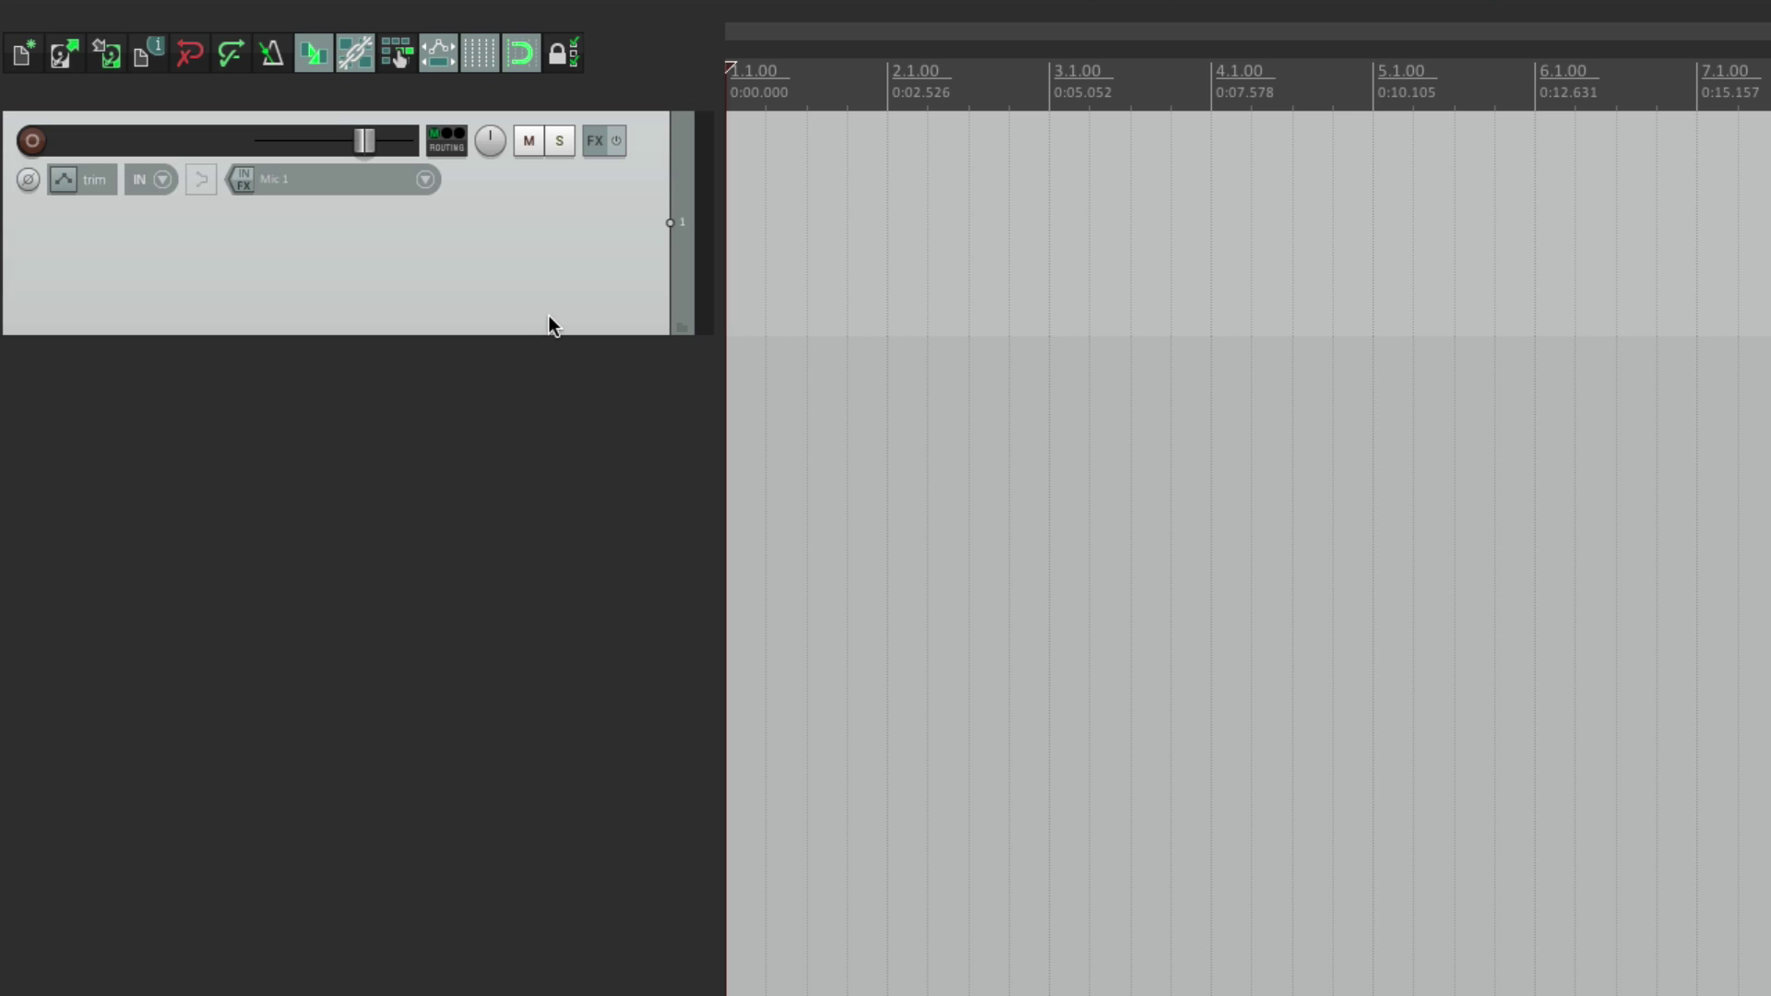
double_click(535, 450)
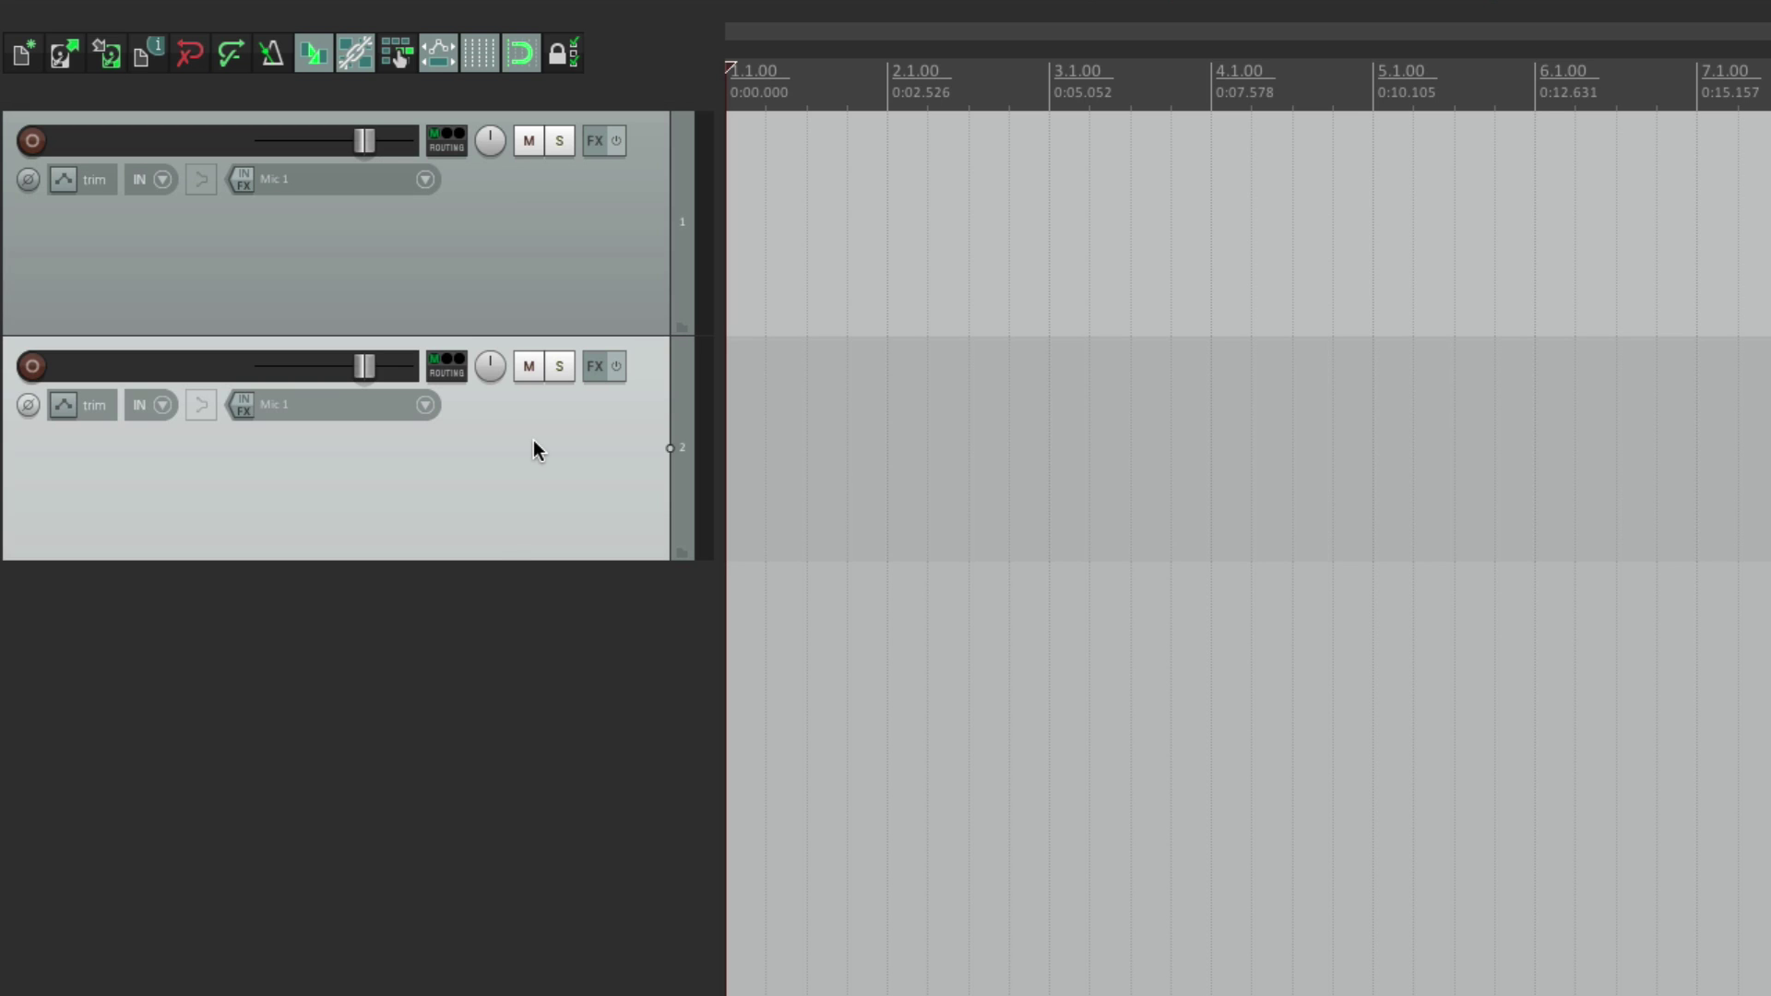
double_click(454, 699)
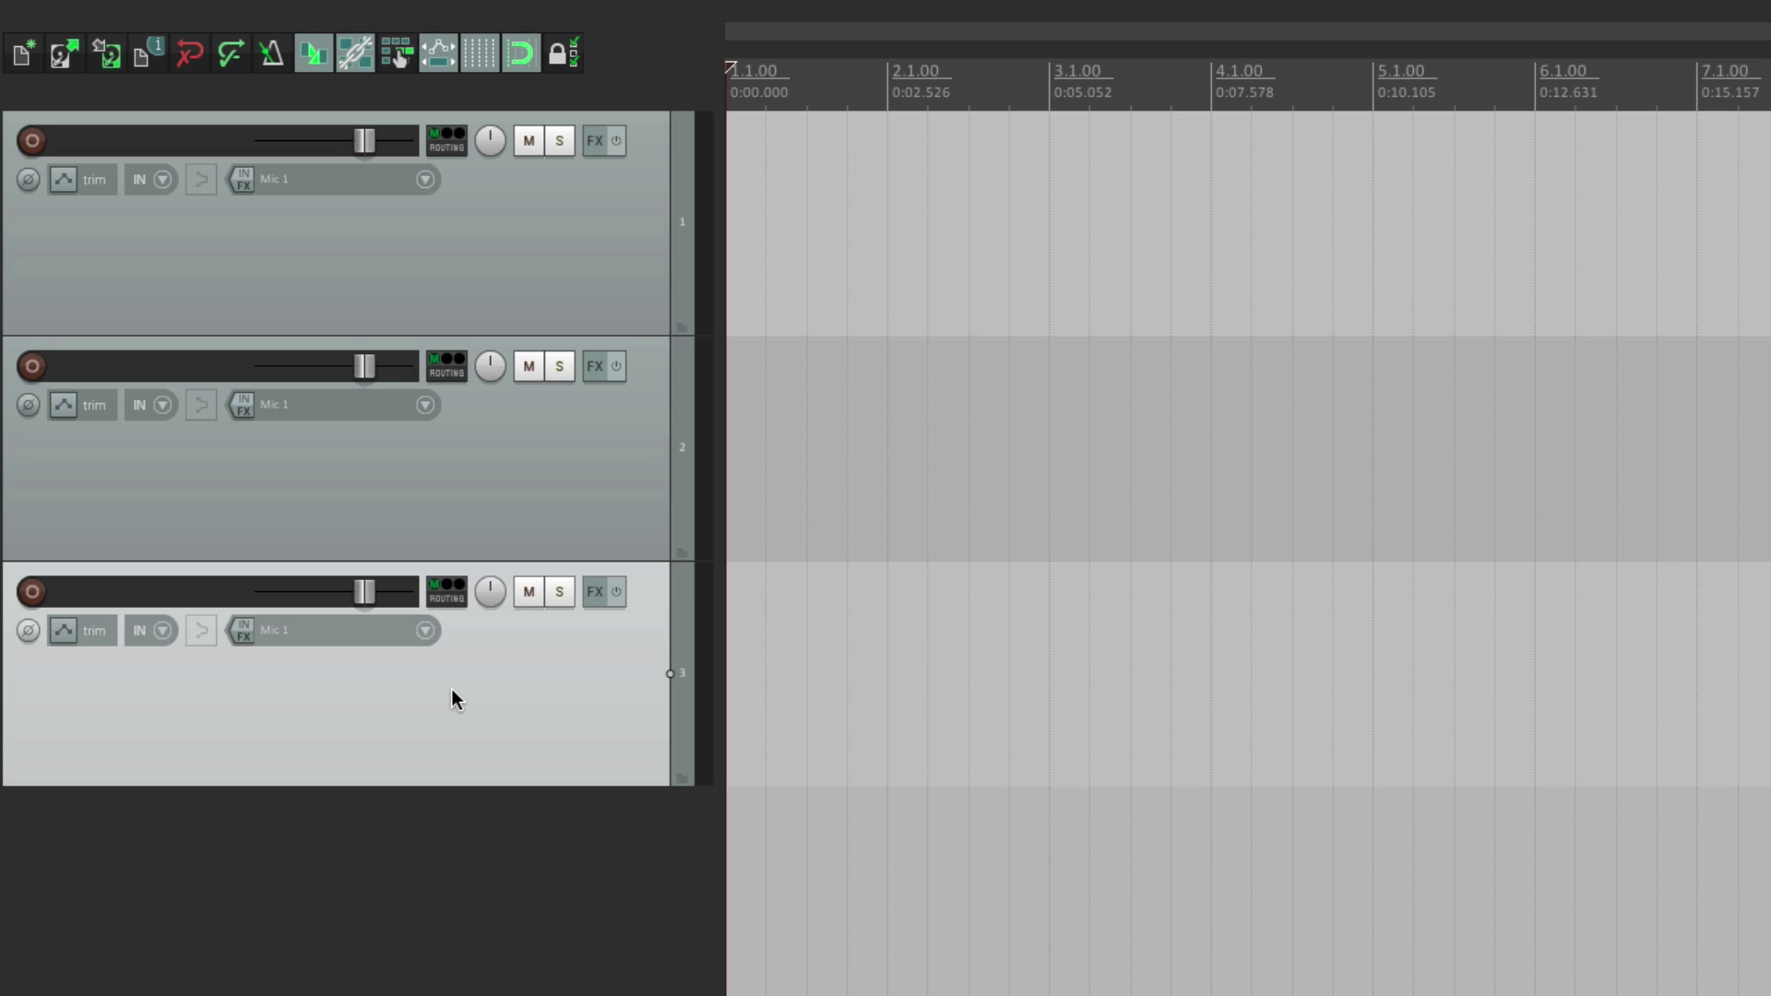
key("Delete")
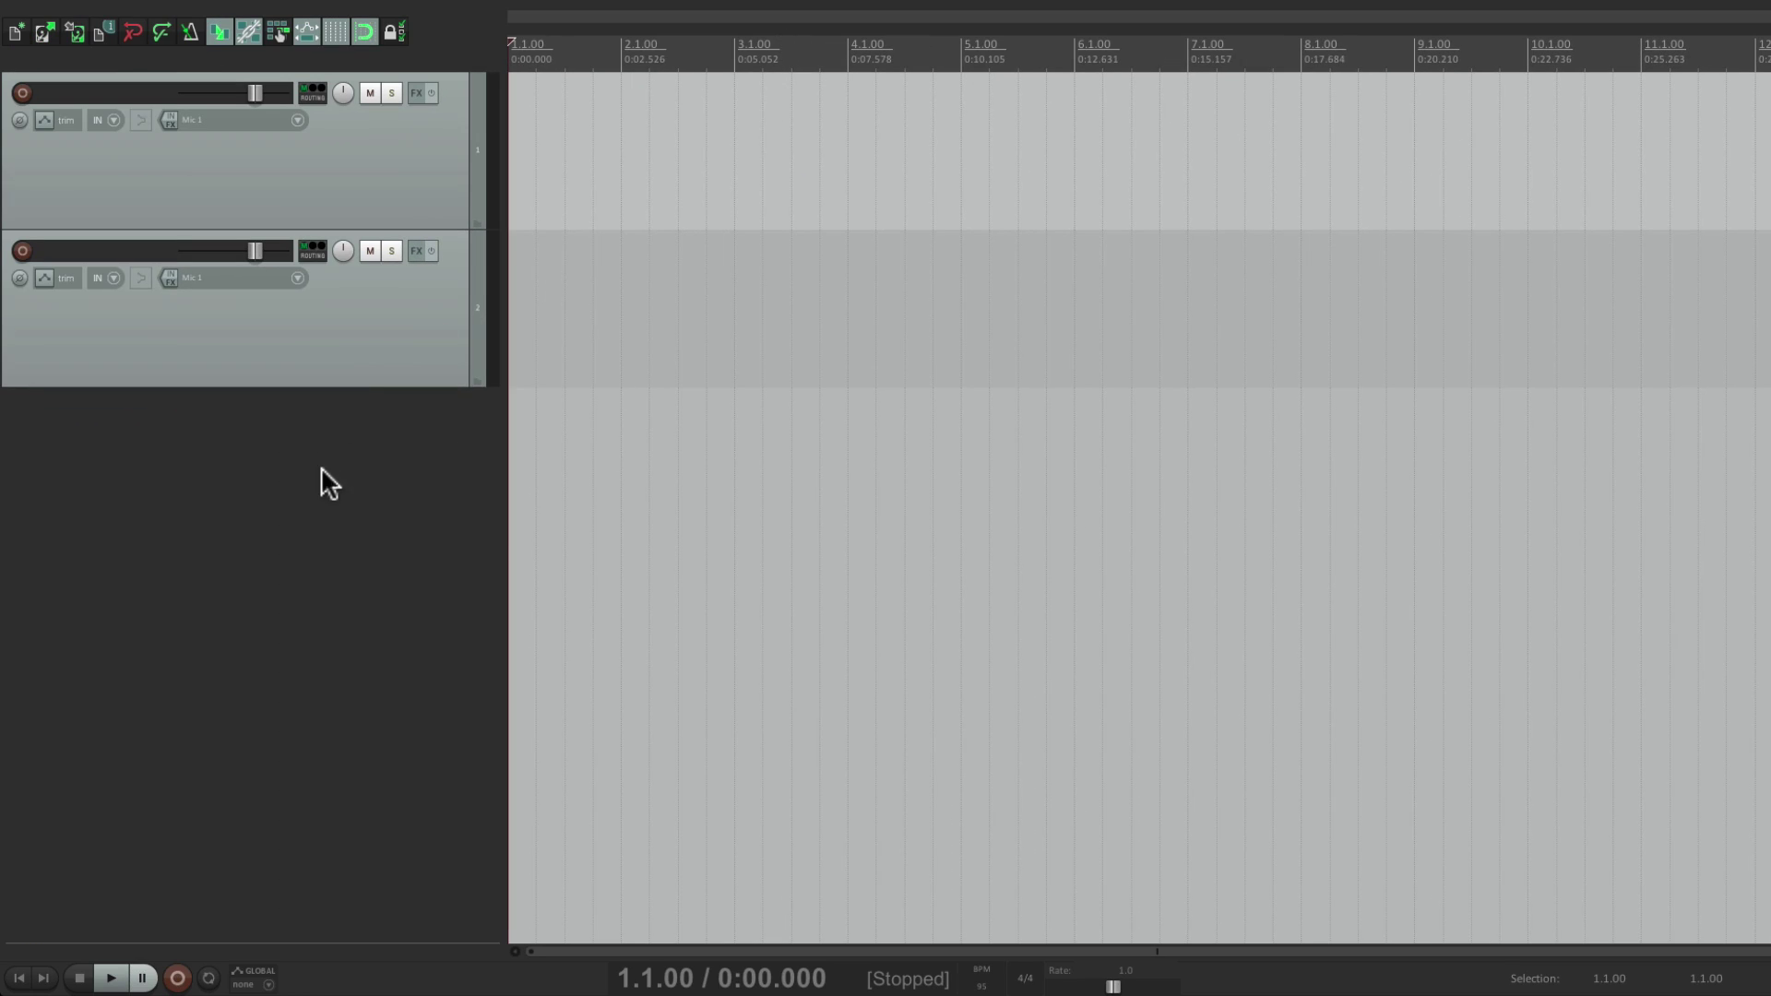
Step: Insert a third empty track below tracks 1 and 2
double_click(320, 475)
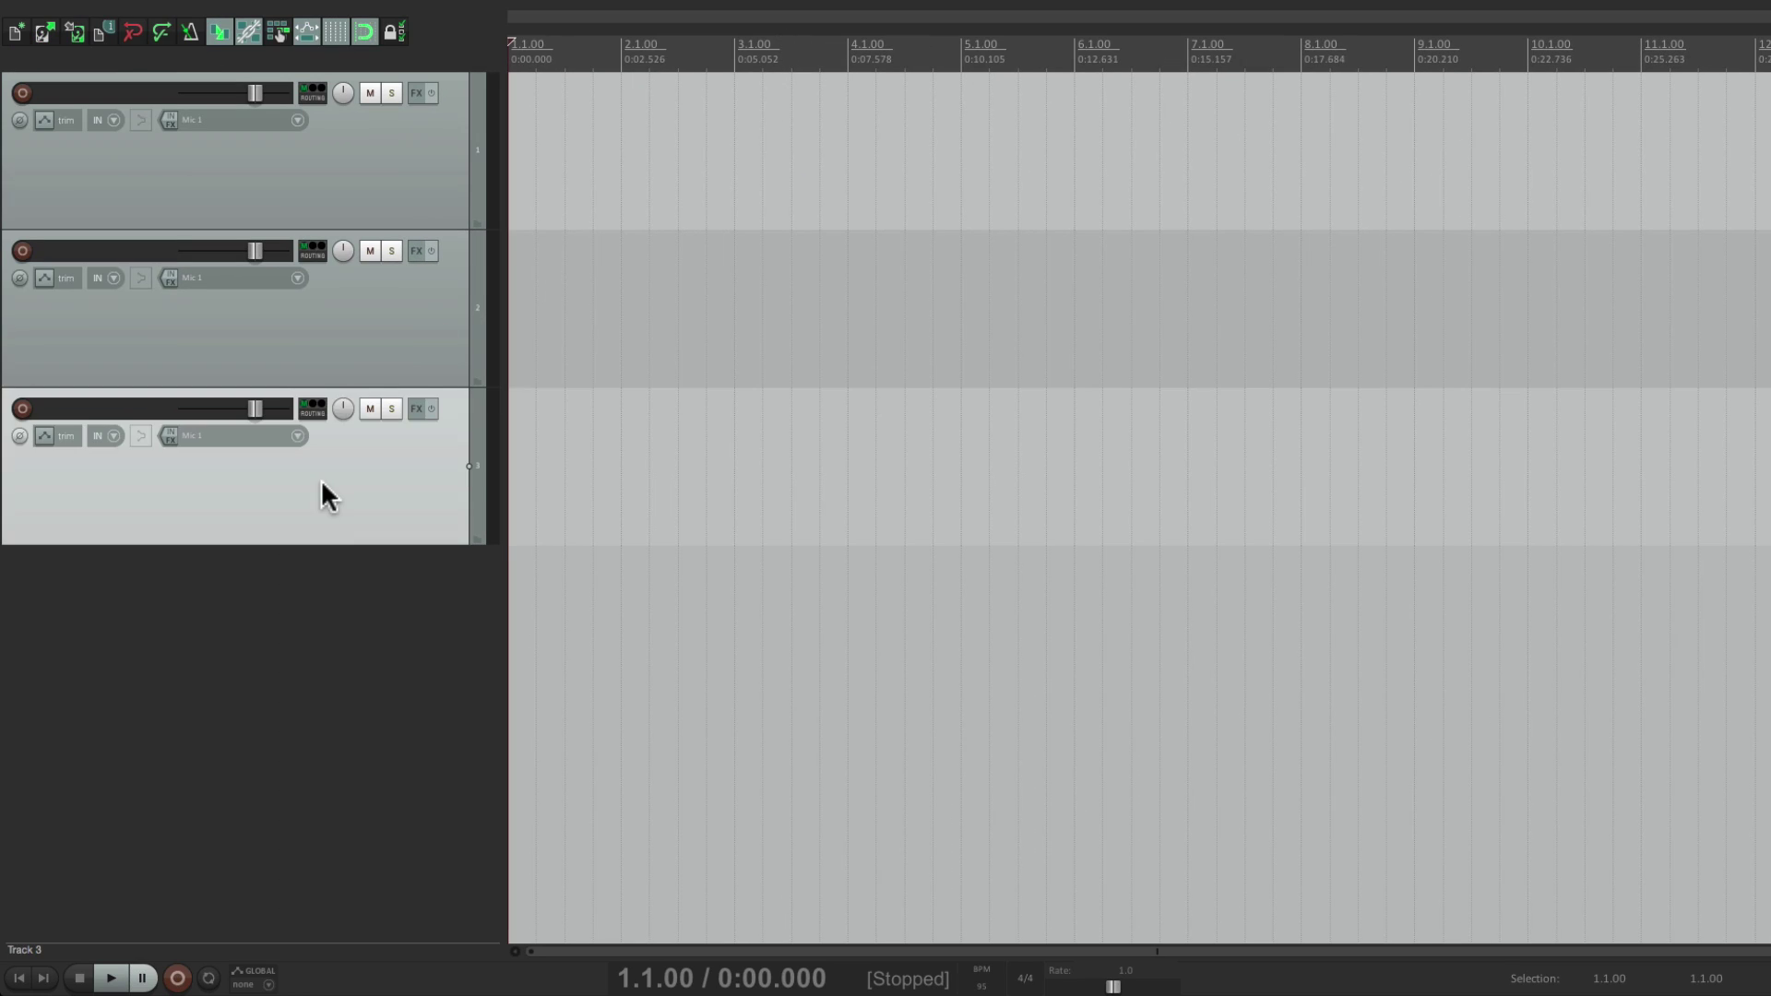
Step: Import Drum Beat.wav onto track 1 and play it back
left_click(364, 613)
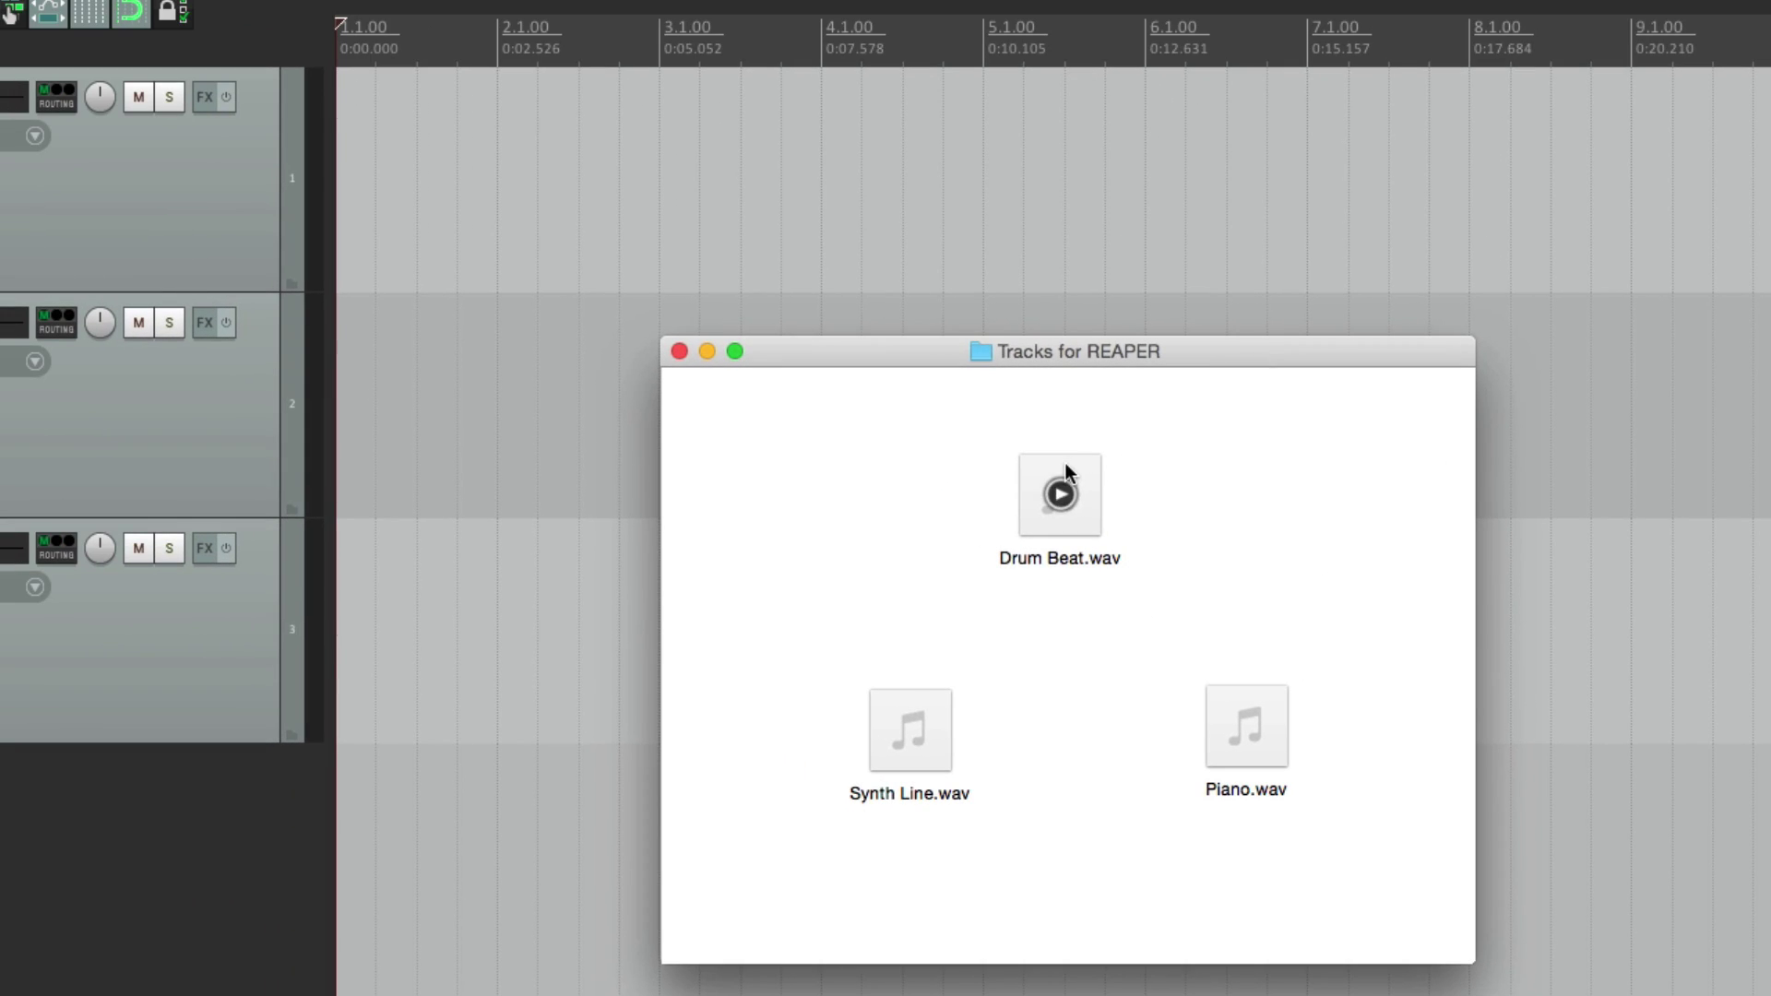
left_click_drag(1065, 464, 652, 201)
left_click(633, 151)
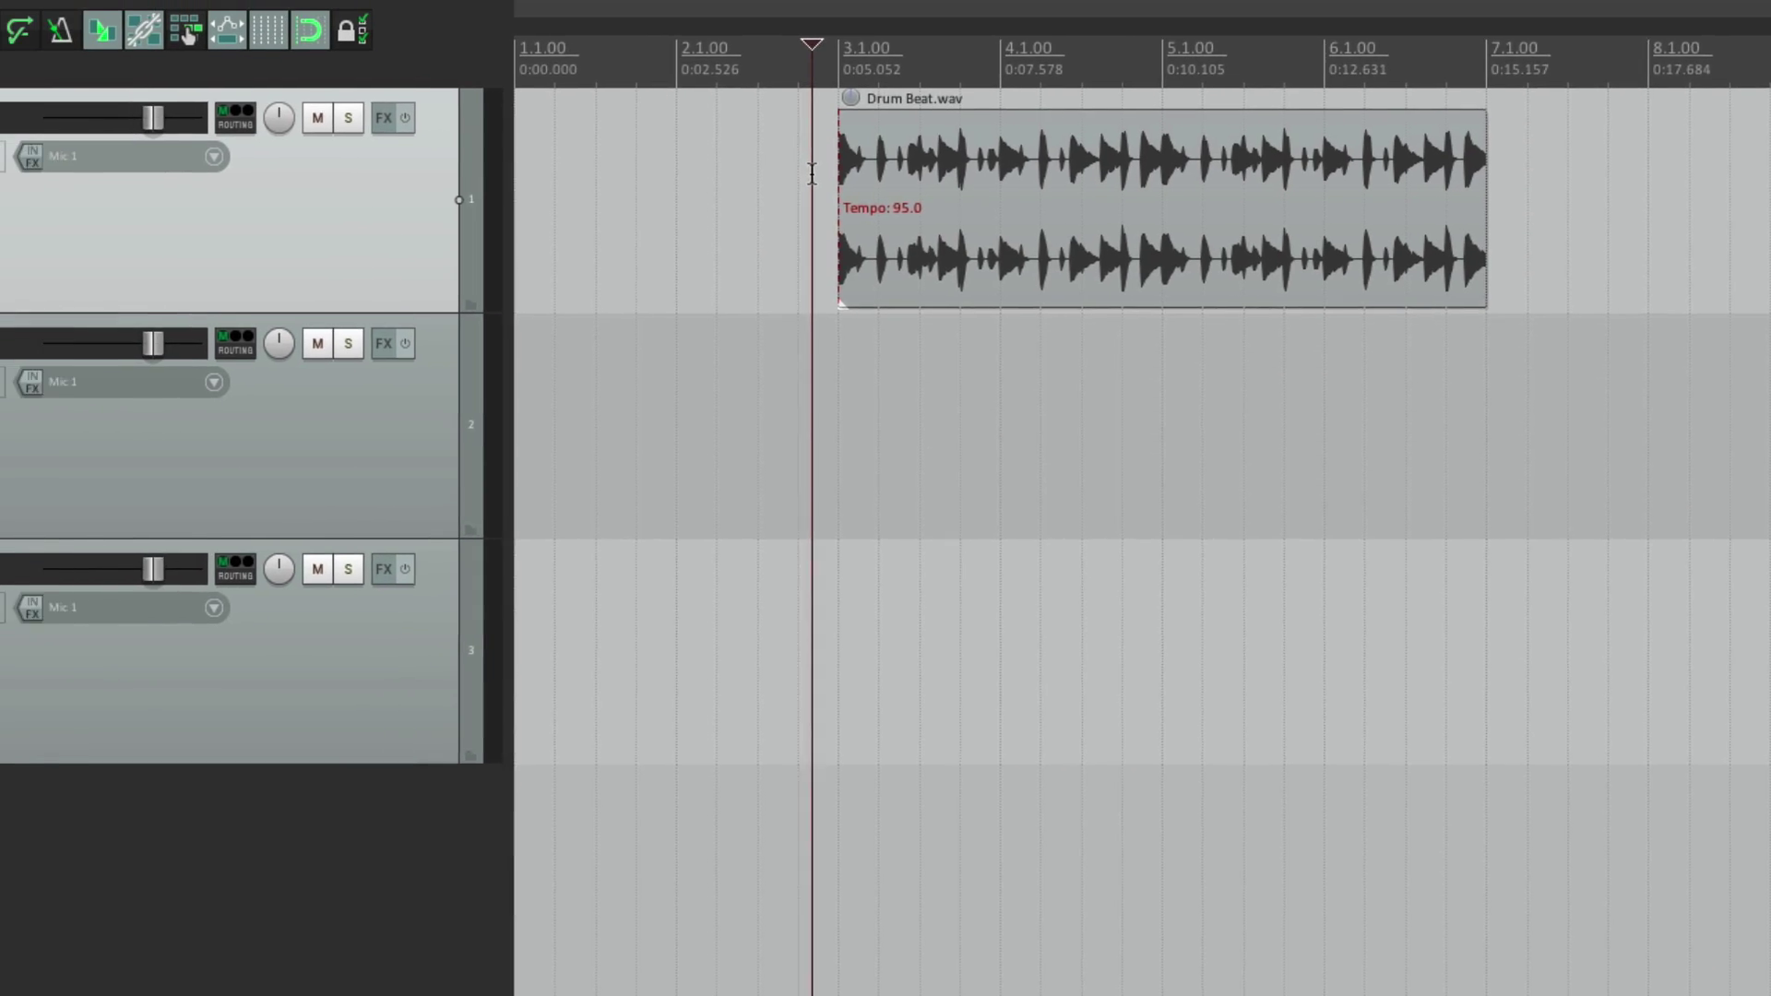
key("space")
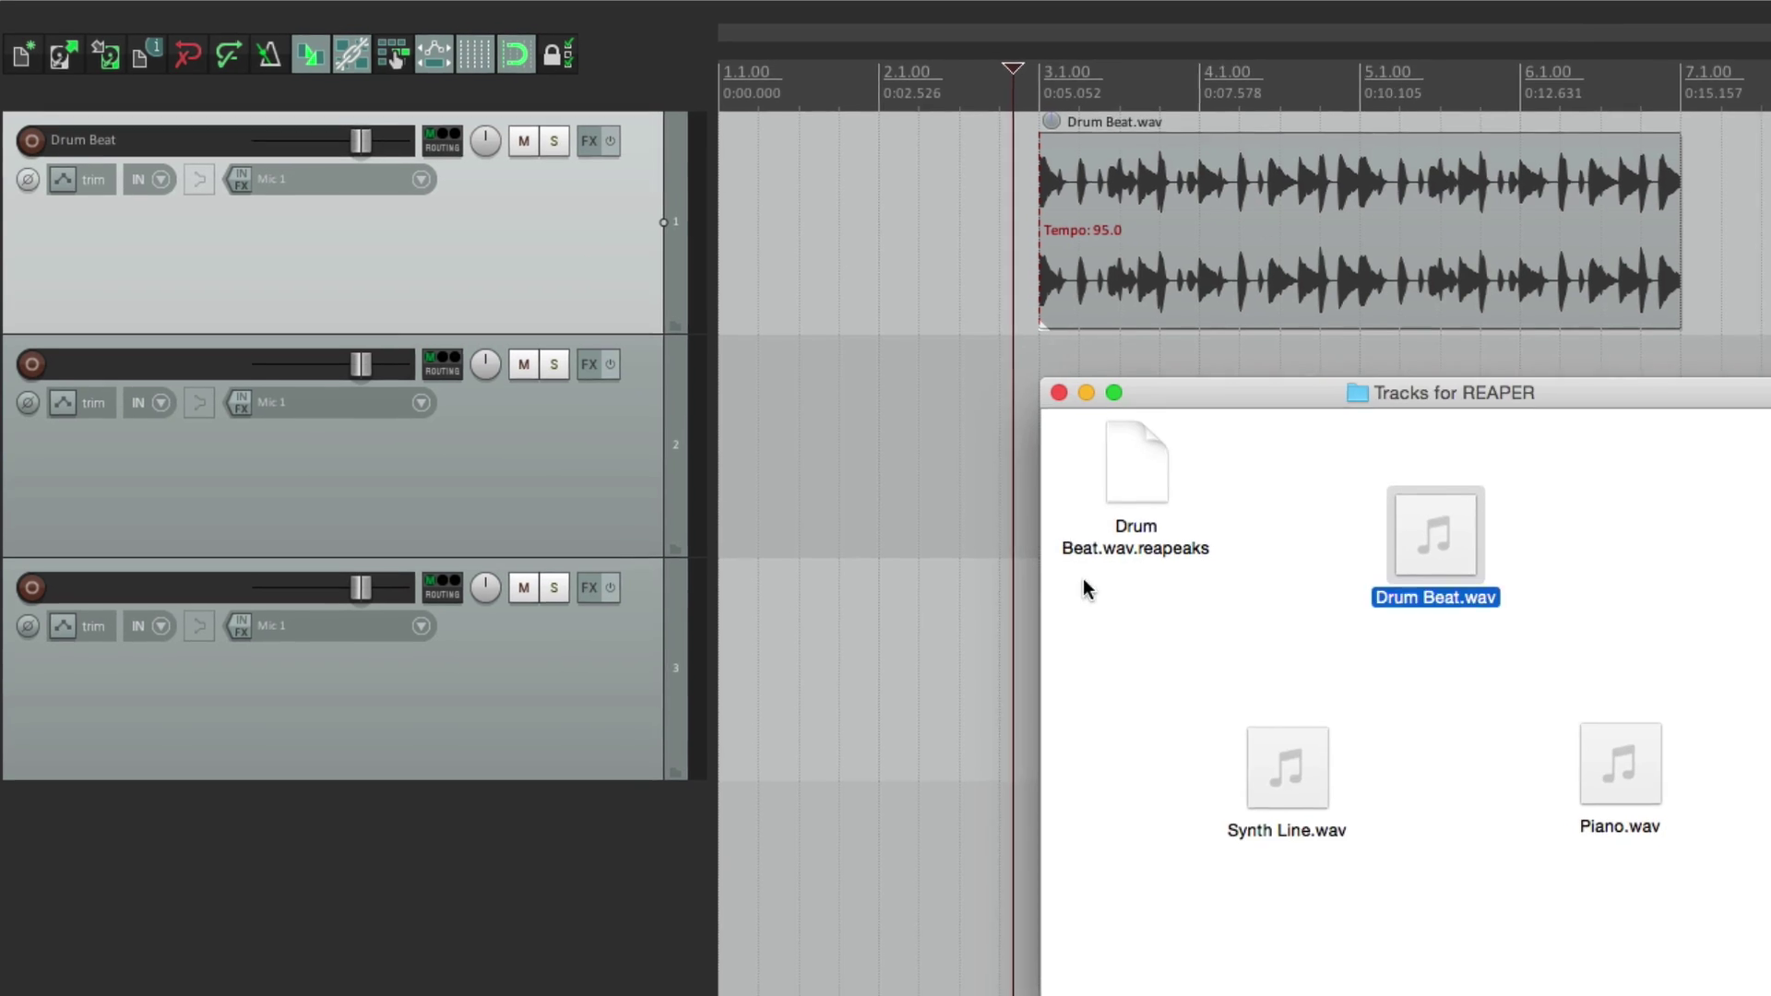
Step: Import Synth Line.wav onto track 2, align it with Drum Beat at bar 3, and preview both
left_click_drag(1190, 724, 830, 380)
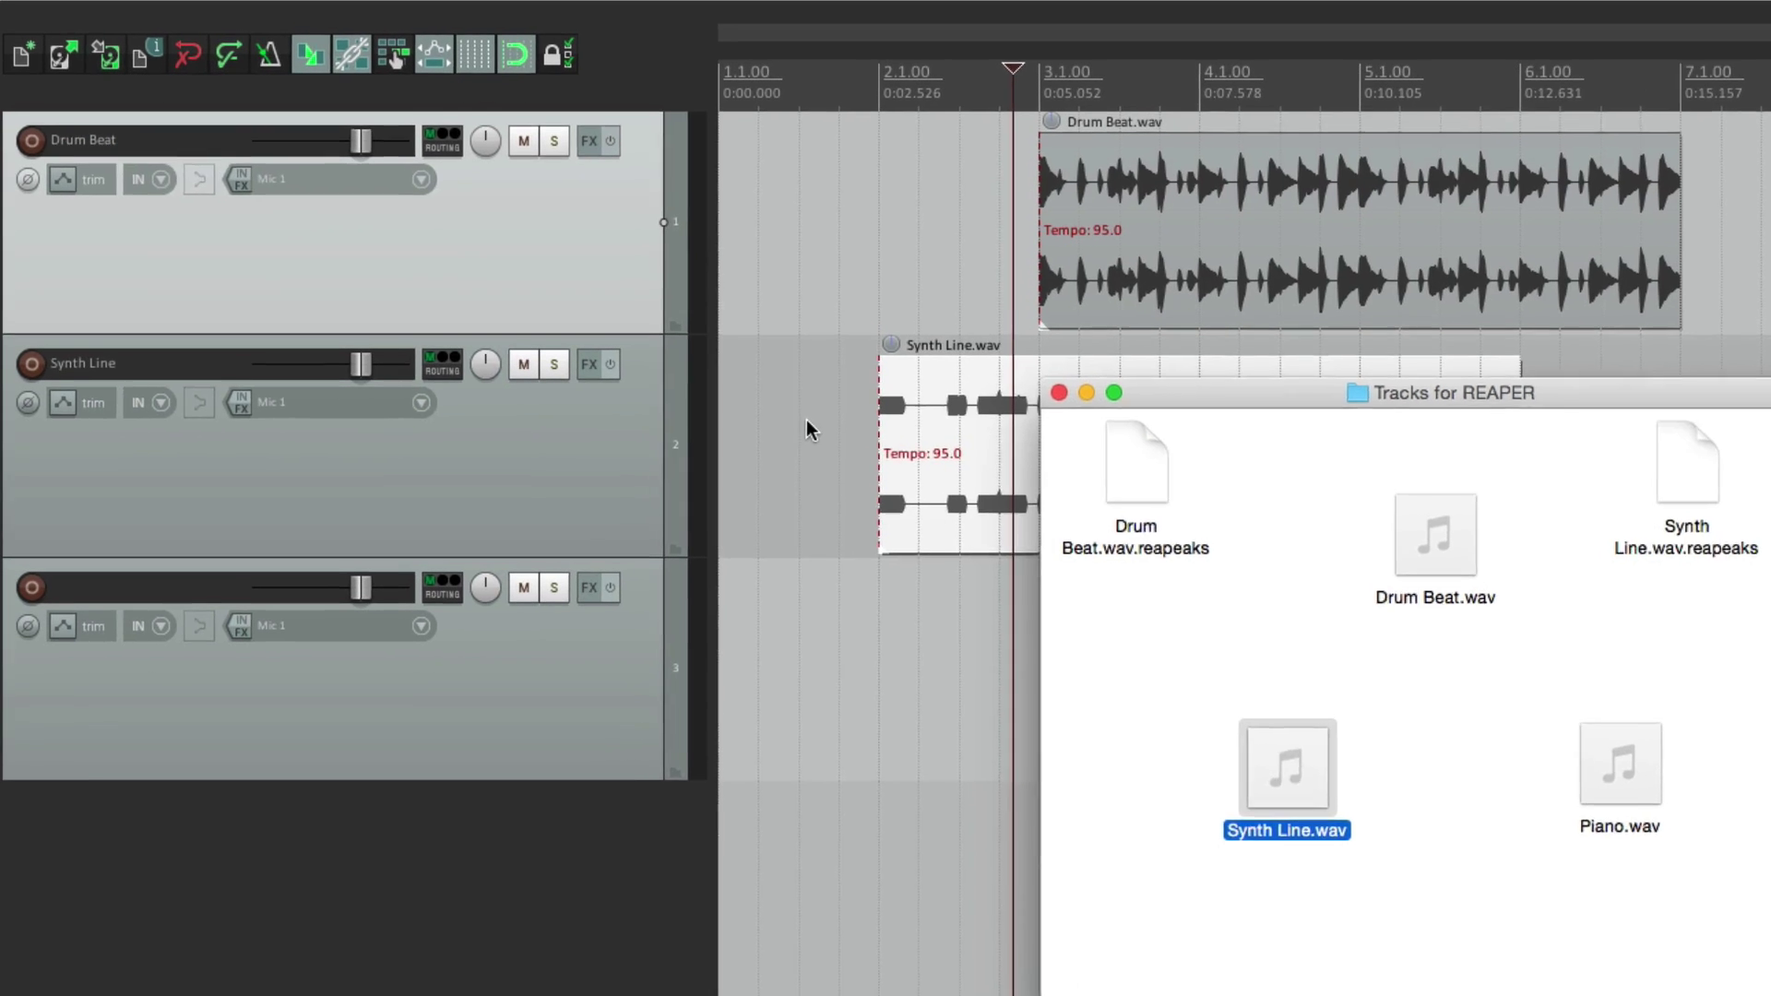
left_click_drag(978, 406, 1142, 441)
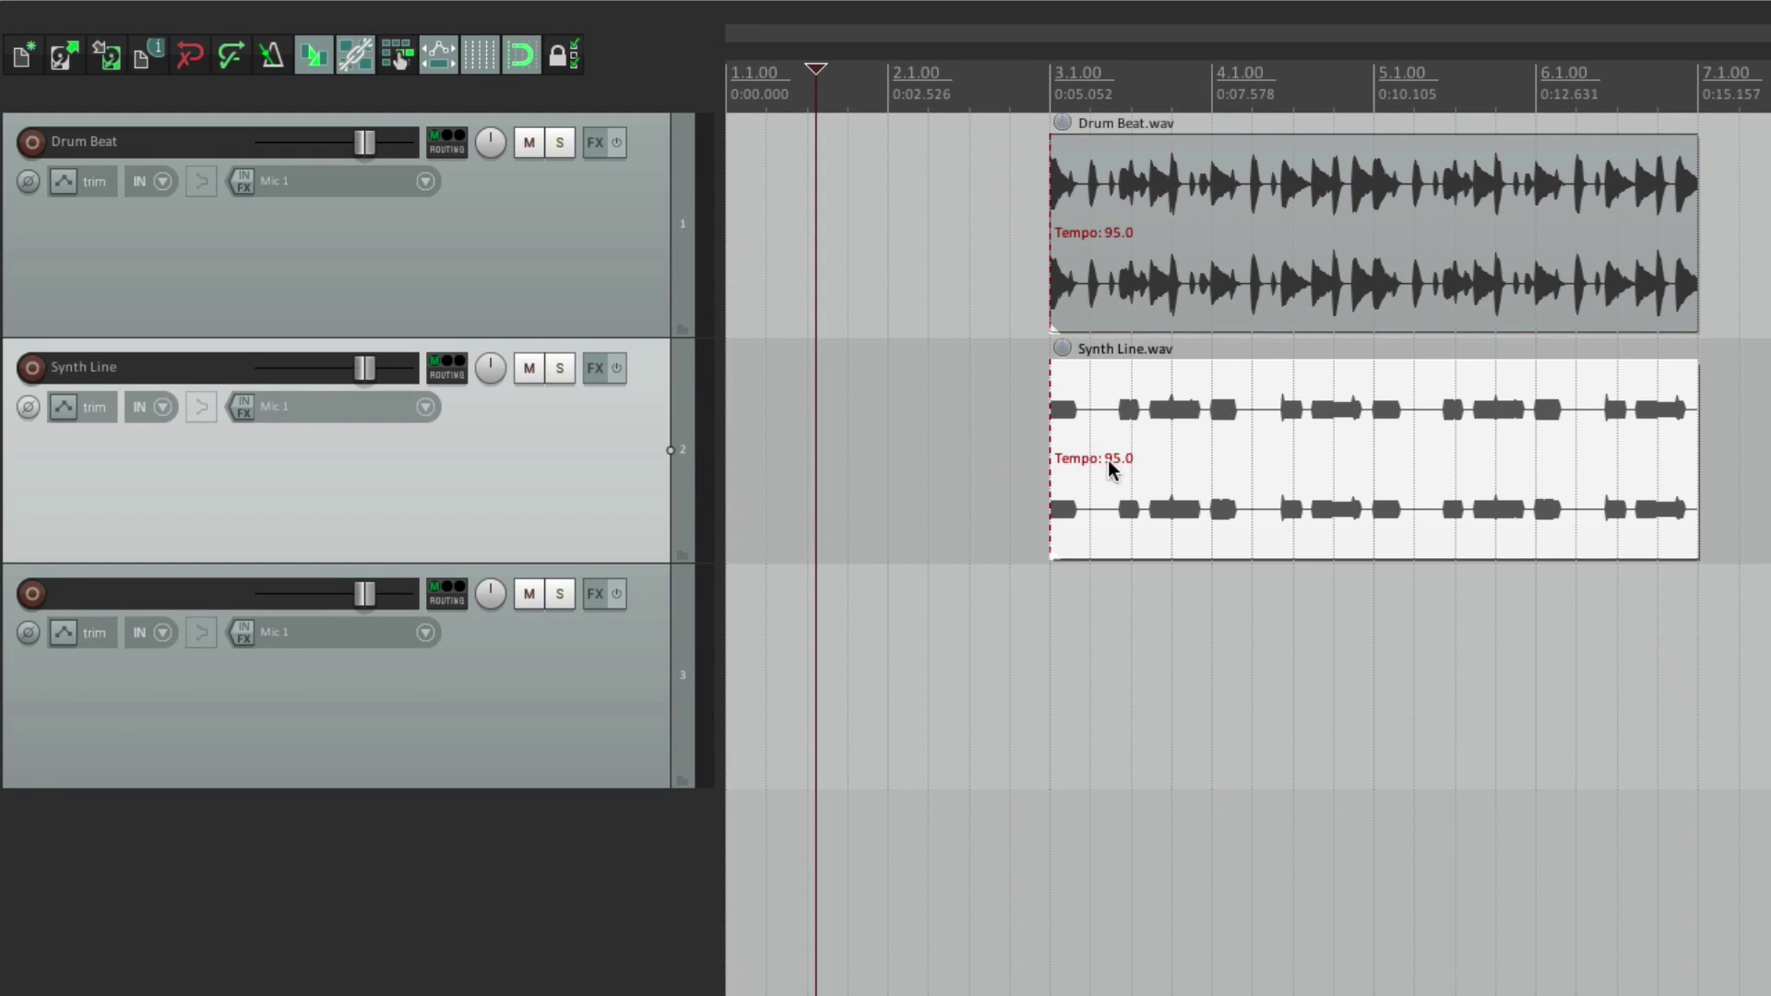
left_click(1021, 428)
key("space")
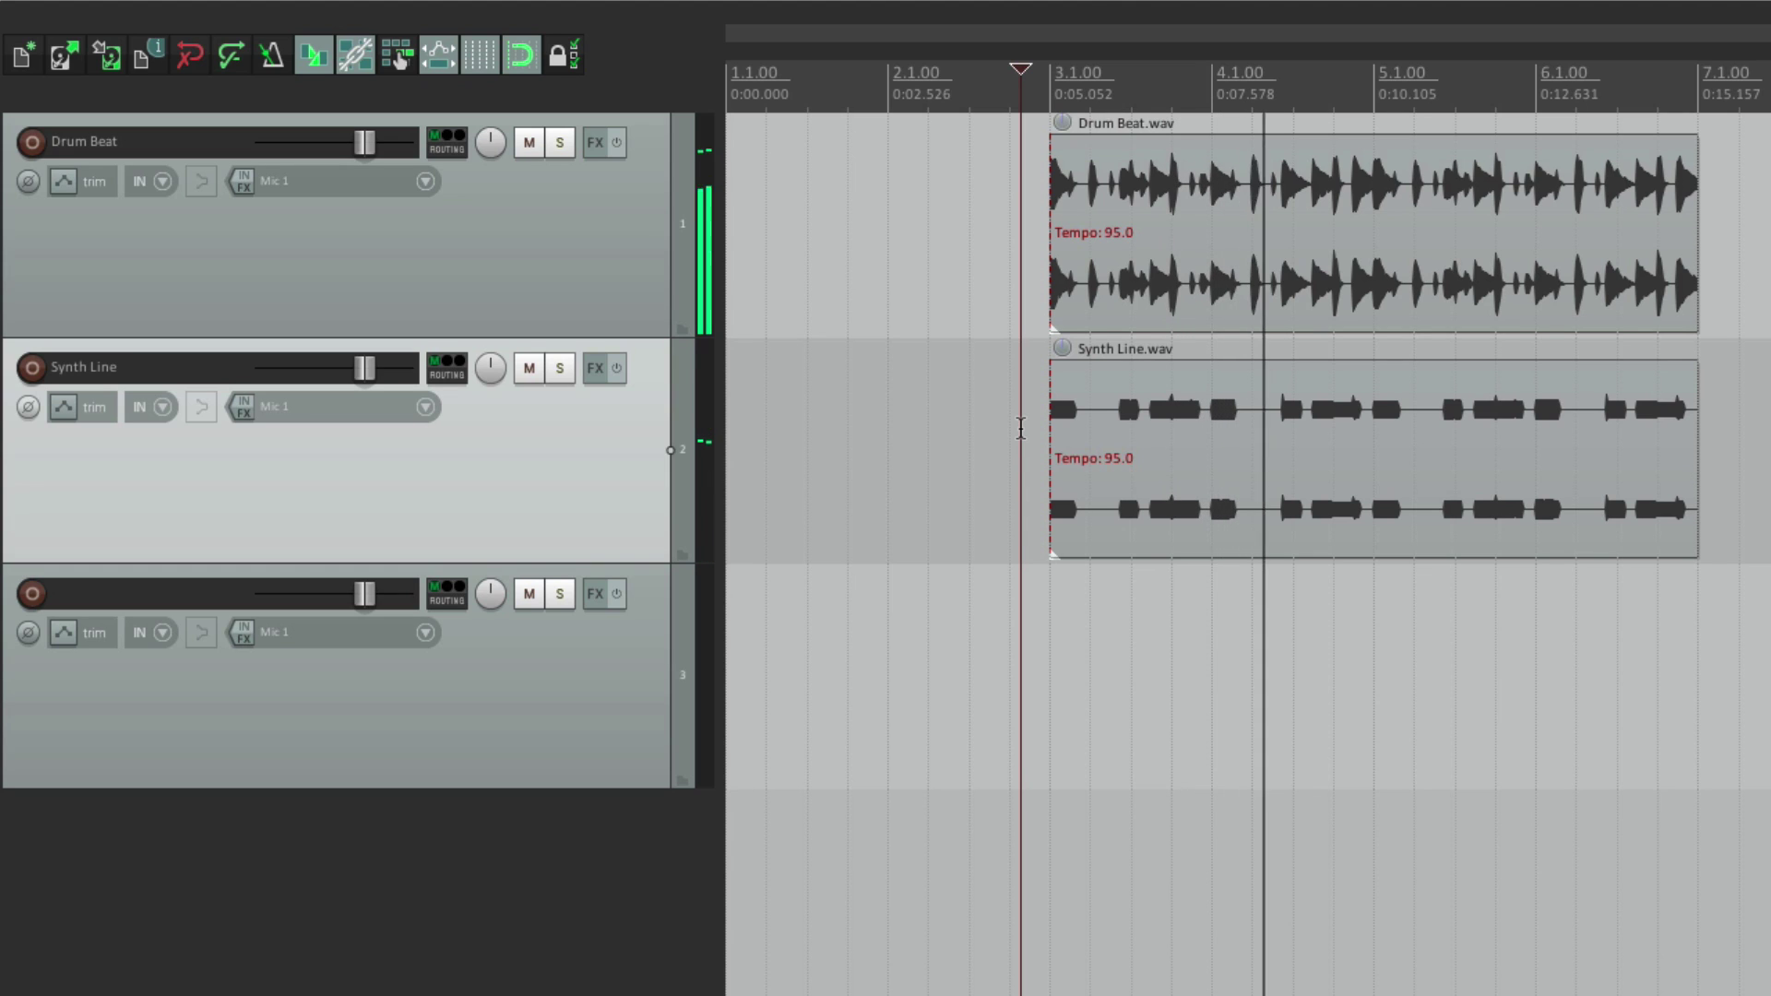
key("space")
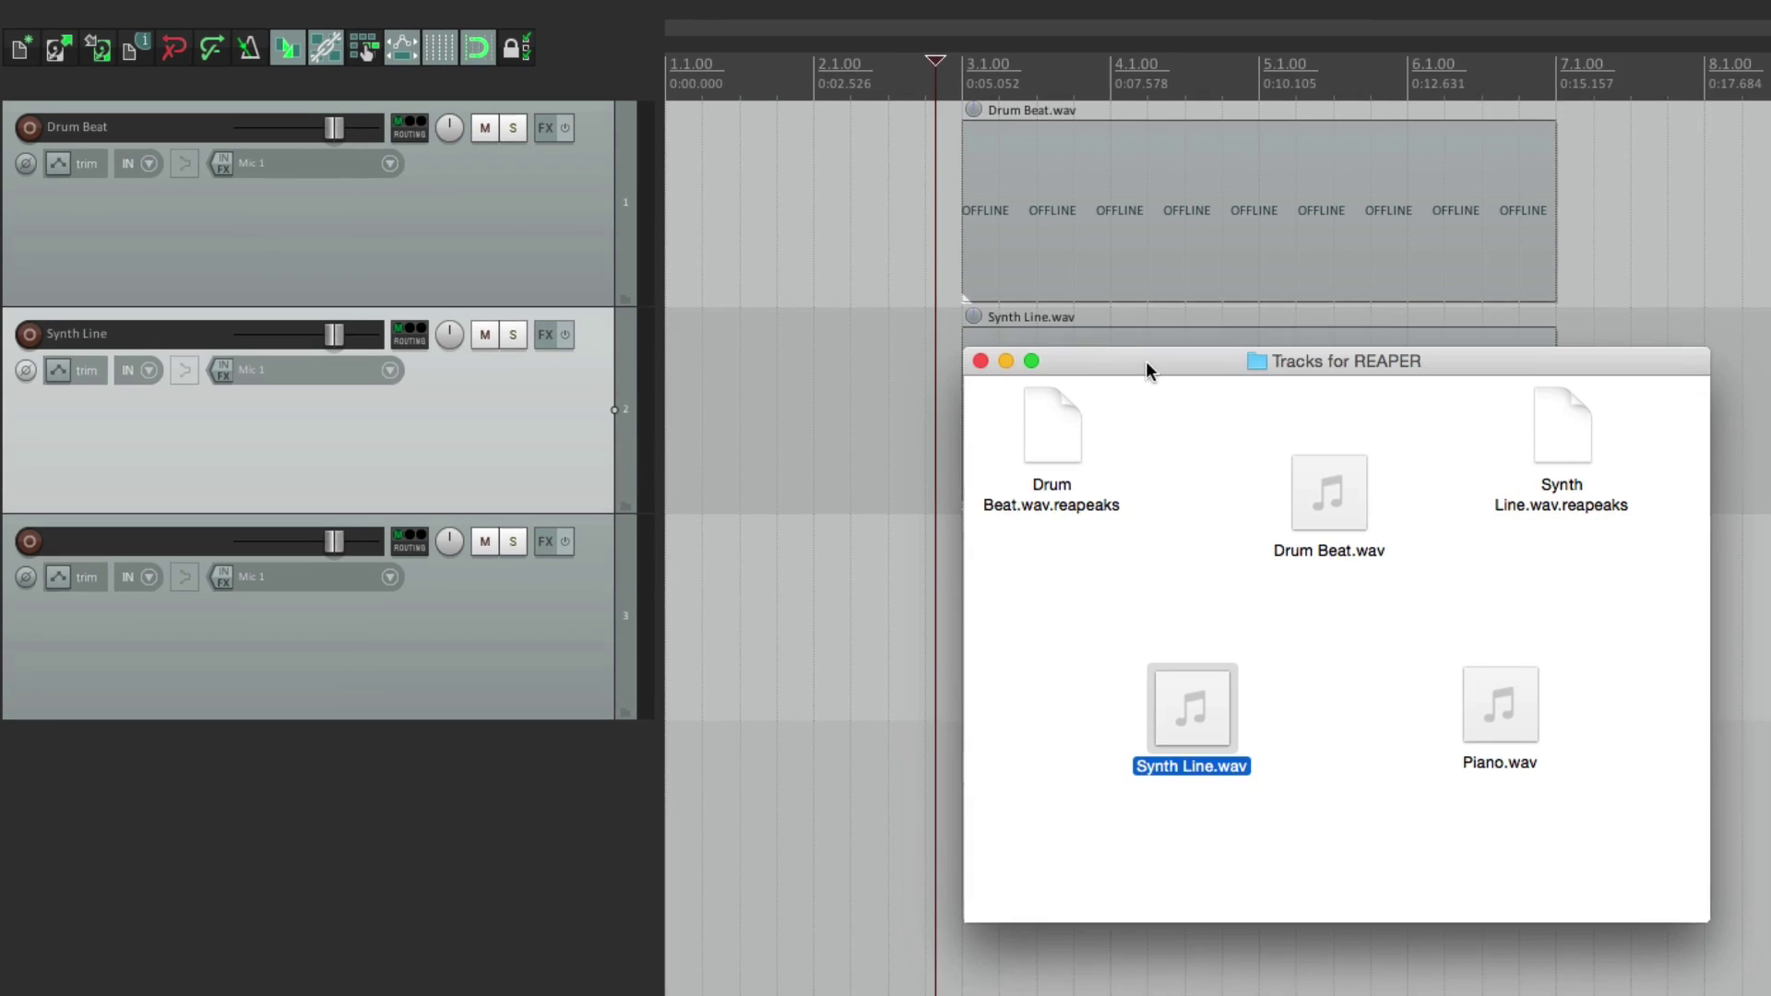
Step: Import Piano.wav onto track 3 and play all three tracks together
left_click_drag(1146, 362, 1292, 293)
mouse_move(1574, 574)
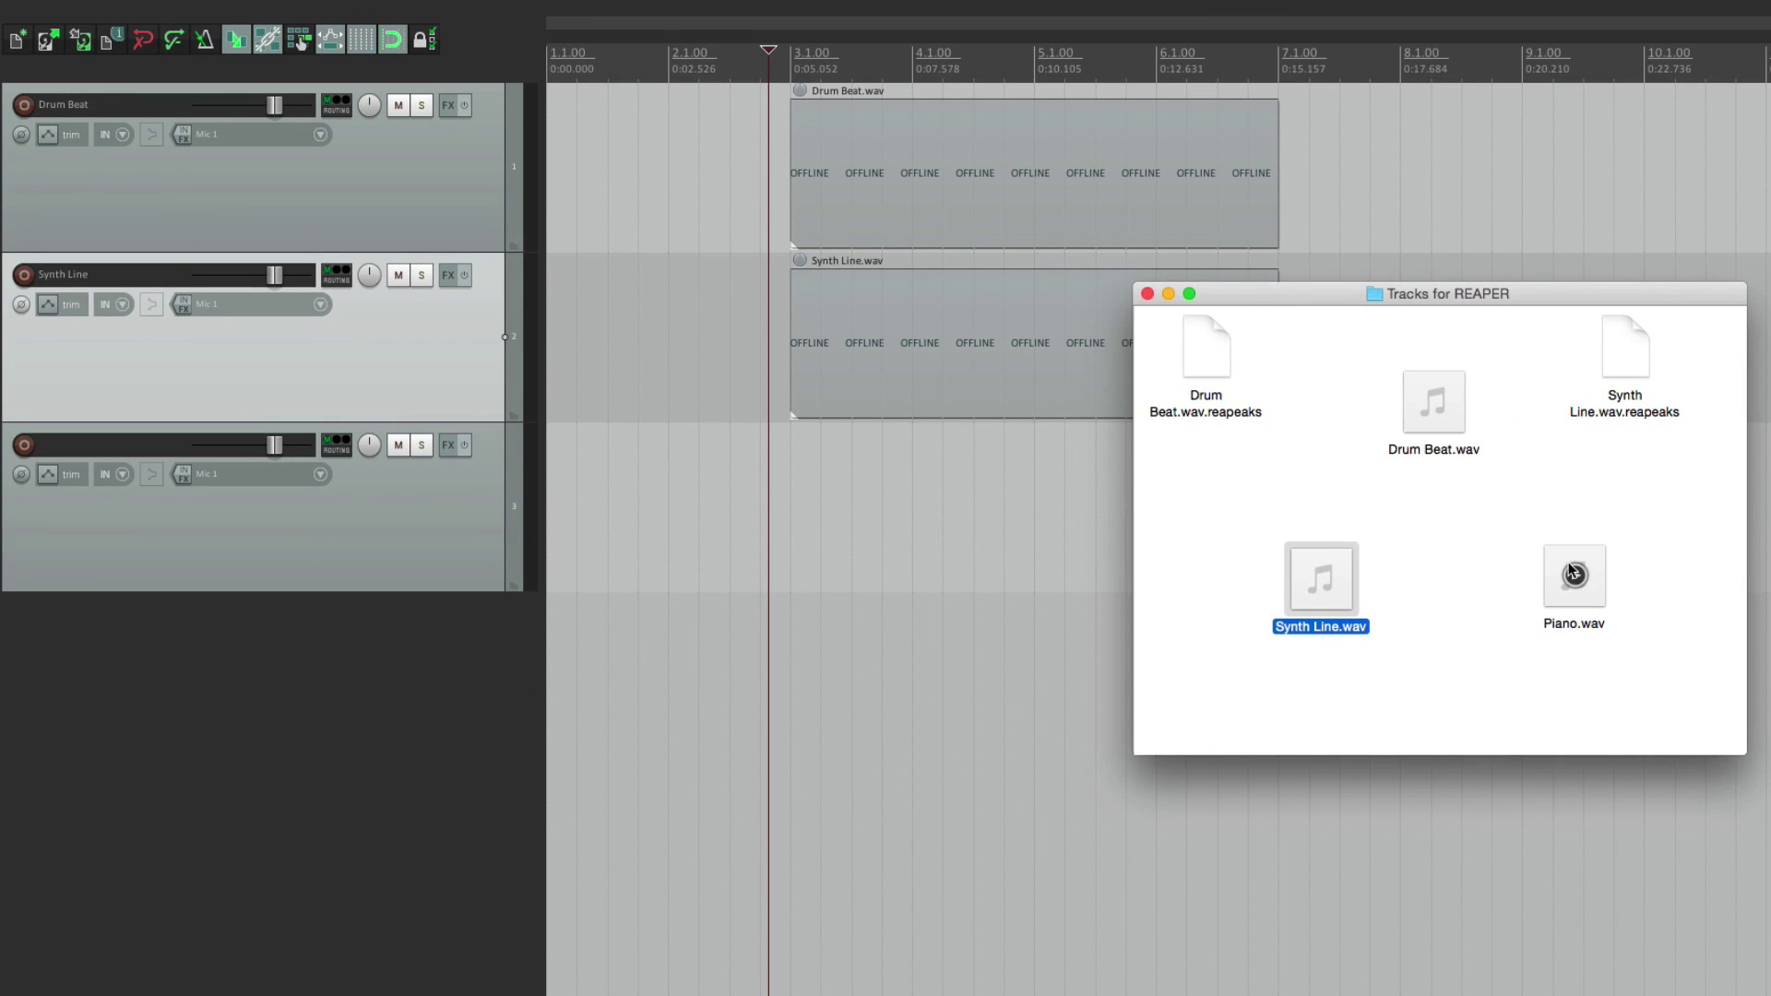
left_click_drag(1572, 572, 773, 481)
left_click(774, 482)
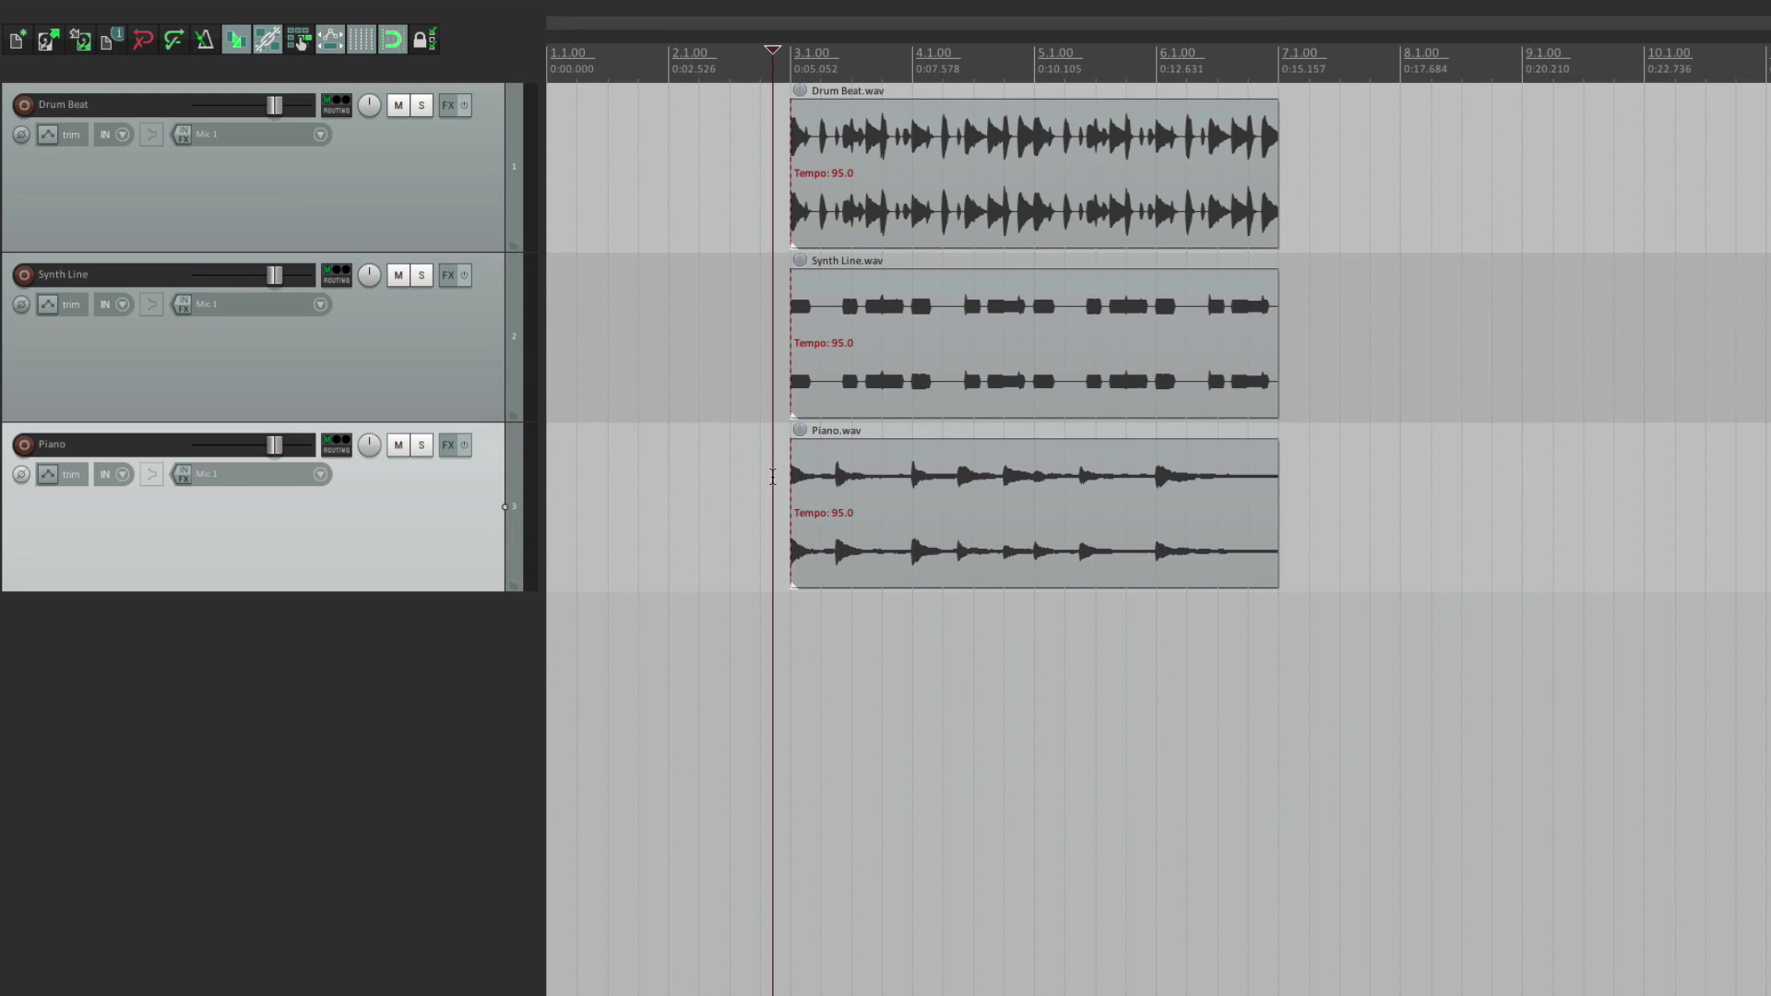
key("space")
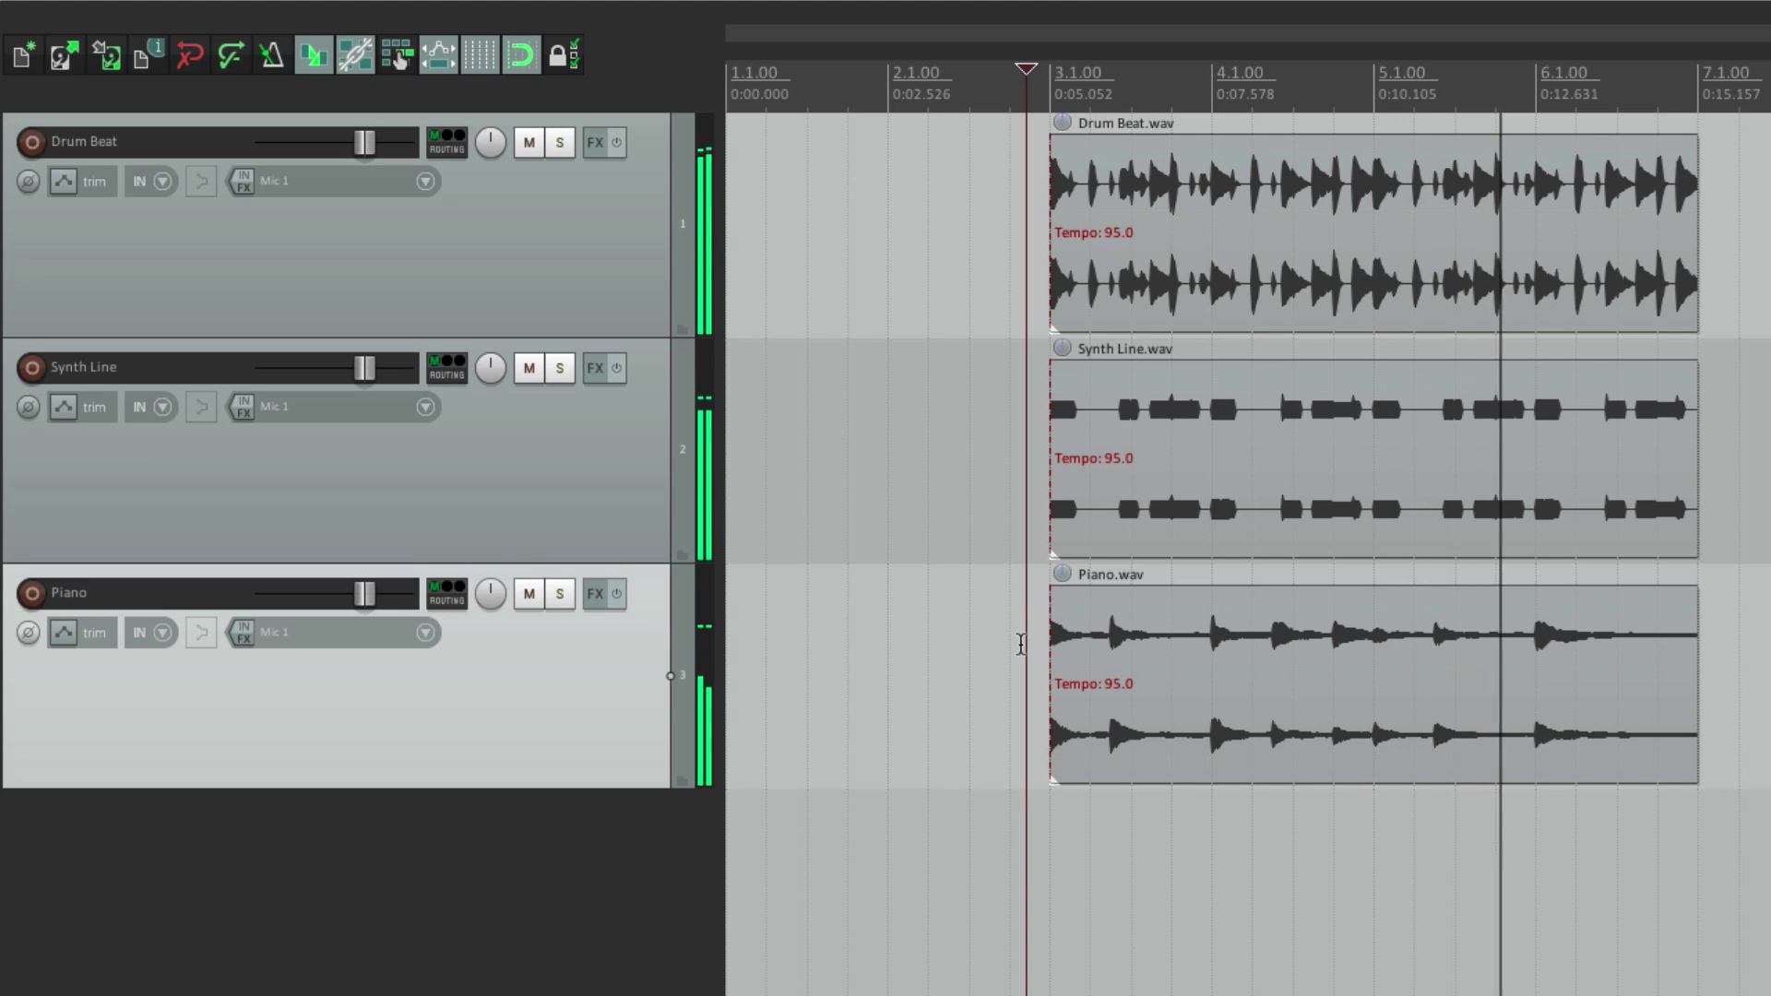
key("space")
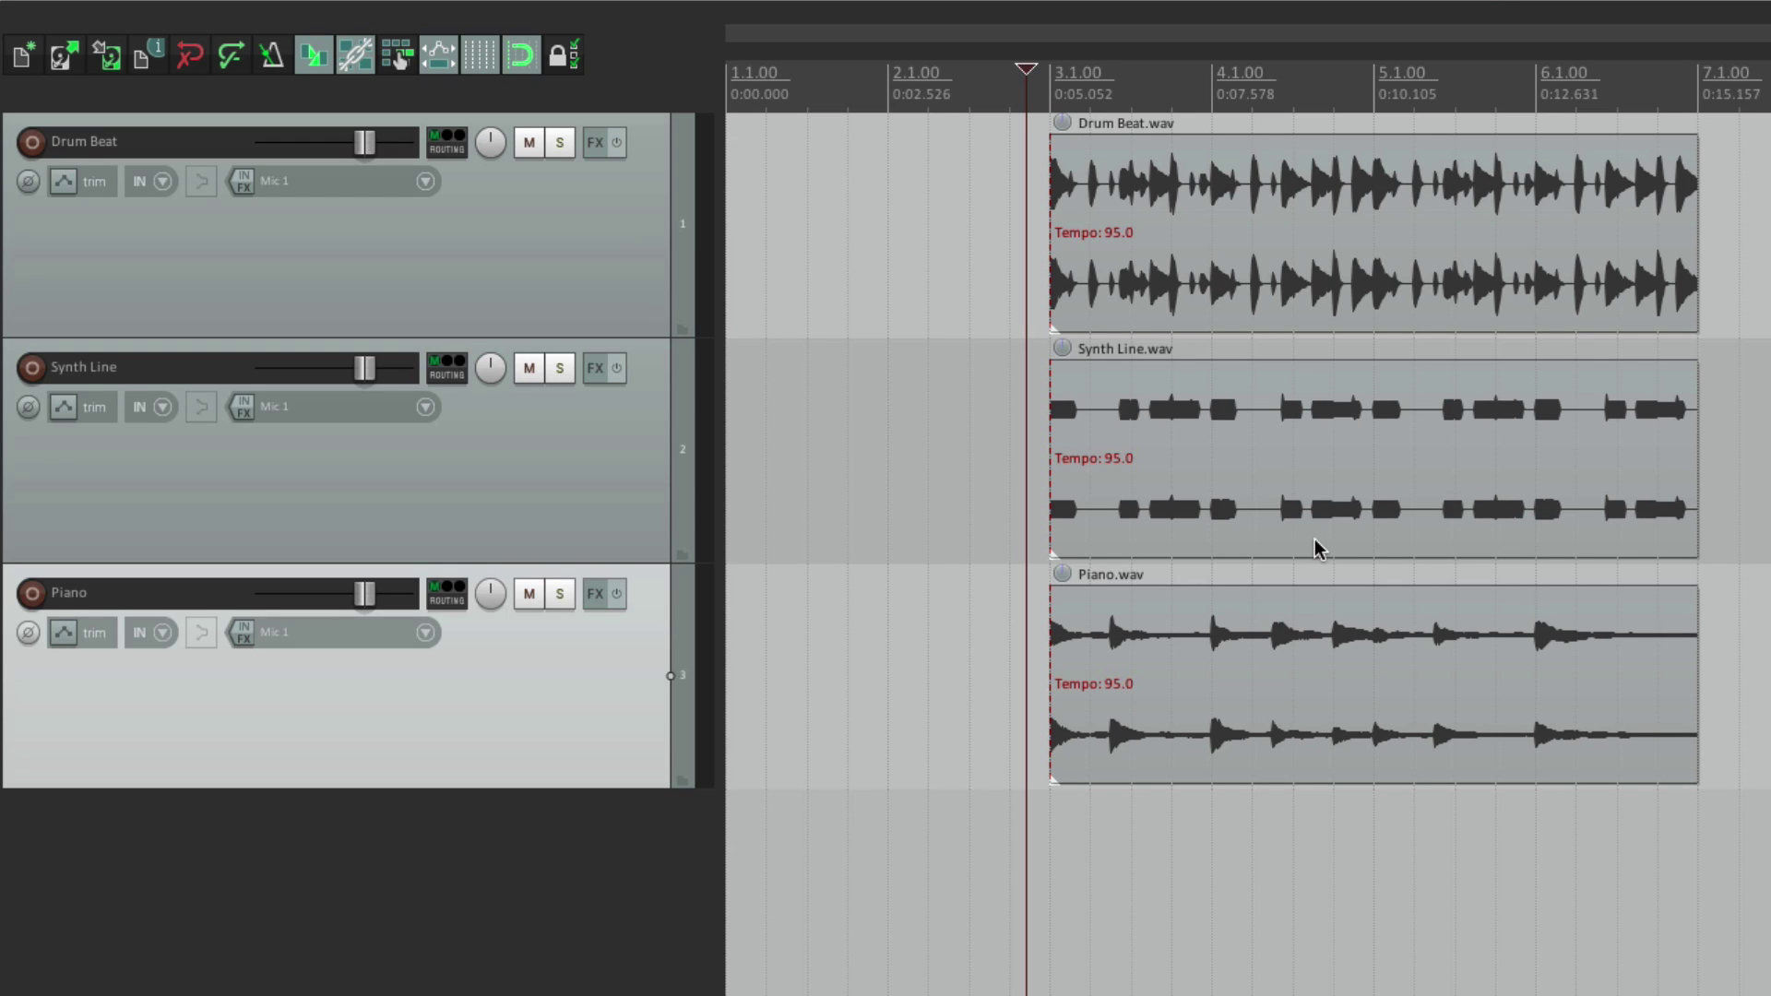
left_click_drag(1245, 189, 1085, 205)
left_click(884, 394)
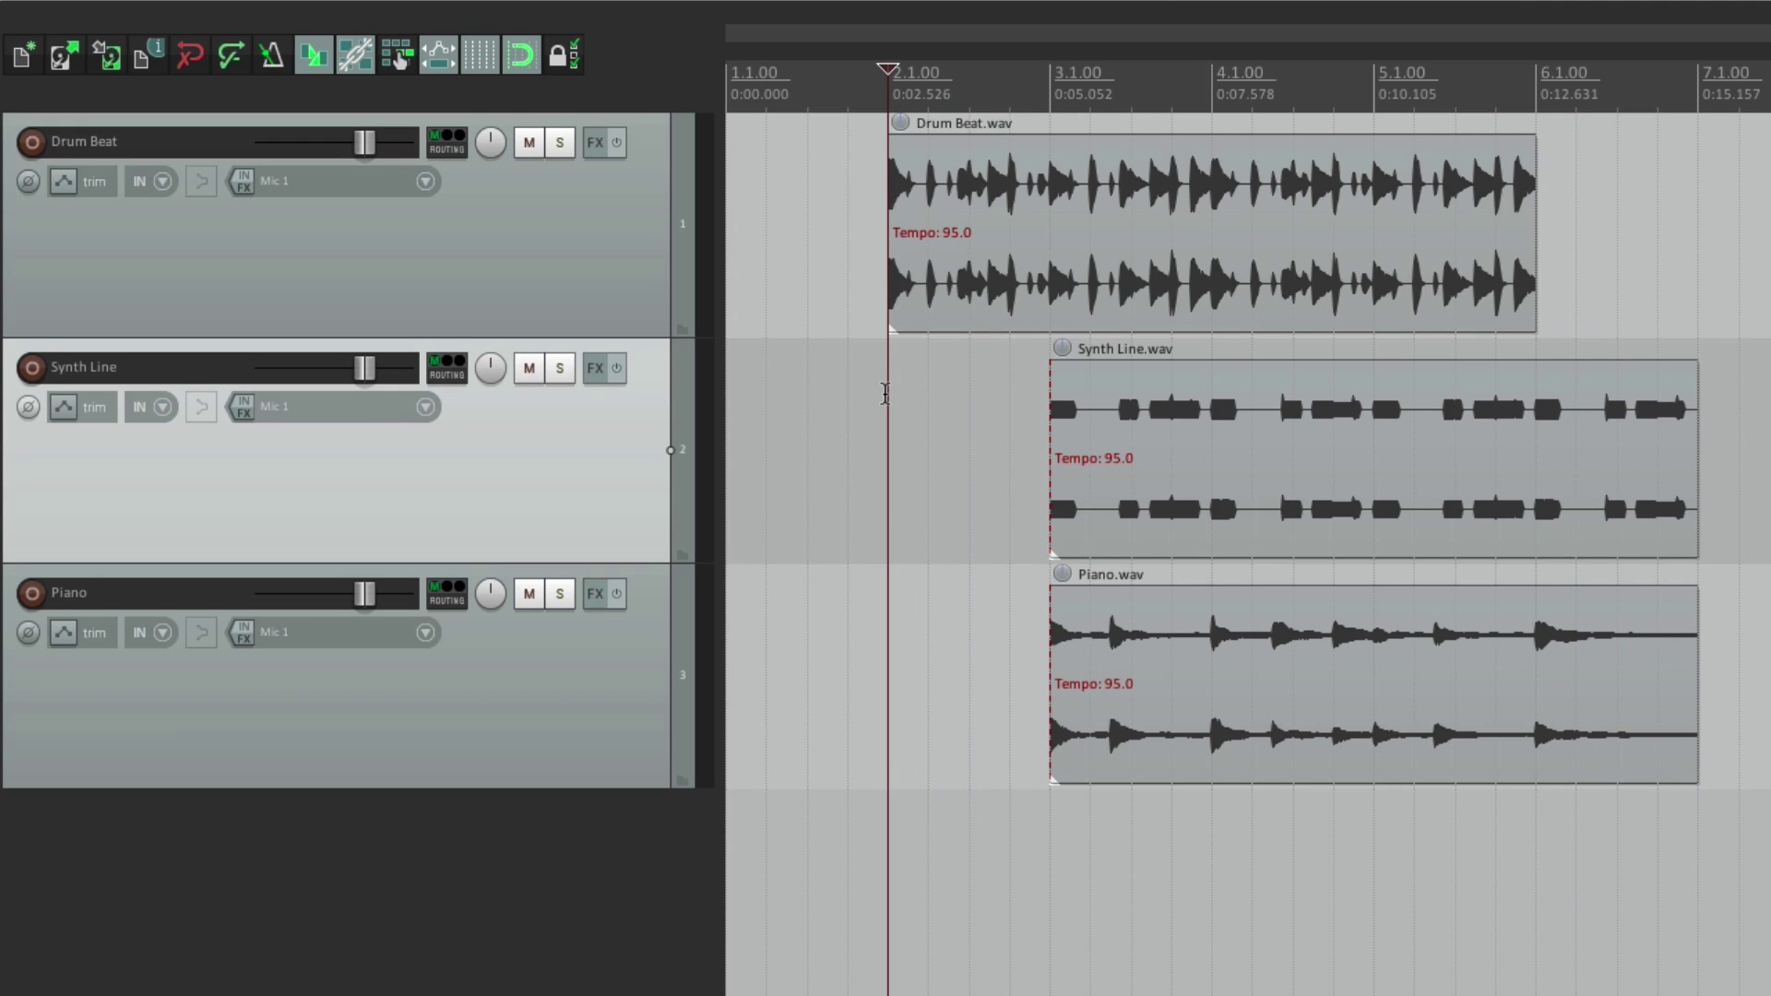
key("space")
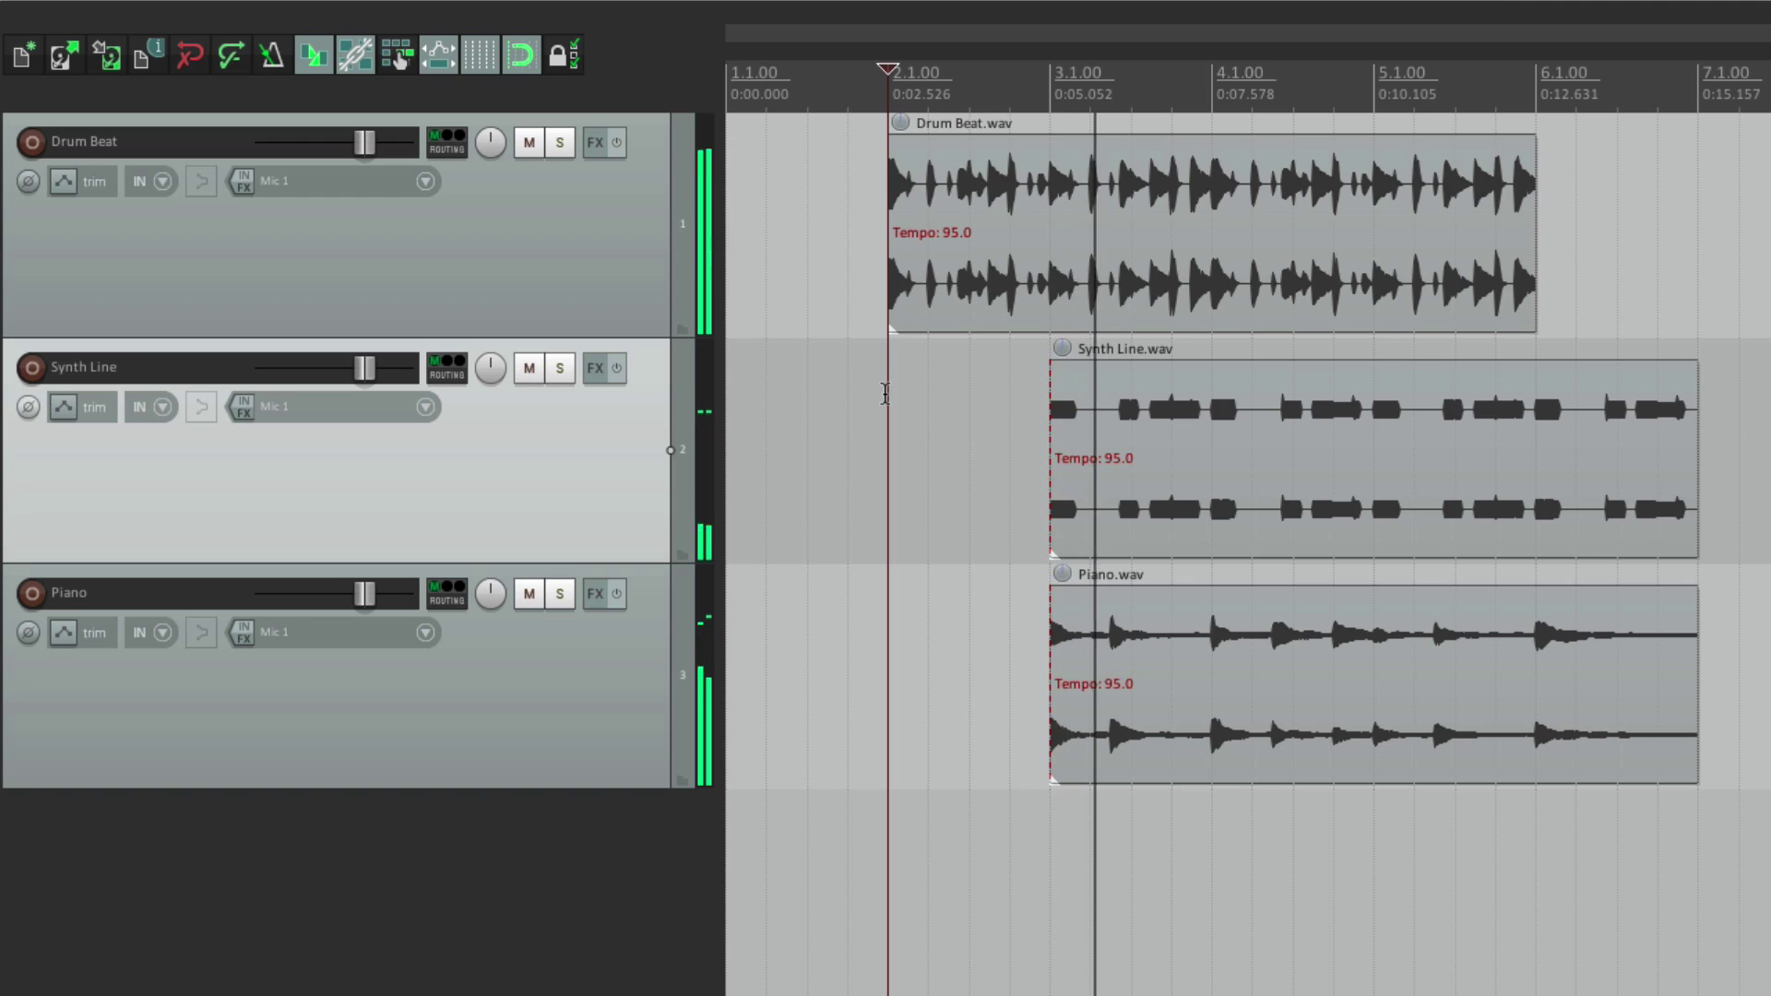
key("space")
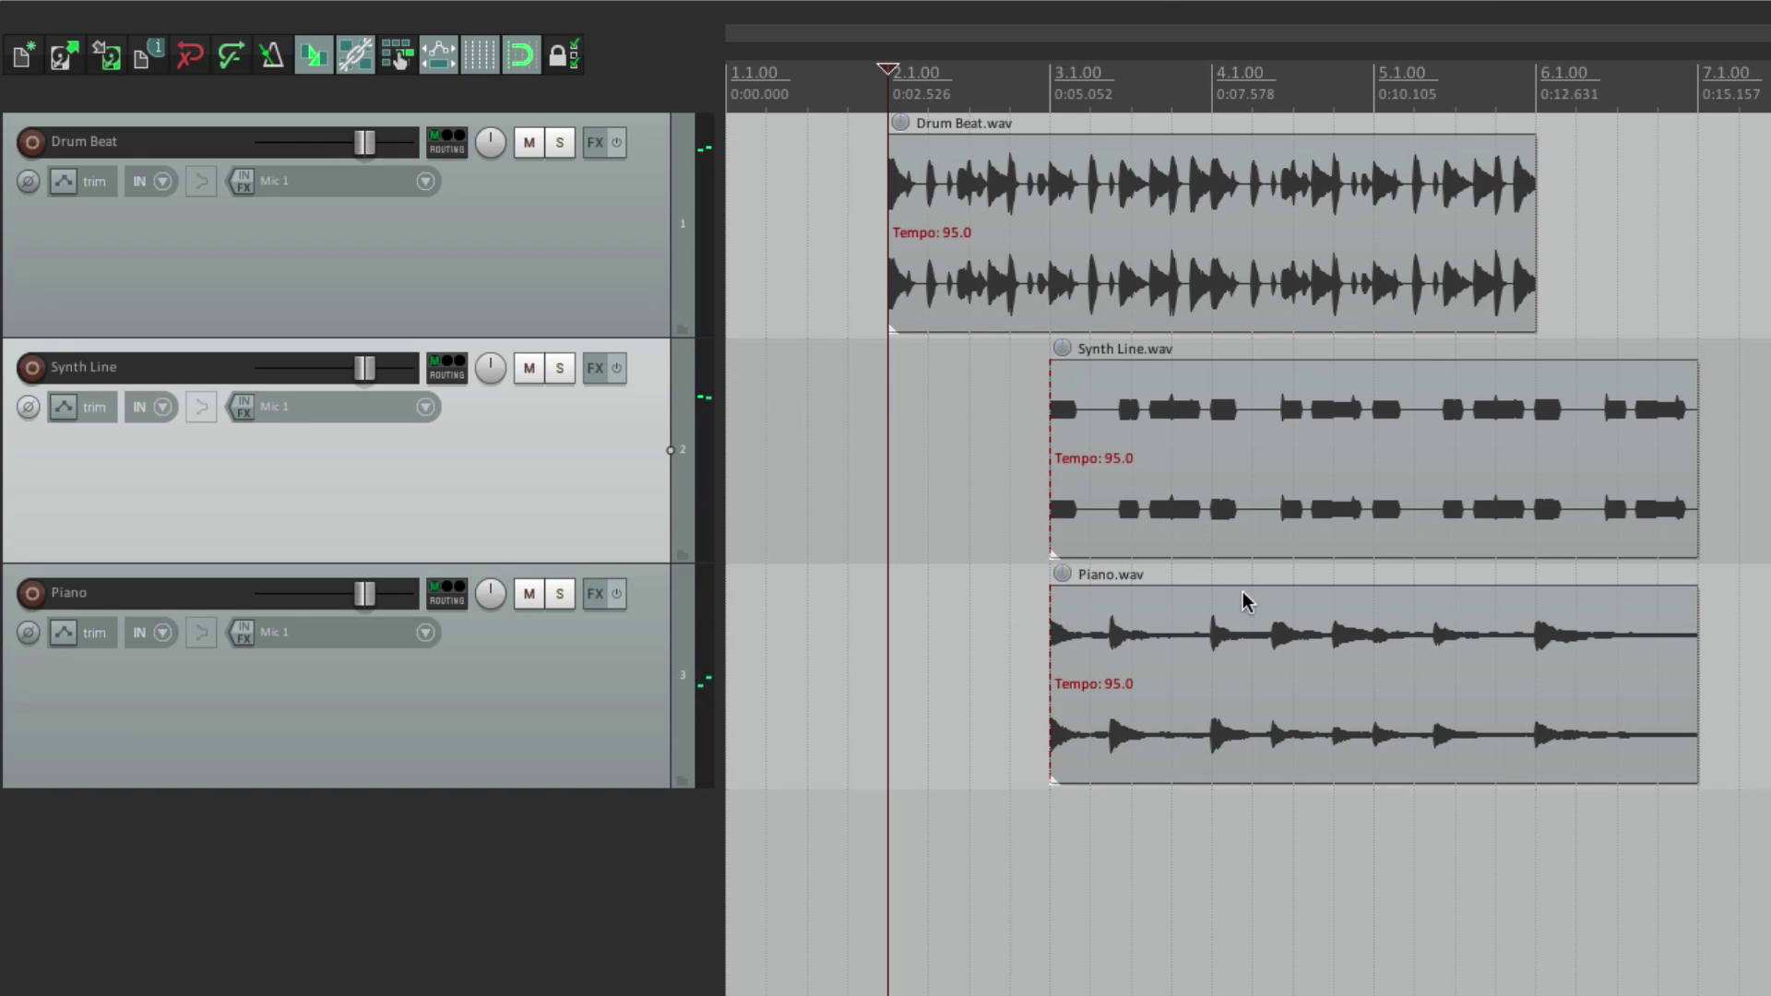
left_click_drag(1202, 663, 1367, 680)
left_click(1029, 621)
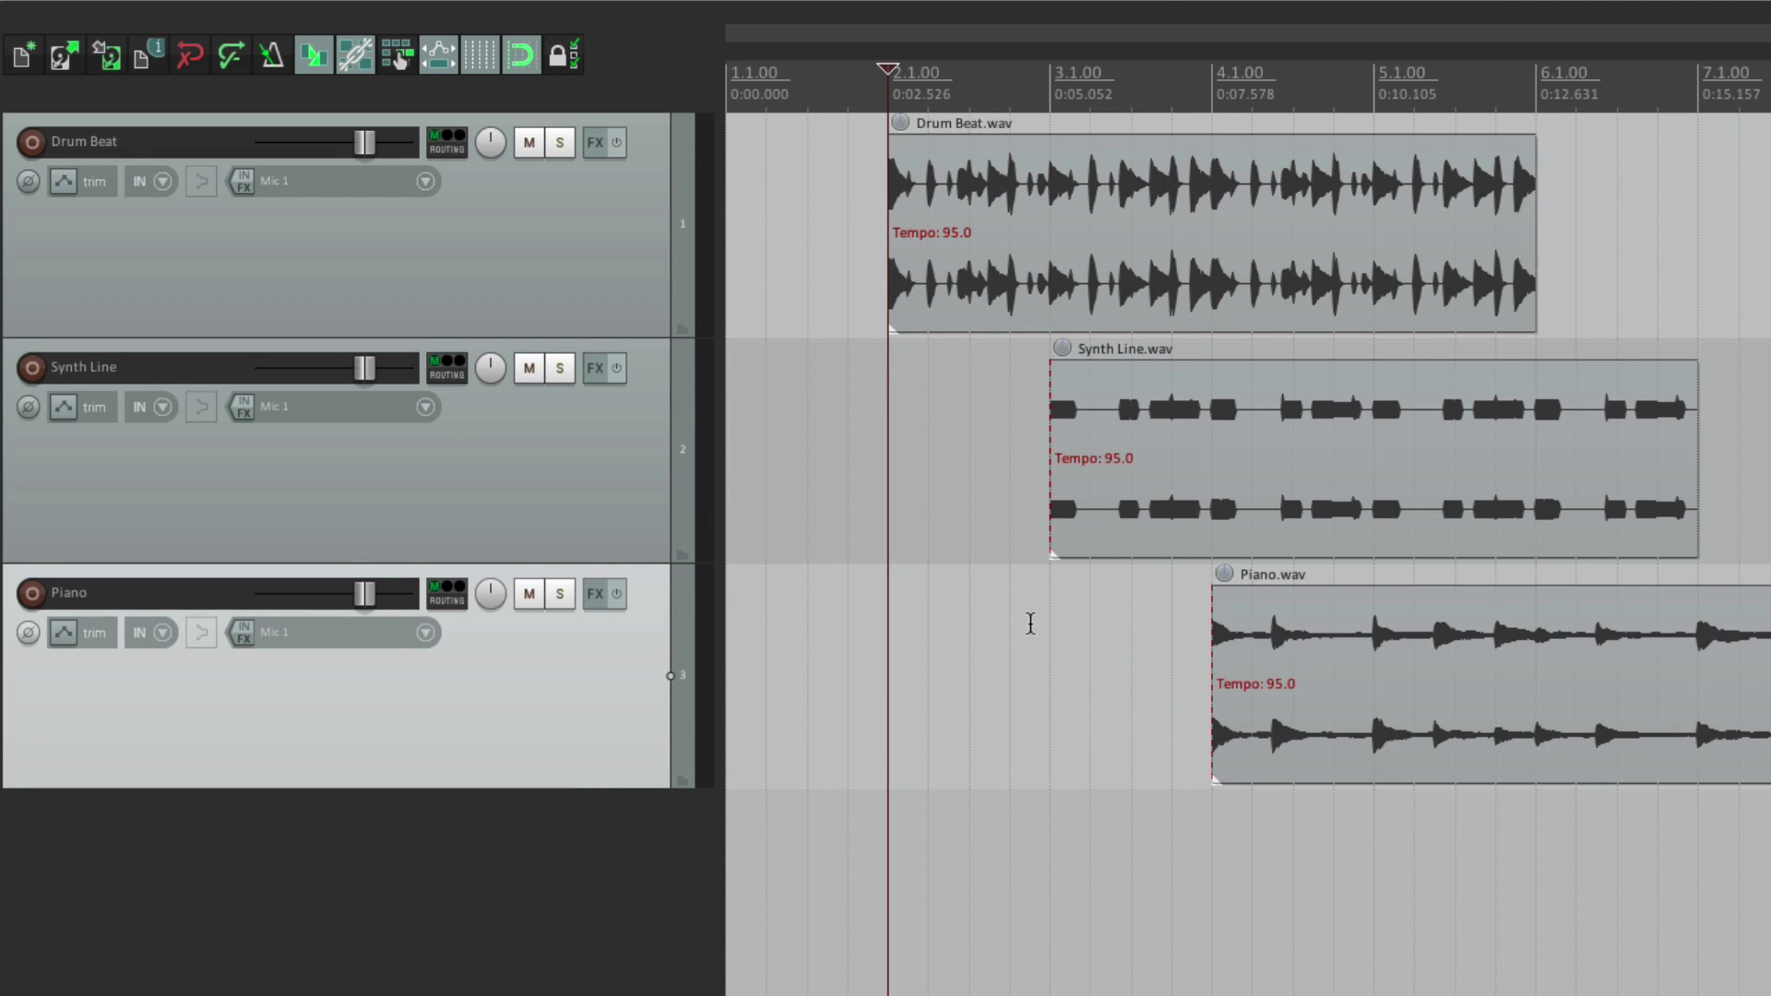
key("space")
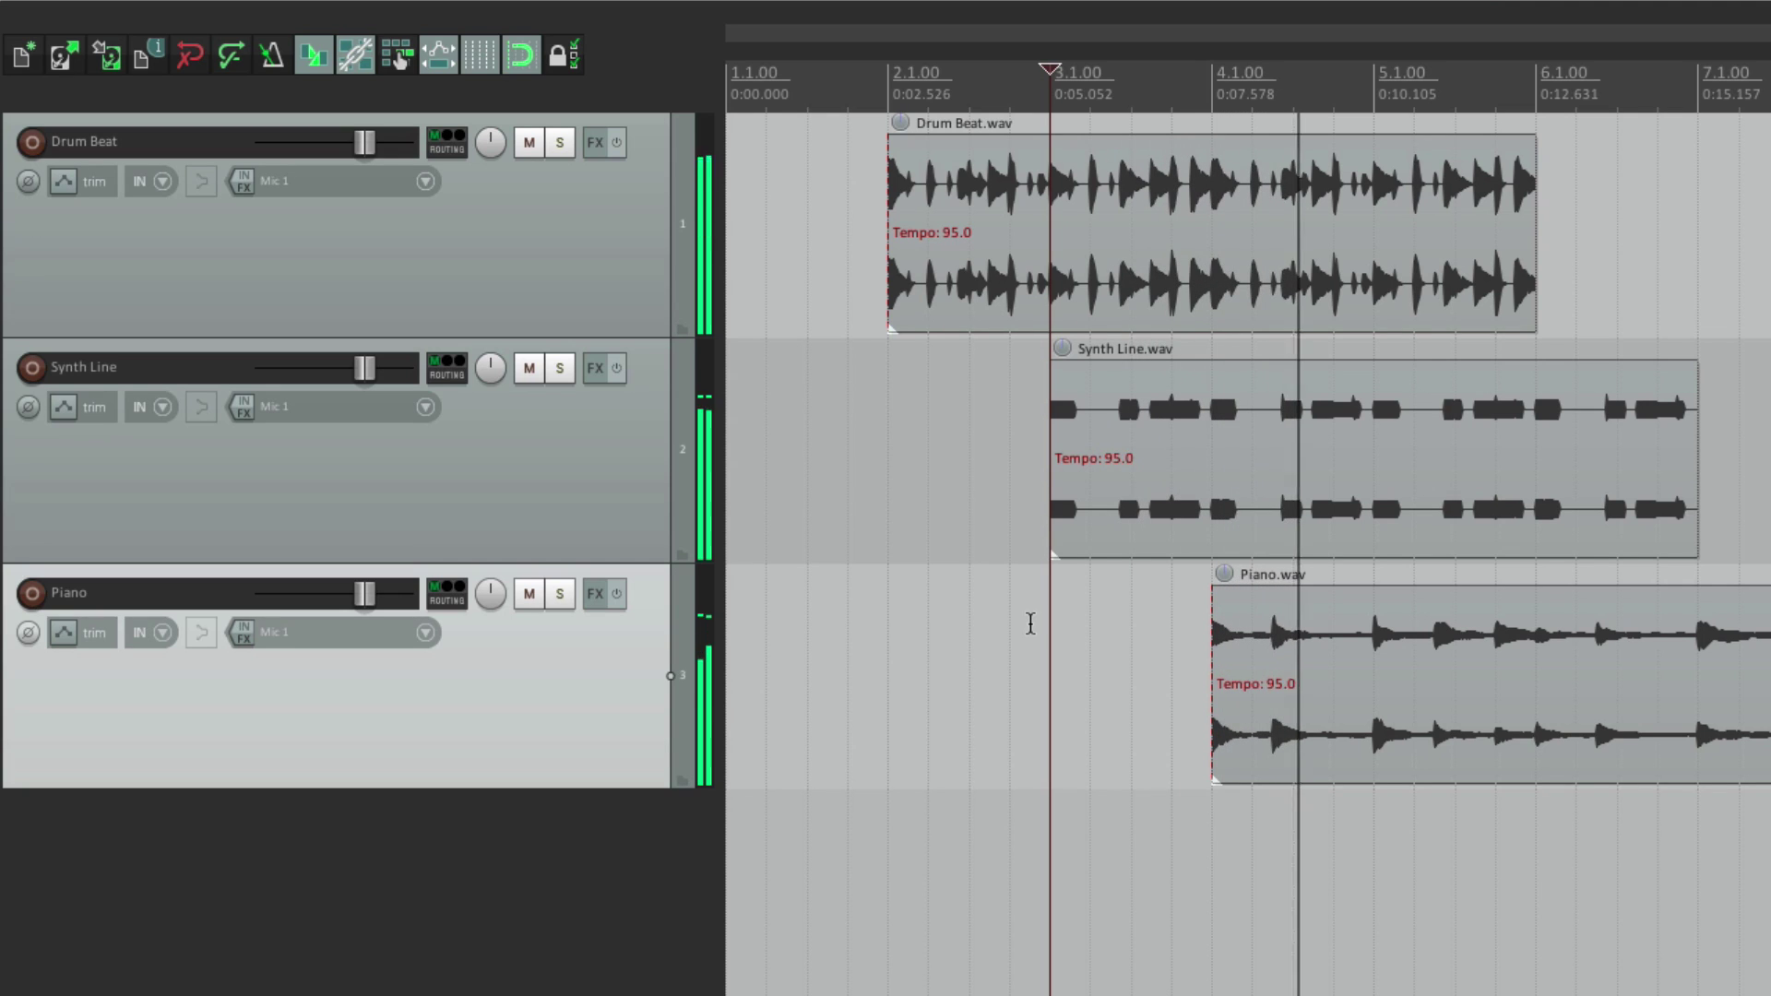
key("space")
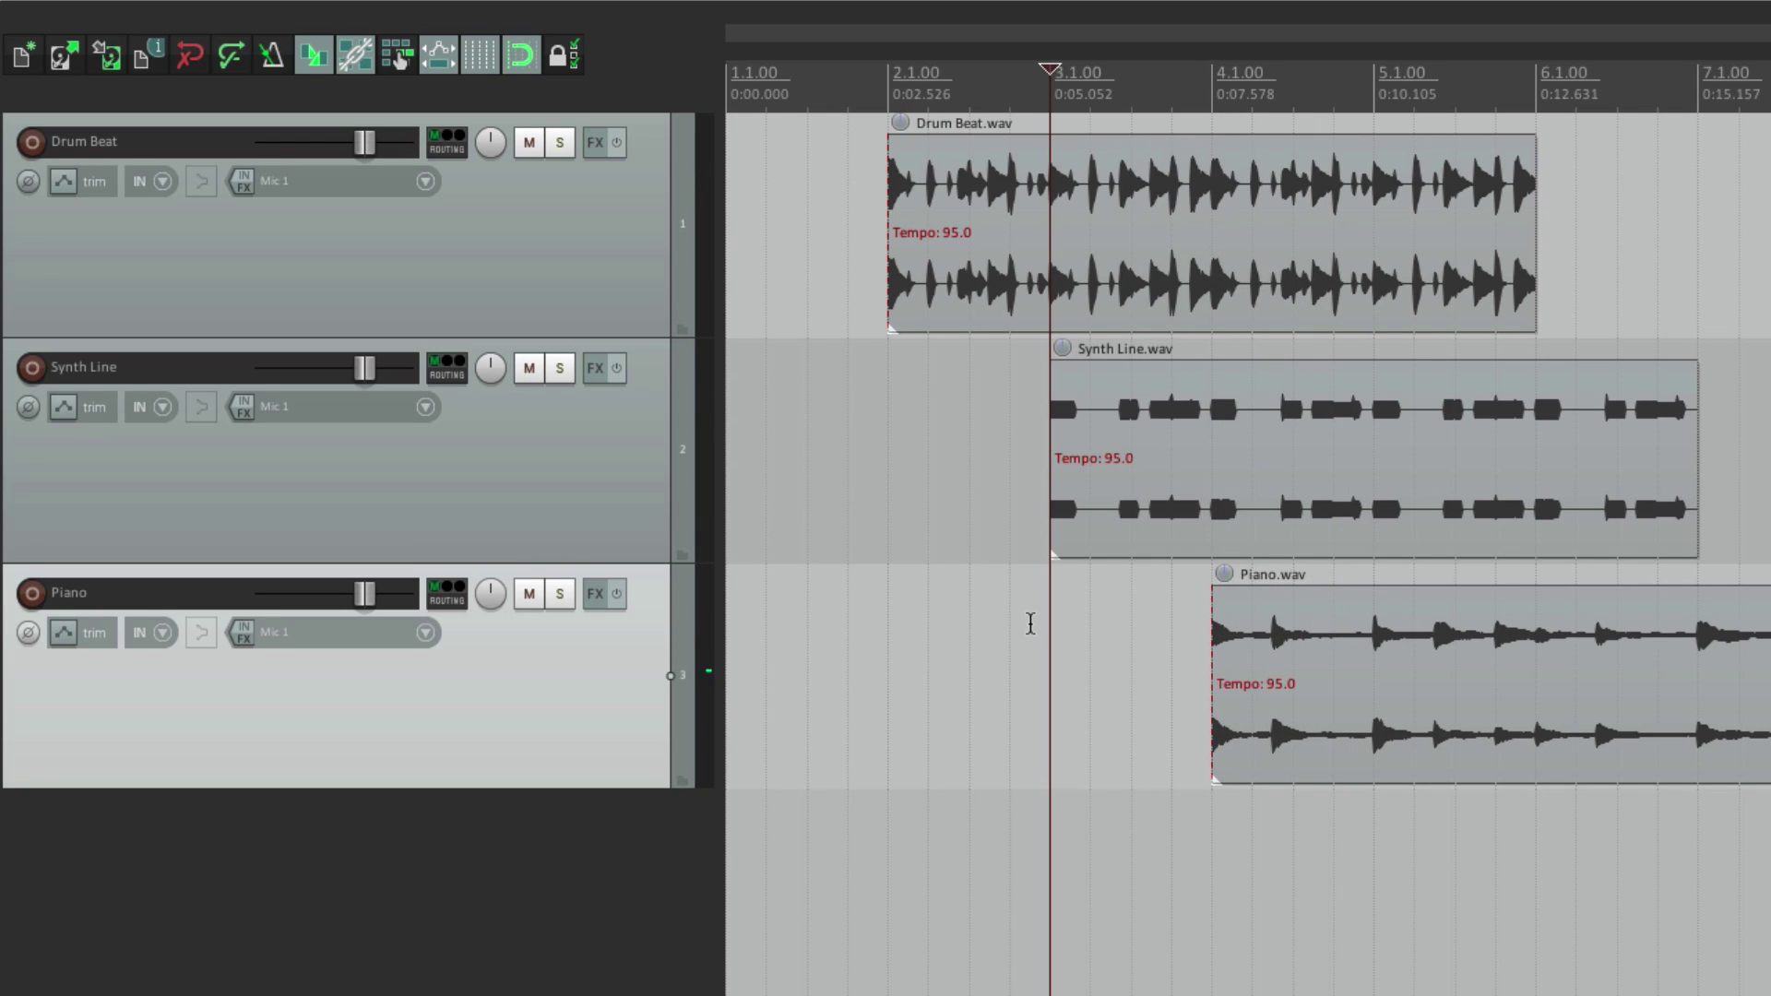
left_click(1098, 205)
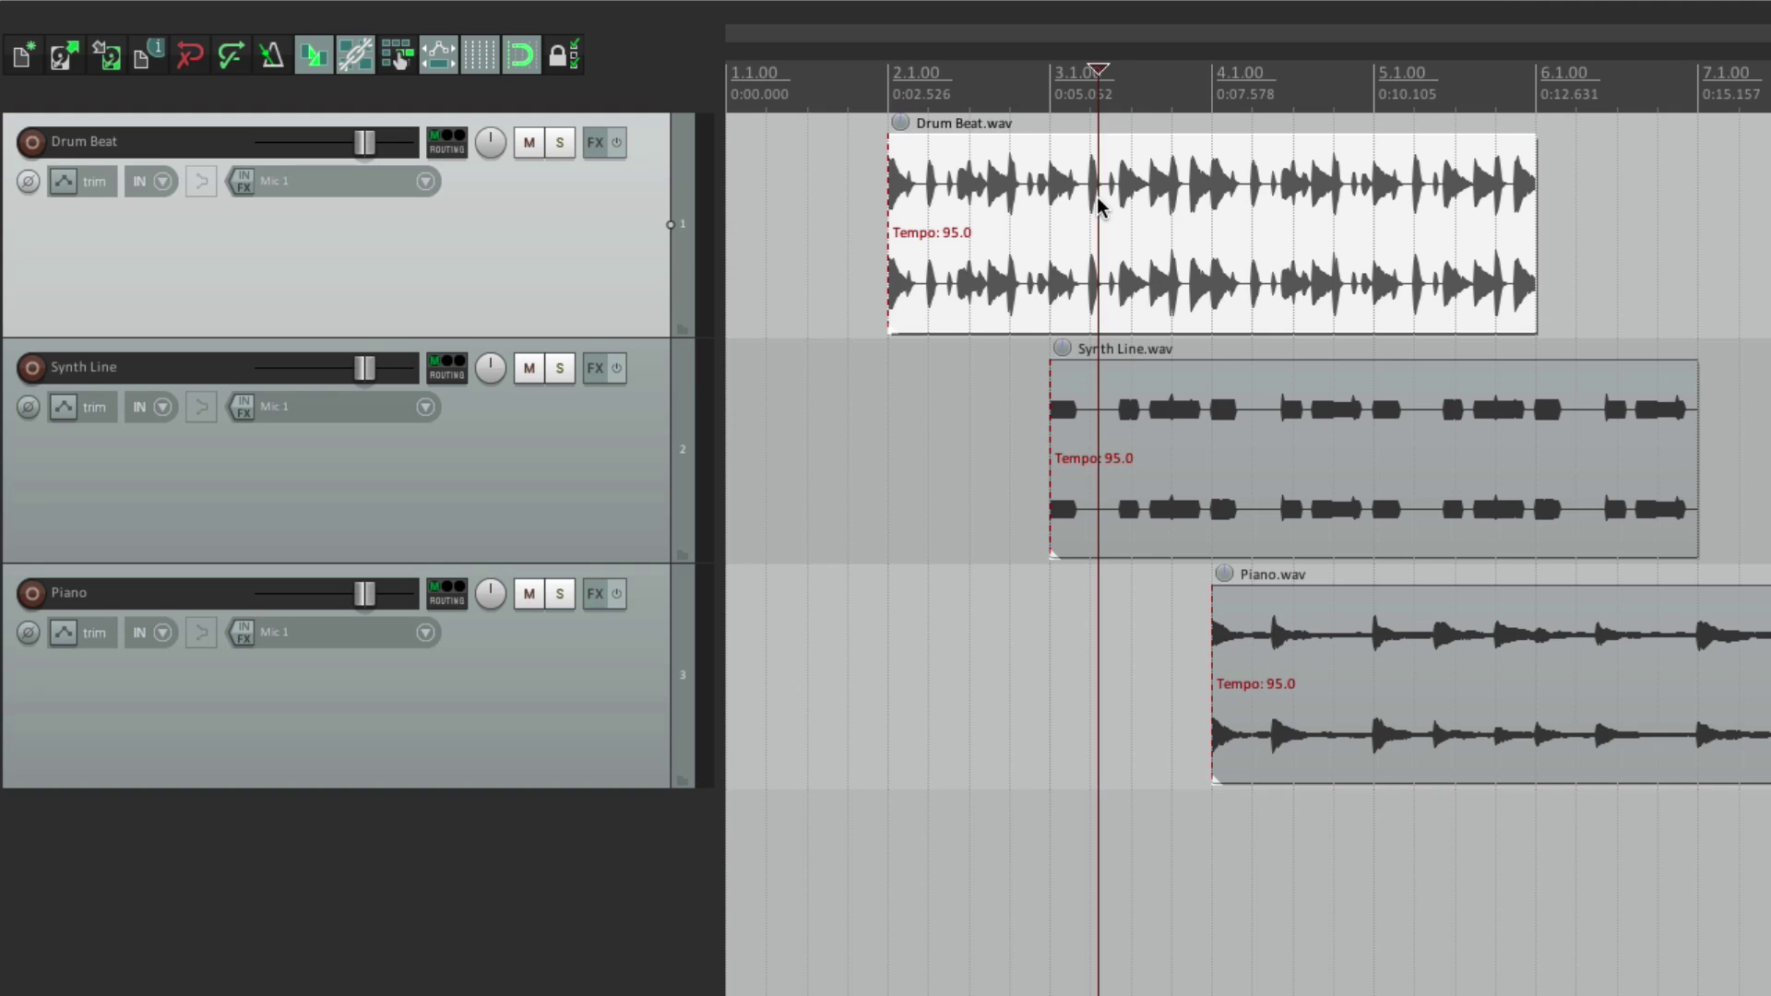
key("Delete")
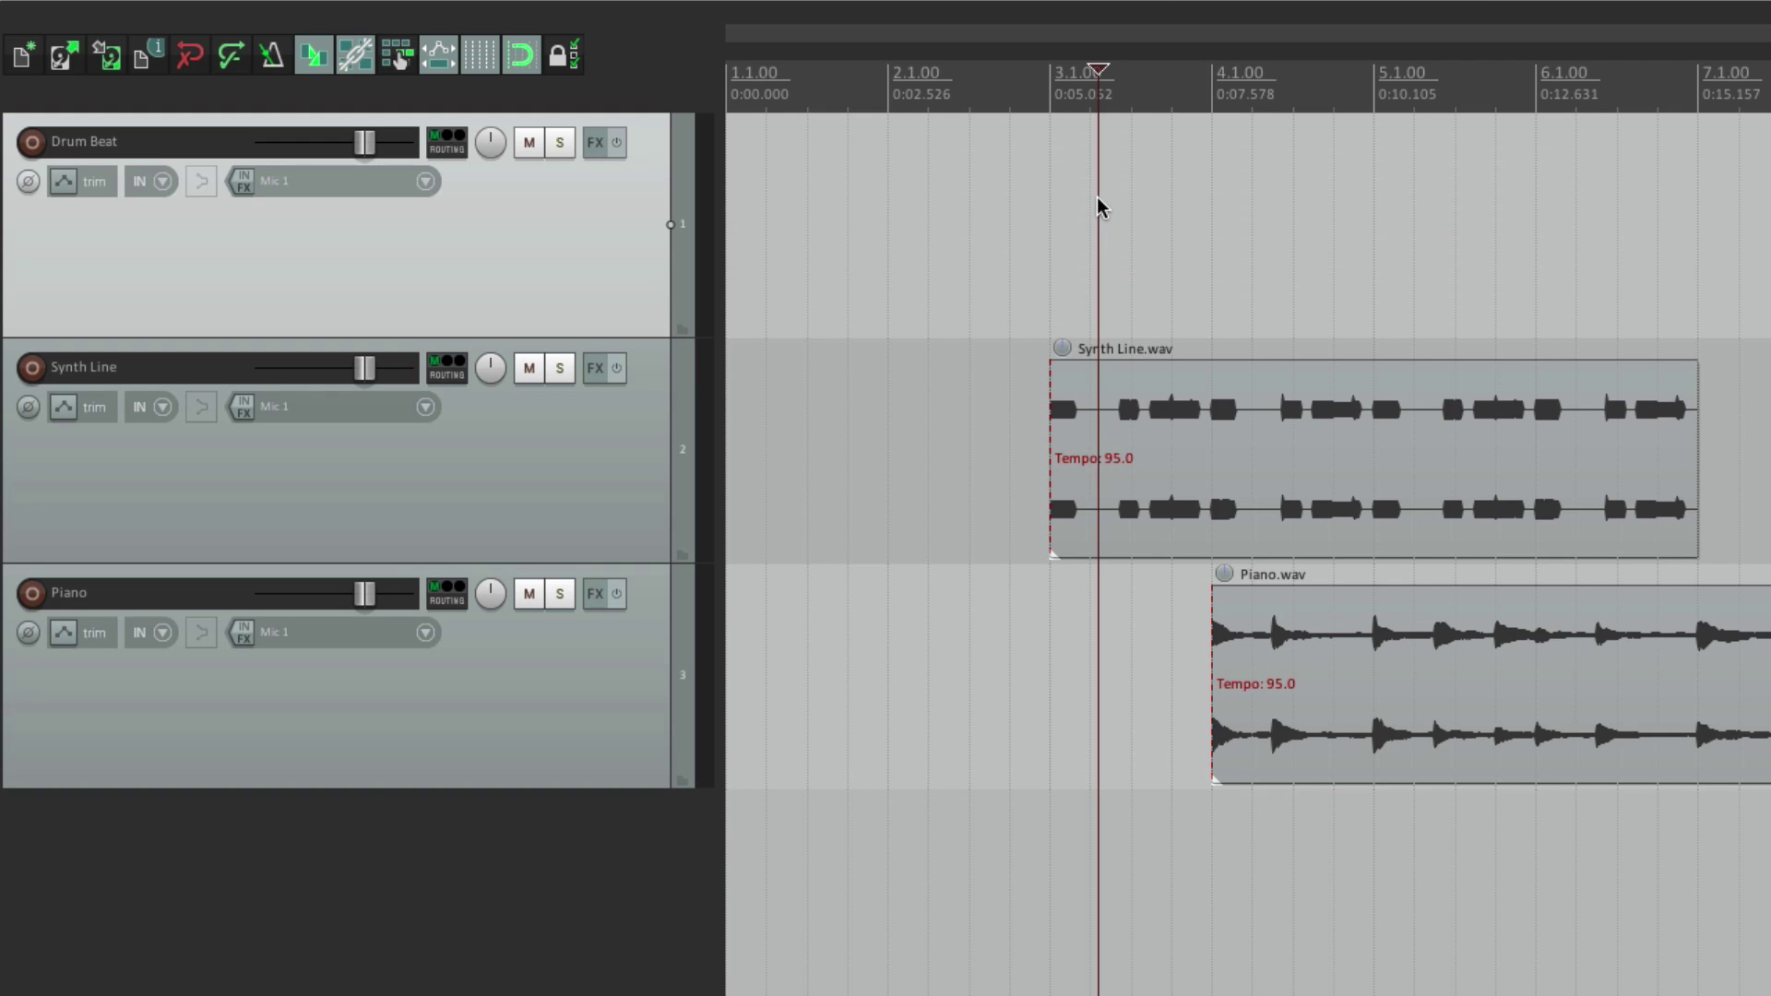
key("ctrl+z")
key("ctrl+z")
key("ctrl+z")
key("ctrl+z")
key("ctrl+z")
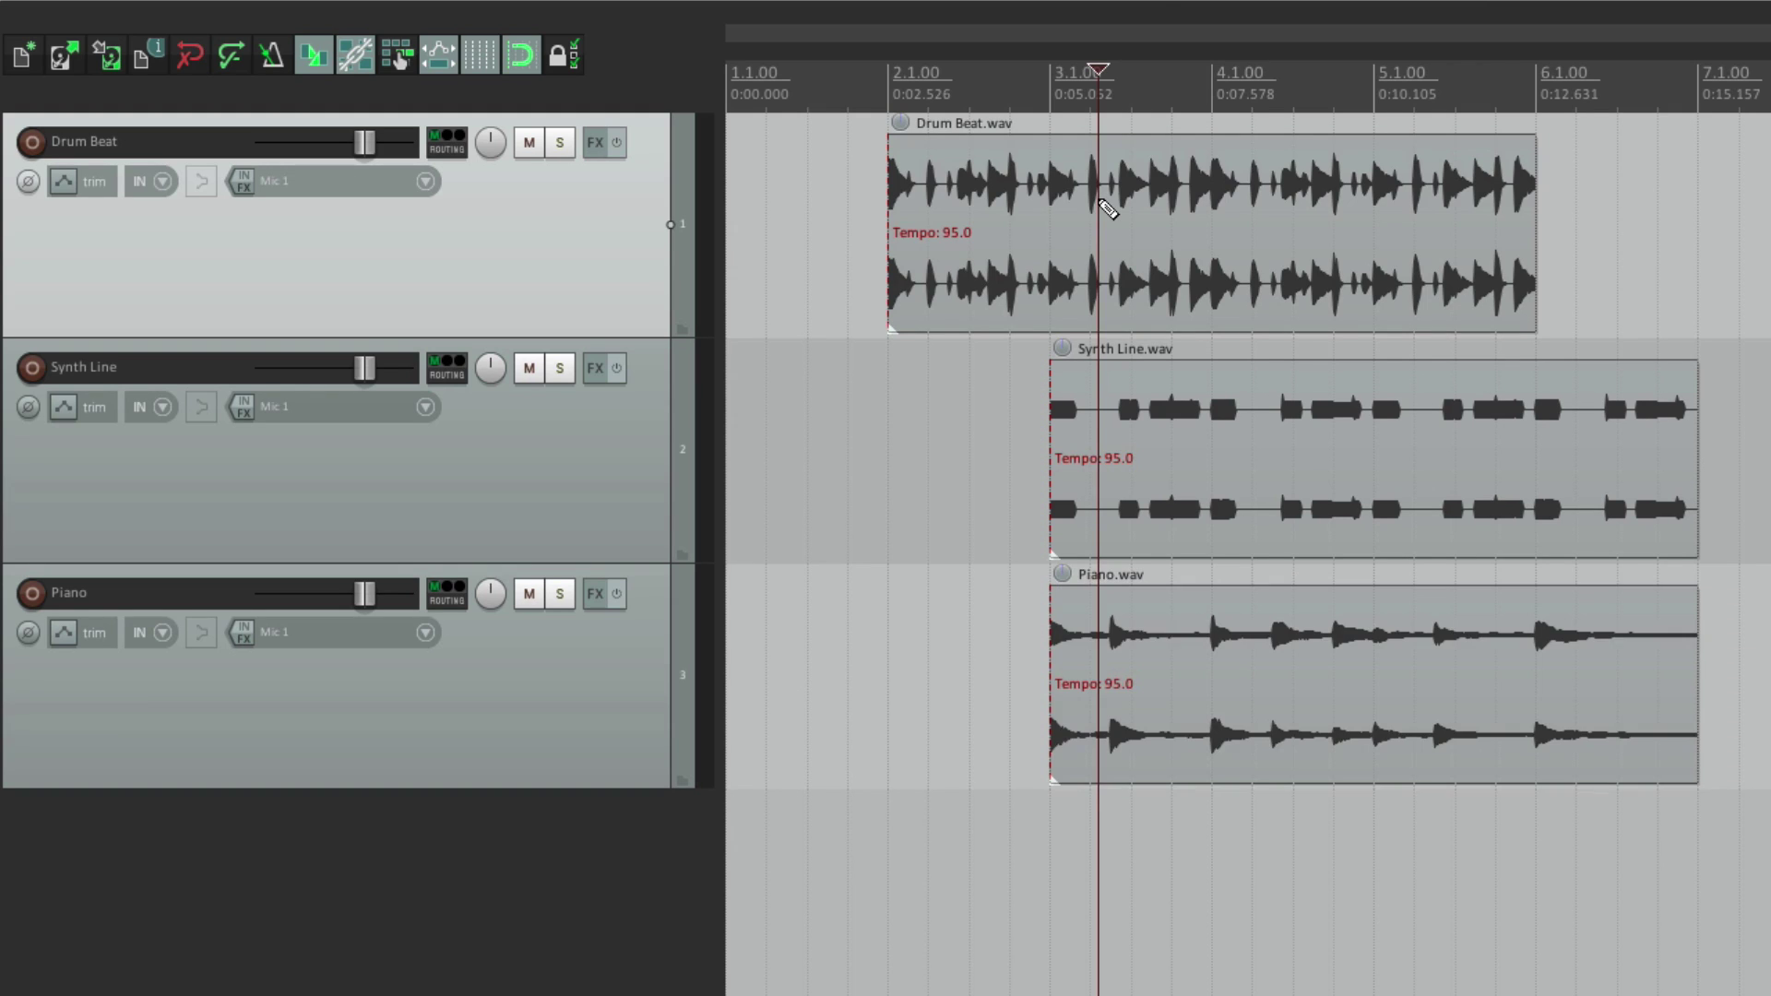
left_click(995, 213)
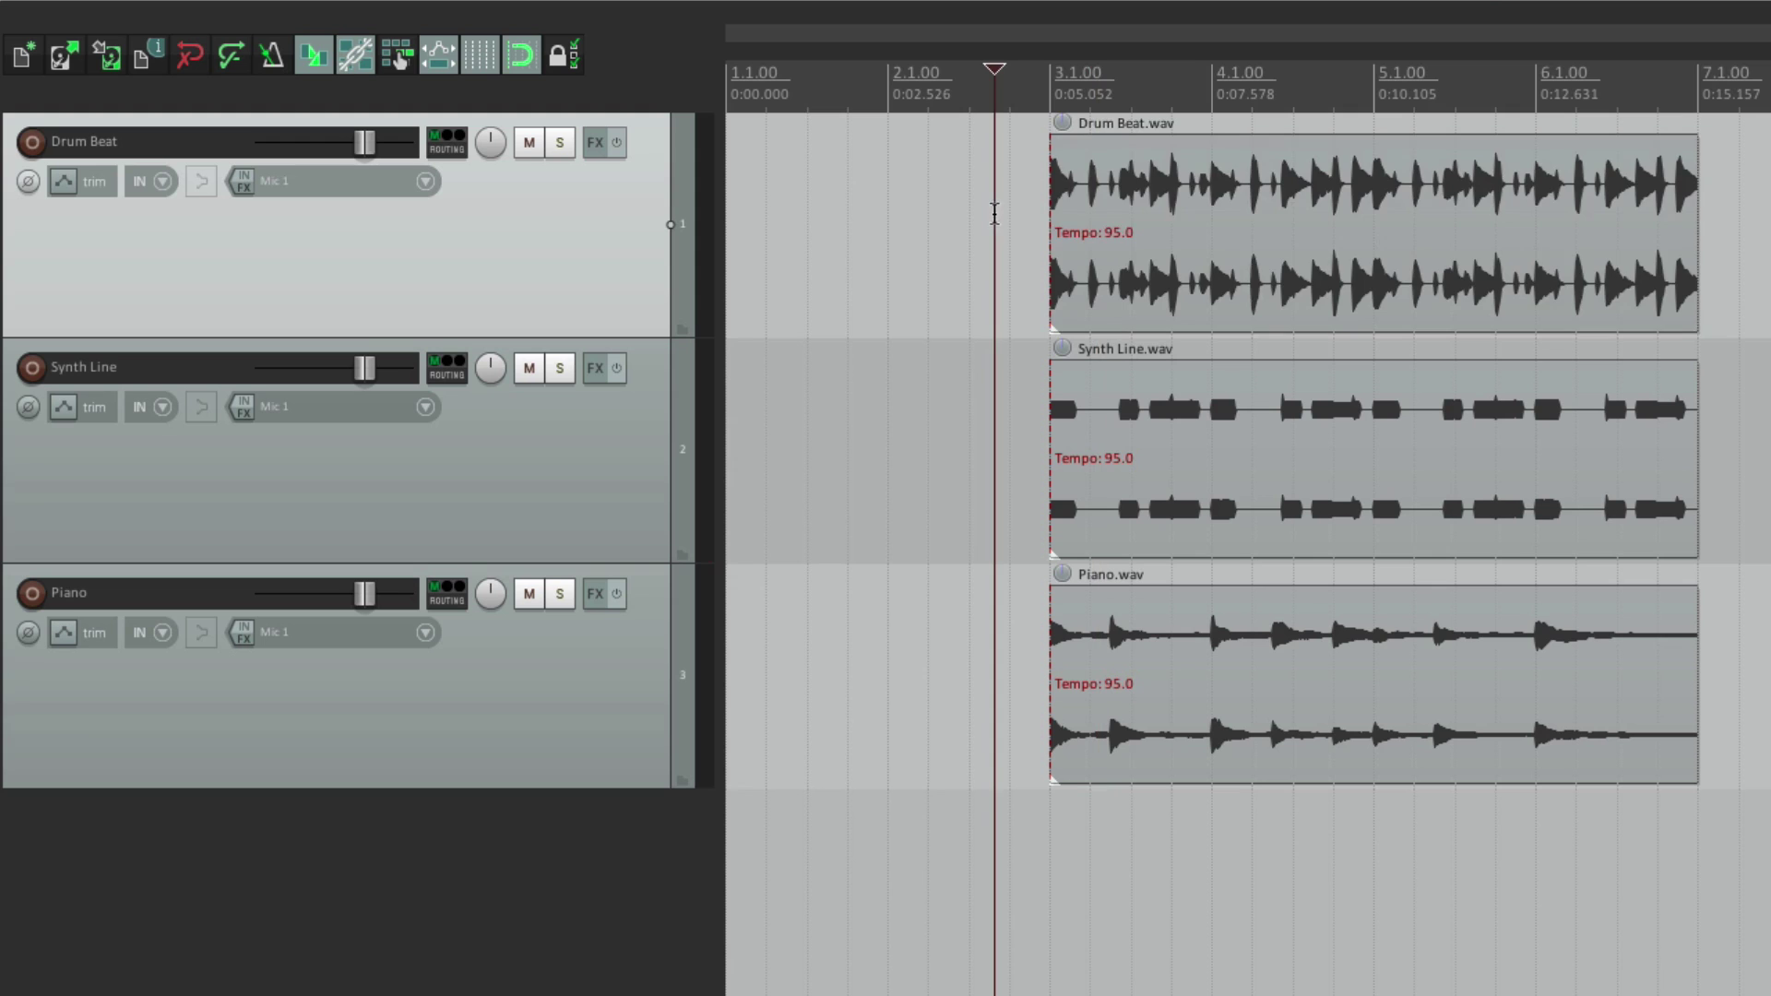
left_click(1150, 198)
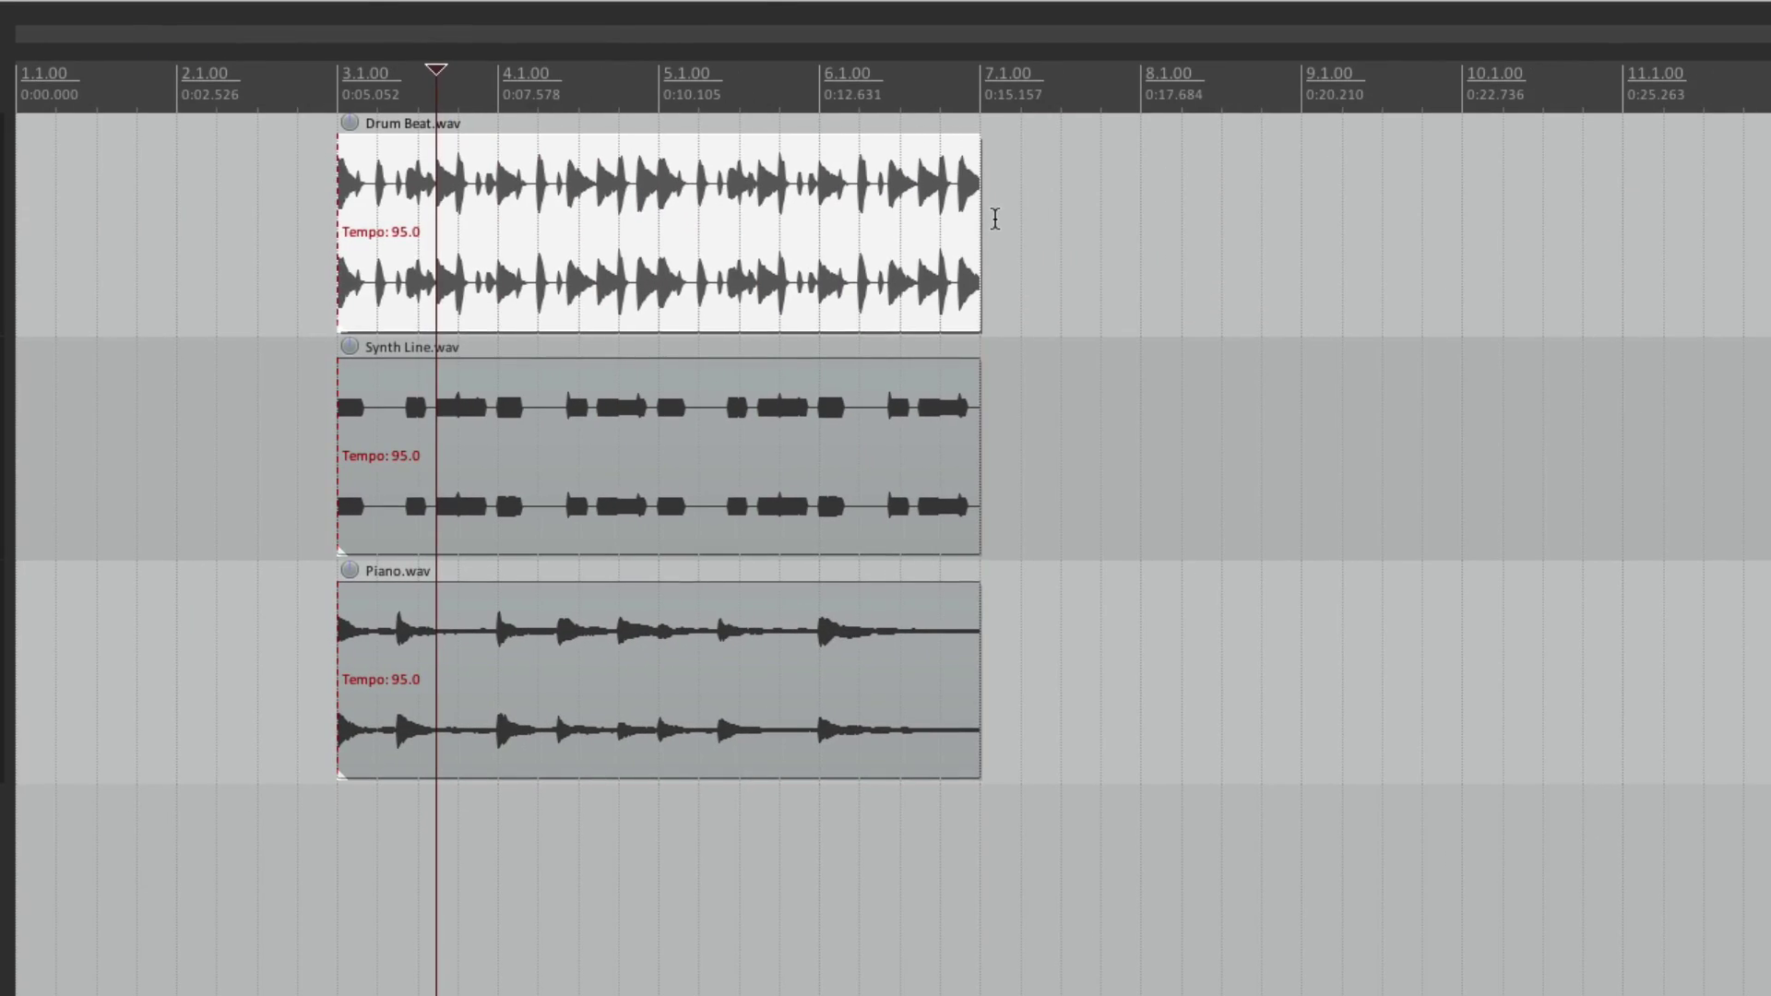
left_click(995, 219)
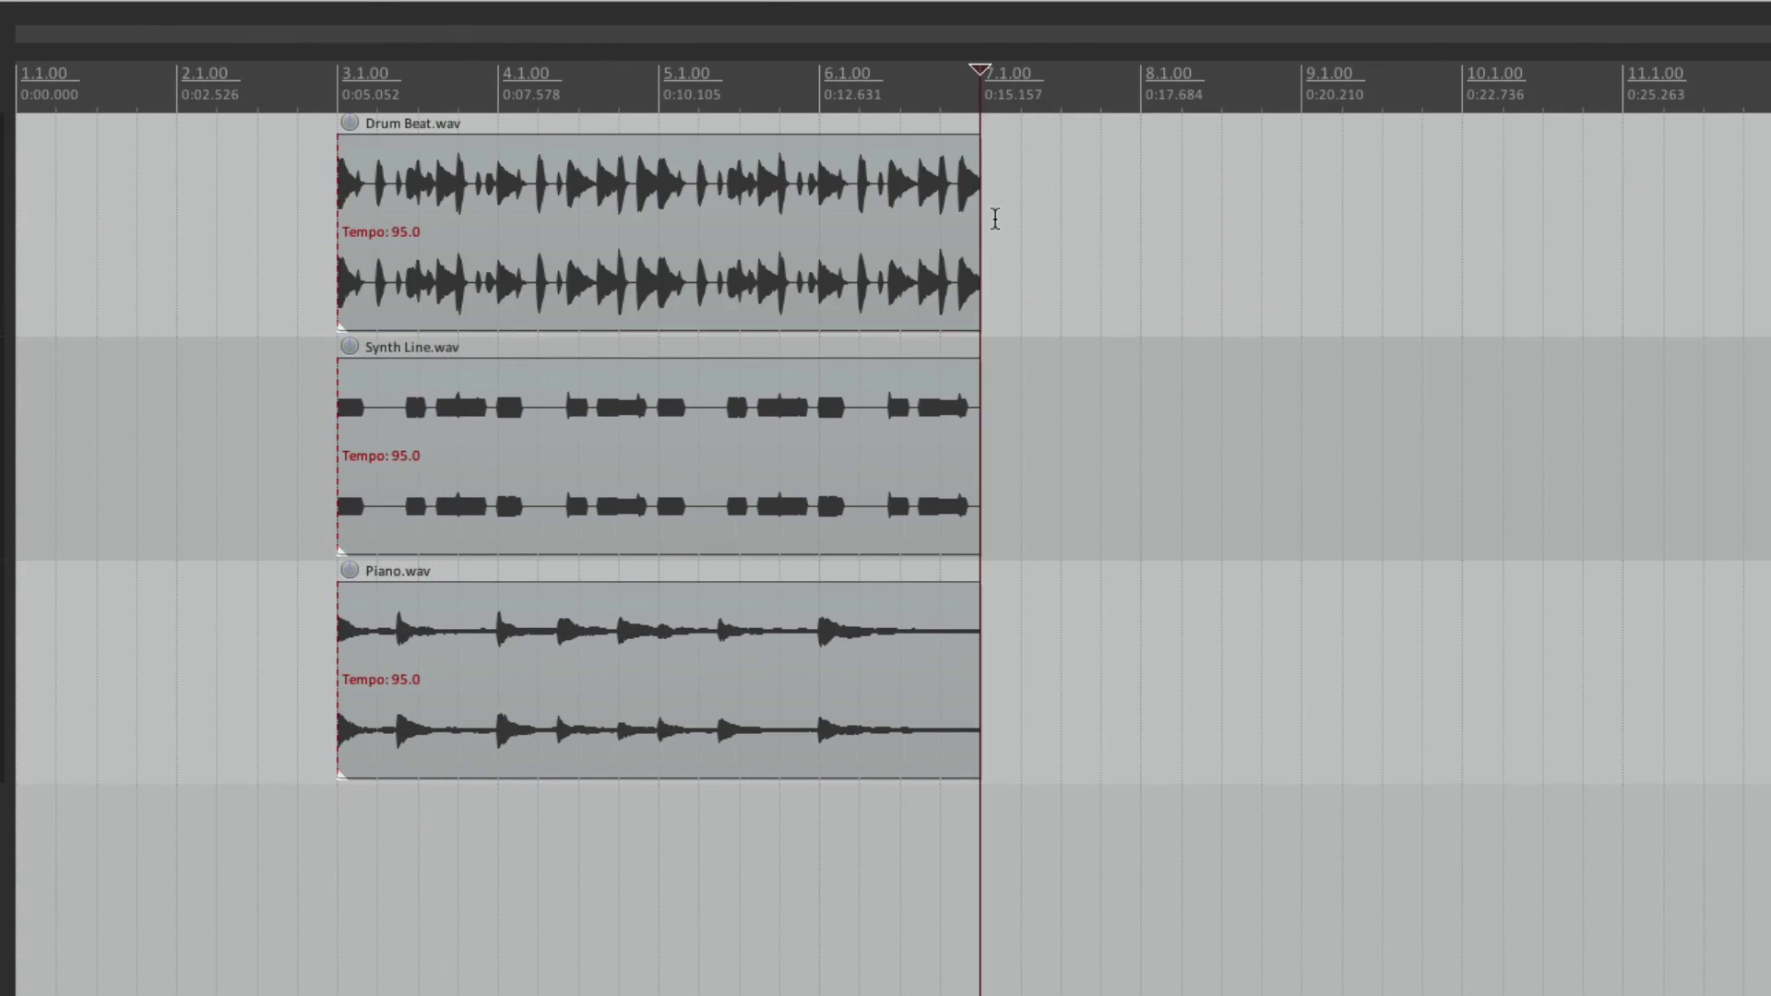
Step: Paste Drum Beat at bar 7 and undo it, then stretch the item to loop out to bar 11
key("ctrl+v")
key("ctrl+z")
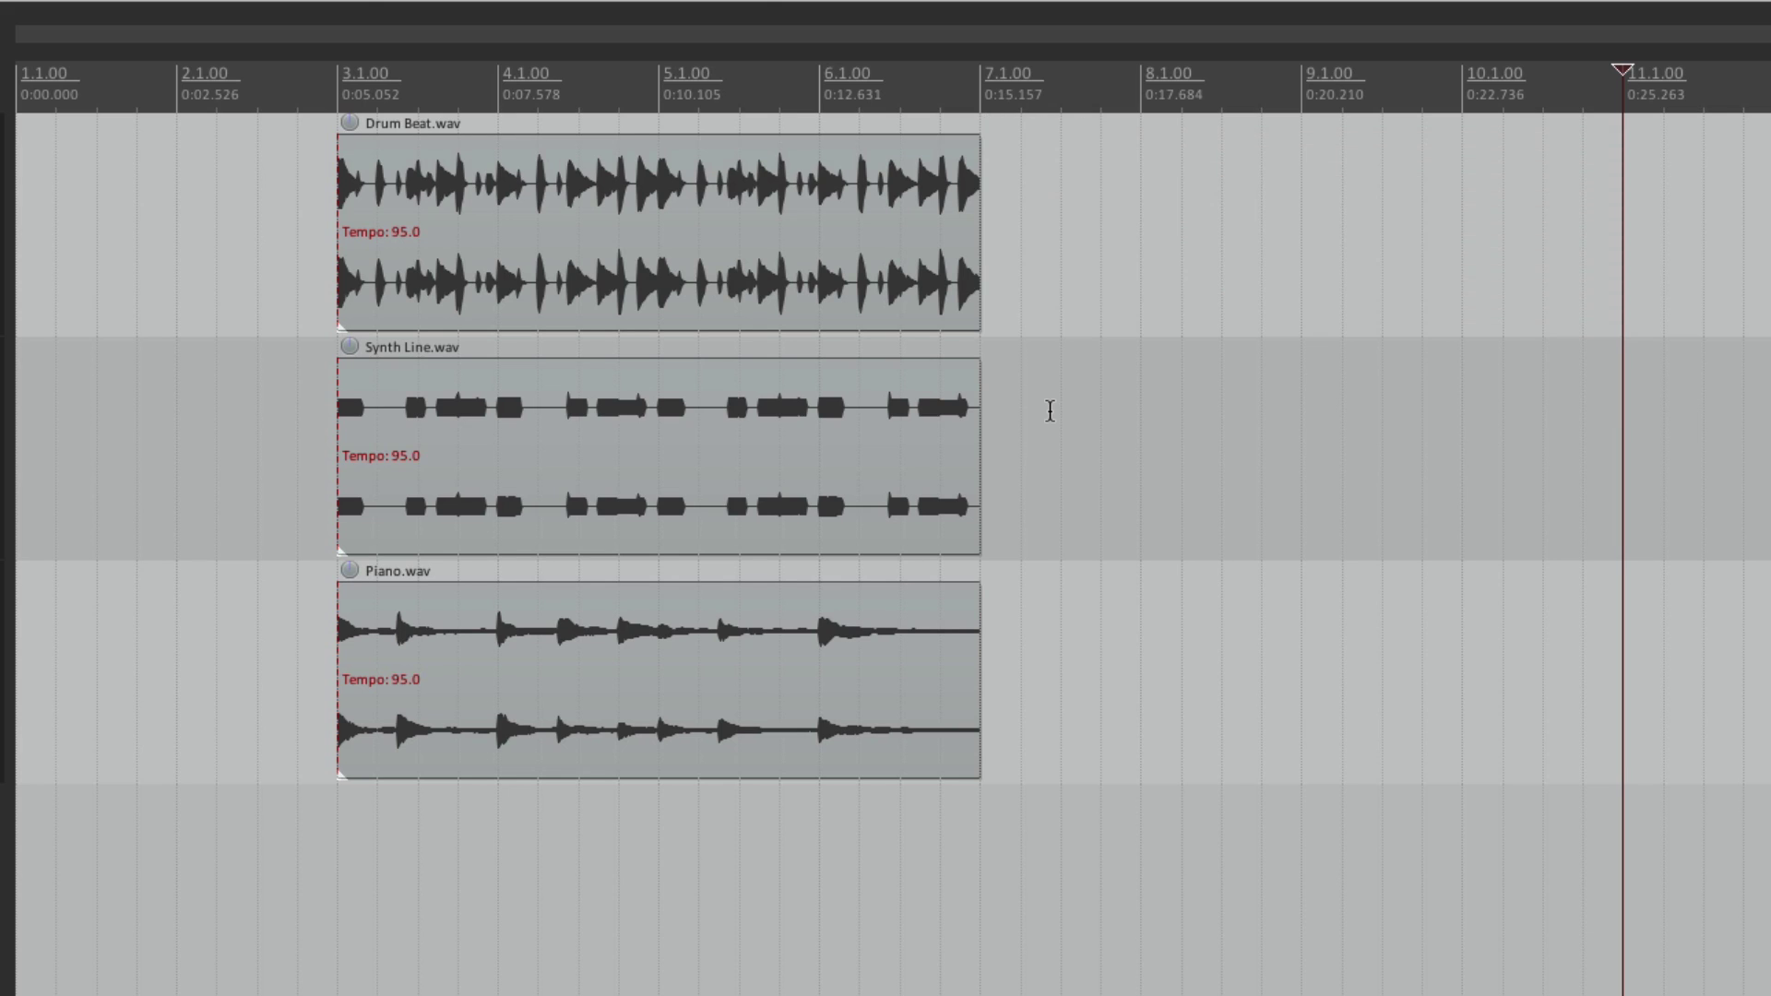
left_click_drag(978, 275, 1464, 271)
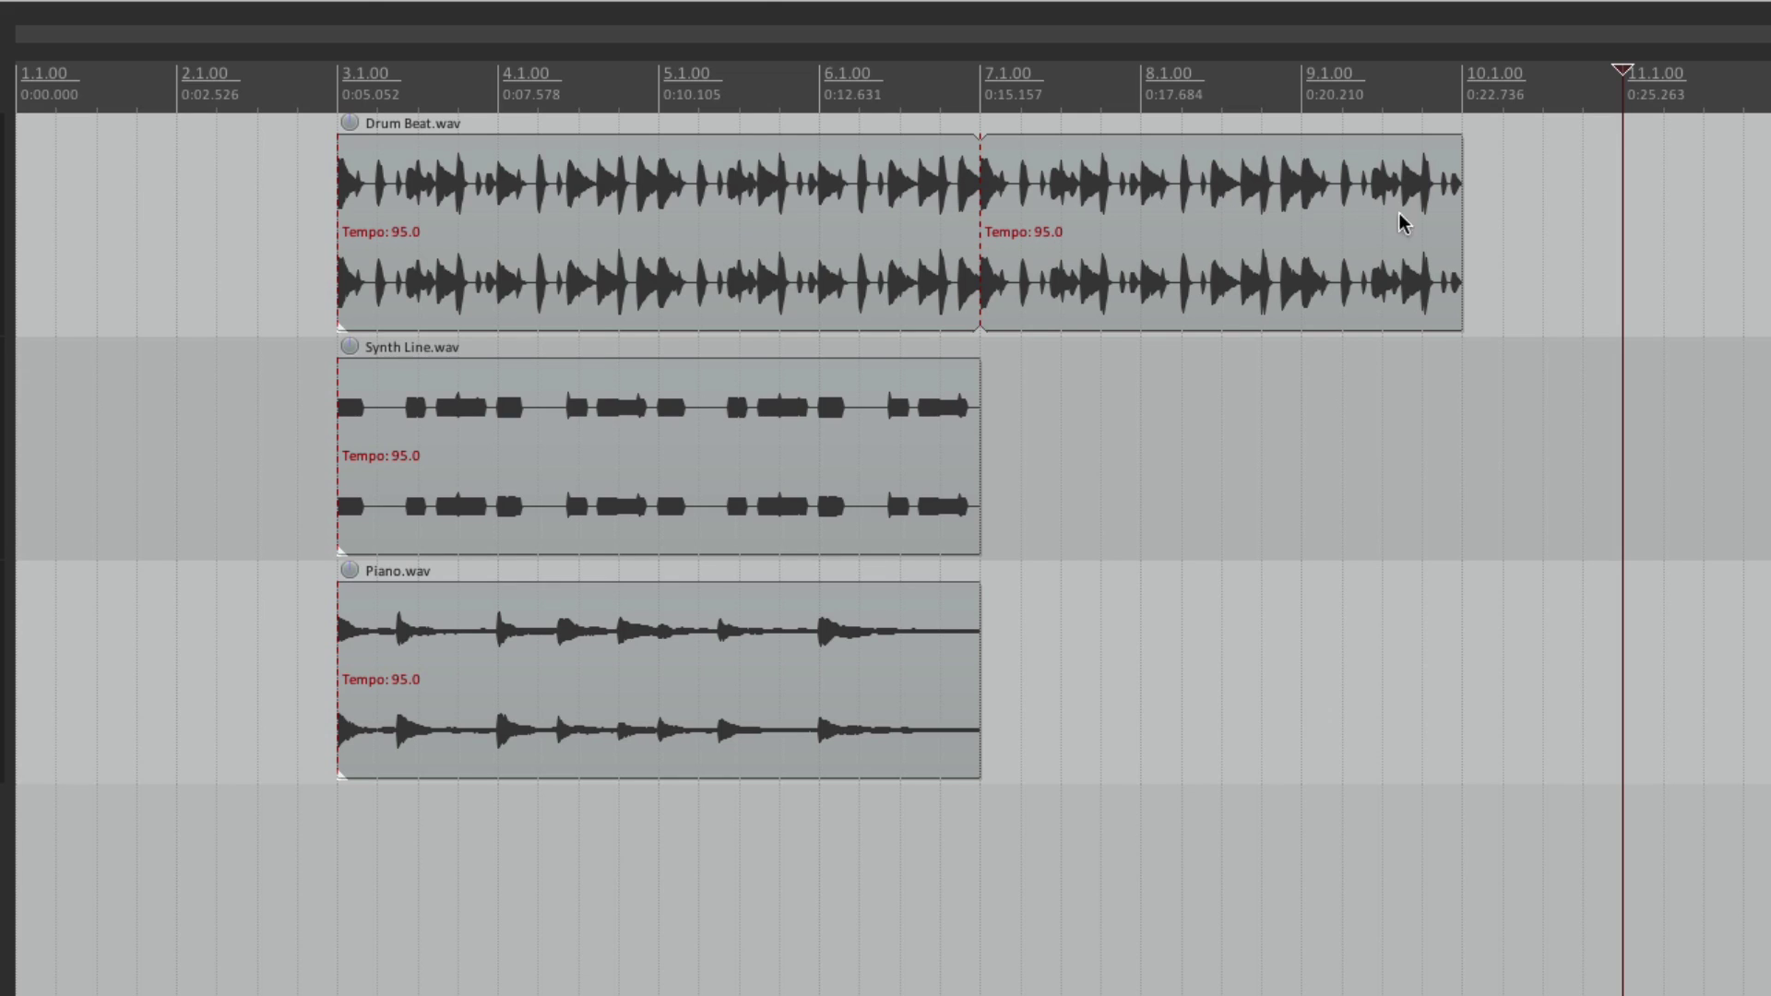
left_click_drag(1461, 225, 1621, 244)
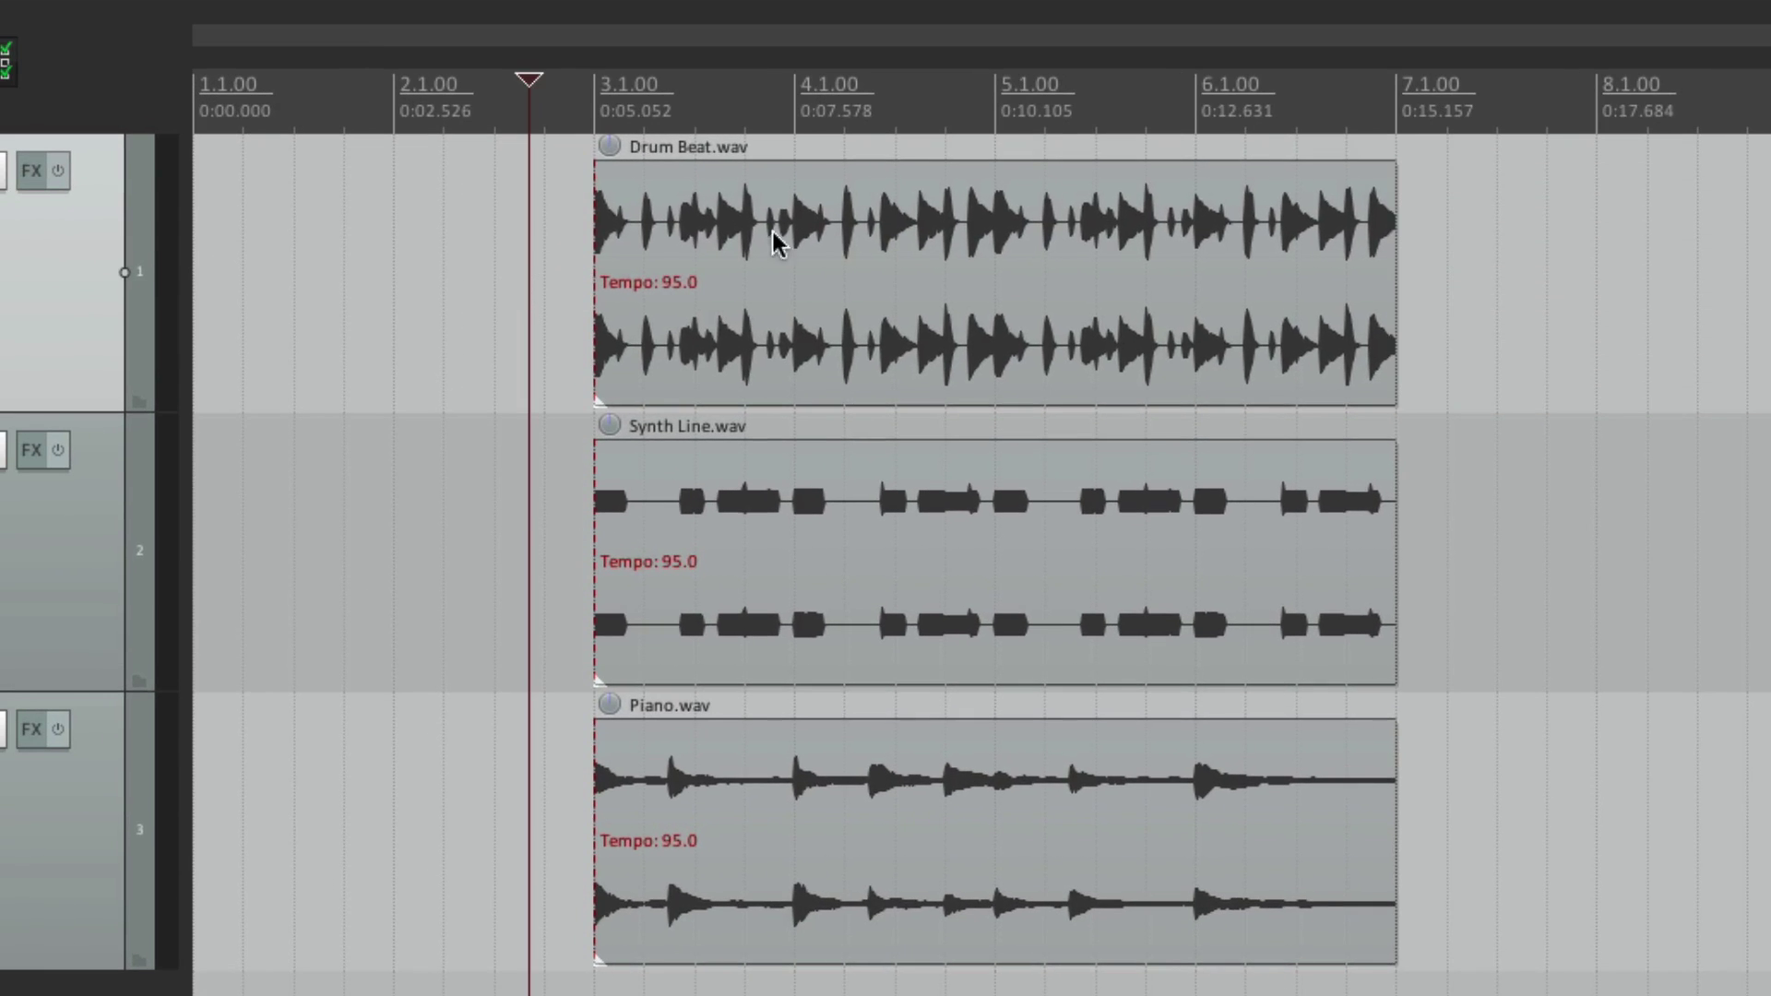
Step: Give all three items a curved two-bar fade-in and play it back
left_click(730, 210)
left_click(761, 473, "ctrl")
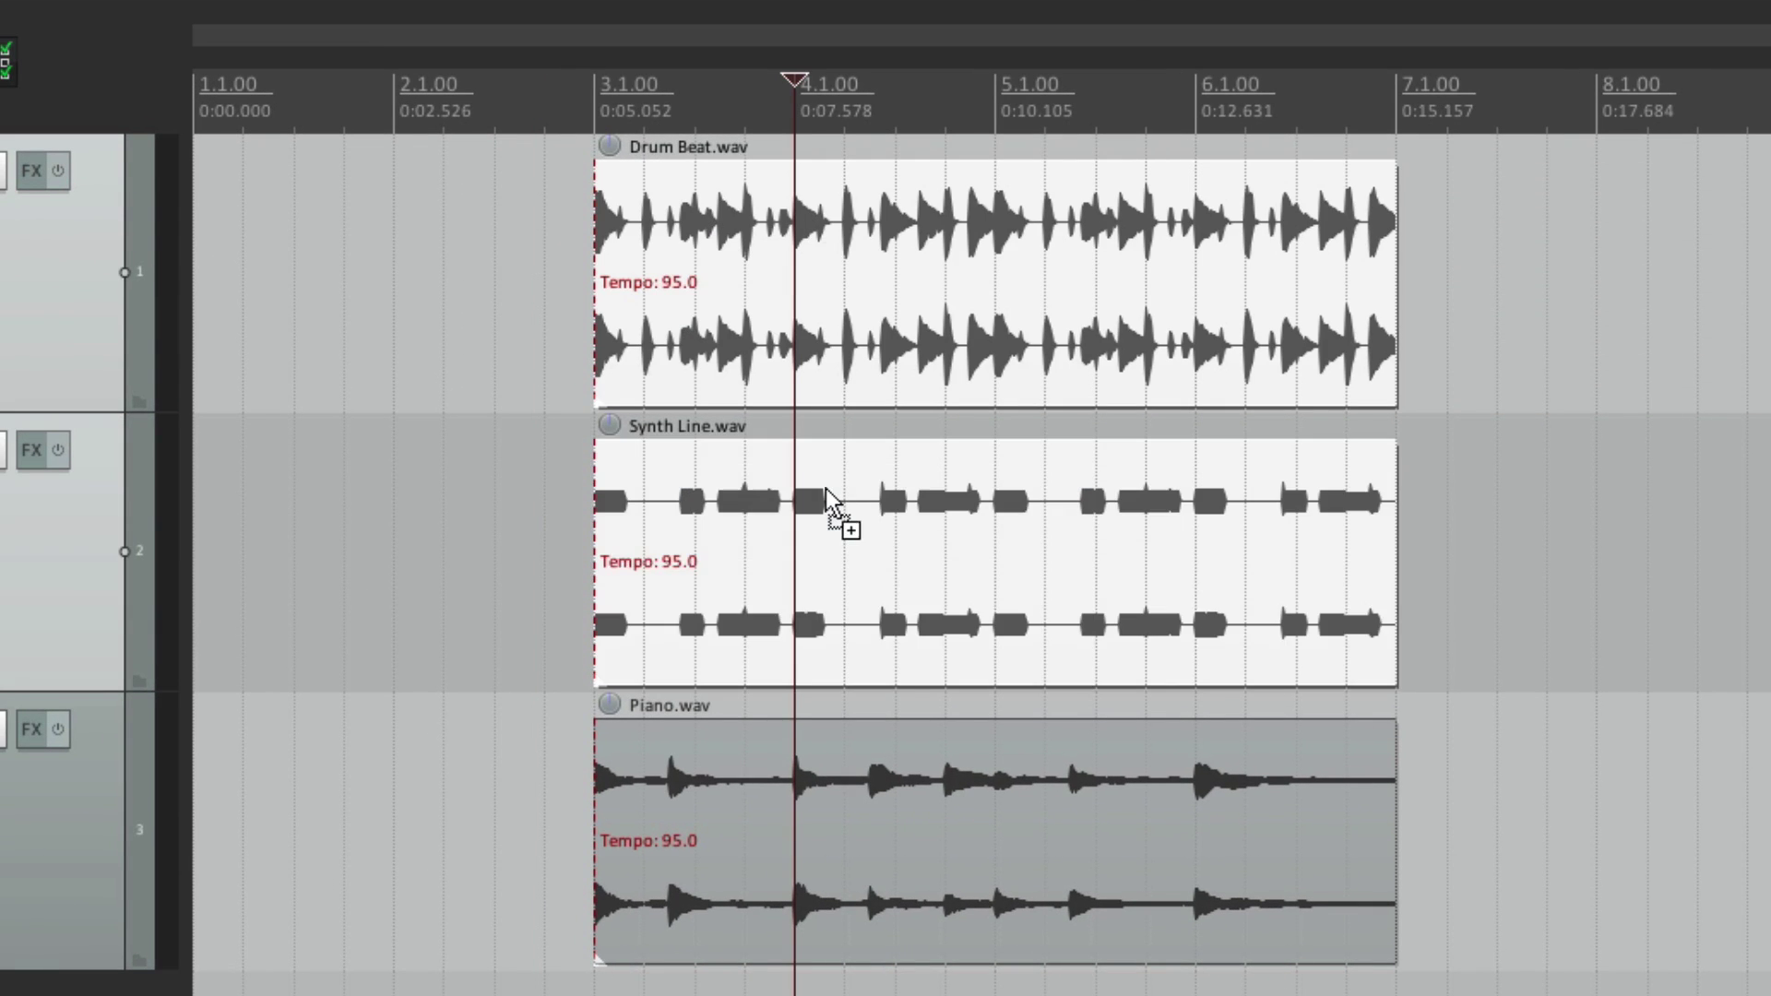
left_click(871, 742, "ctrl")
left_click_drag(592, 177, 1005, 214)
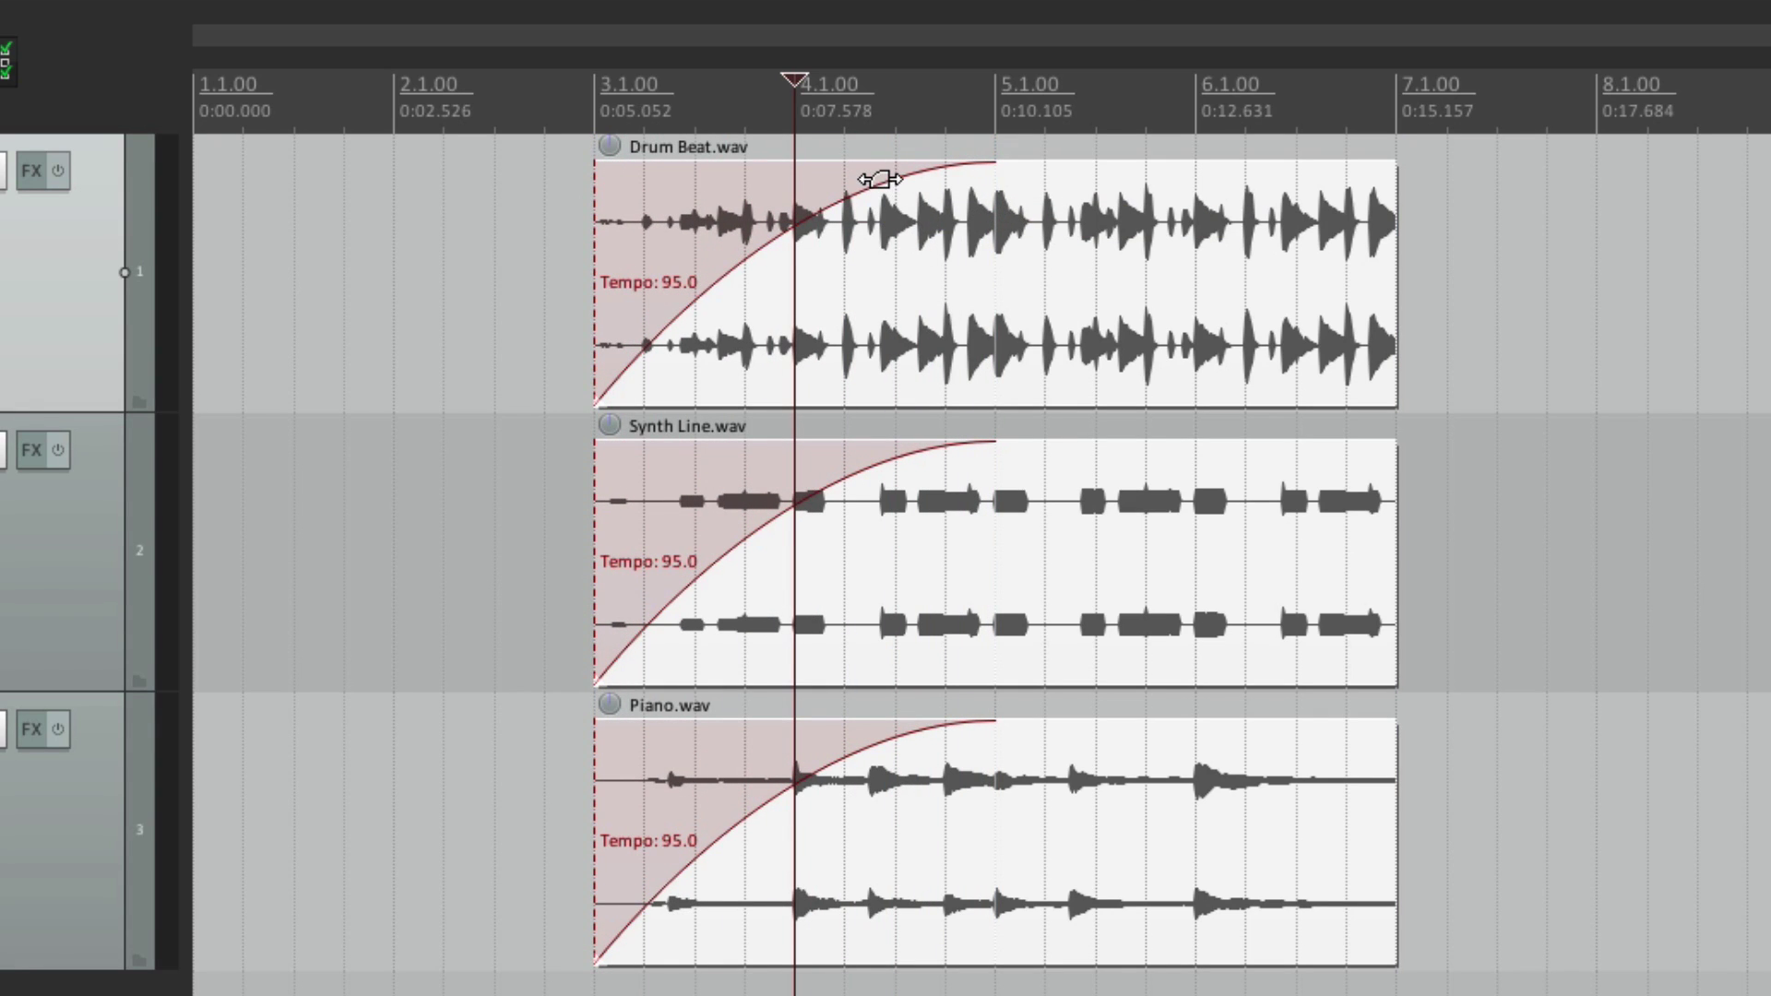
right_click(881, 179)
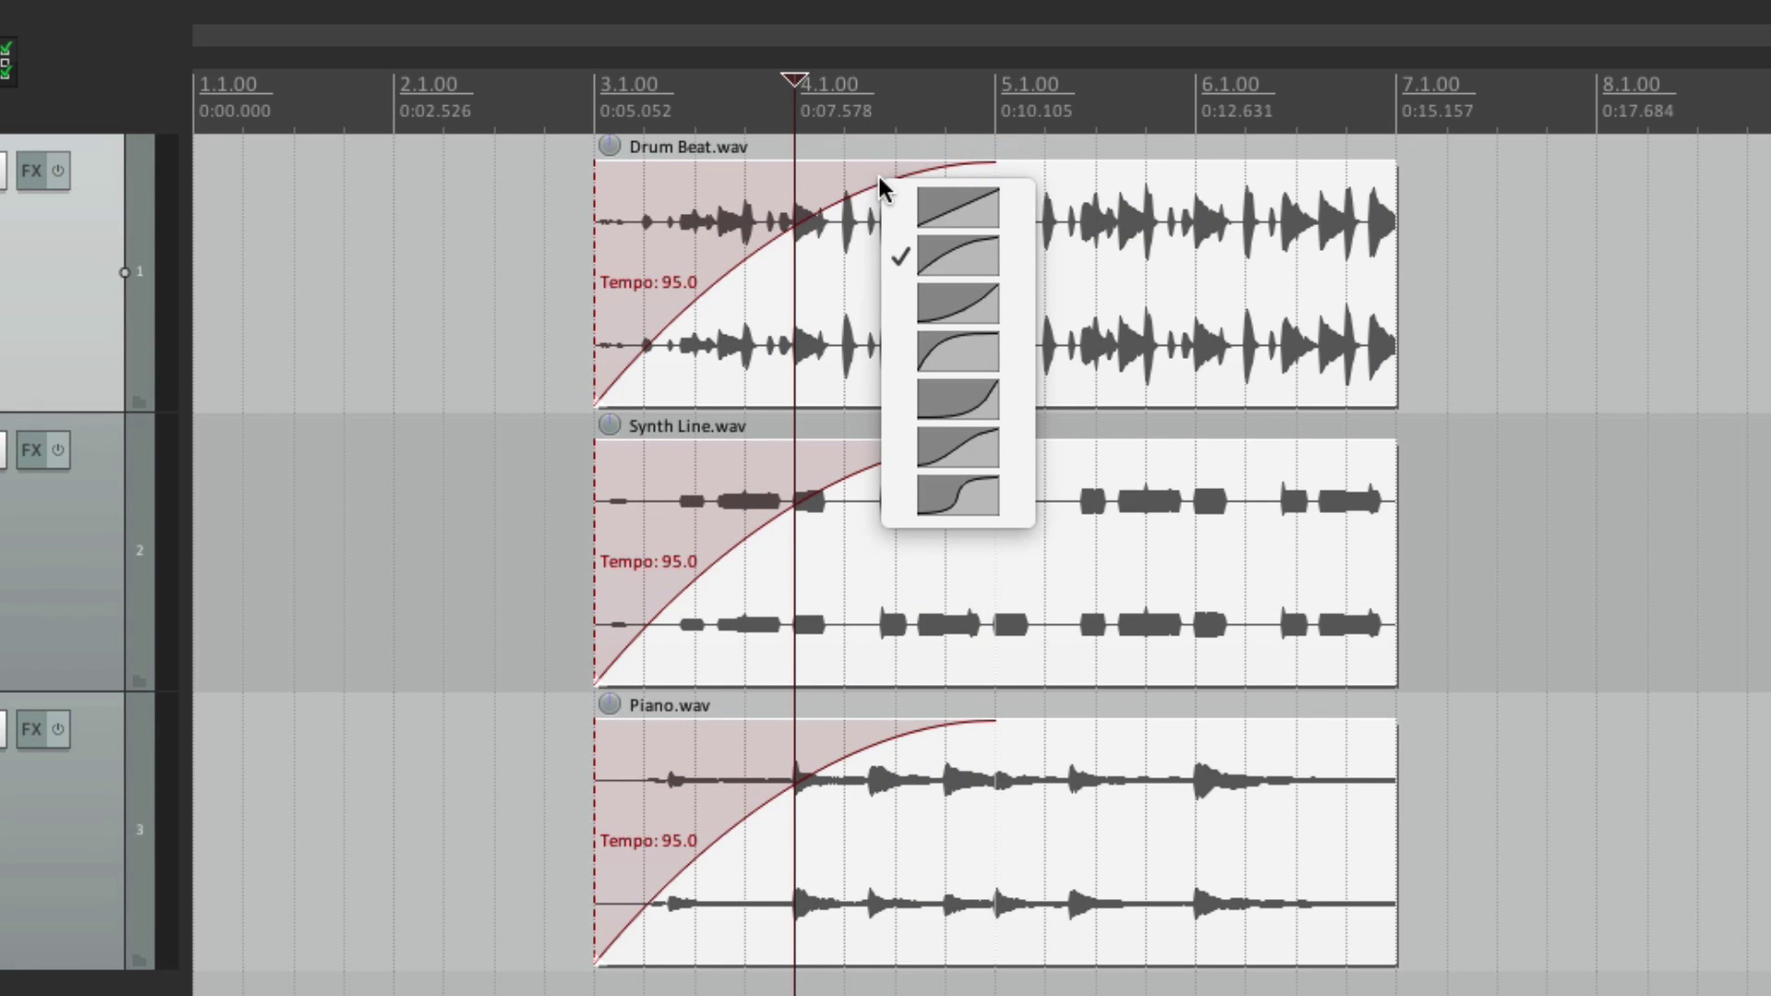
left_click(978, 301)
left_click(564, 270)
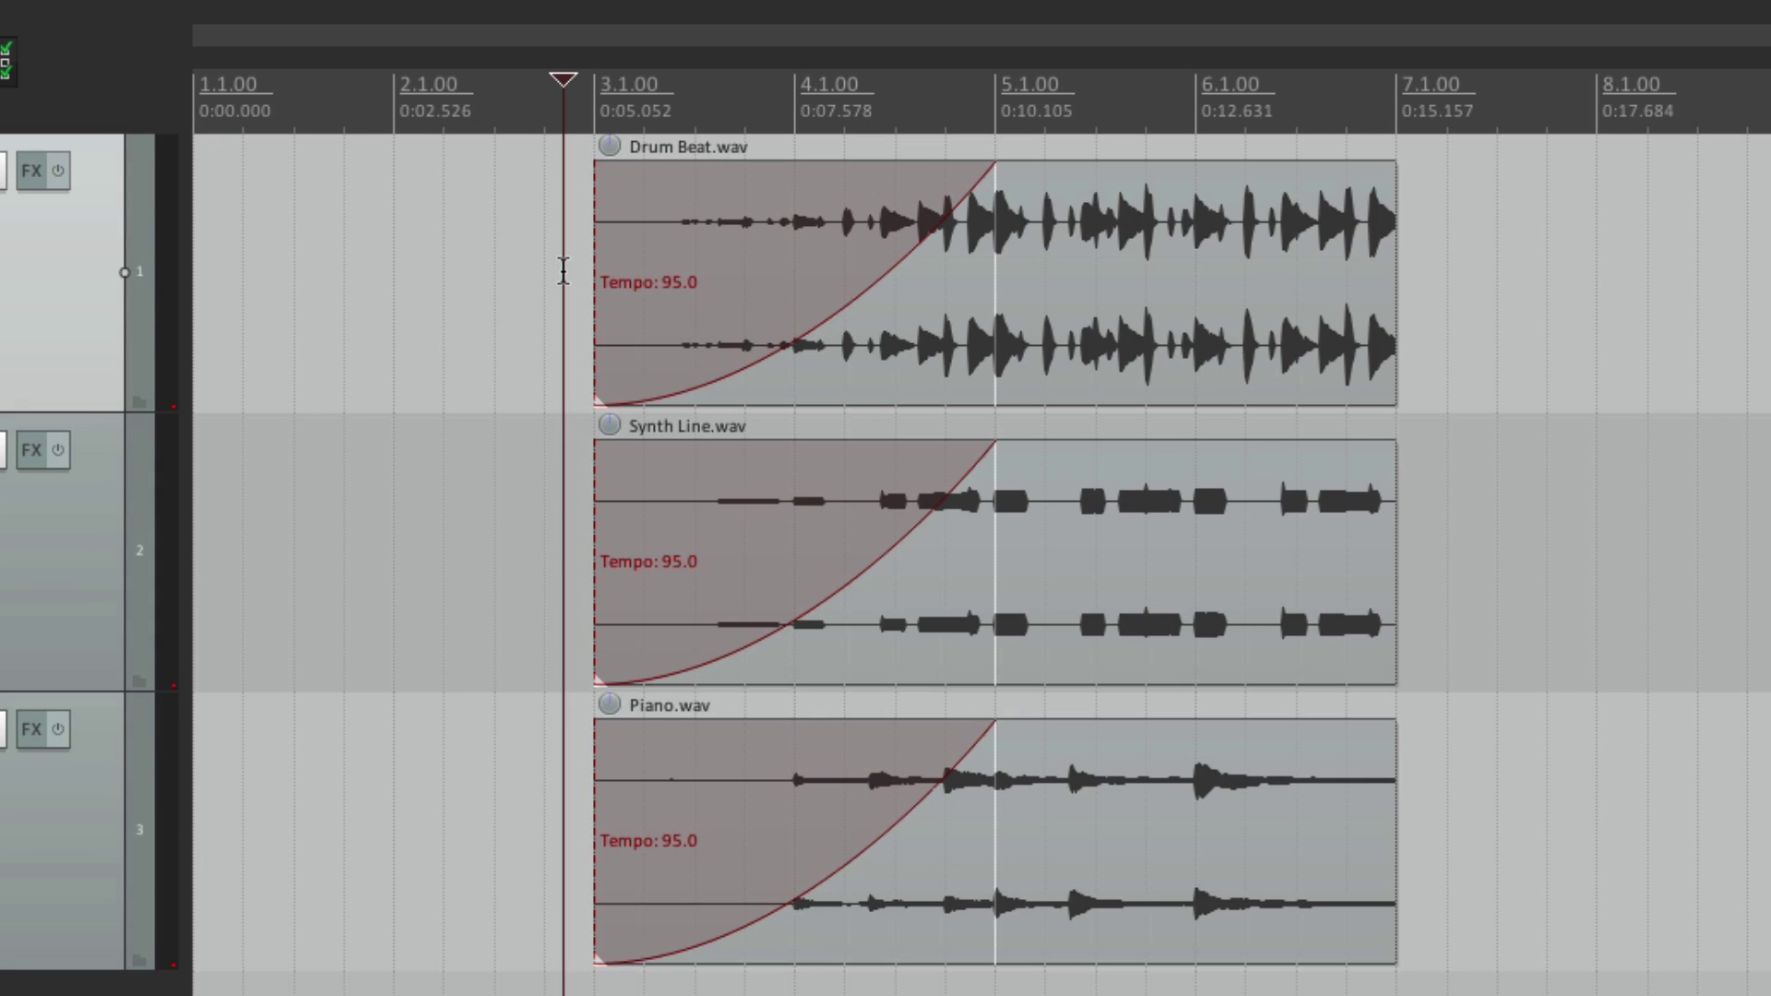
key("space")
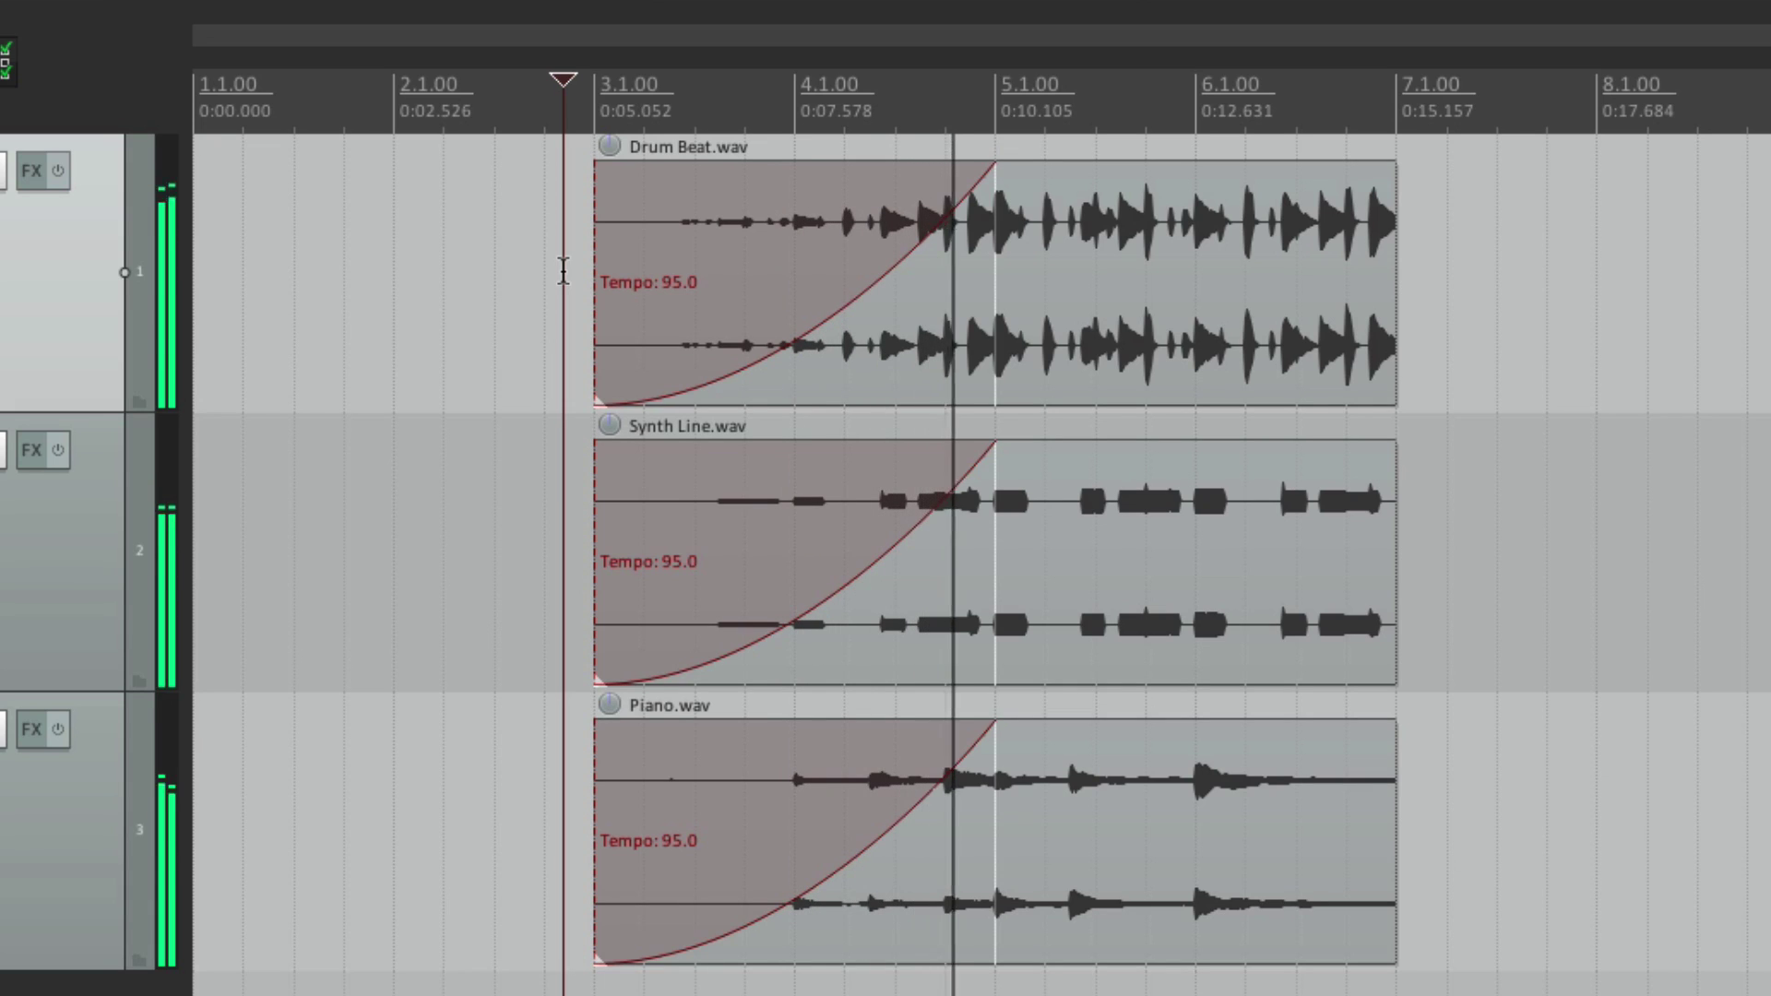
key("space")
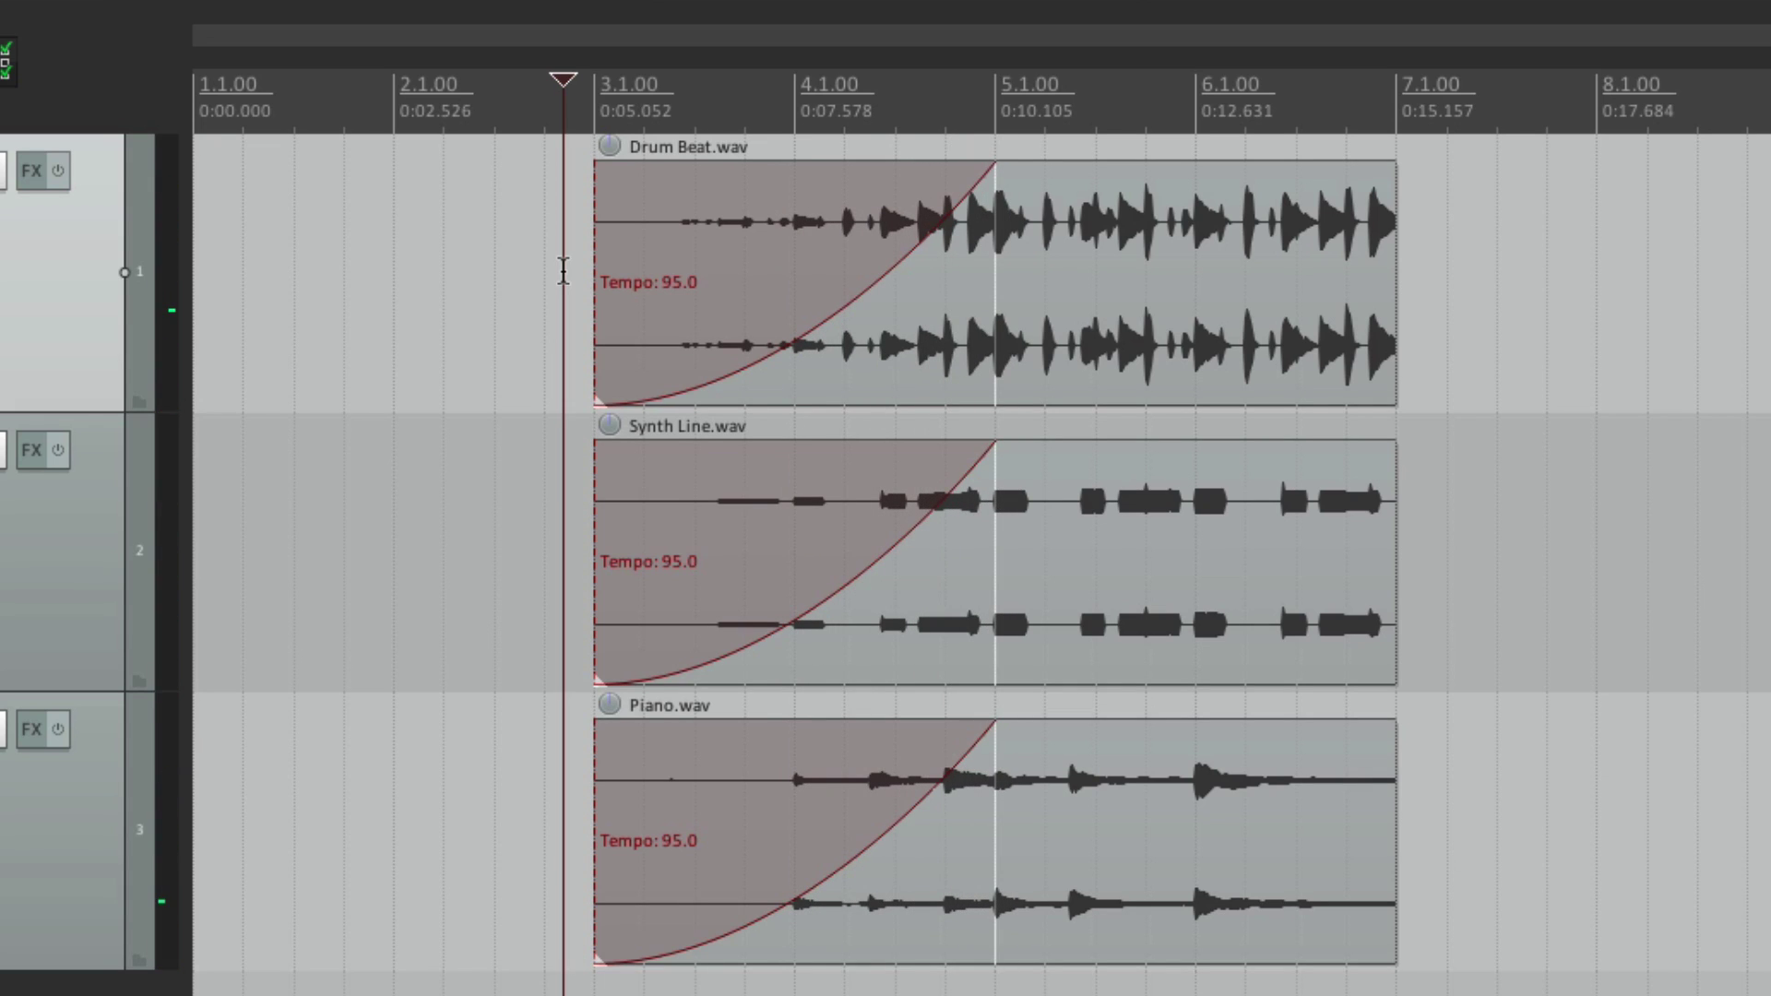
Step: Add steeper fade-outs from bar 5 to all three items, play back, then add a fourth track
left_click(1256, 249)
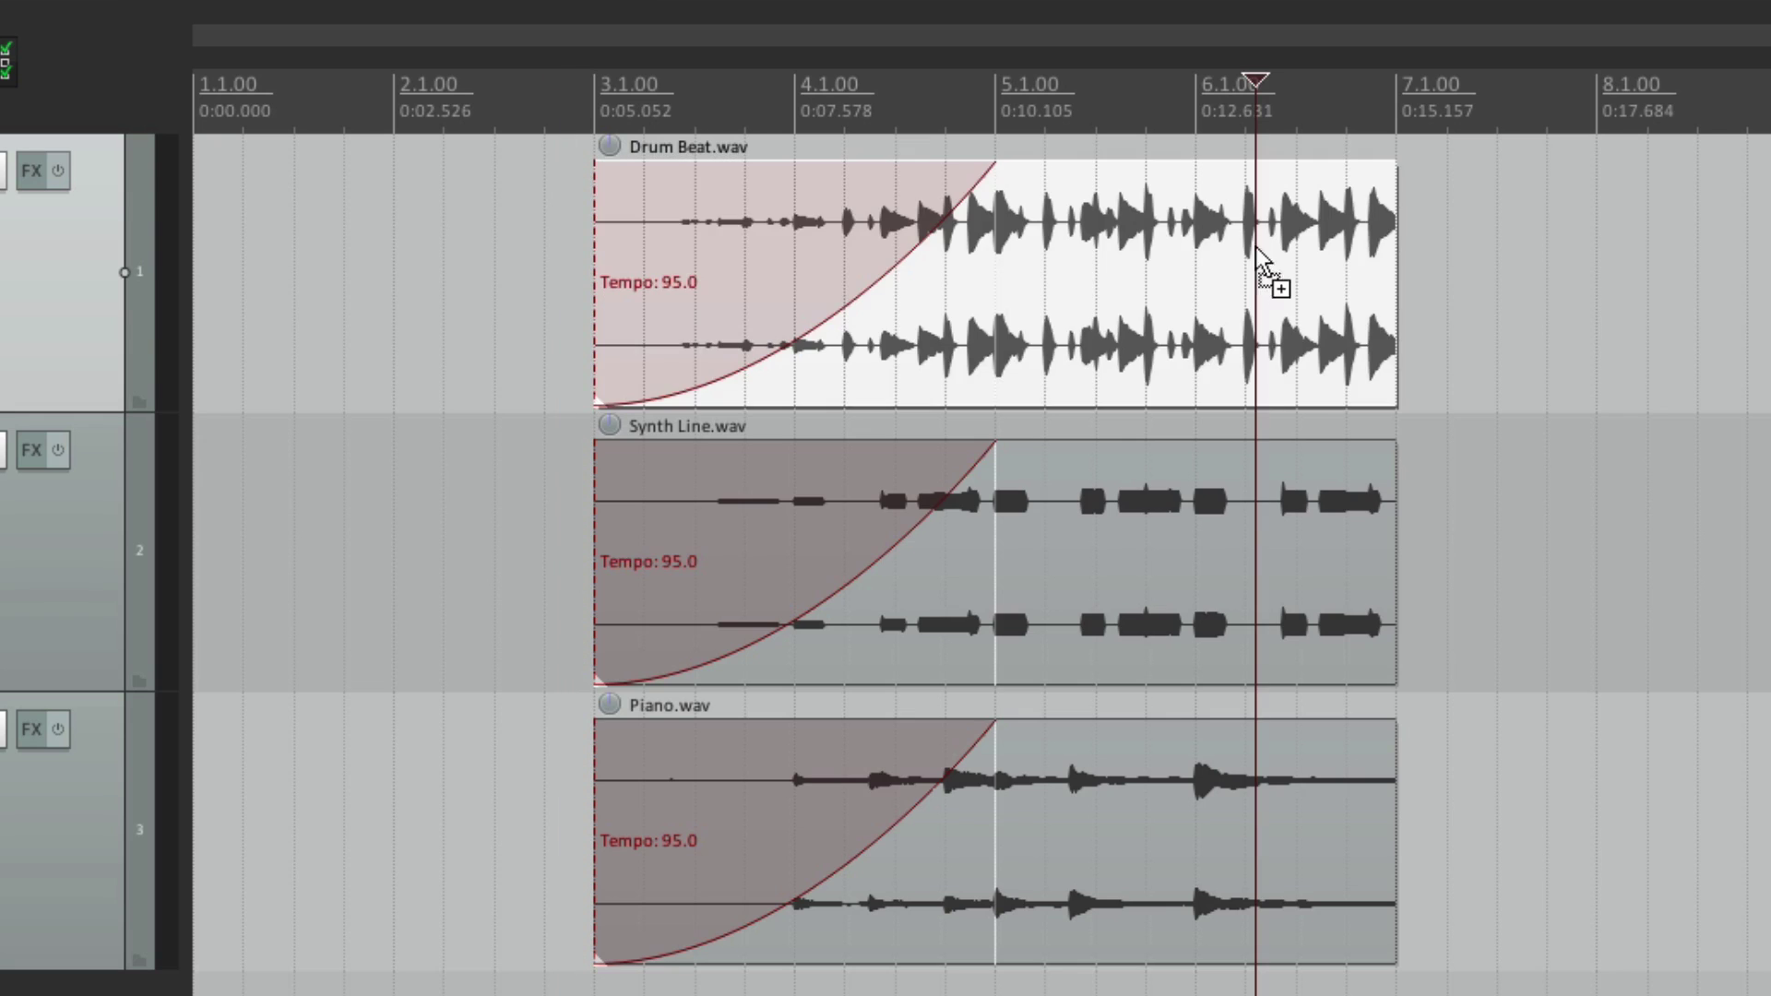
left_click(1321, 590, "ctrl")
left_click(1325, 872, "ctrl")
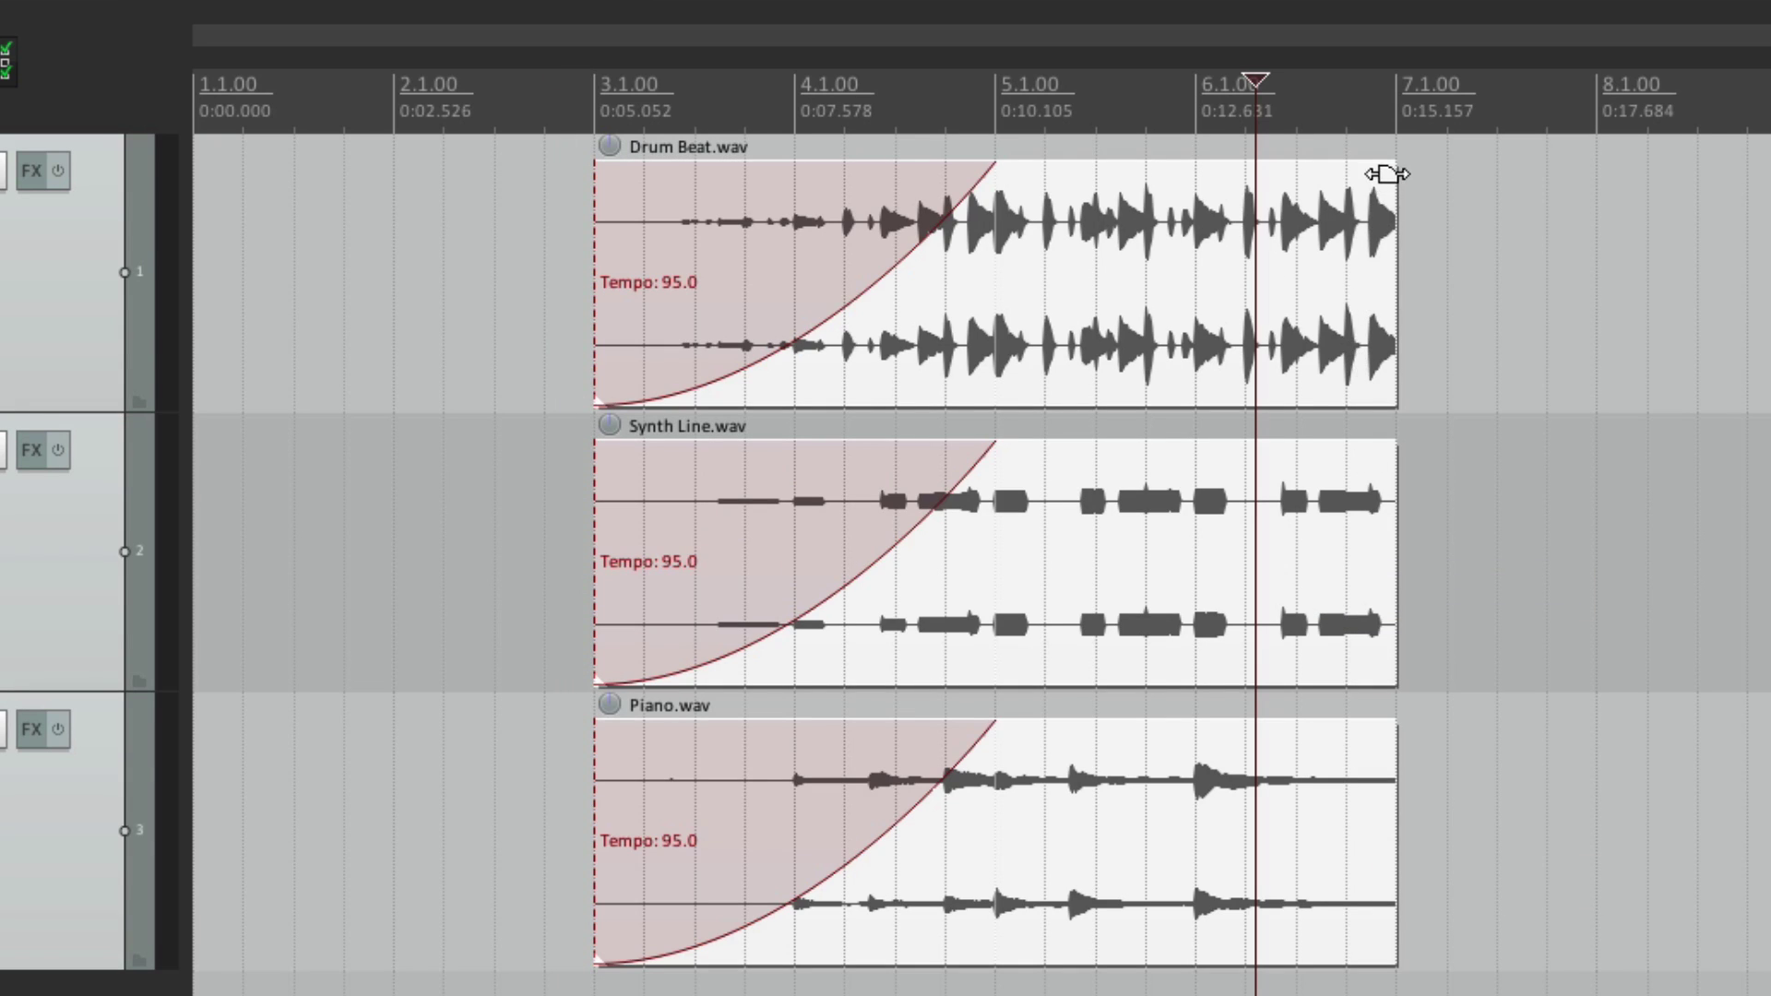
left_click_drag(1385, 168, 992, 286)
right_click(1186, 224)
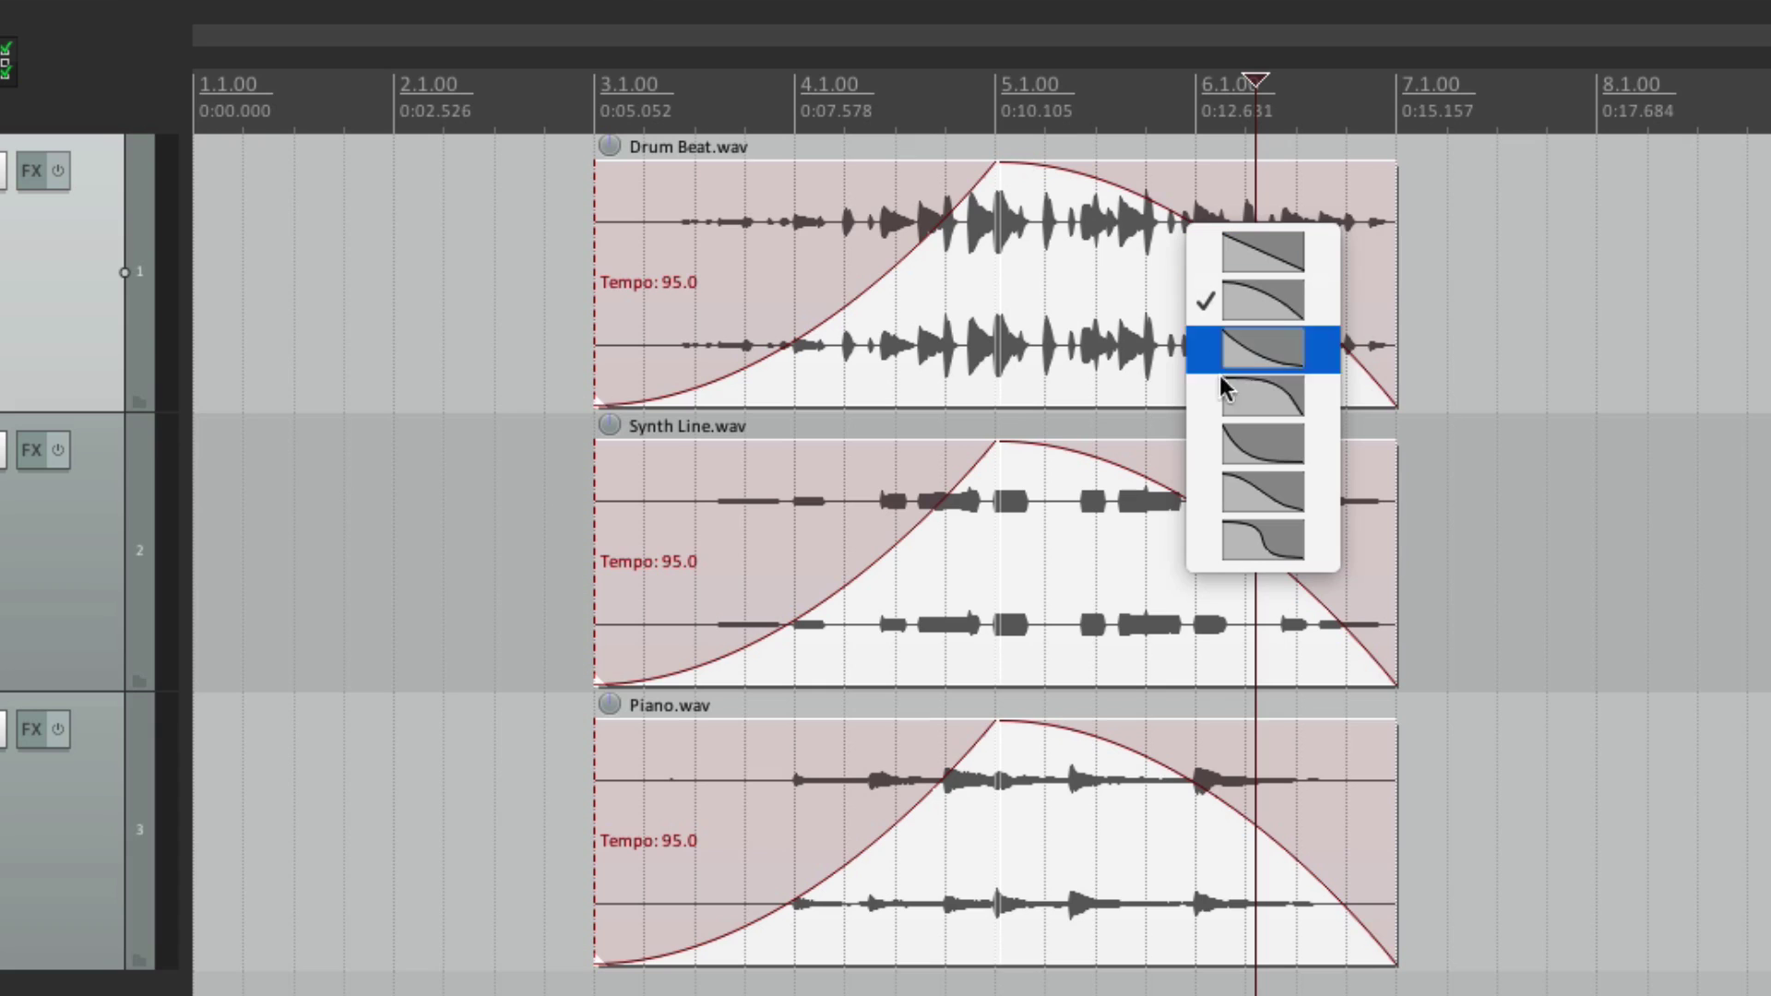
left_click(1222, 452)
left_click(968, 980)
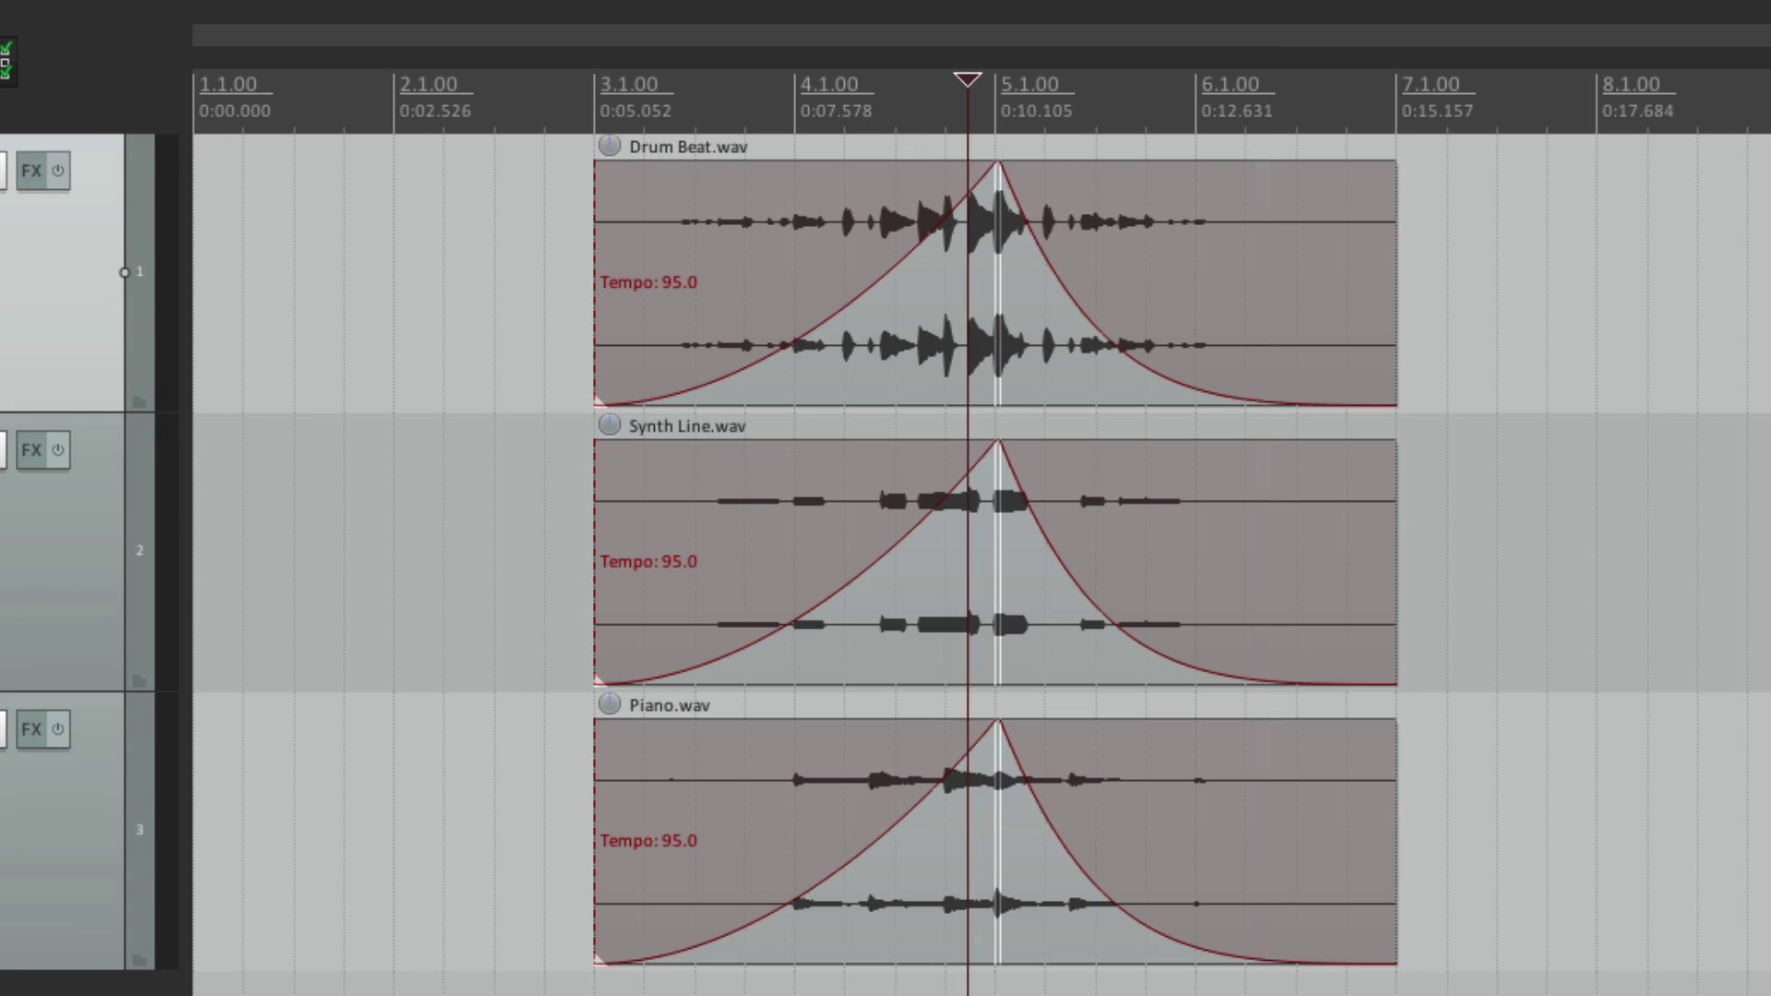
key("space")
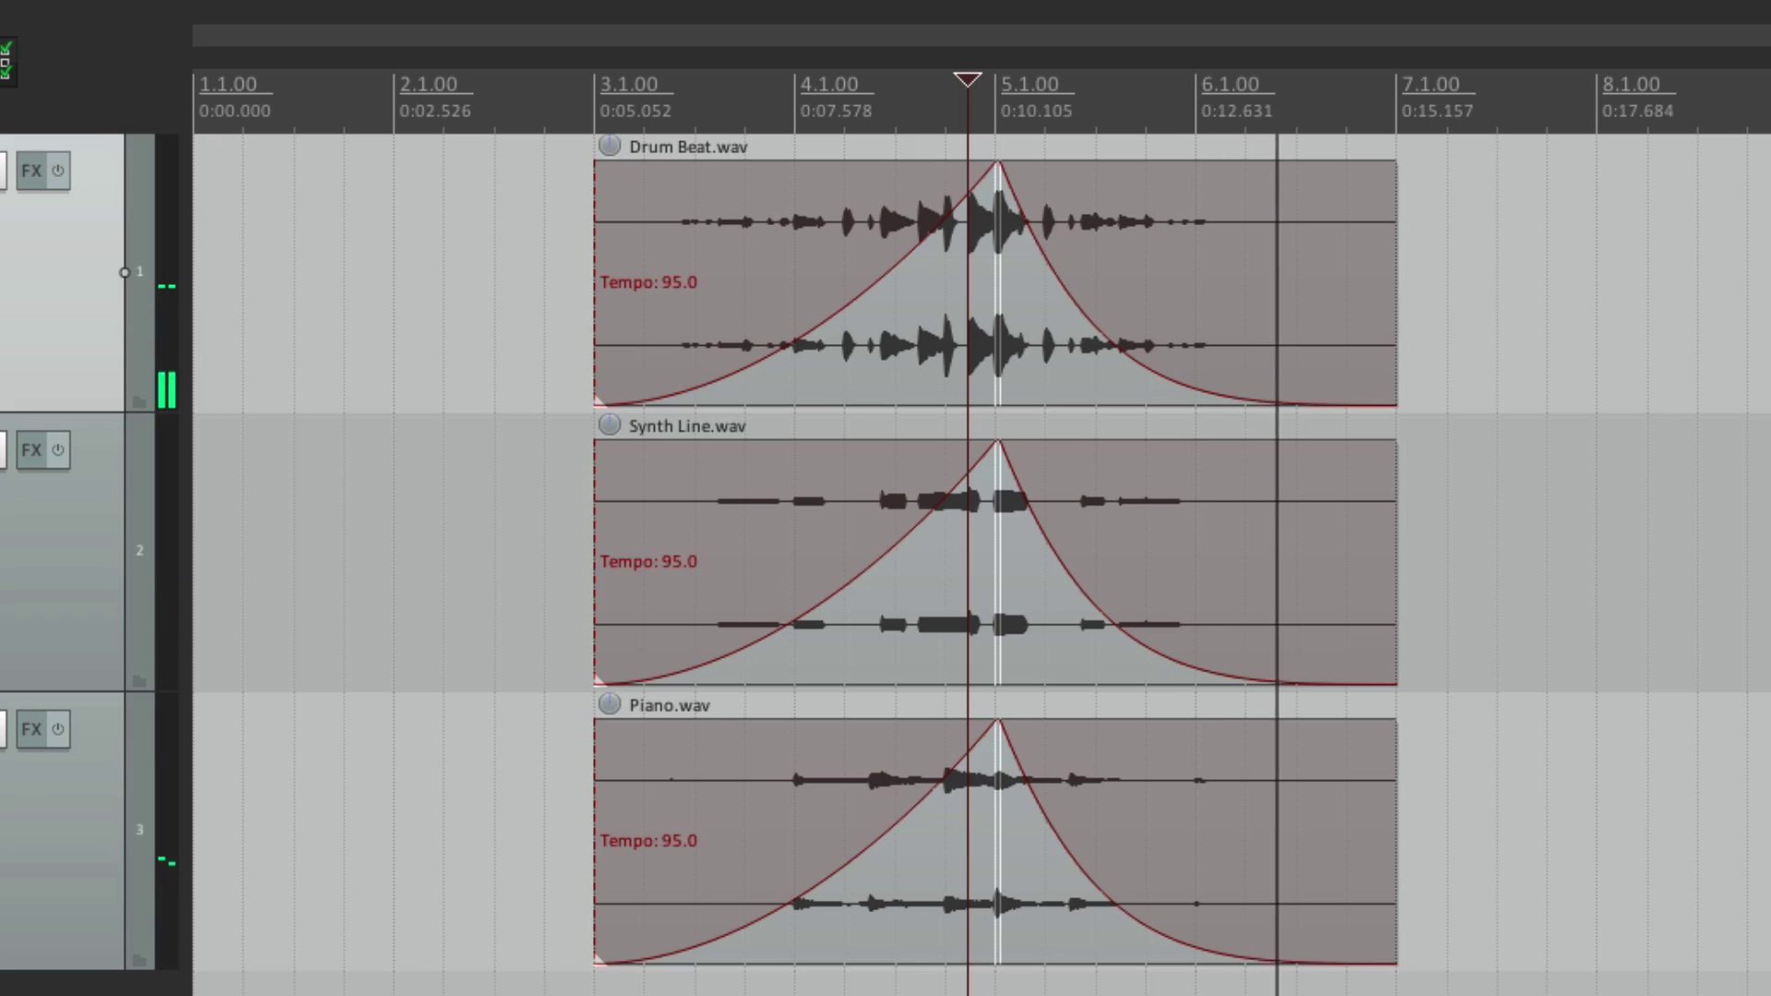
key("space")
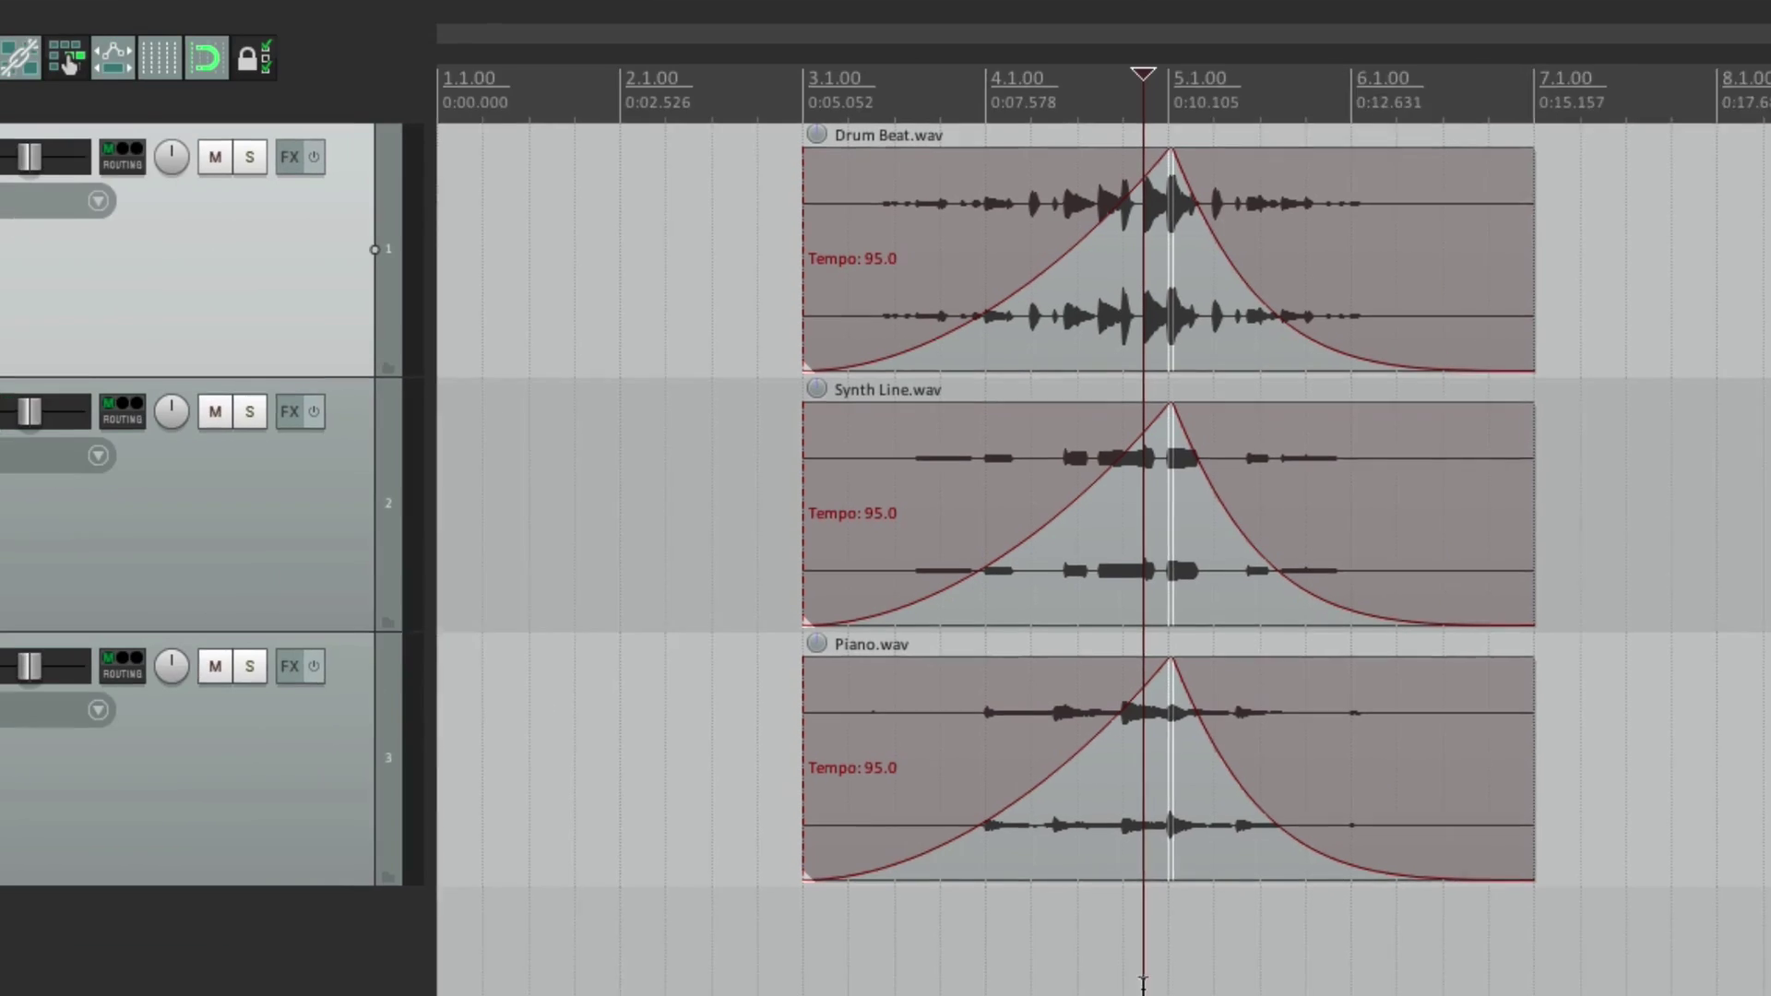
key("ctrl+t")
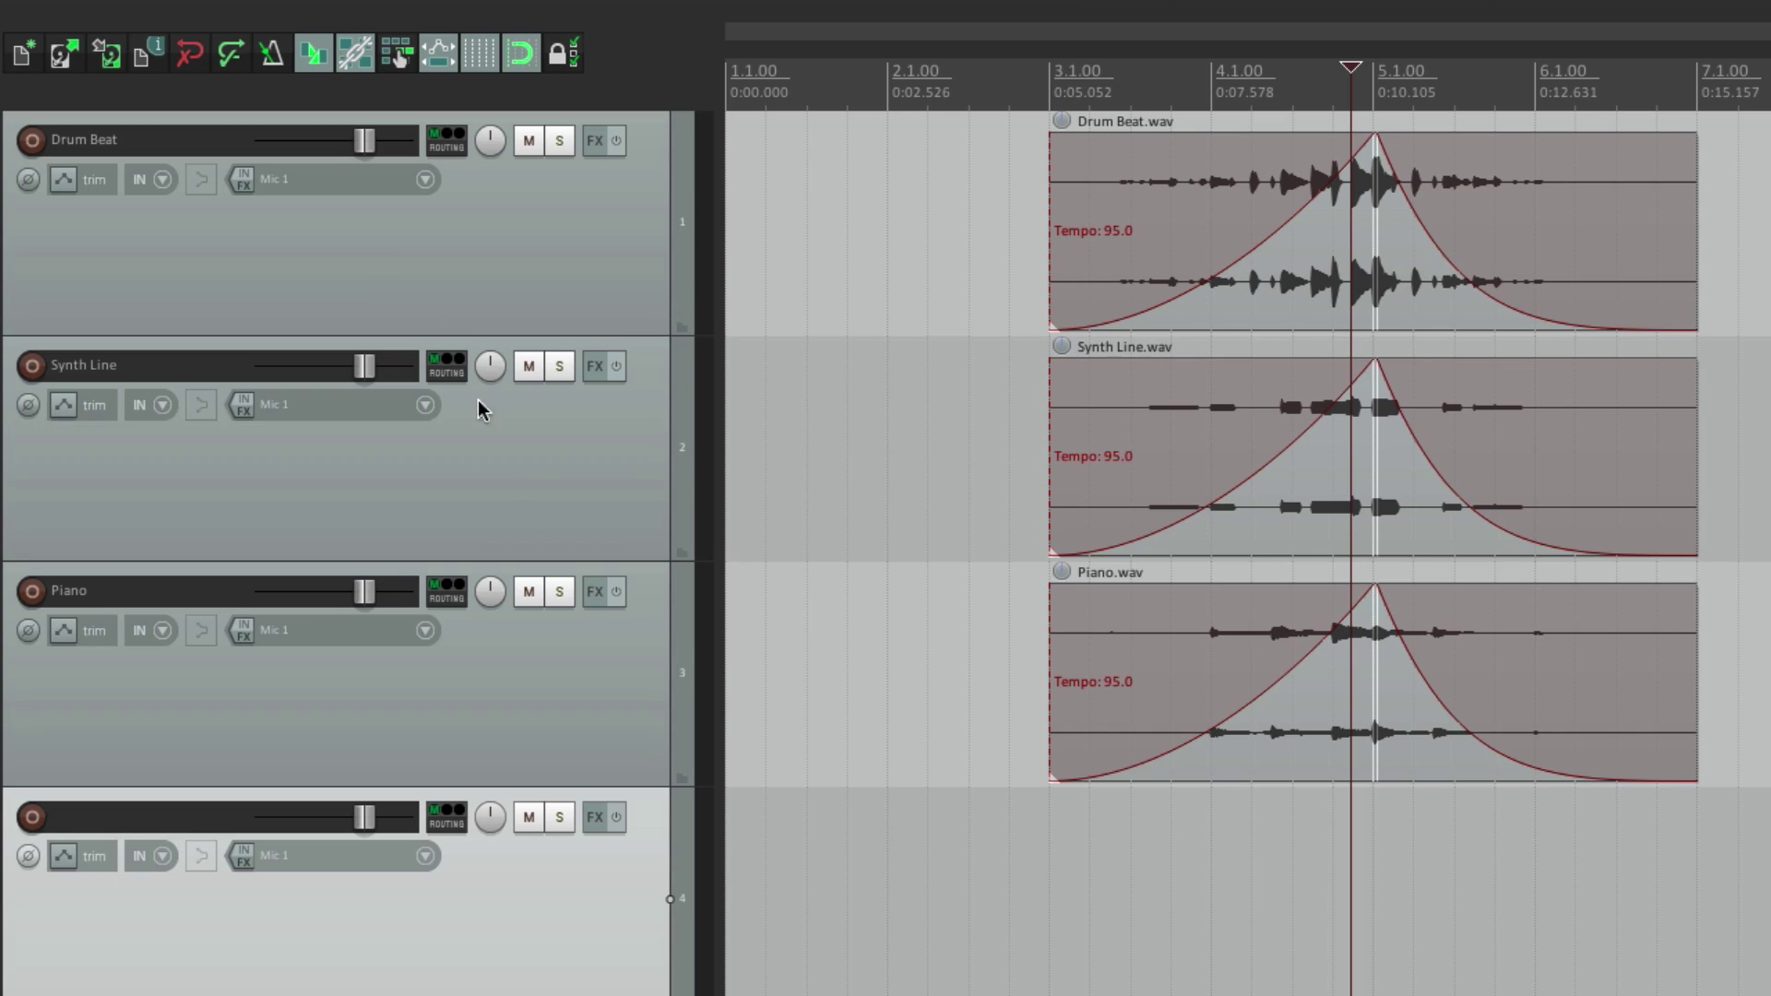
Step: Delete the empty fourth track and clear the item selection
key("Delete")
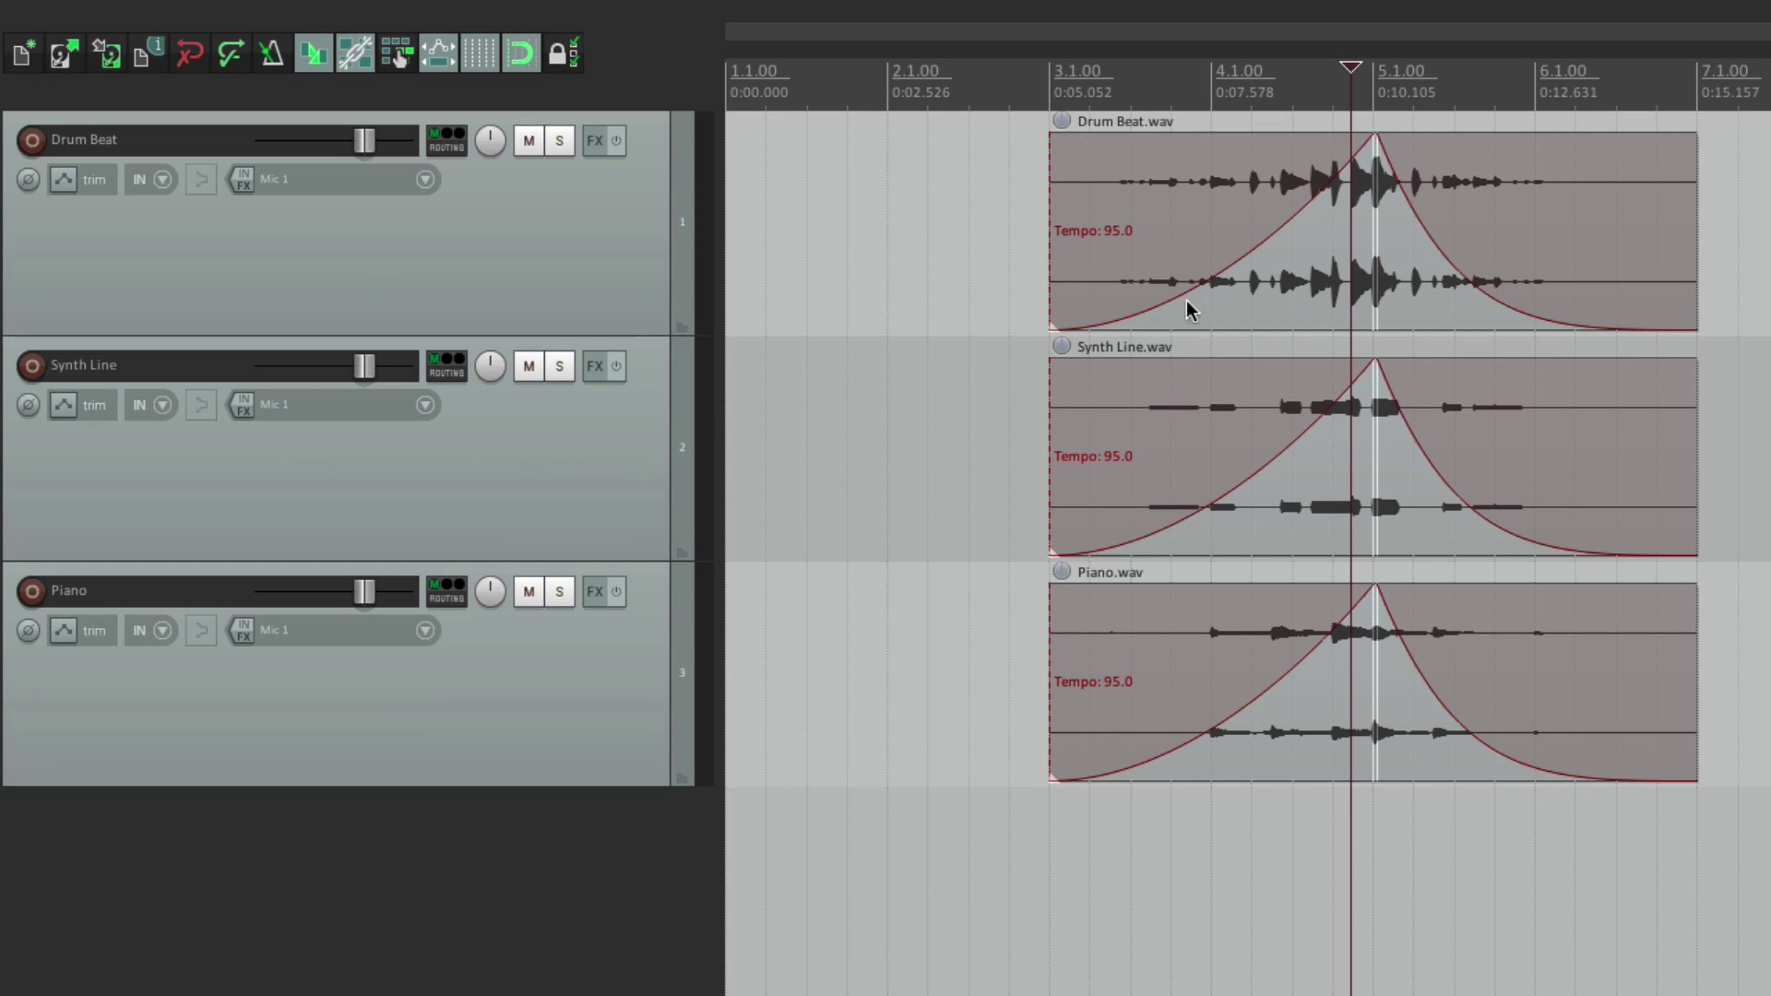
left_click(1152, 166)
left_click(1013, 210)
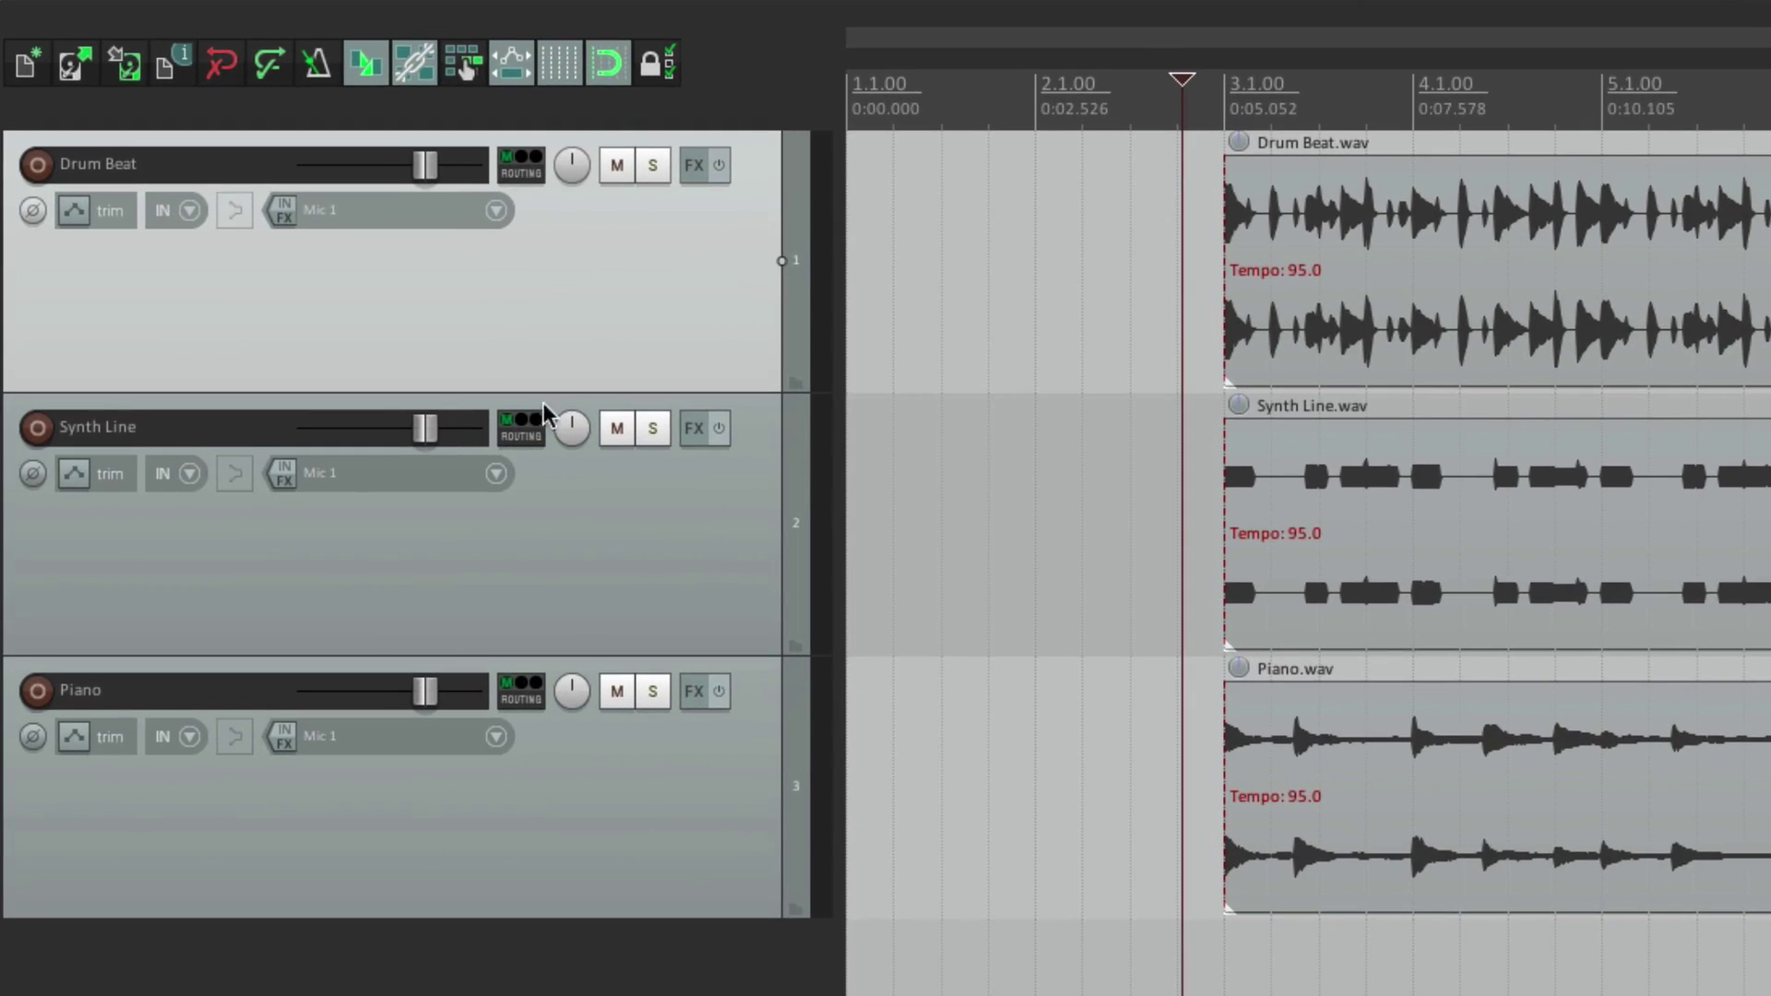
Step: Pull the Synth Line and Piano faders down to -inf and play the drums alone
left_click_drag(427, 425, 225, 467)
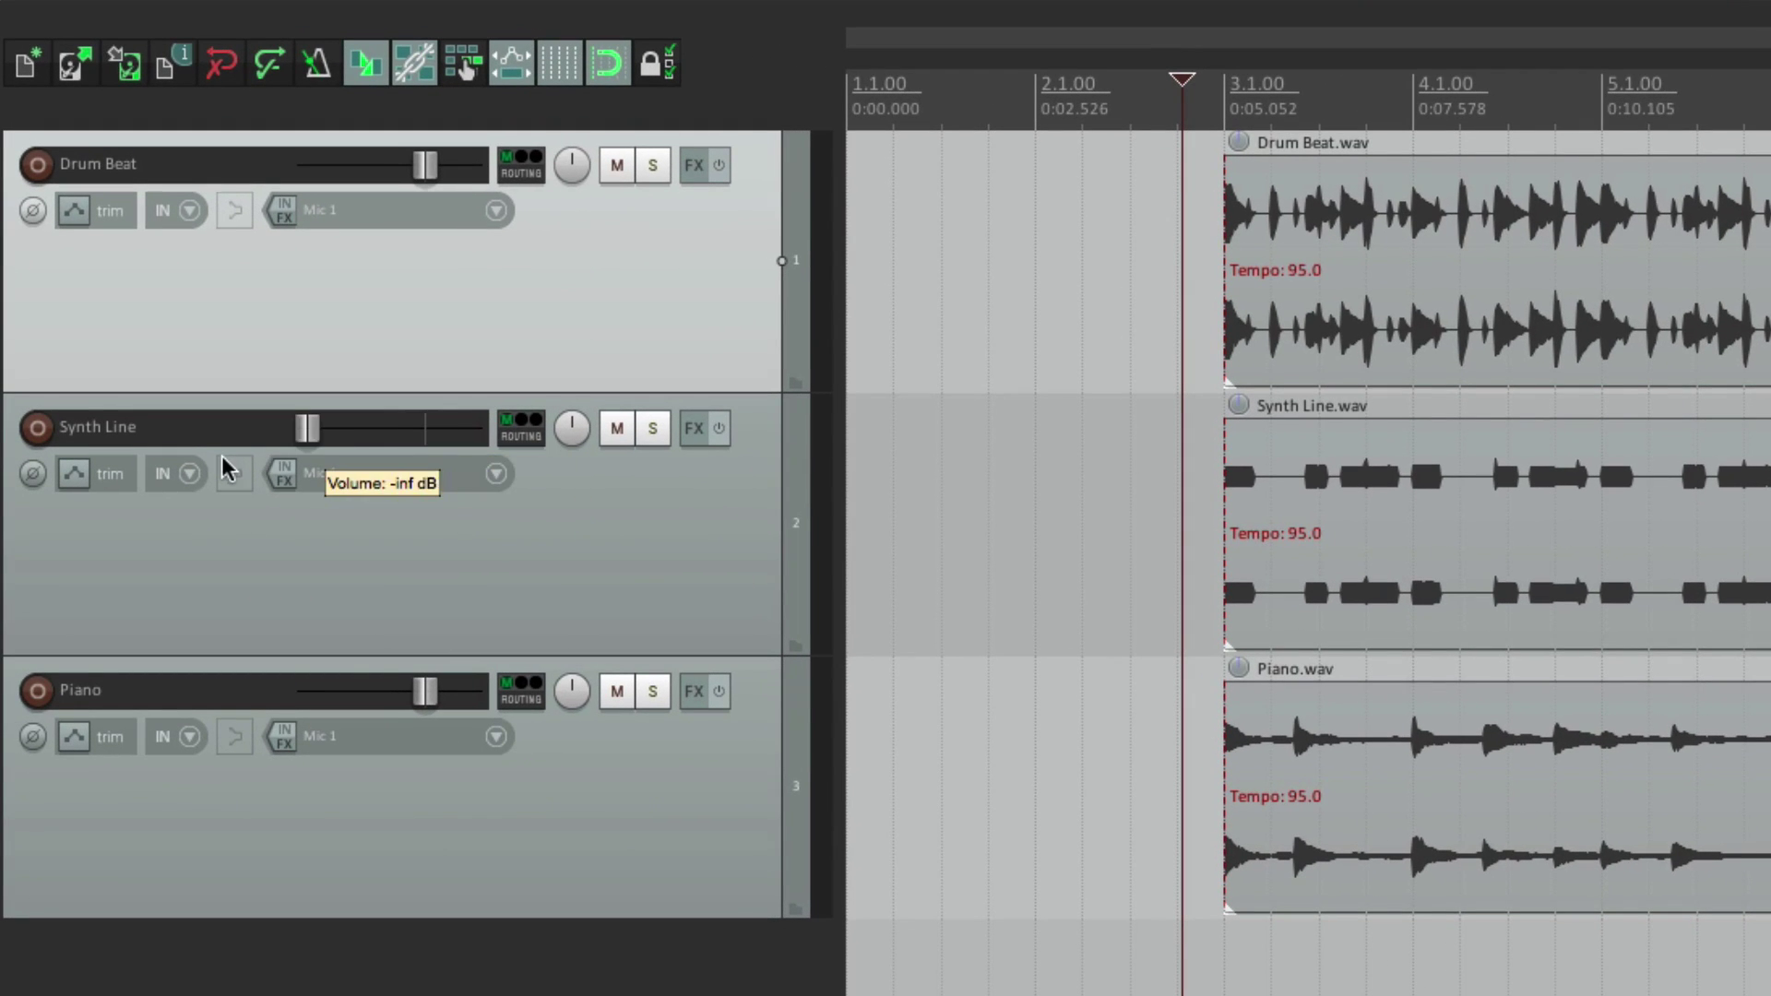
left_click_drag(426, 701, 210, 716)
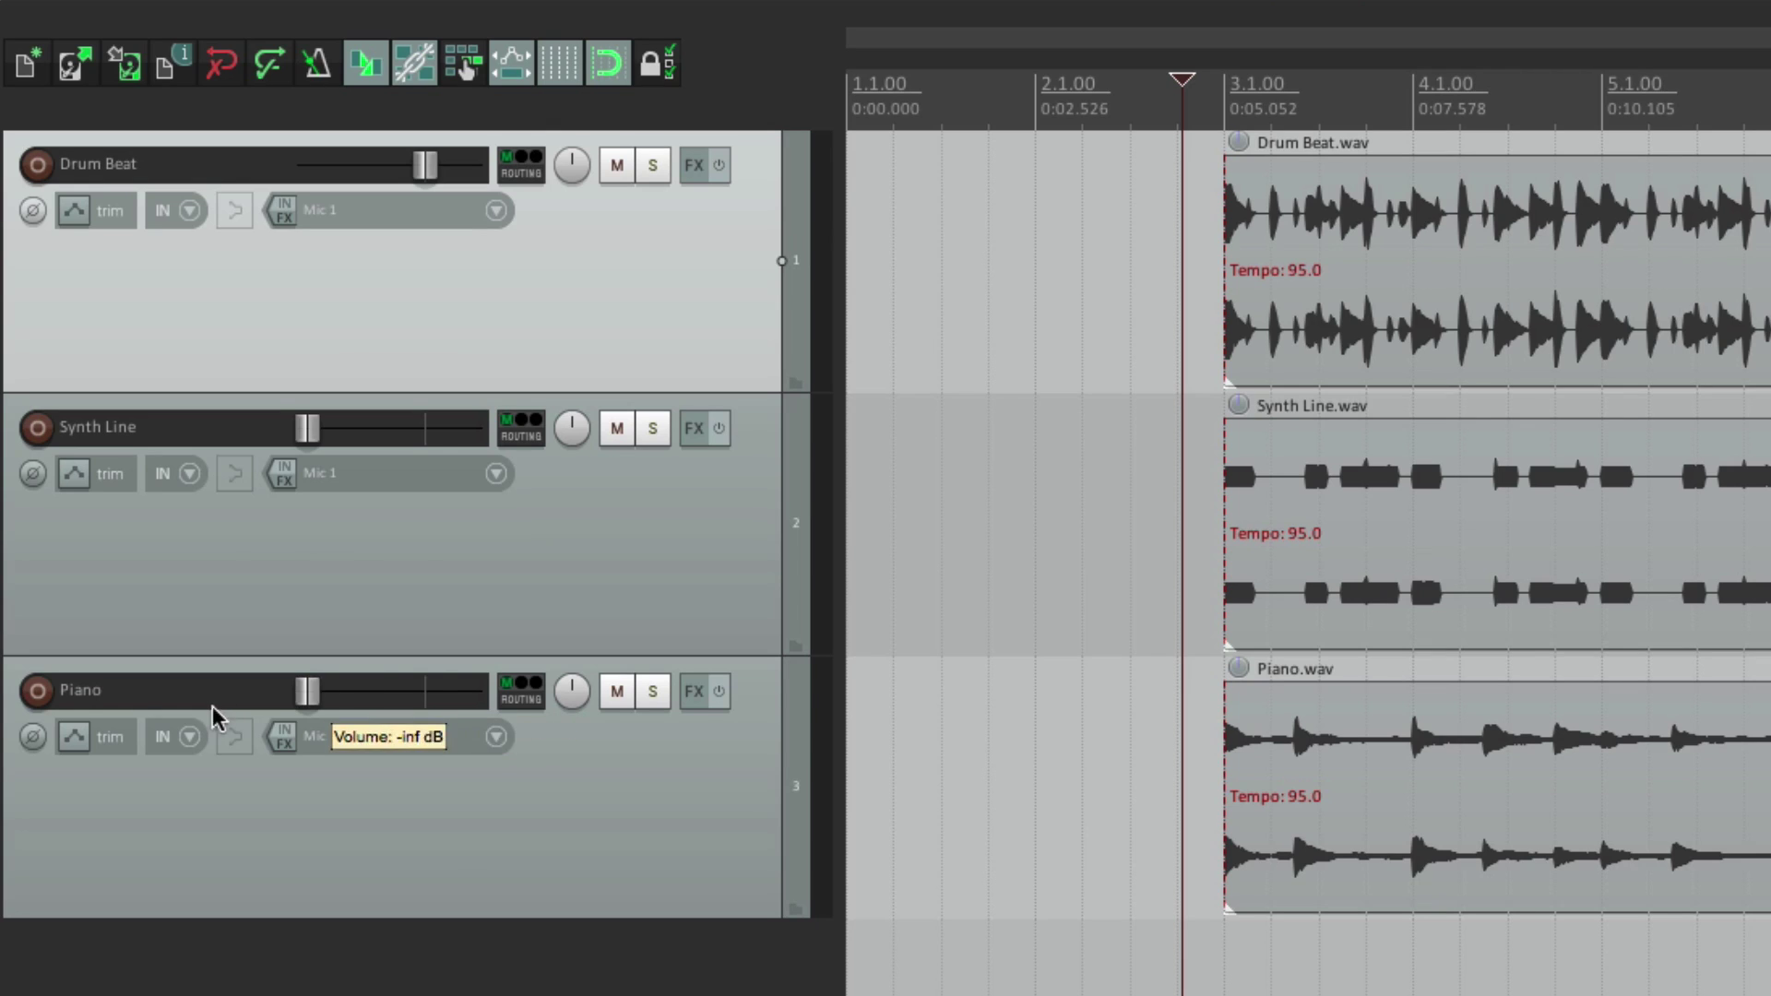
left_click(1195, 302)
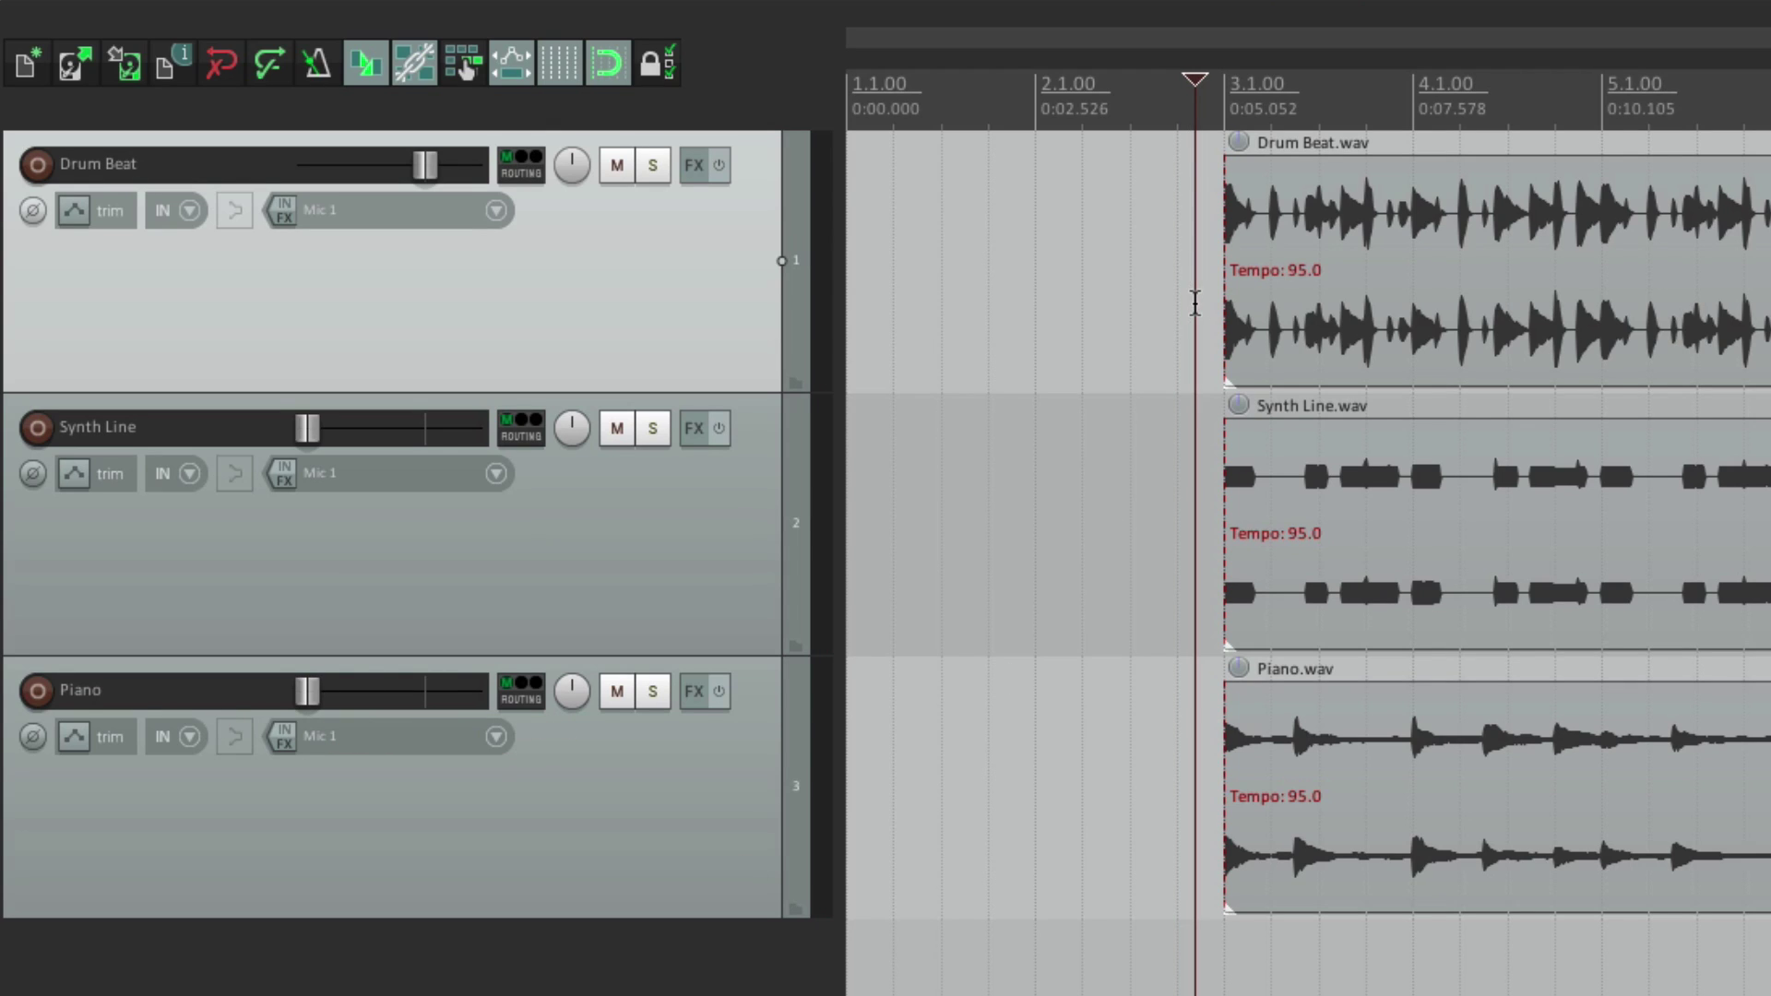
key("space")
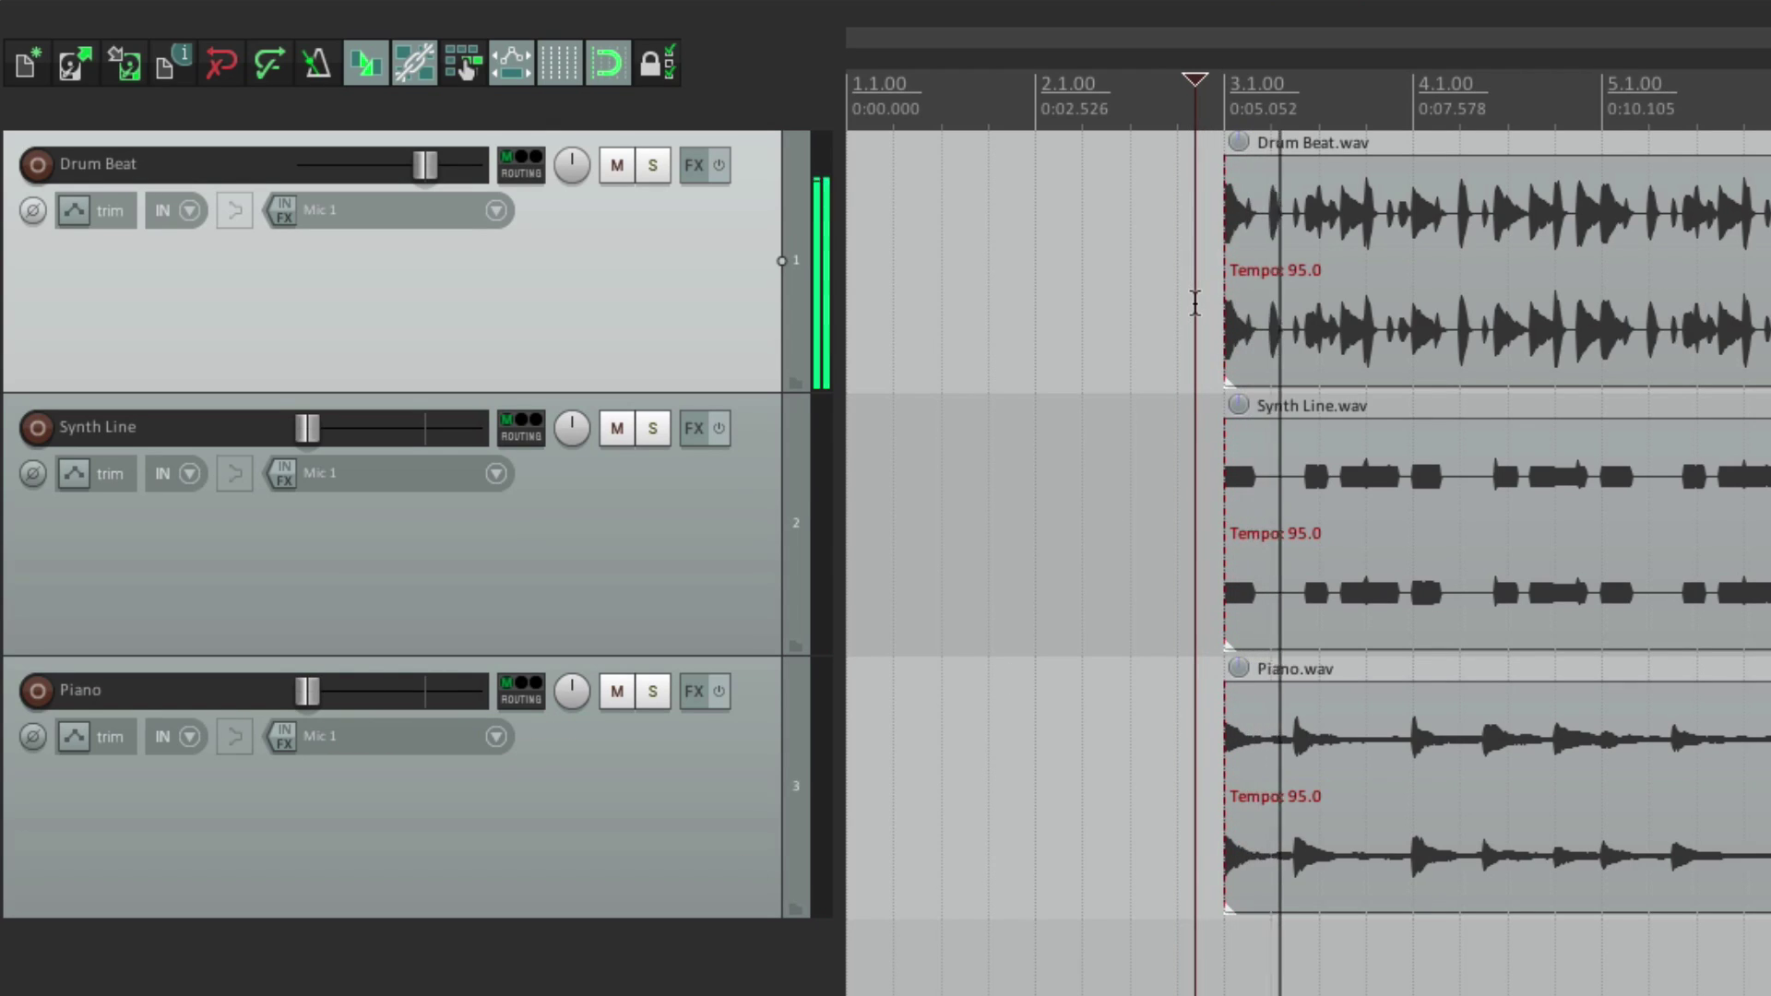
key("space")
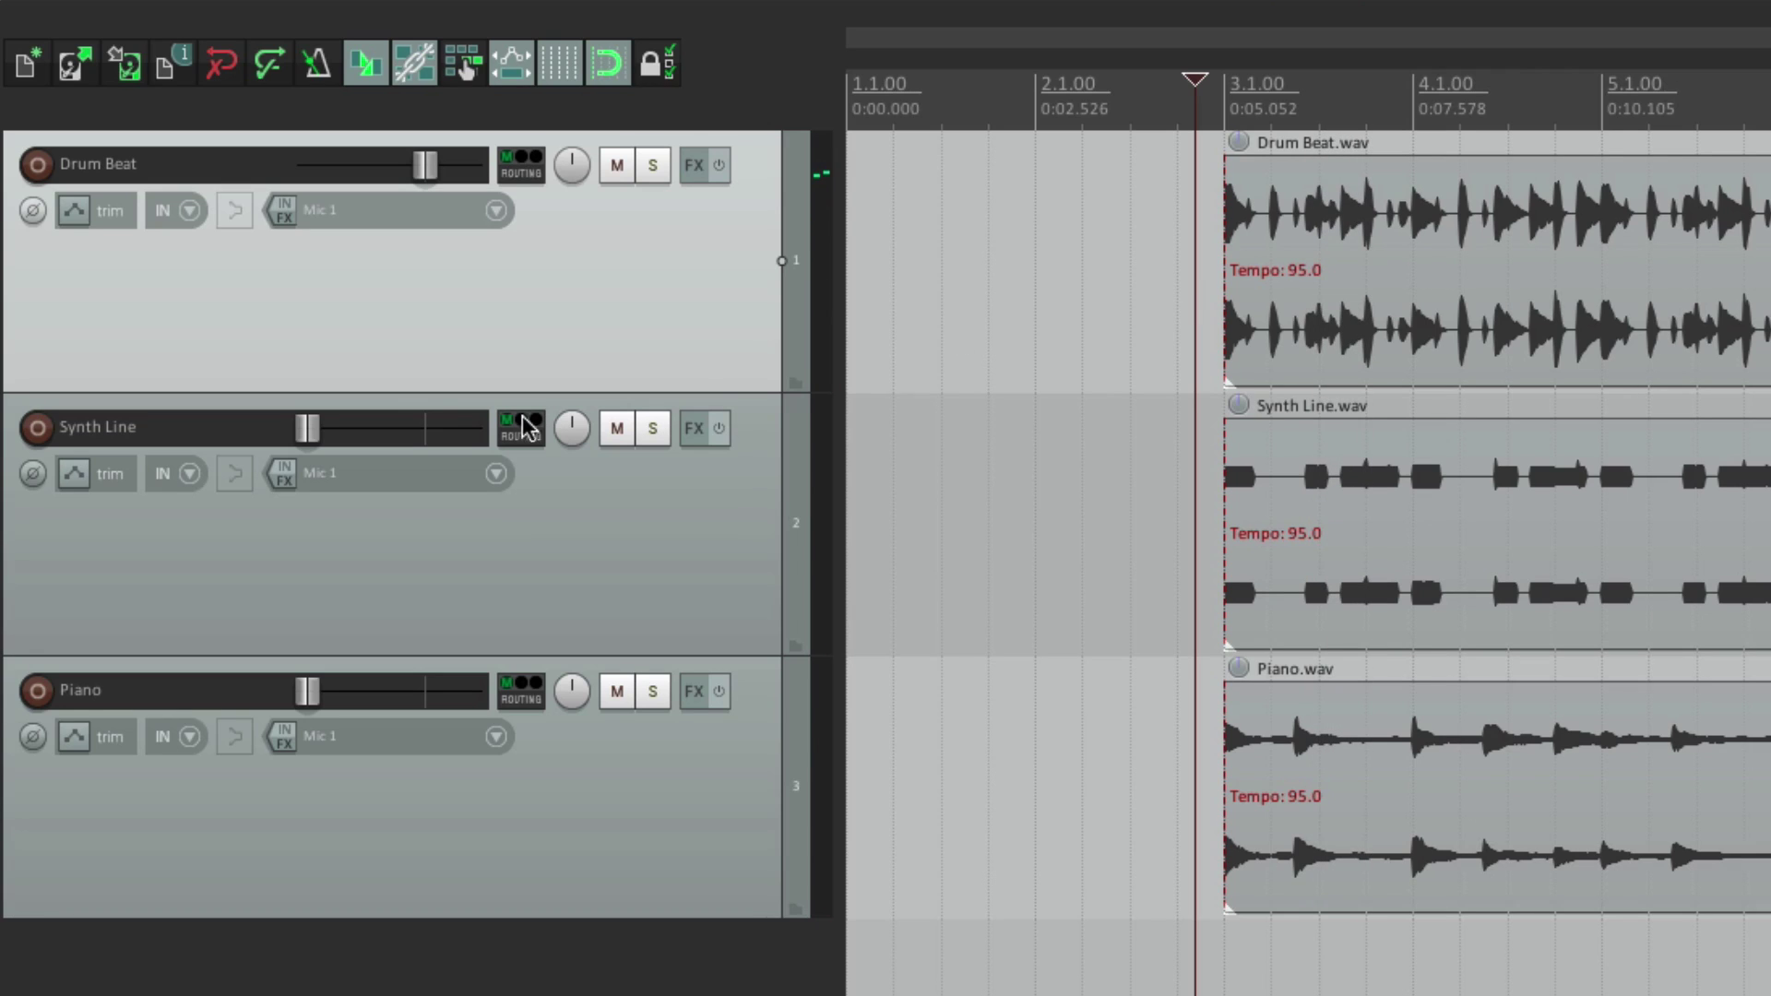
Step: While playing, raise Synth Line to about -4.07 dB and Piano to about -6.56 dB
mouse_move(307, 441)
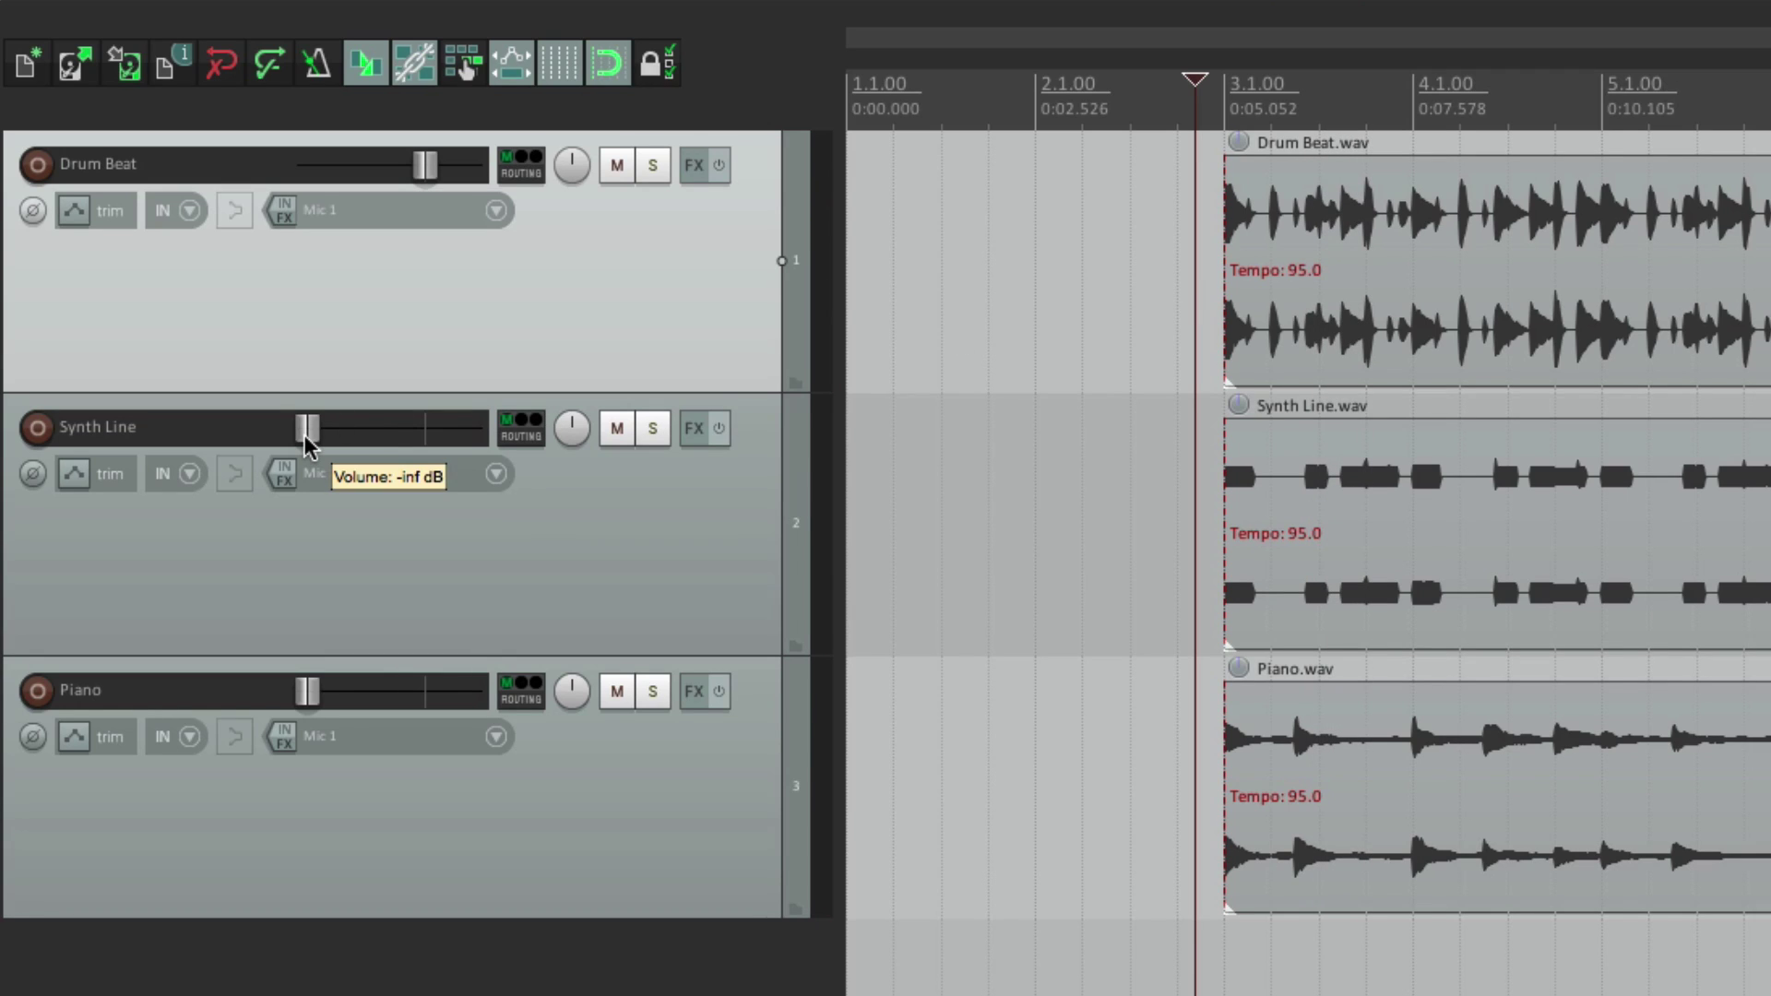
key("space")
left_click_drag(307, 441, 412, 450)
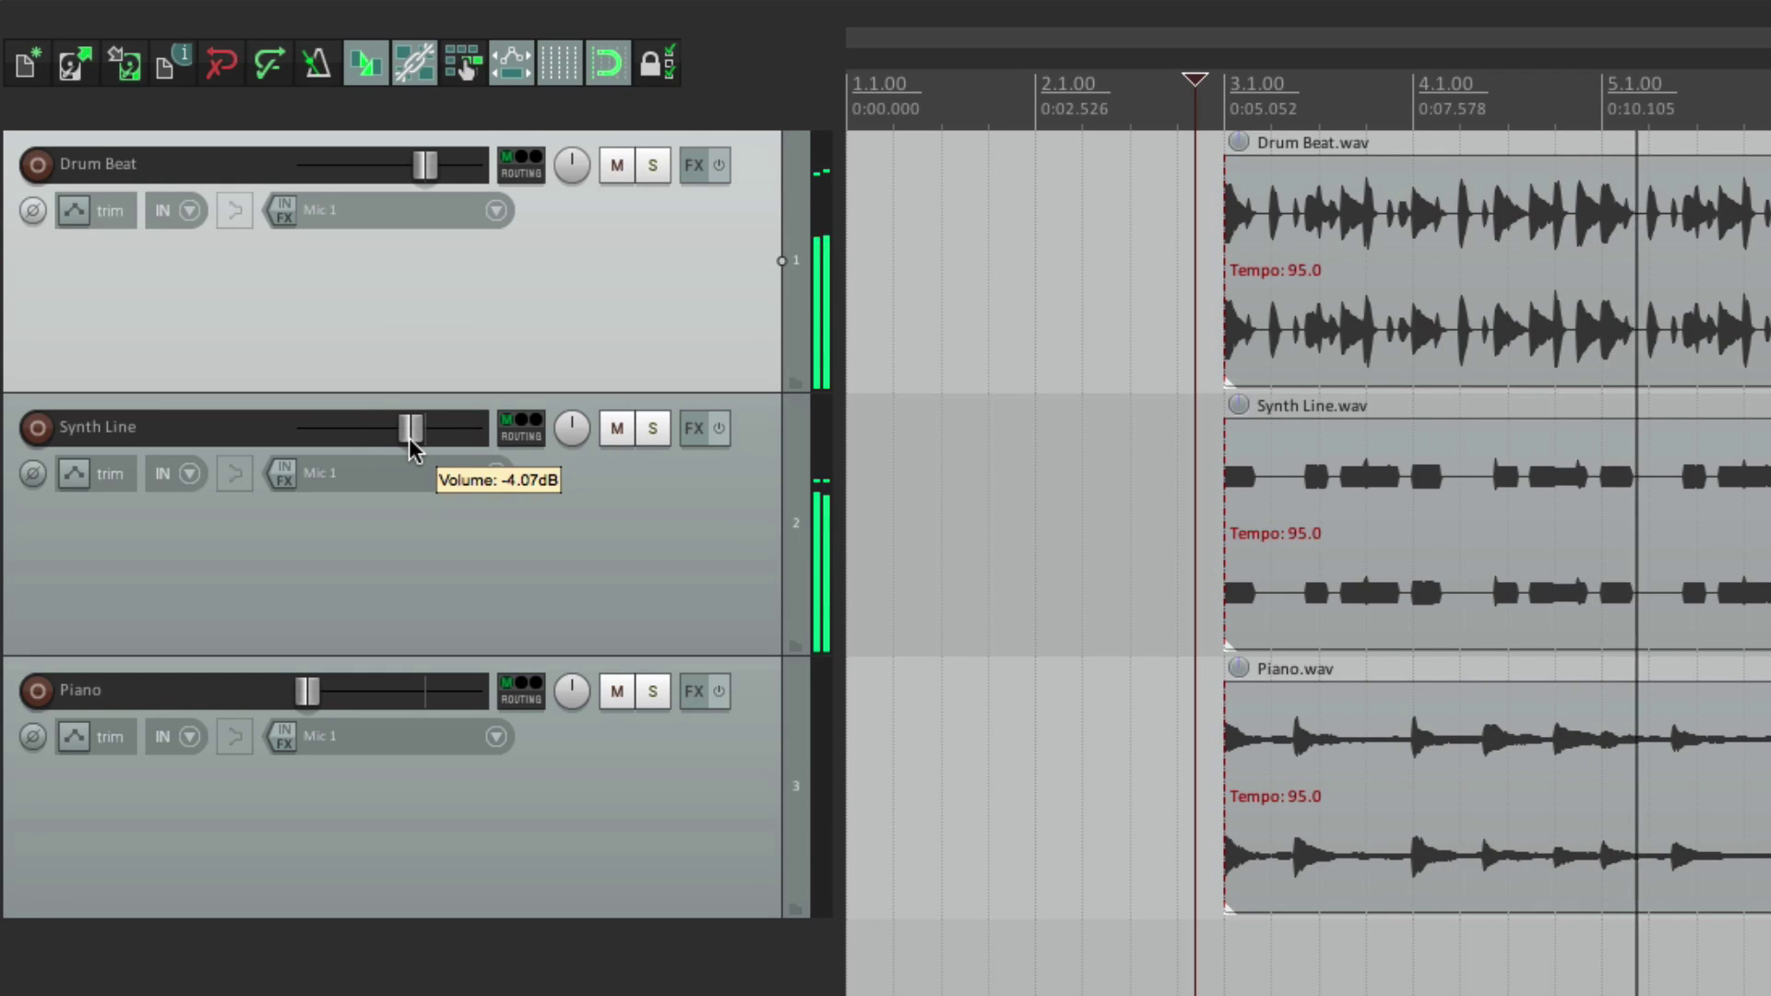
key("space")
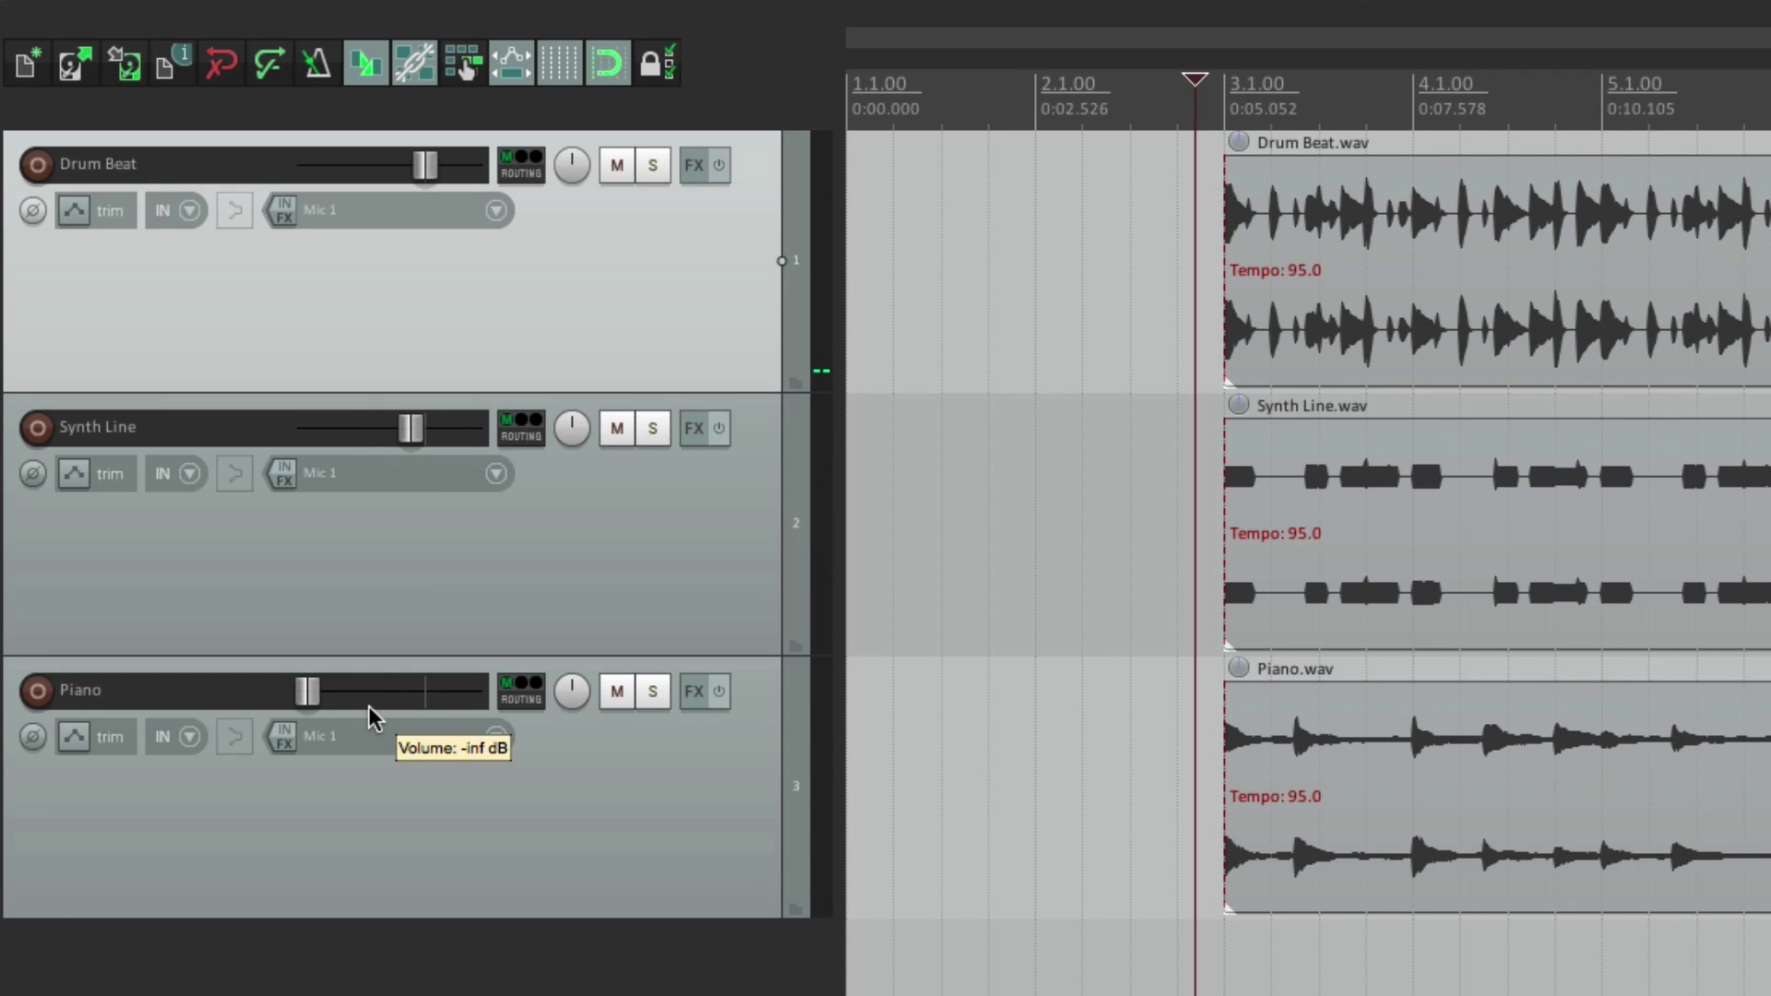
key("space")
left_click_drag(308, 694, 403, 707)
key("space")
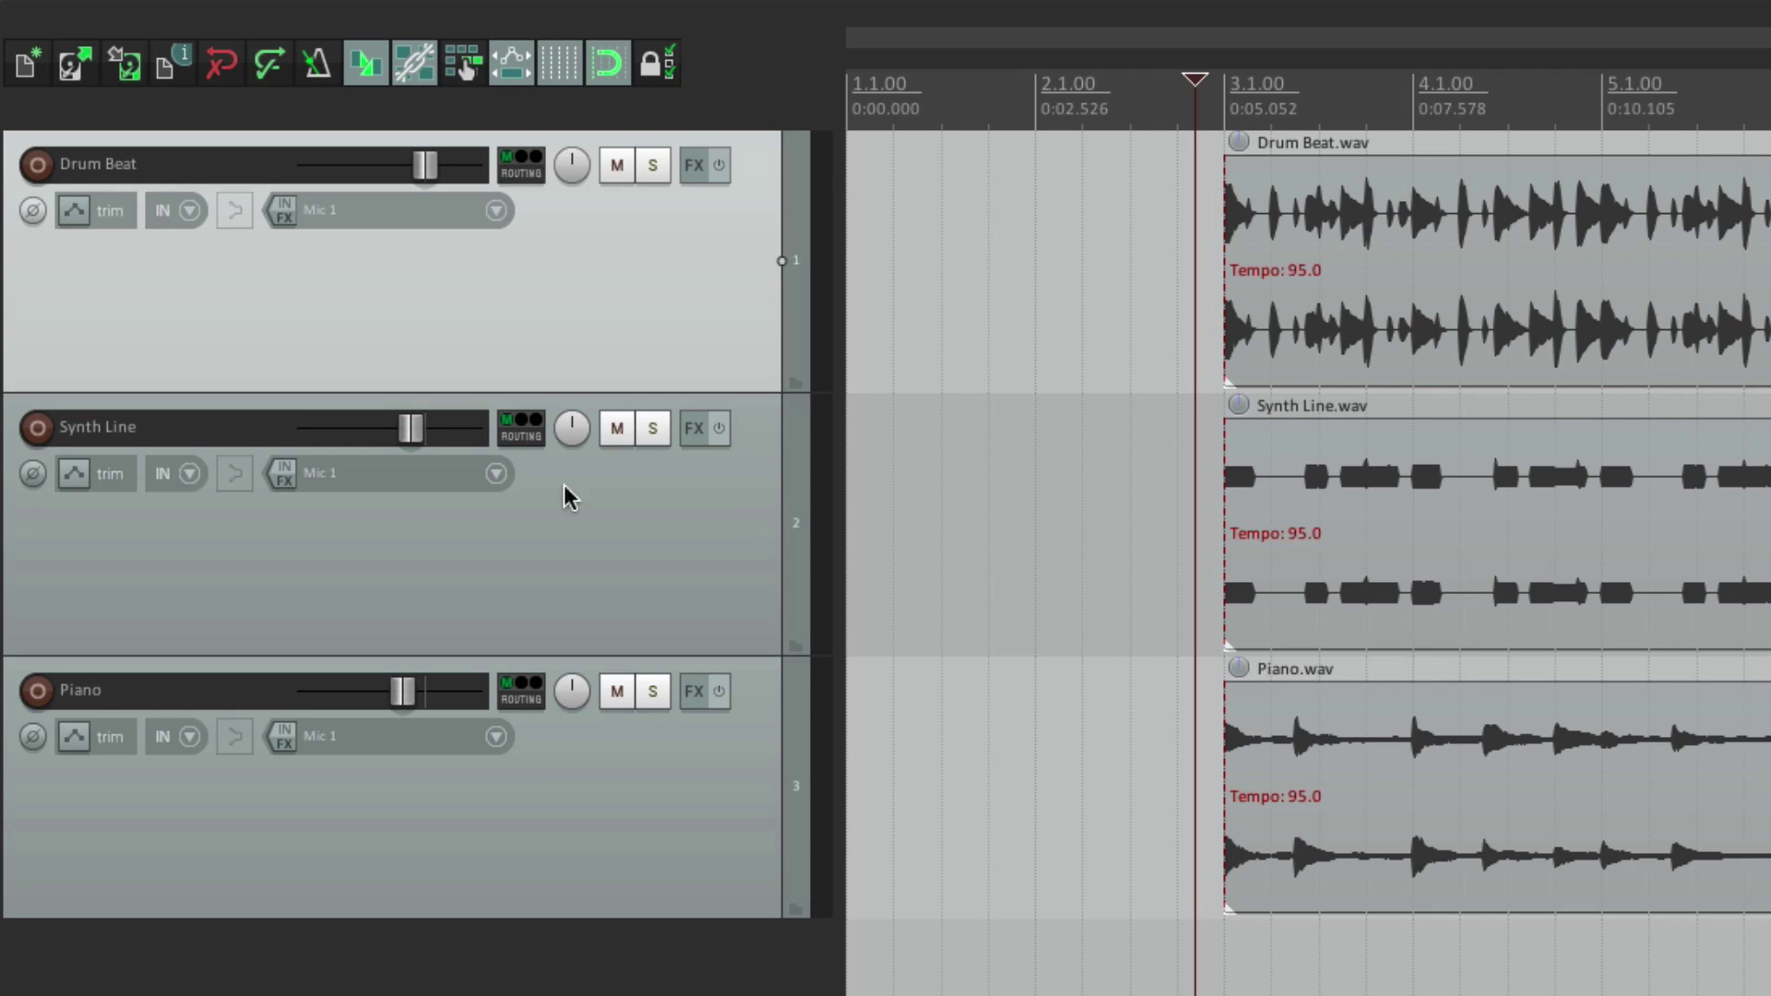
Step: Audition with Drum Beat muted and Synth Line soloed, then pan Synth Line left and Piano right
left_click(617, 165)
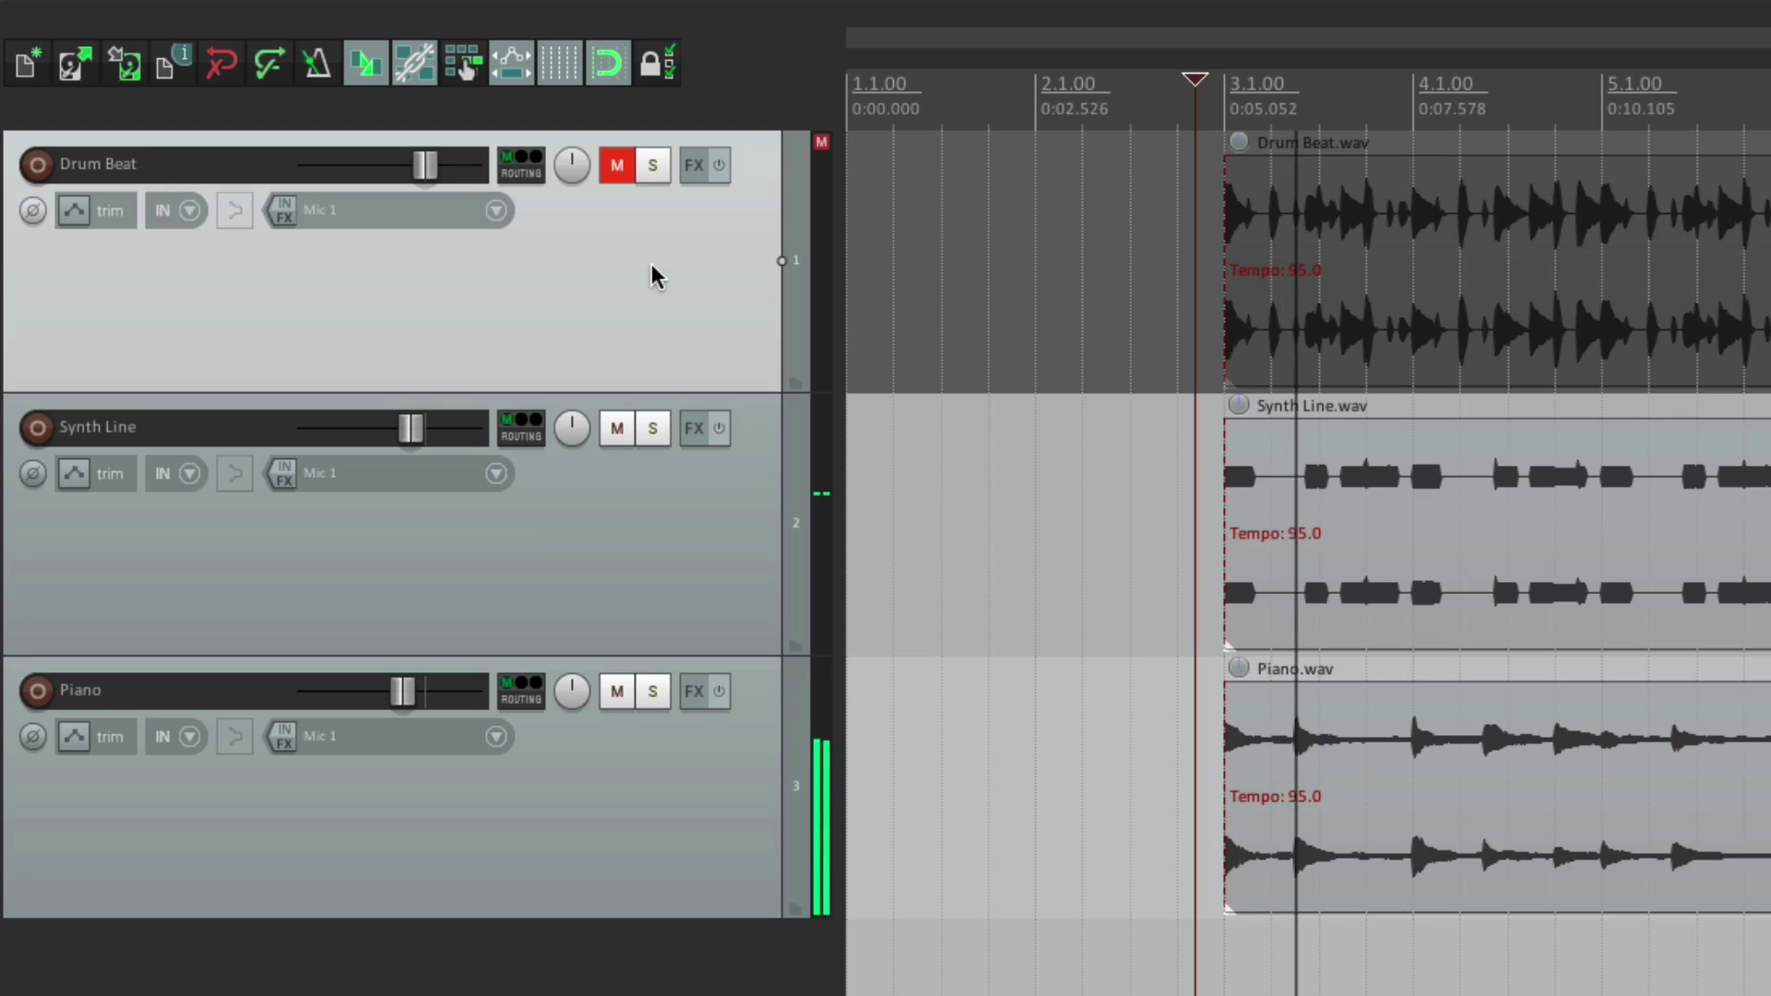
key("space")
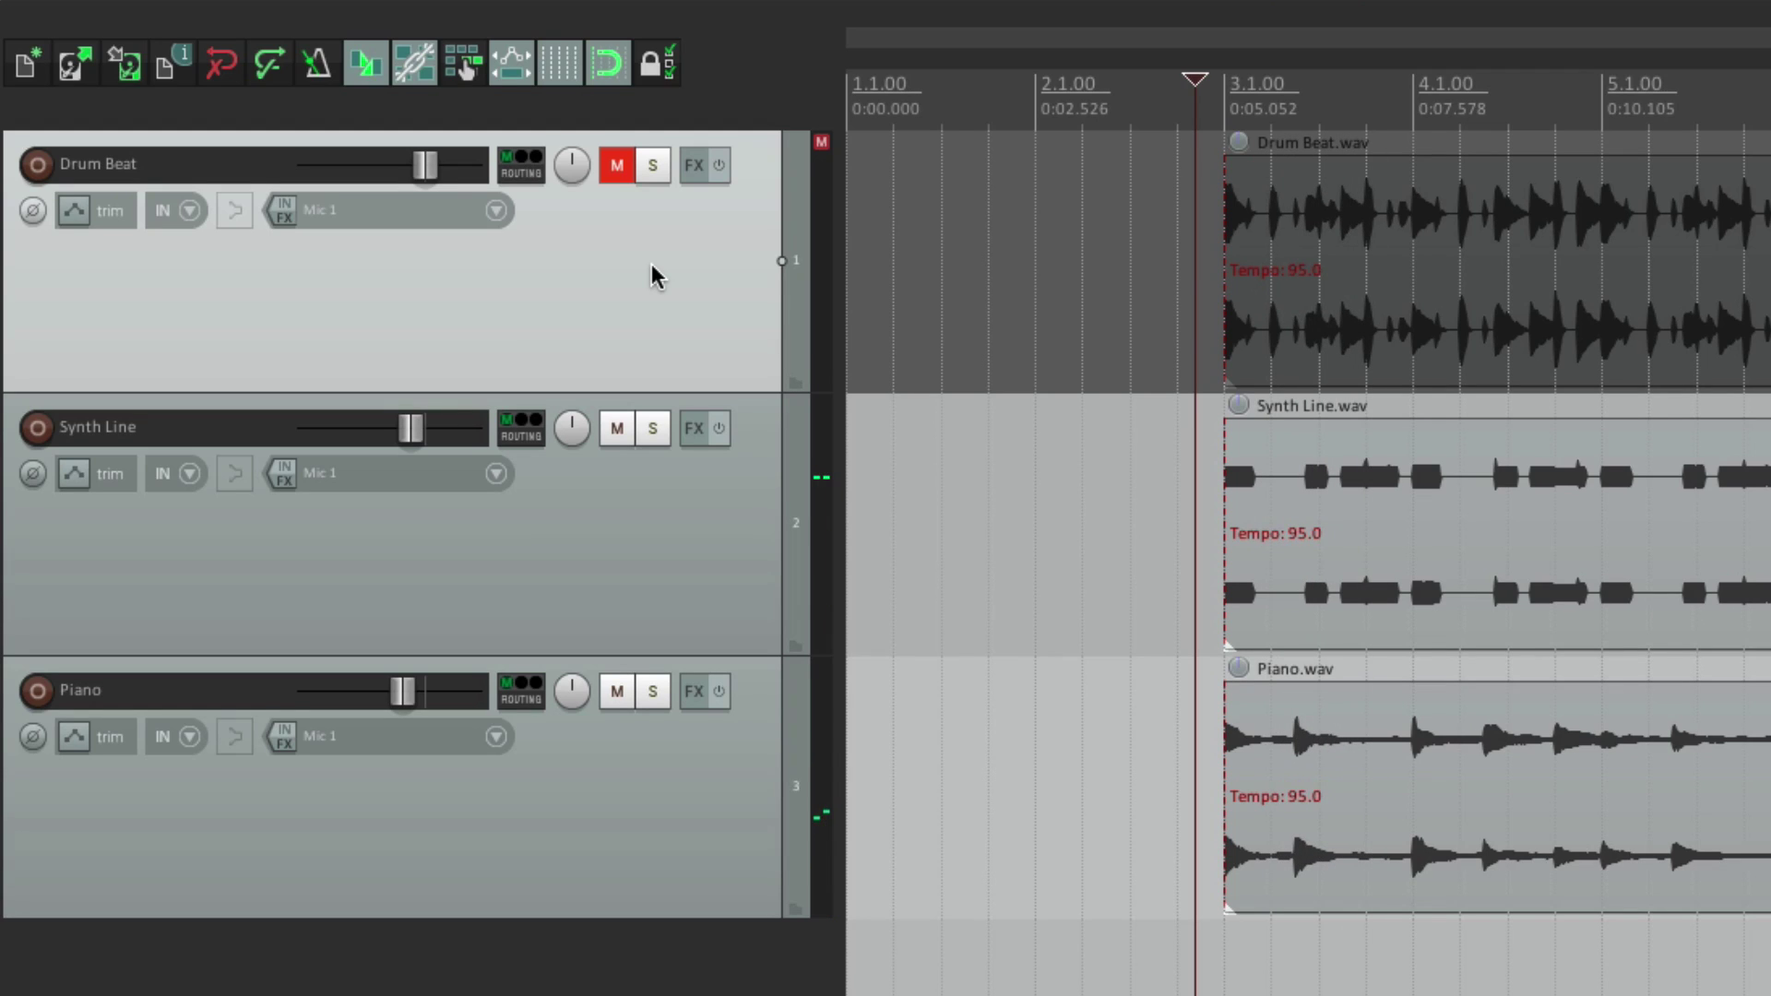
left_click(617, 175)
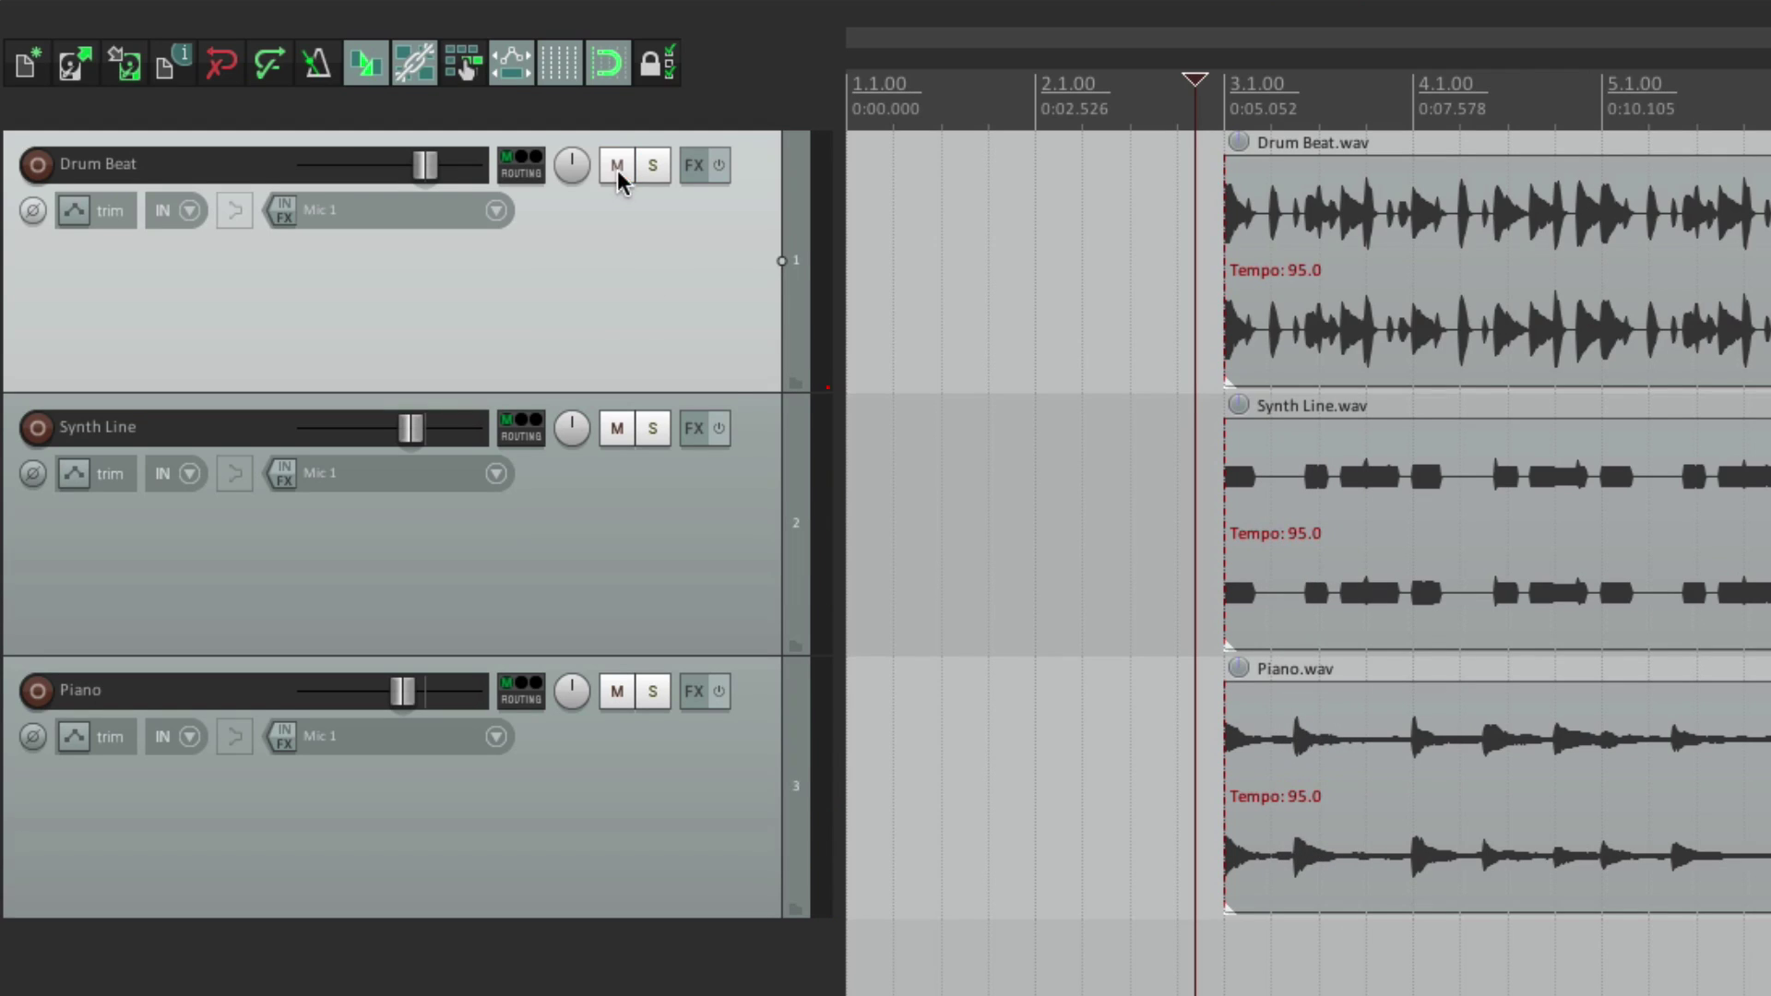
left_click(654, 430)
key("space")
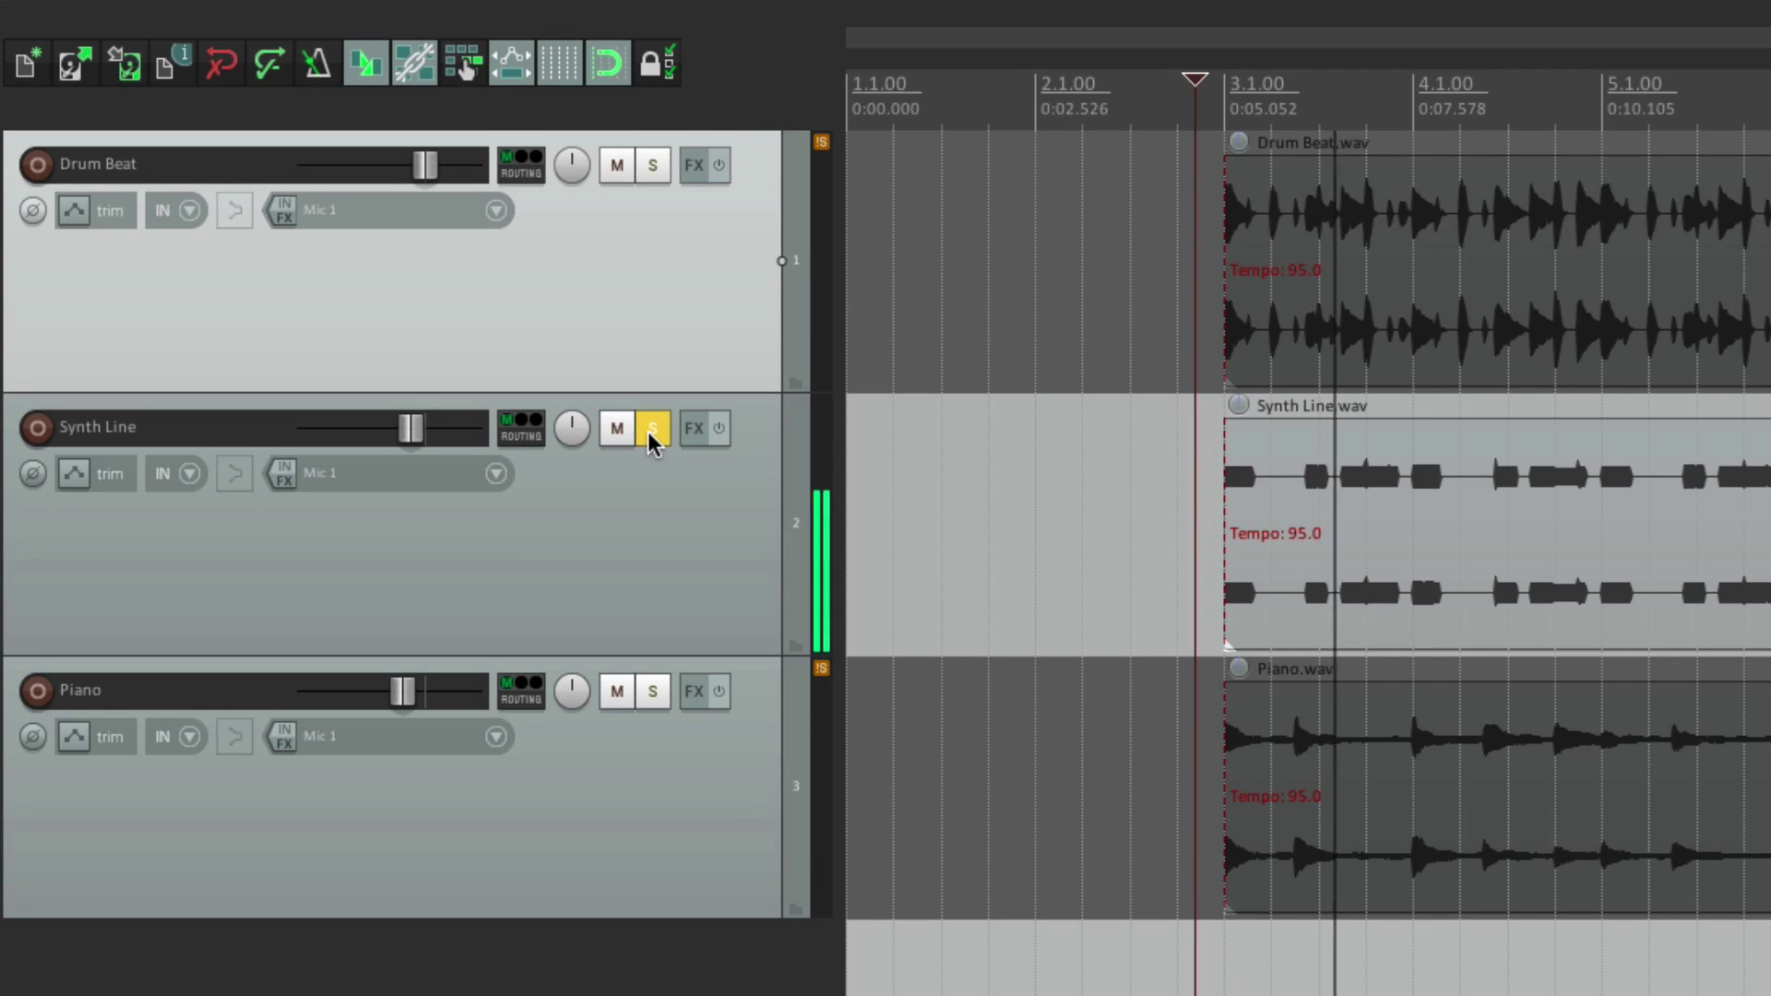
key("space")
left_click(650, 432)
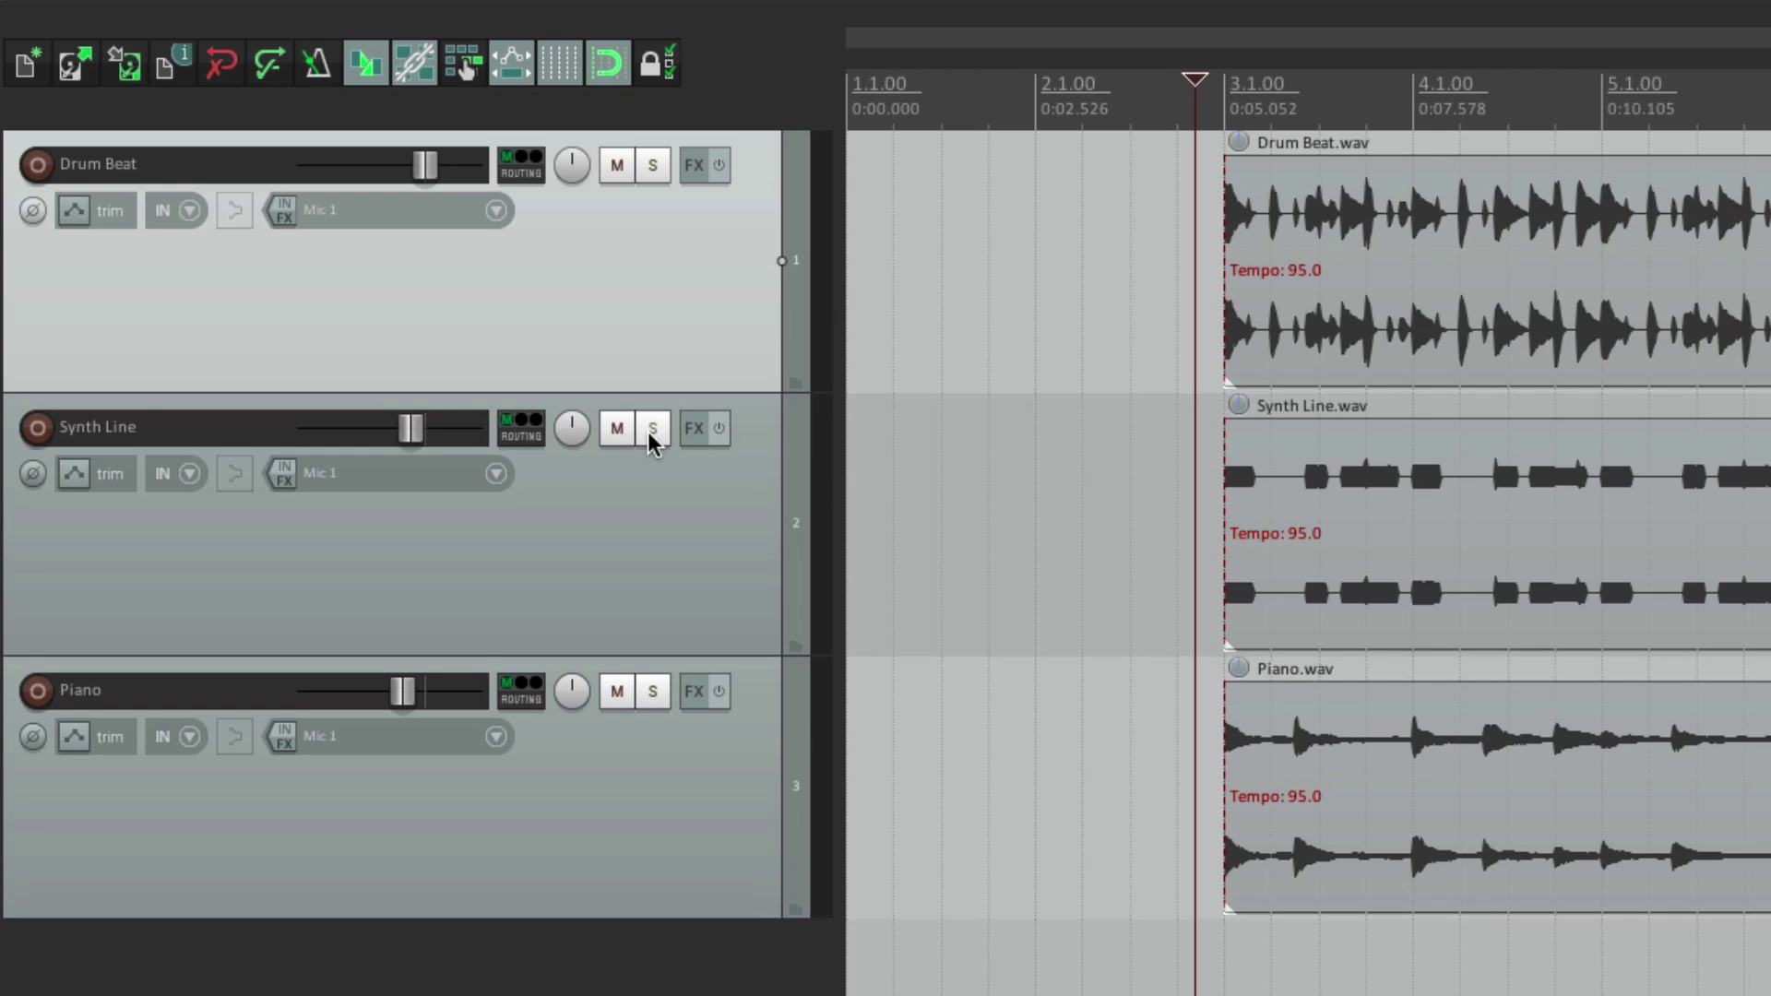
left_click_drag(566, 430, 569, 434)
left_click_drag(569, 695, 573, 706)
key("space")
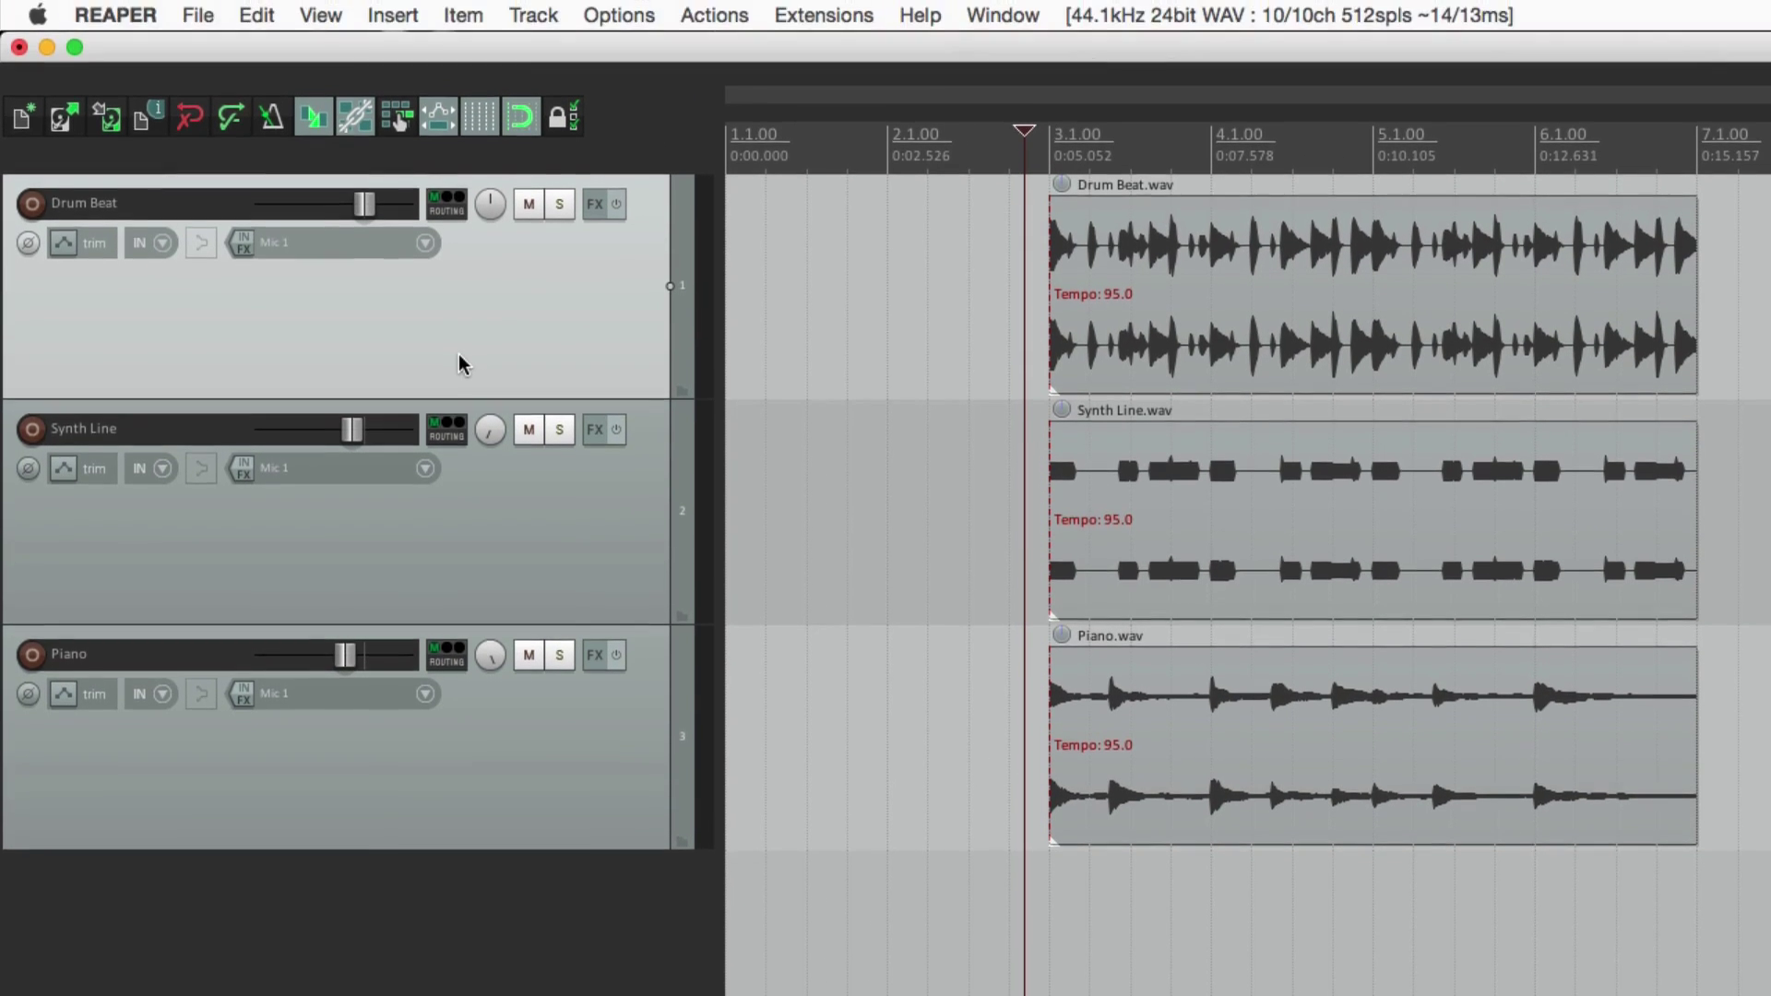
left_click(344, 11)
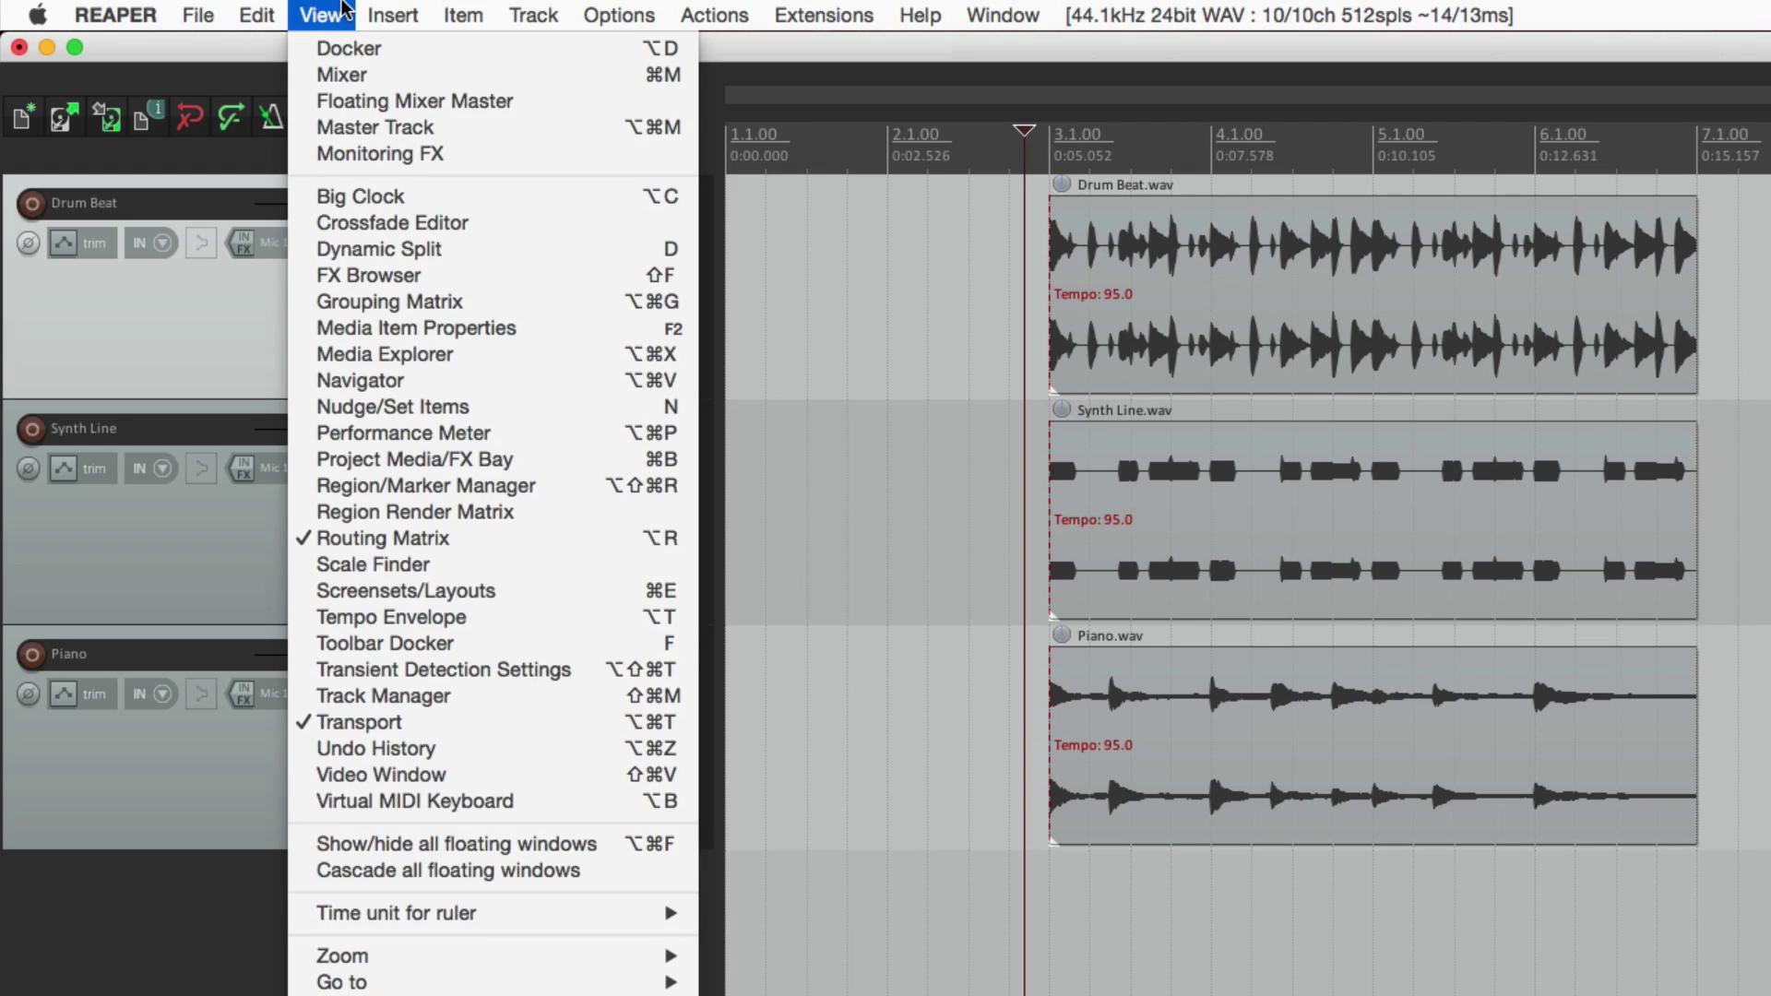
Step: Show the Mixer and center the Synth Line and Piano pan knobs
left_click(318, 77)
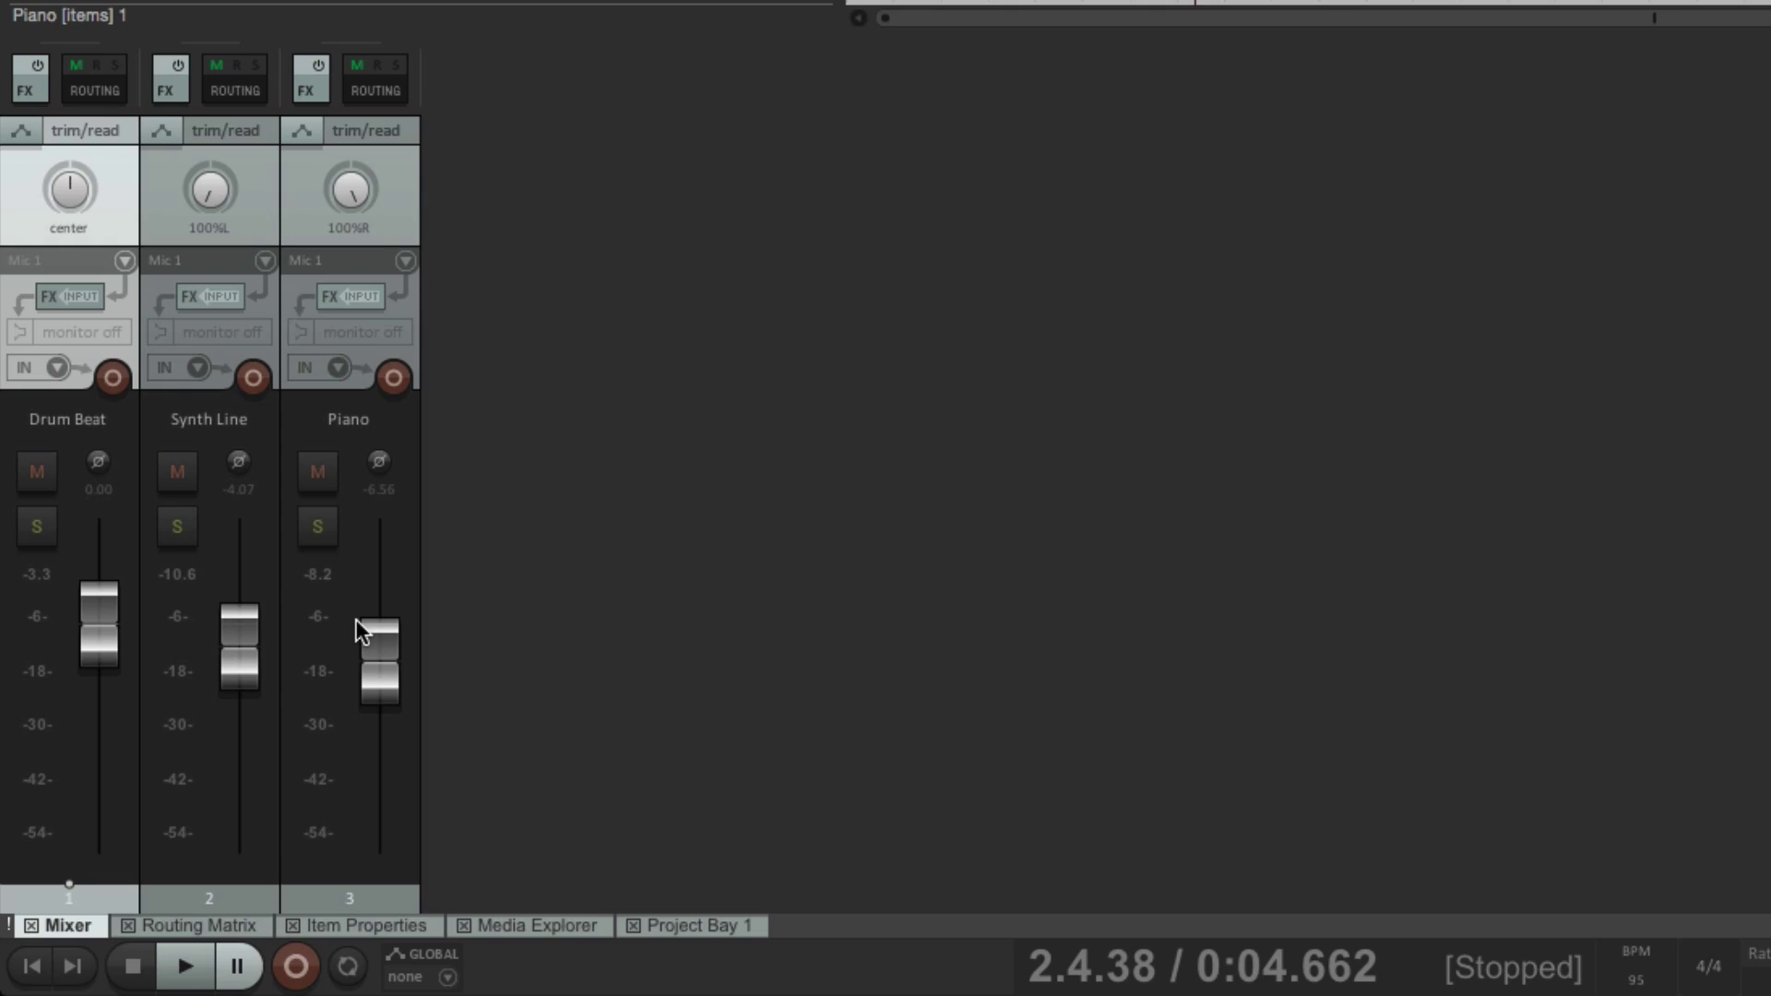
double_click(219, 184)
double_click(370, 184)
Step: During playback, adjust the three faders, Piano to -5.12 dB, and briefly solo Synth Line
key("space")
mouse_move(237, 665)
left_mouse_down()
mouse_move(236, 773)
mouse_move(238, 671)
left_mouse_up()
mouse_move(382, 684)
left_mouse_down()
mouse_move(375, 795)
mouse_move(371, 672)
left_mouse_up()
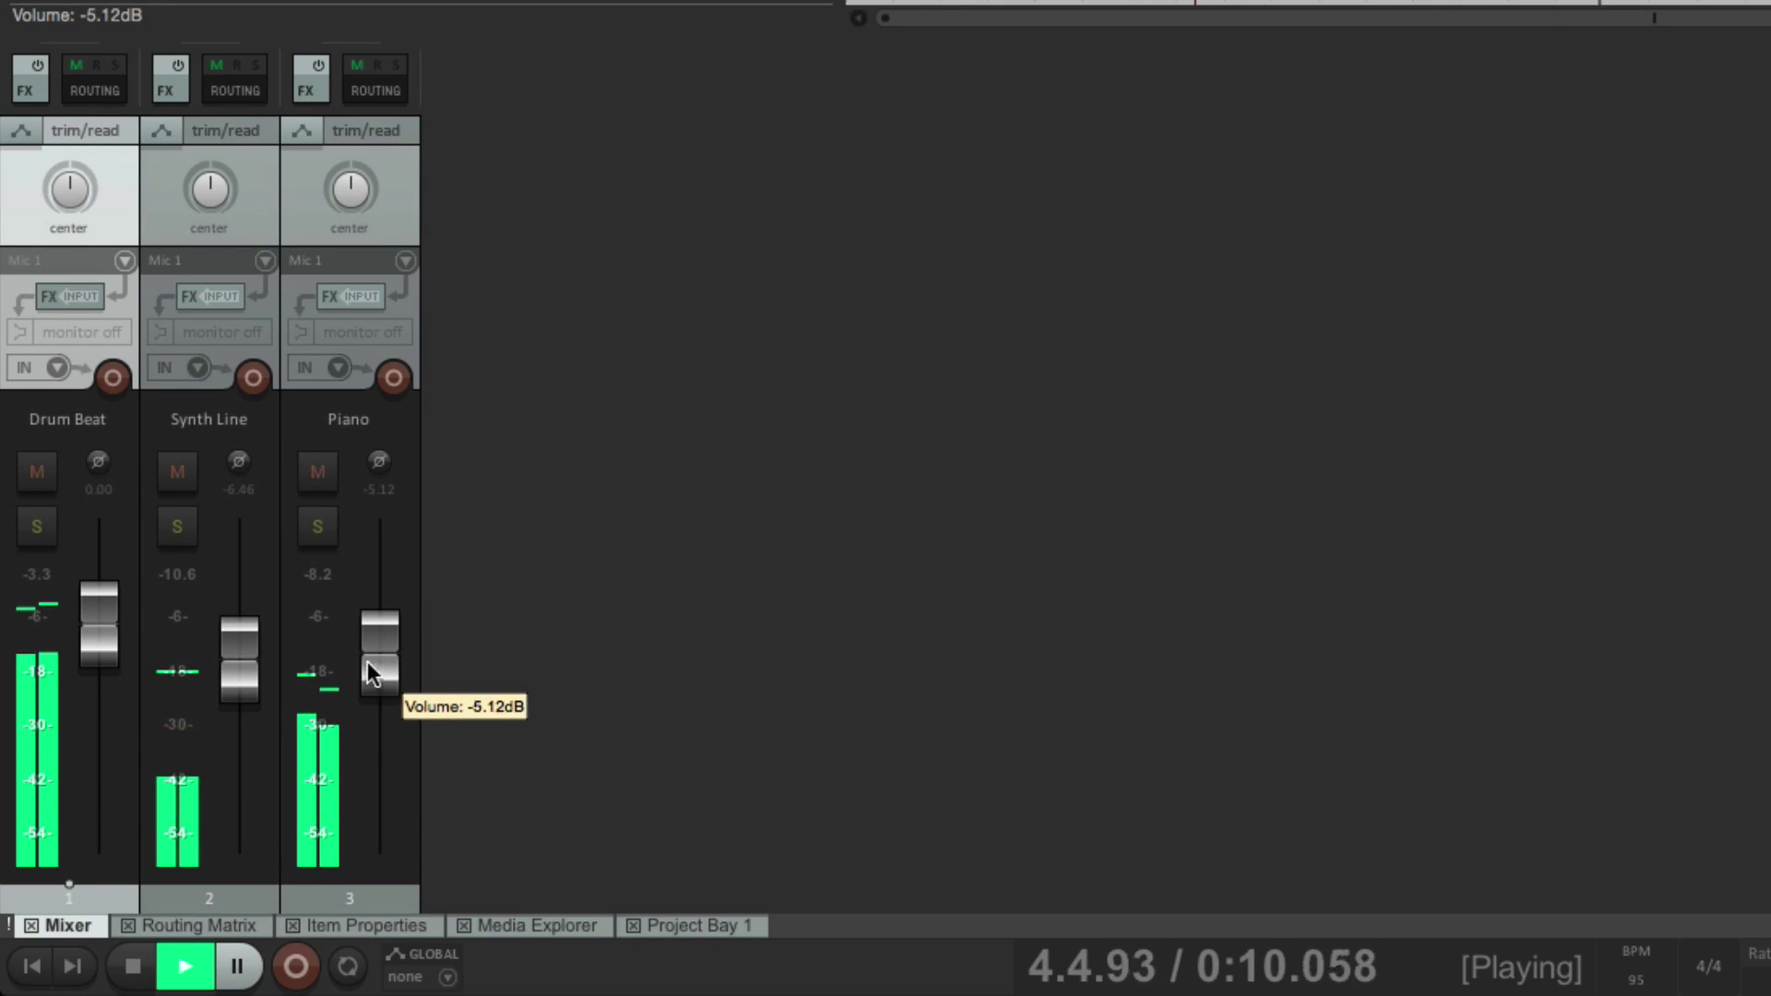
mouse_move(112, 633)
left_mouse_down()
mouse_move(111, 717)
mouse_move(109, 627)
left_mouse_up()
left_click(174, 527)
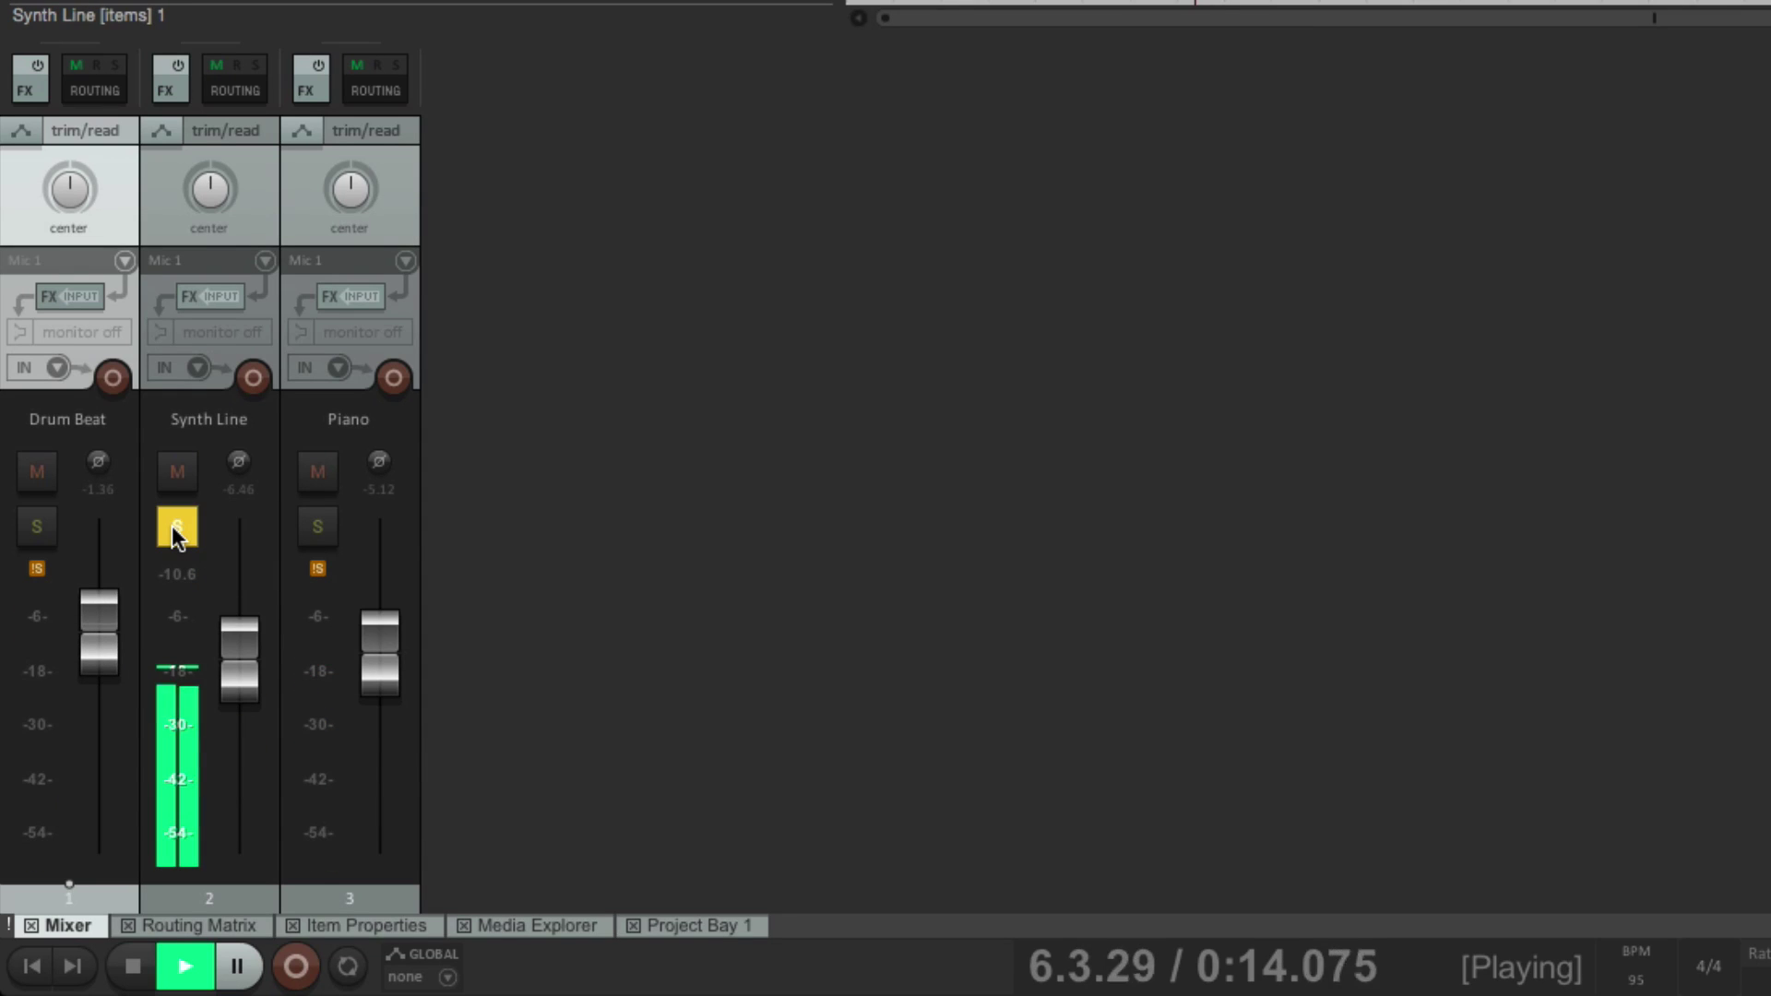
left_click(177, 528)
key("space")
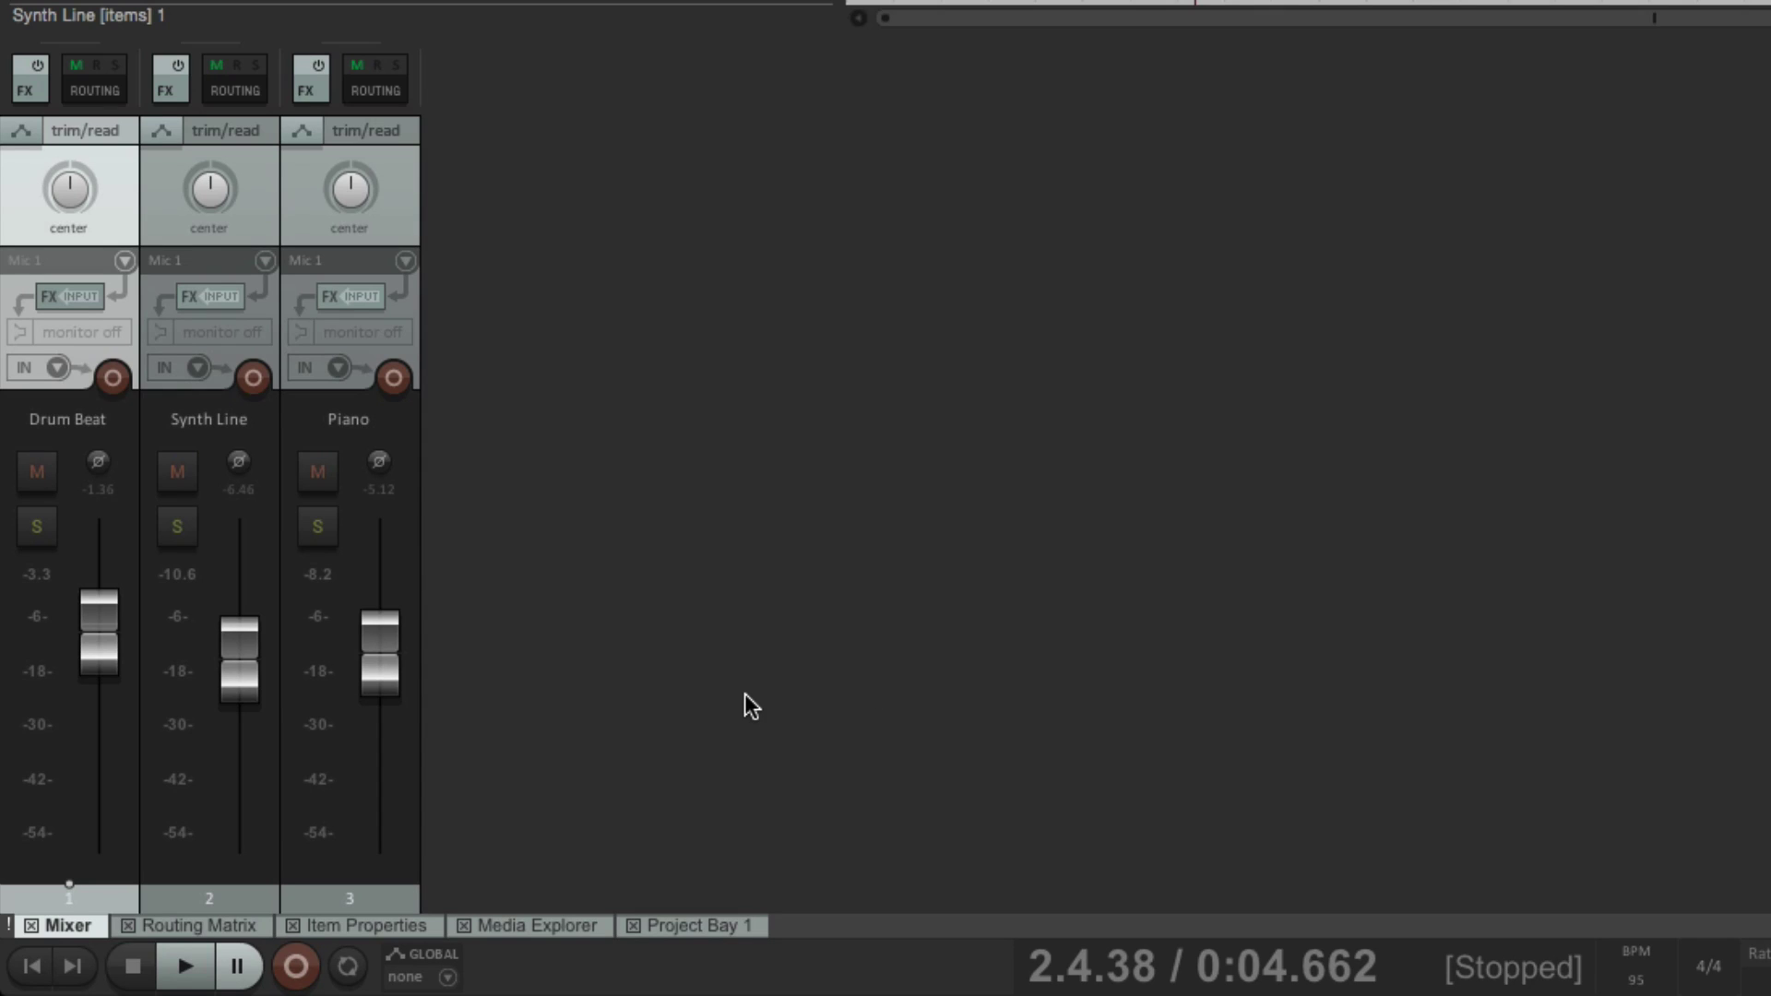
Step: Browse the Routing Matrix, Item Properties, Media Explorer and Project Bay tabs, then turn off View > Docker
left_click(225, 927)
left_click(364, 926)
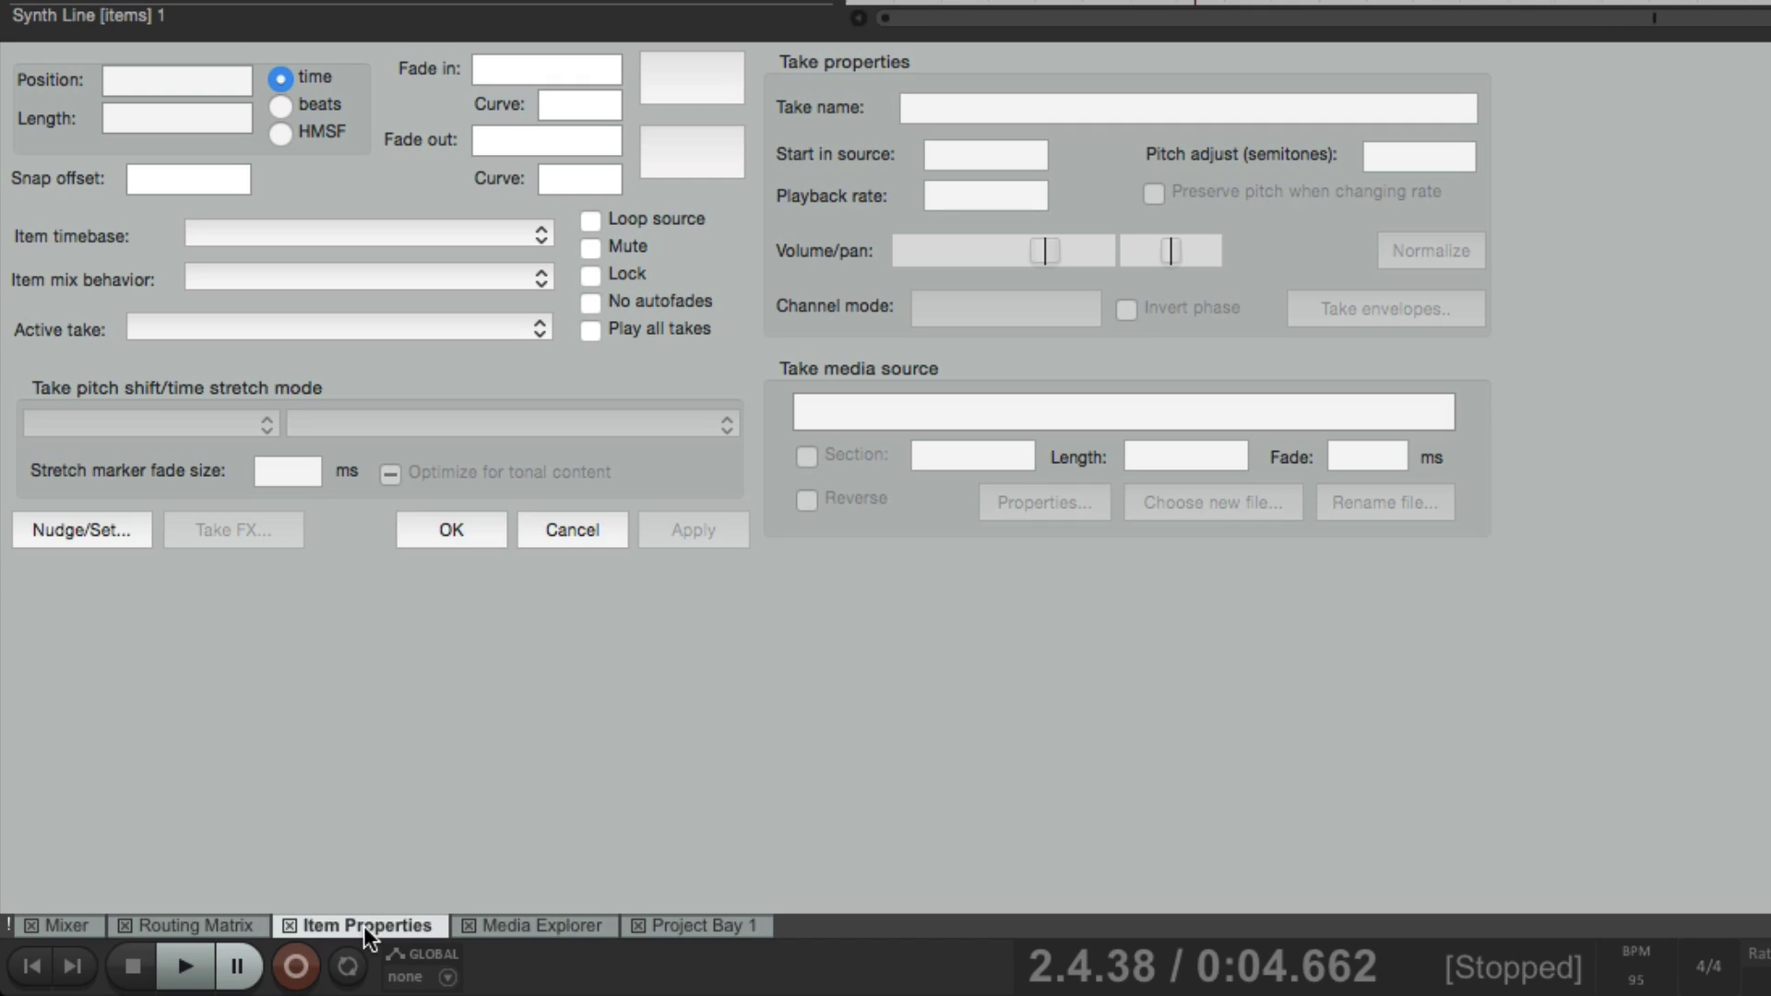
left_click(517, 927)
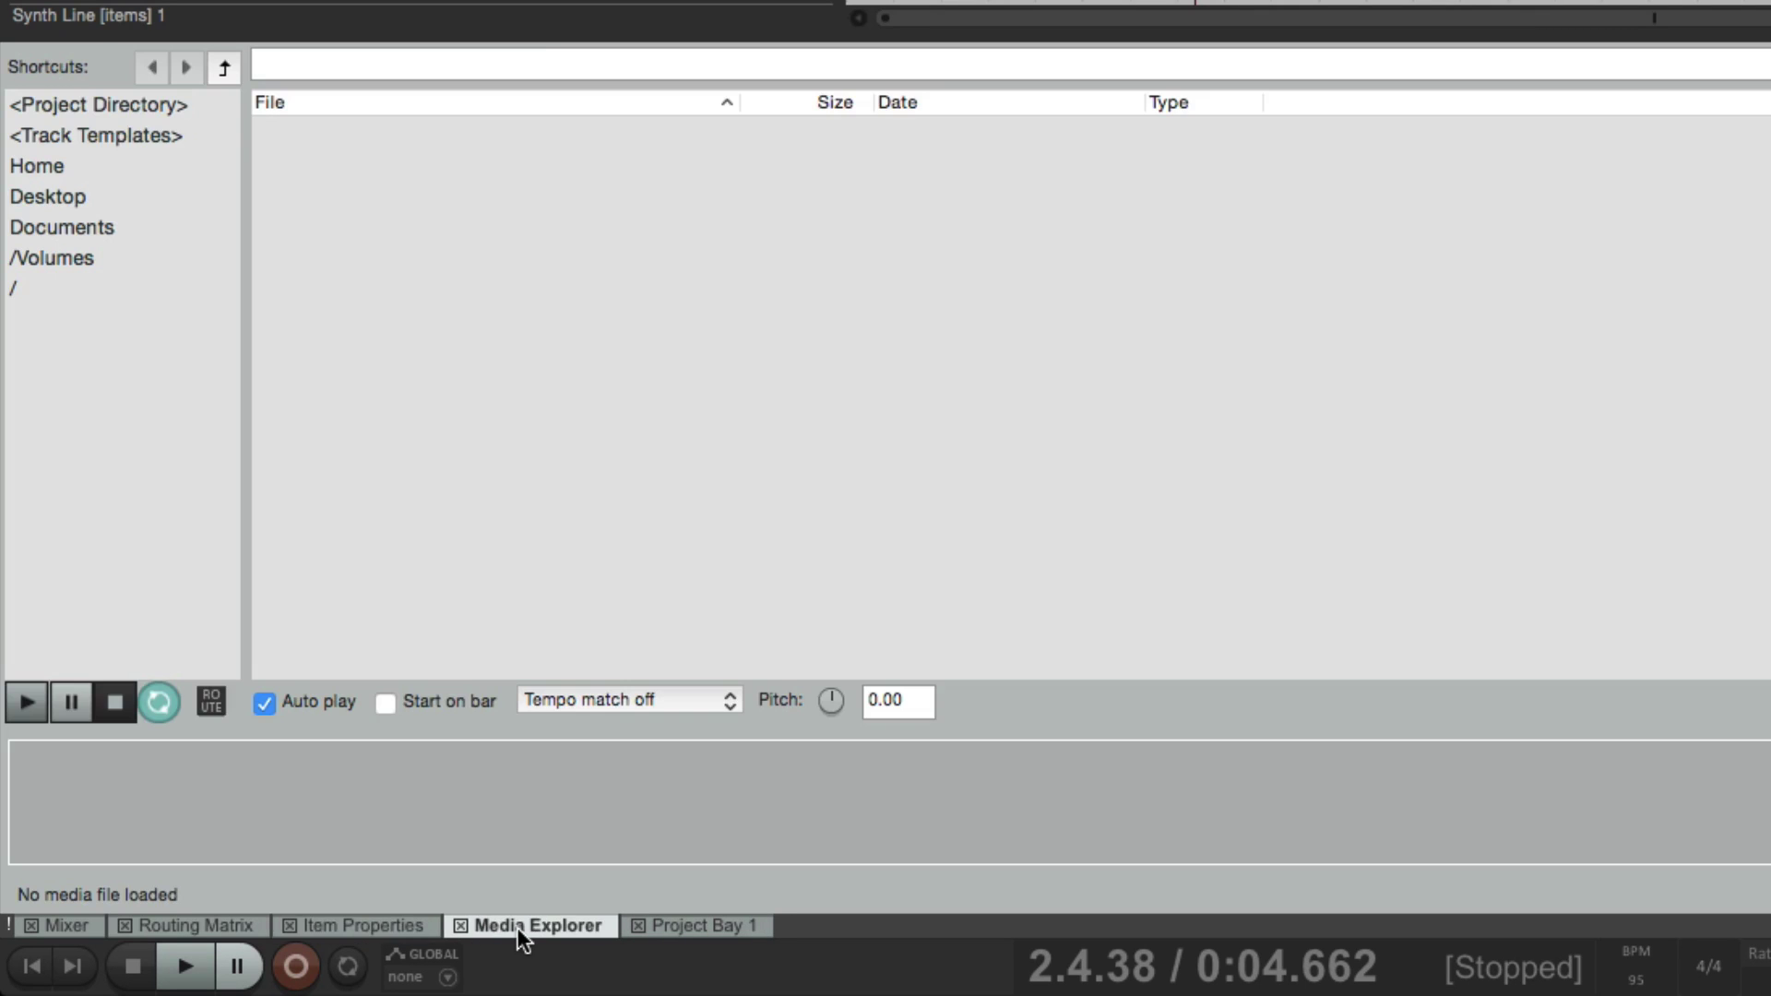
left_click(690, 928)
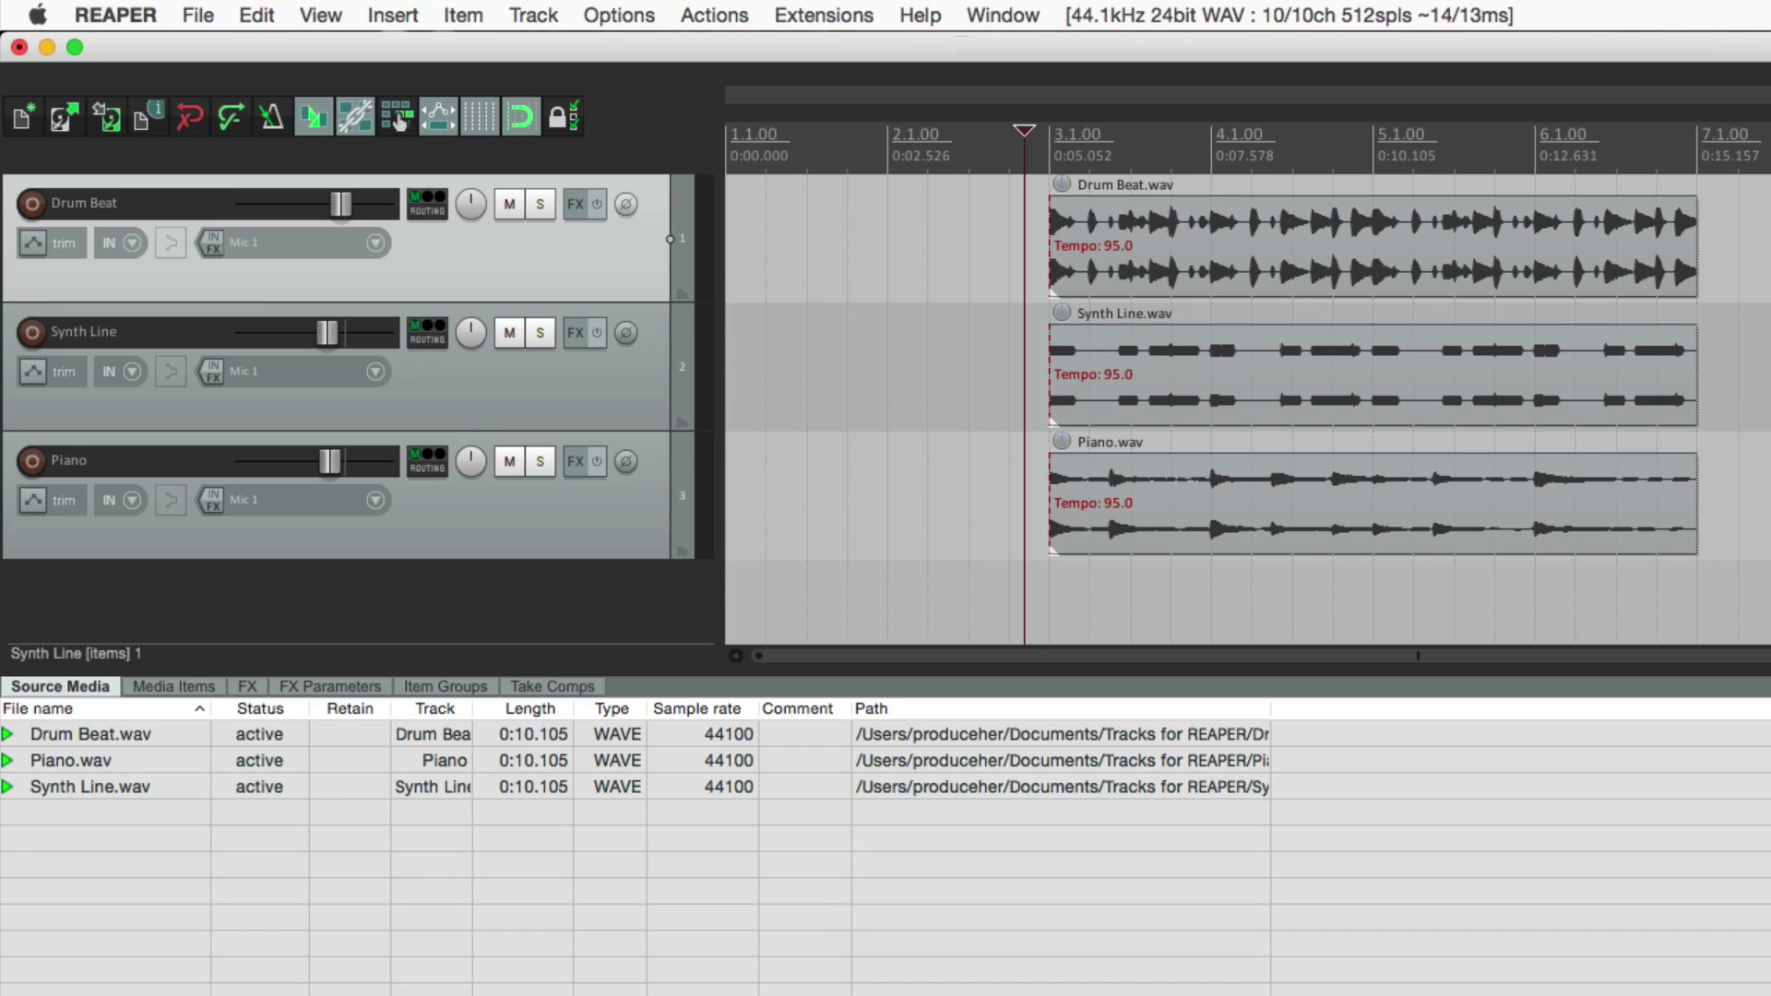
left_click(319, 11)
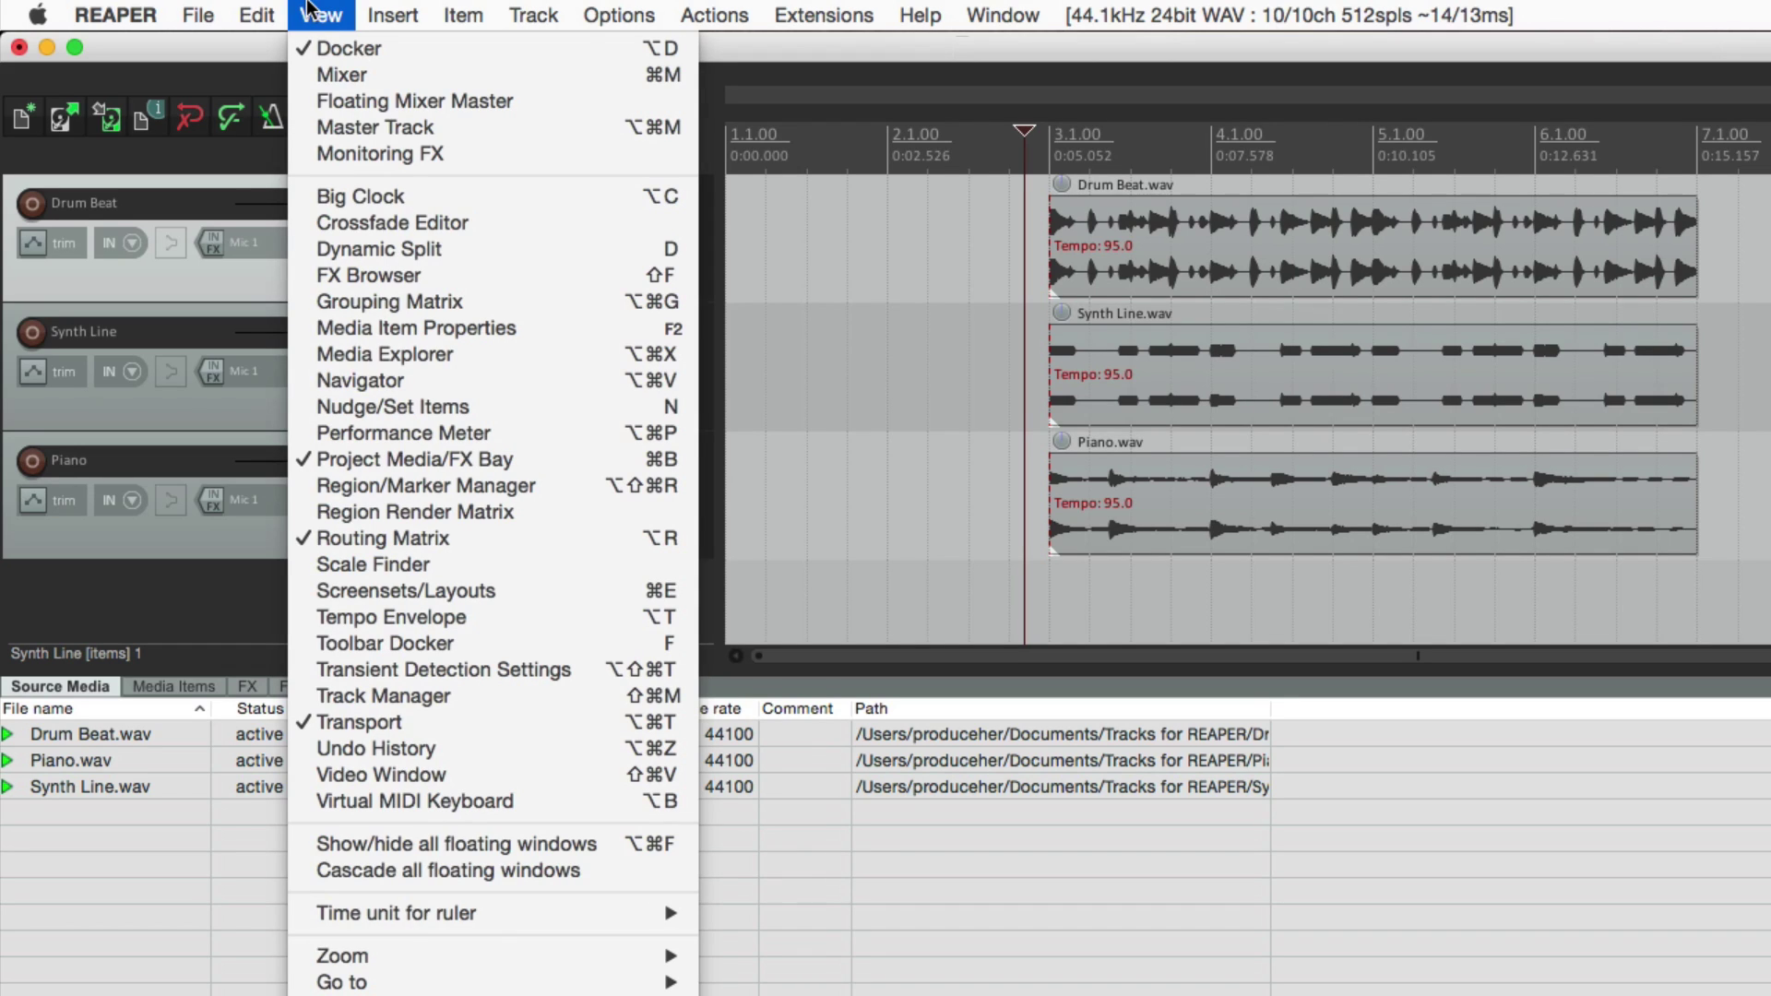
left_click(314, 55)
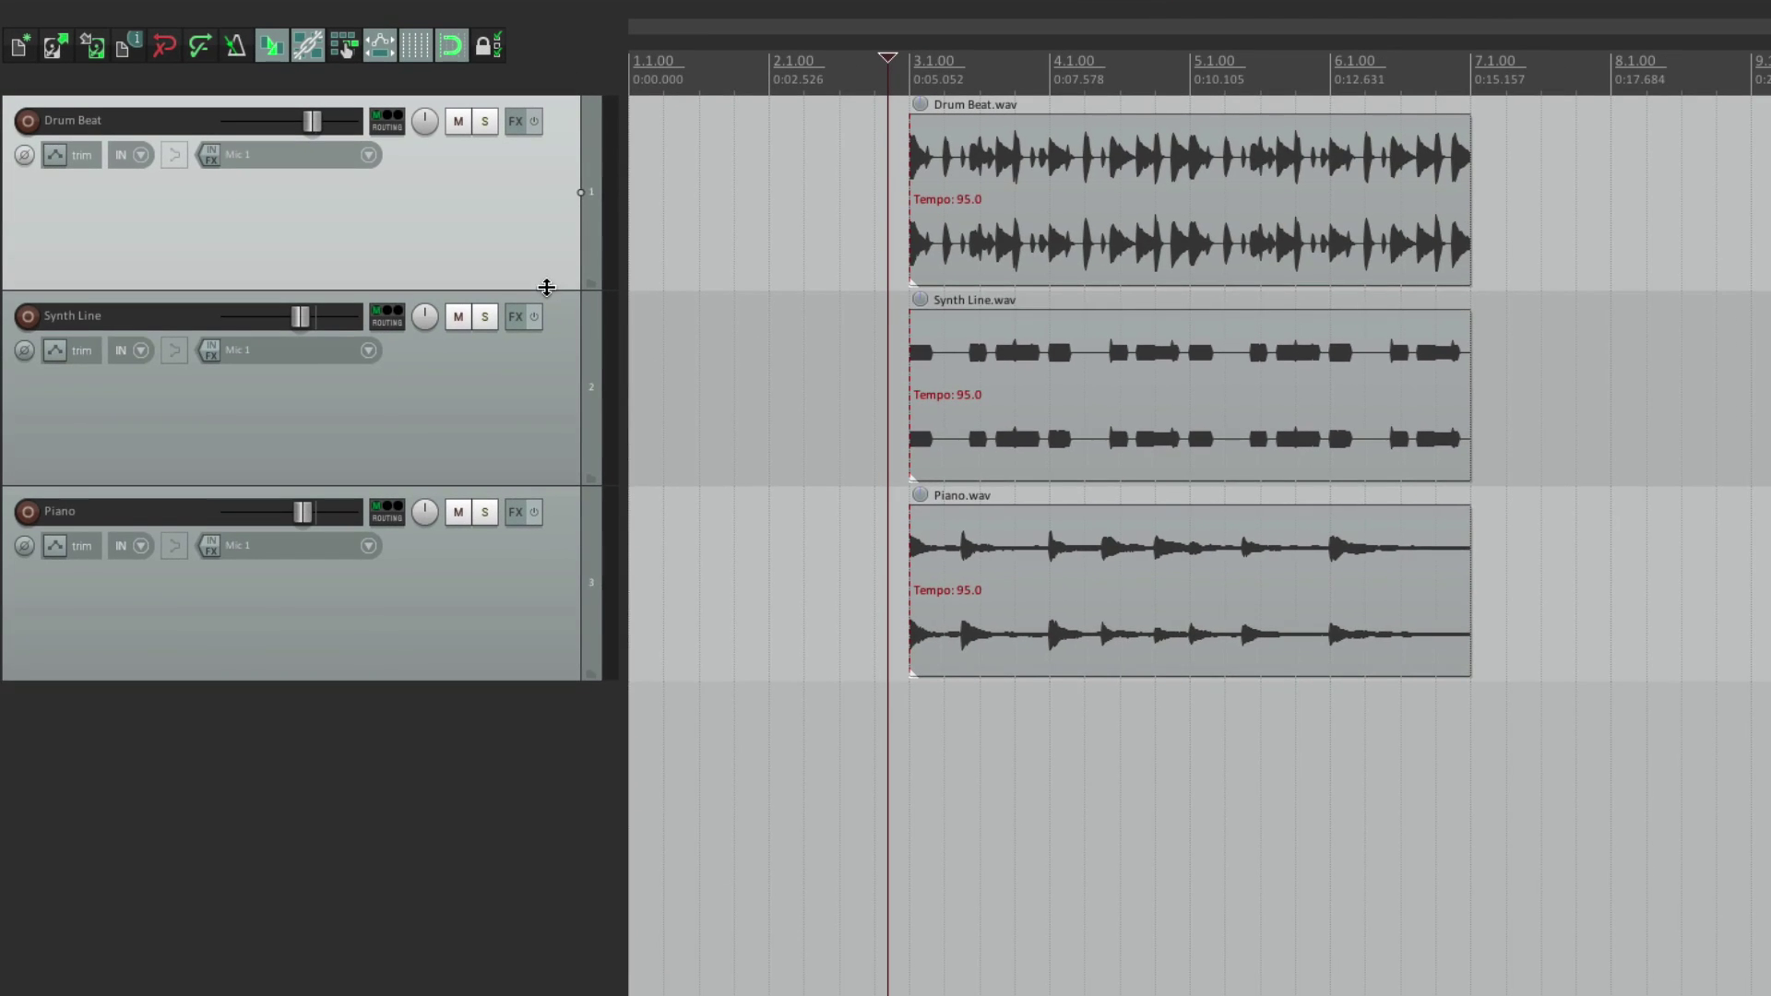
Step: Make Drum Beat taller, shorten Synth Line, and set the track header panel to moderate width
left_click_drag(630, 335, 533, 288)
mouse_move(523, 479)
left_mouse_down()
mouse_move(542, 763)
mouse_move(526, 447)
left_mouse_up()
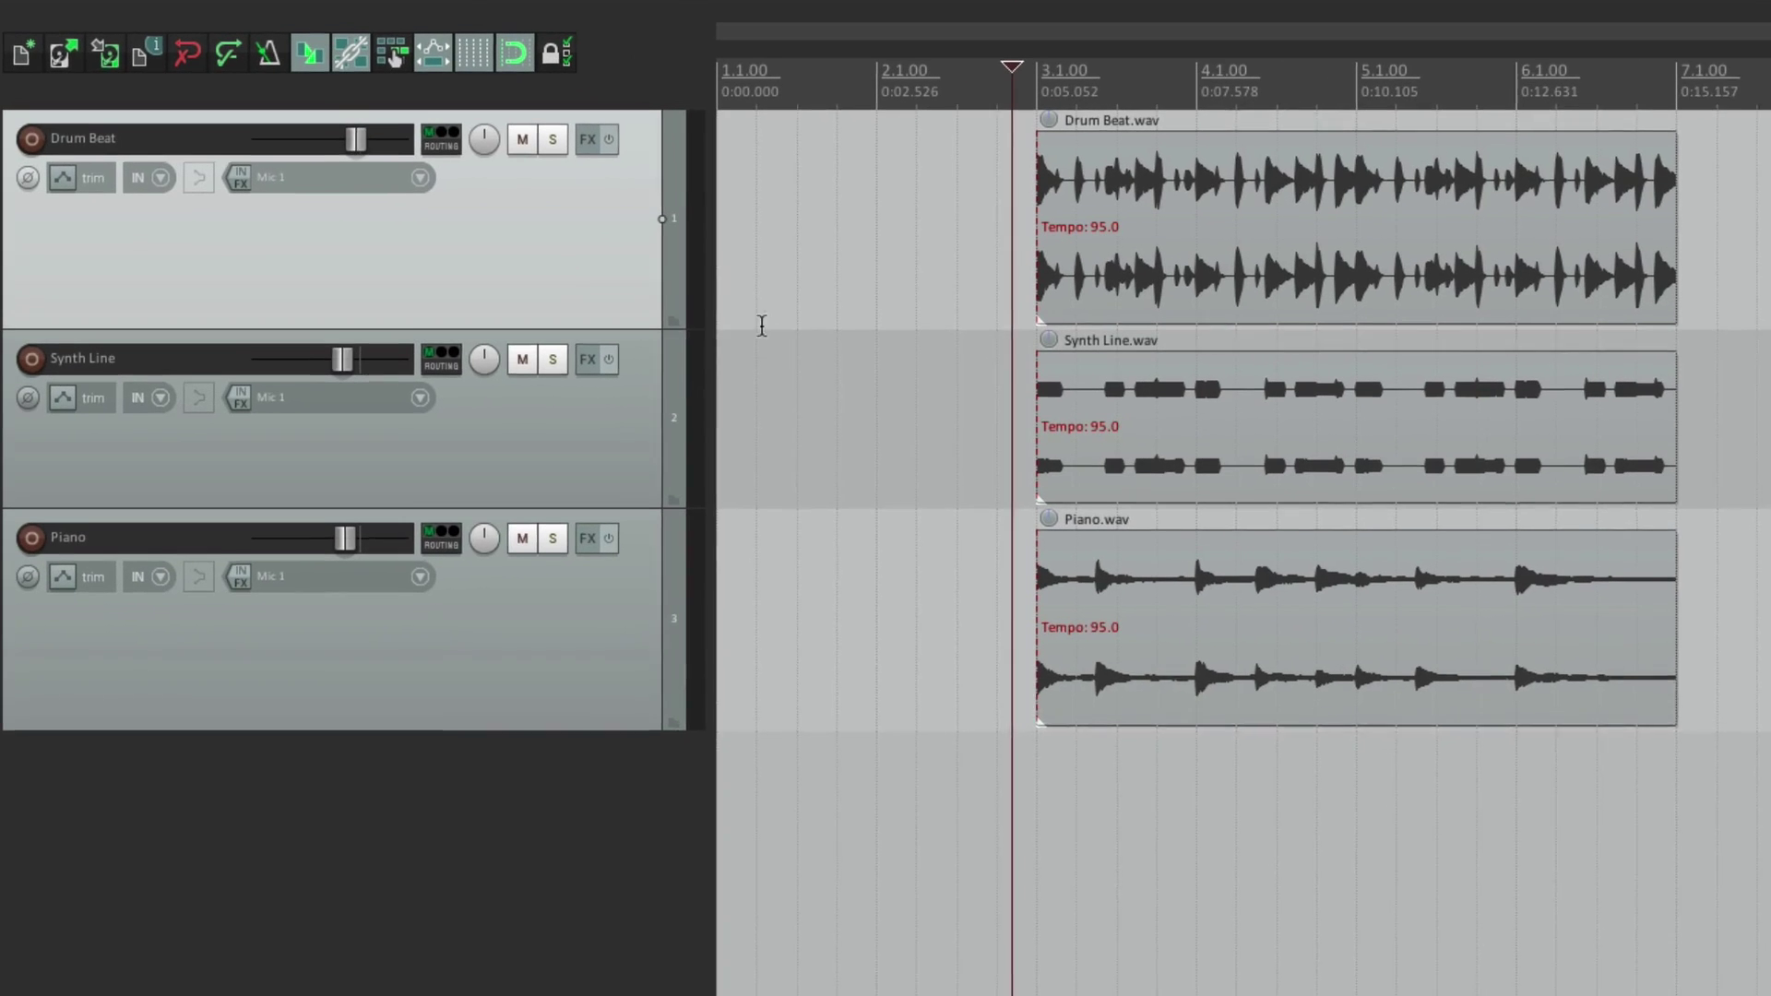
left_click_drag(641, 235, 1106, 220)
left_click_drag(1277, 255, 3, 286)
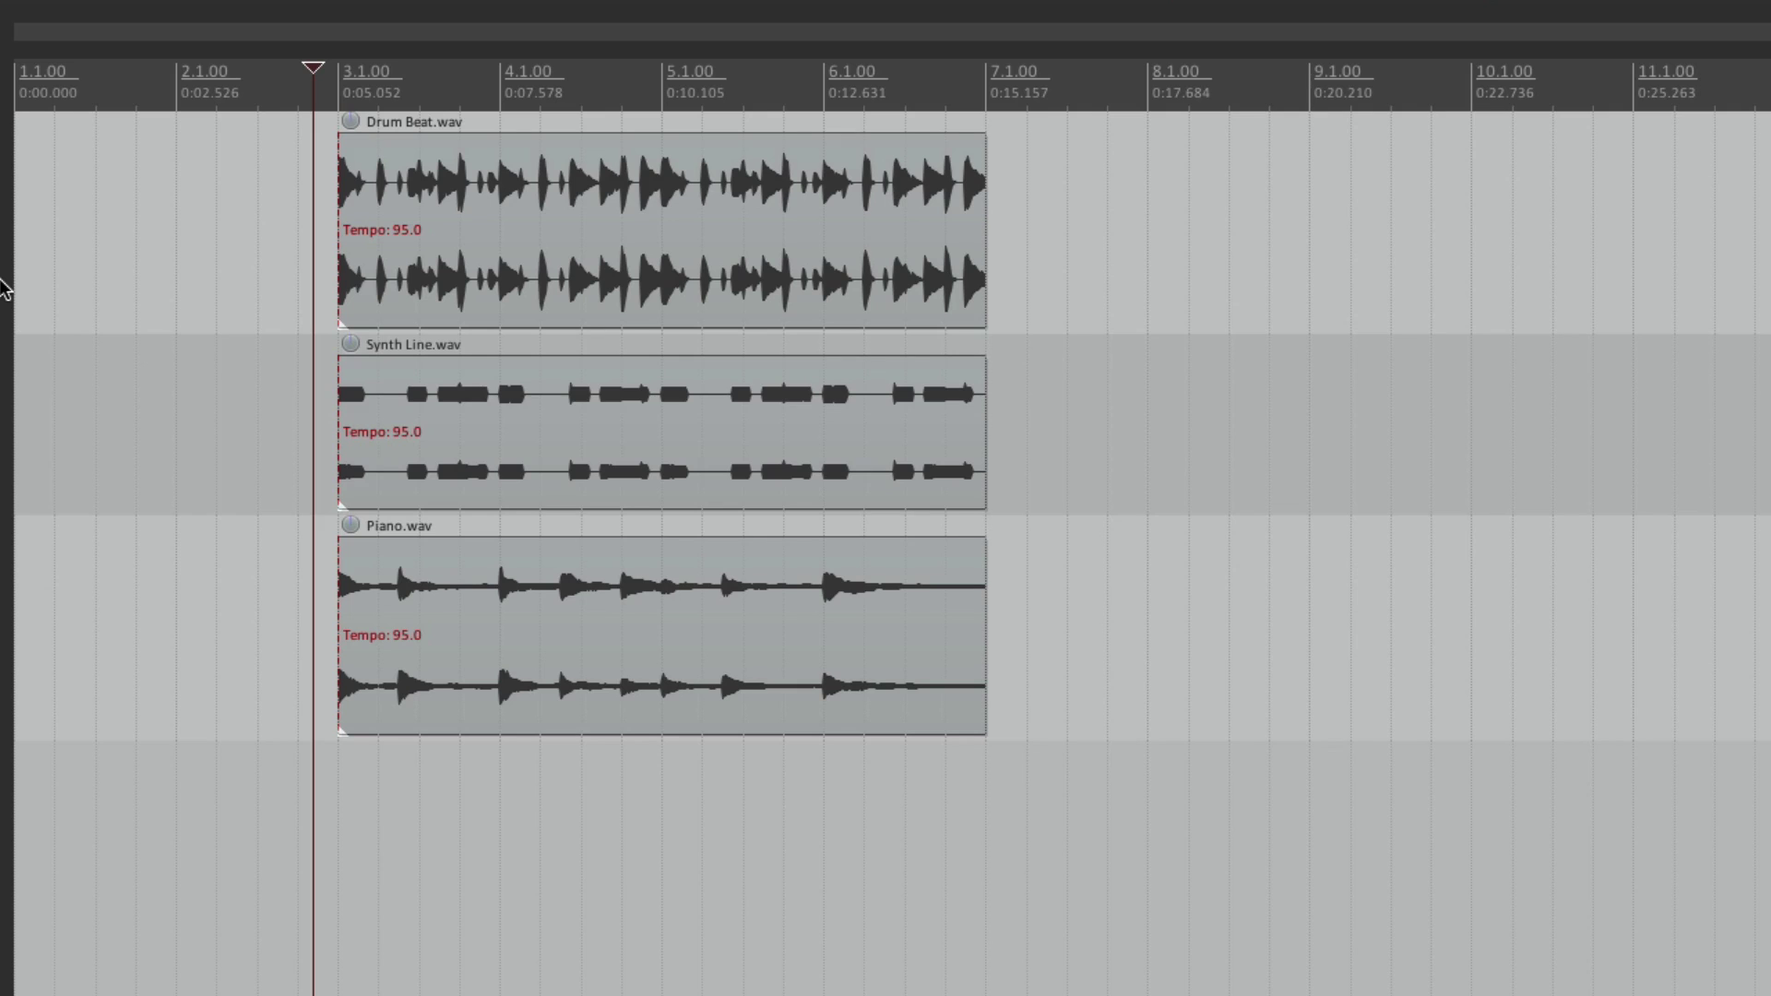
left_click_drag(3, 286, 703, 240)
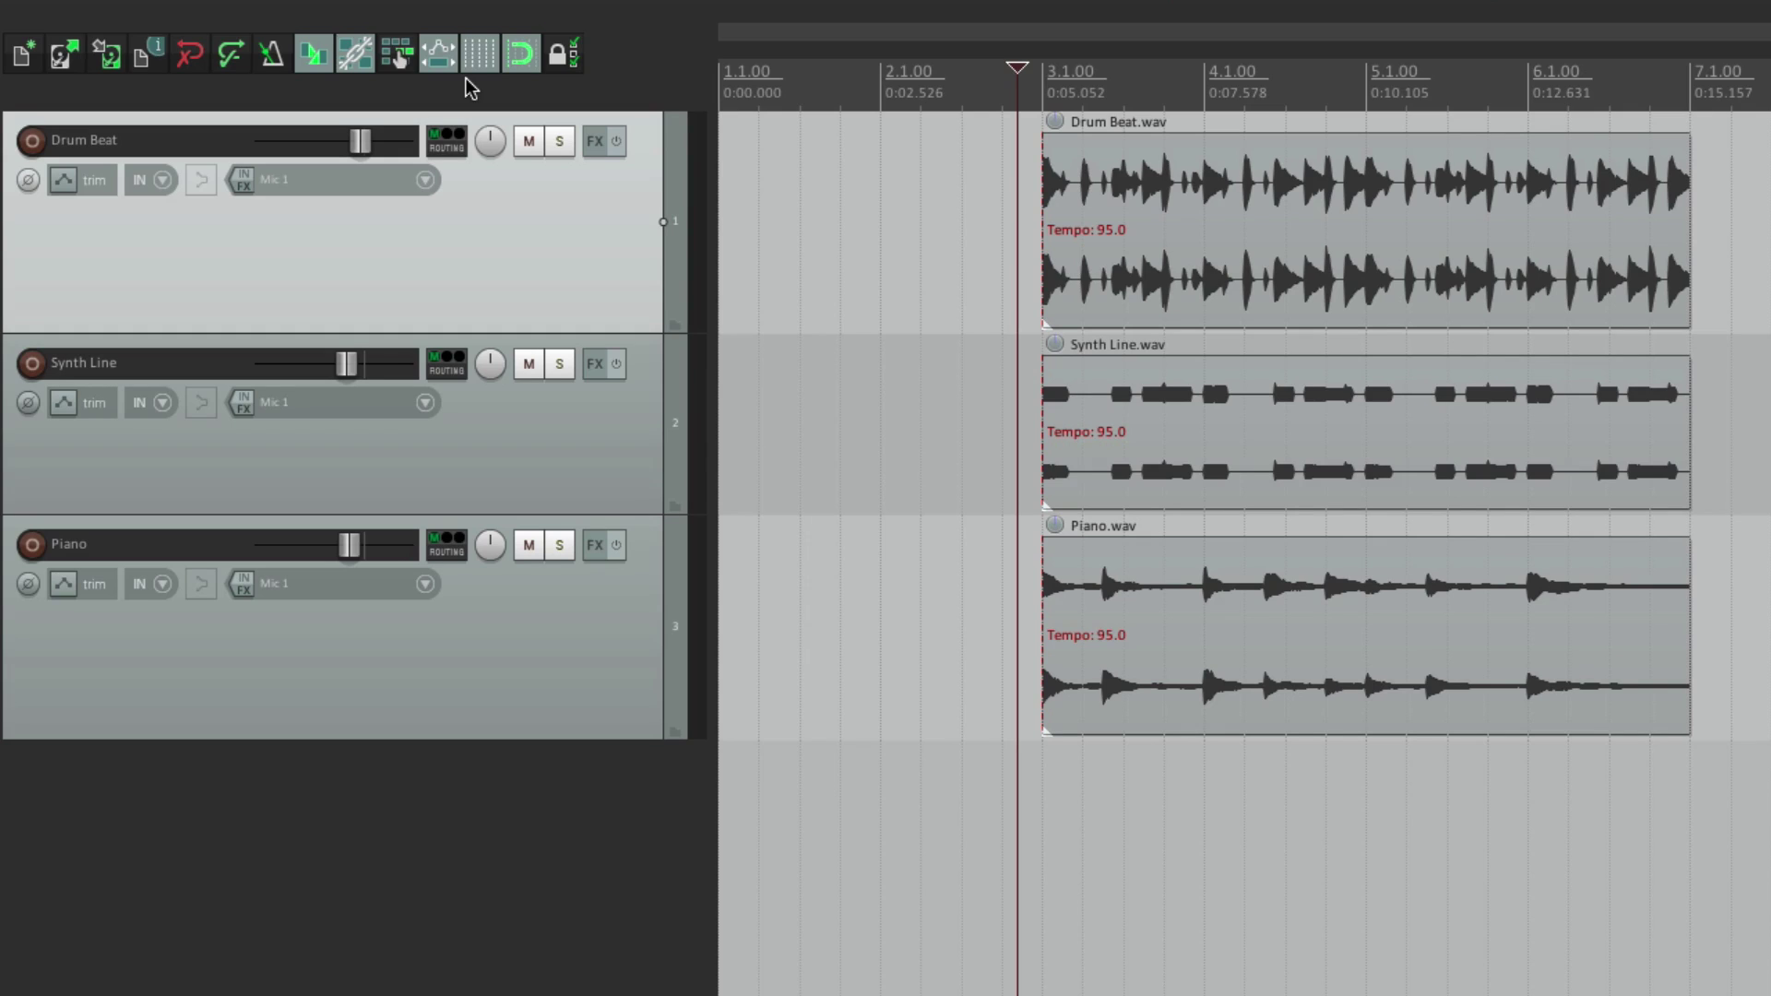
left_click(563, 53)
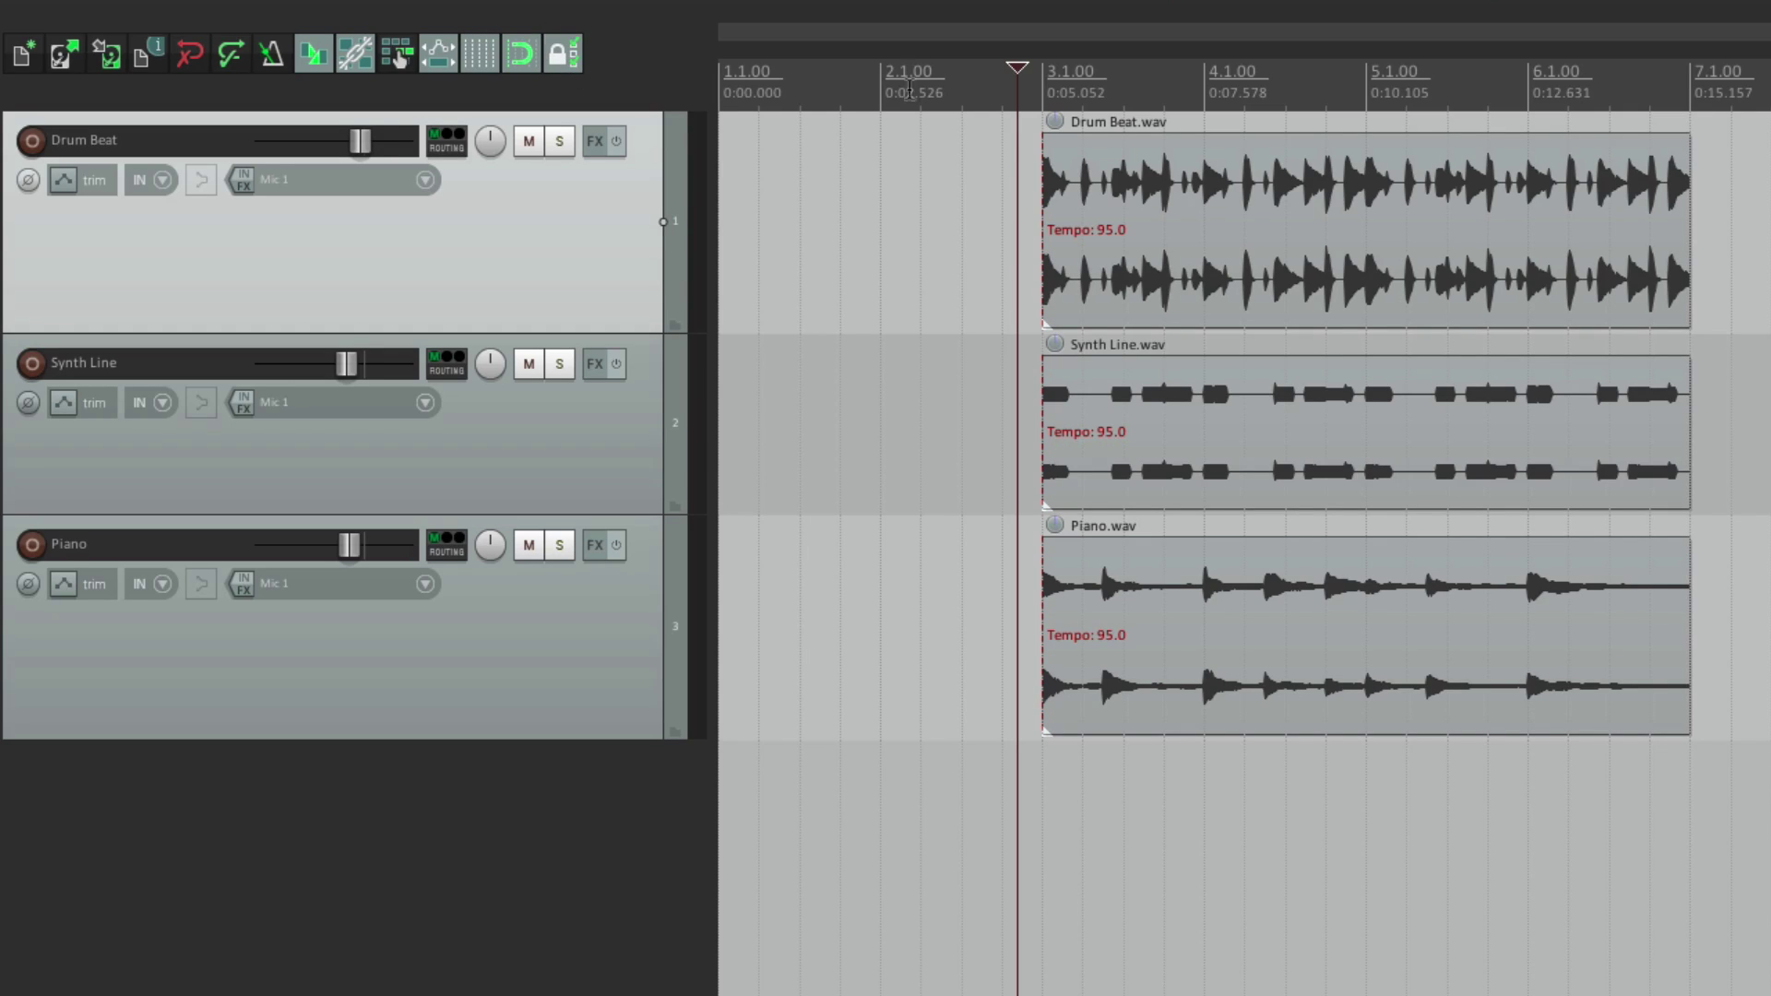
left_click_drag(1148, 184, 1204, 208)
left_click_drag(1146, 397, 1264, 406)
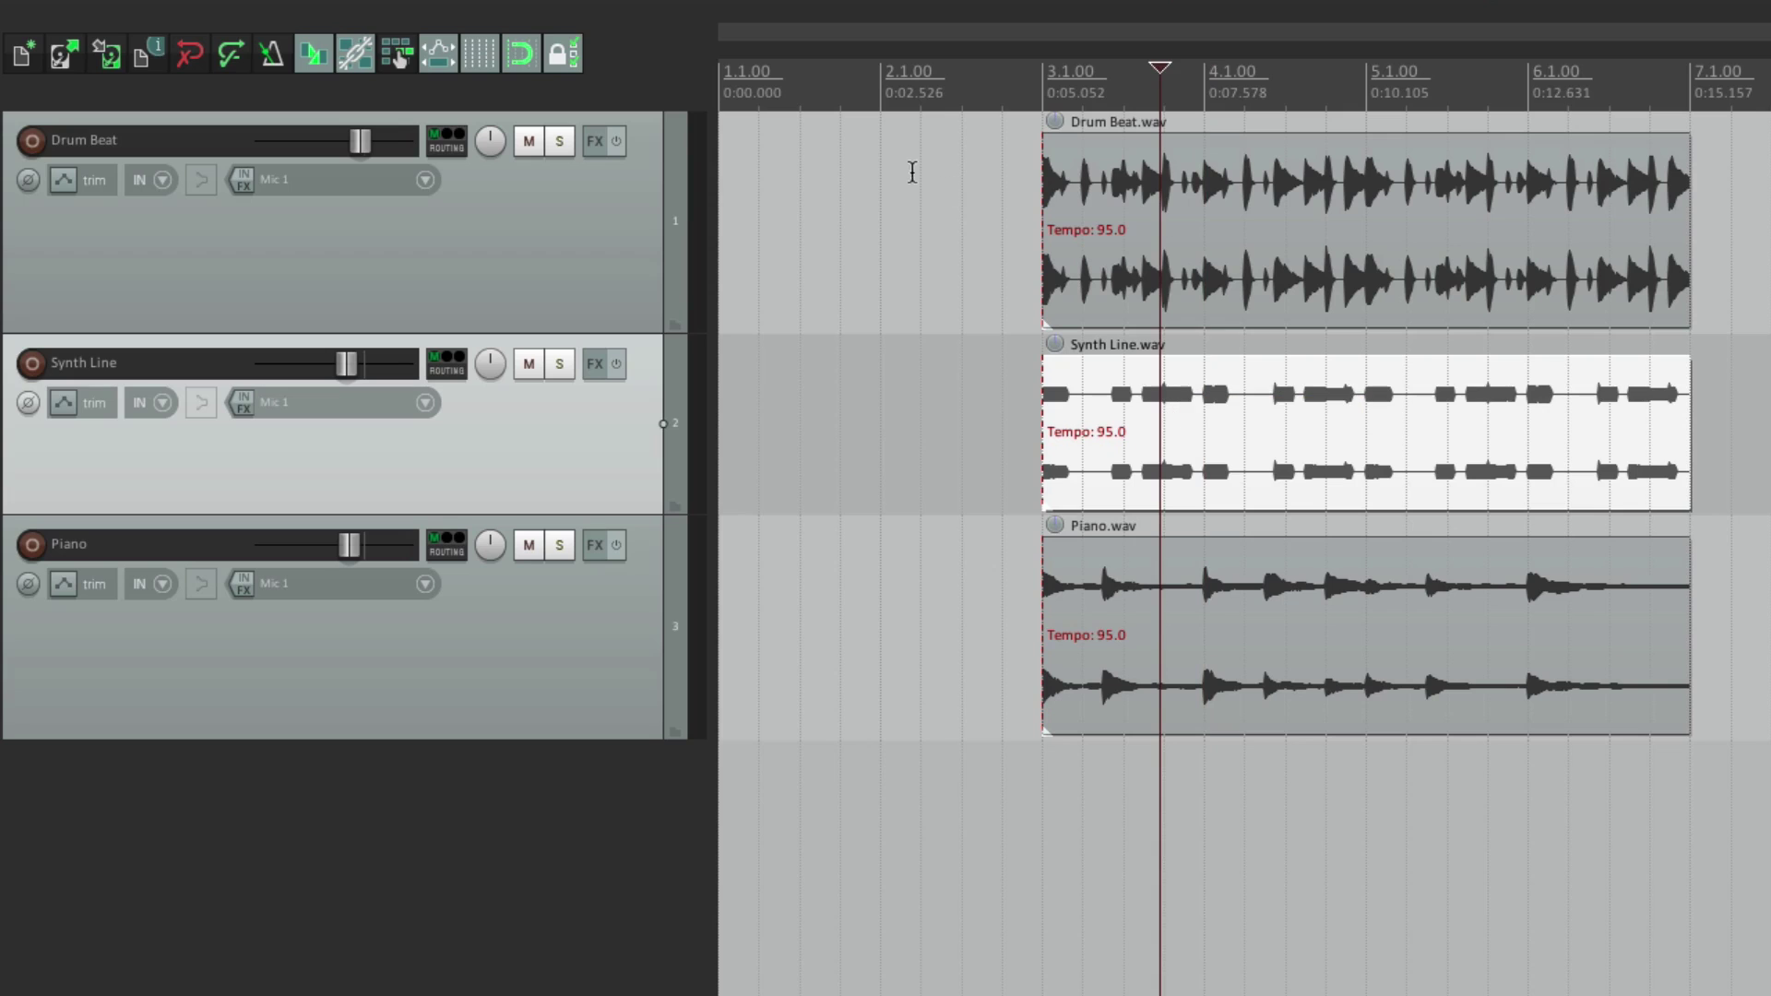
left_click(565, 53)
left_click_drag(1093, 196, 1126, 215)
left_click(960, 226)
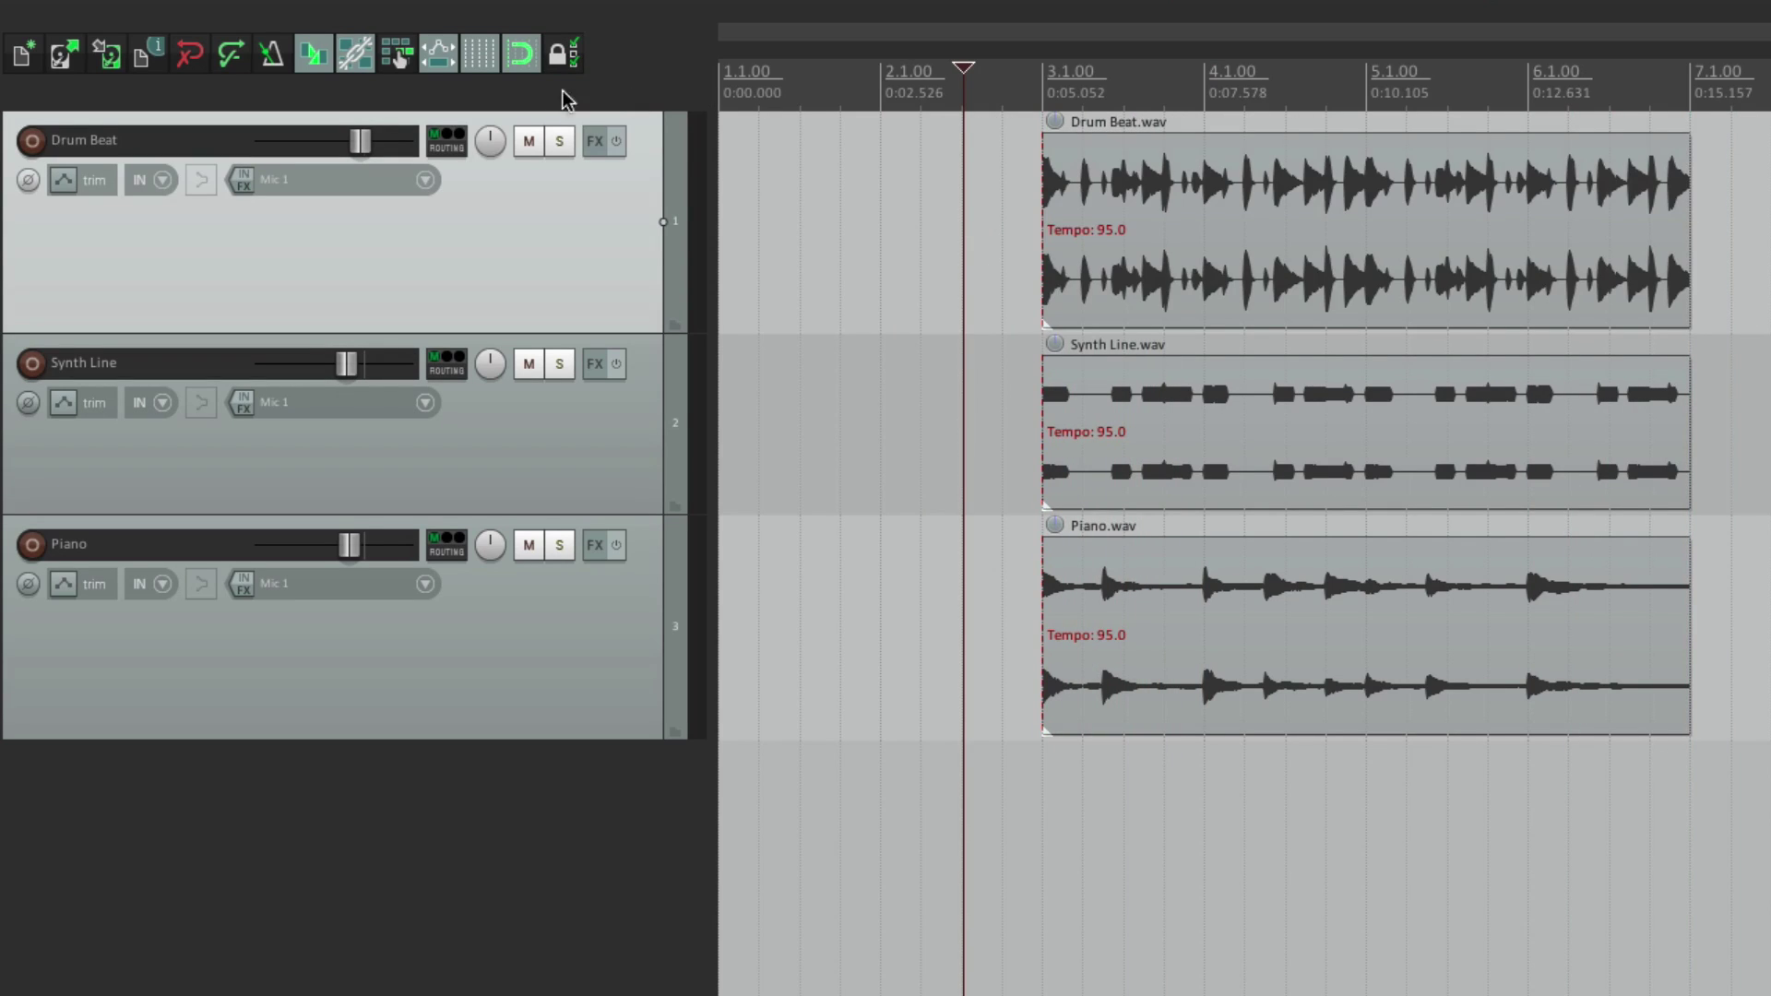
left_click(482, 57)
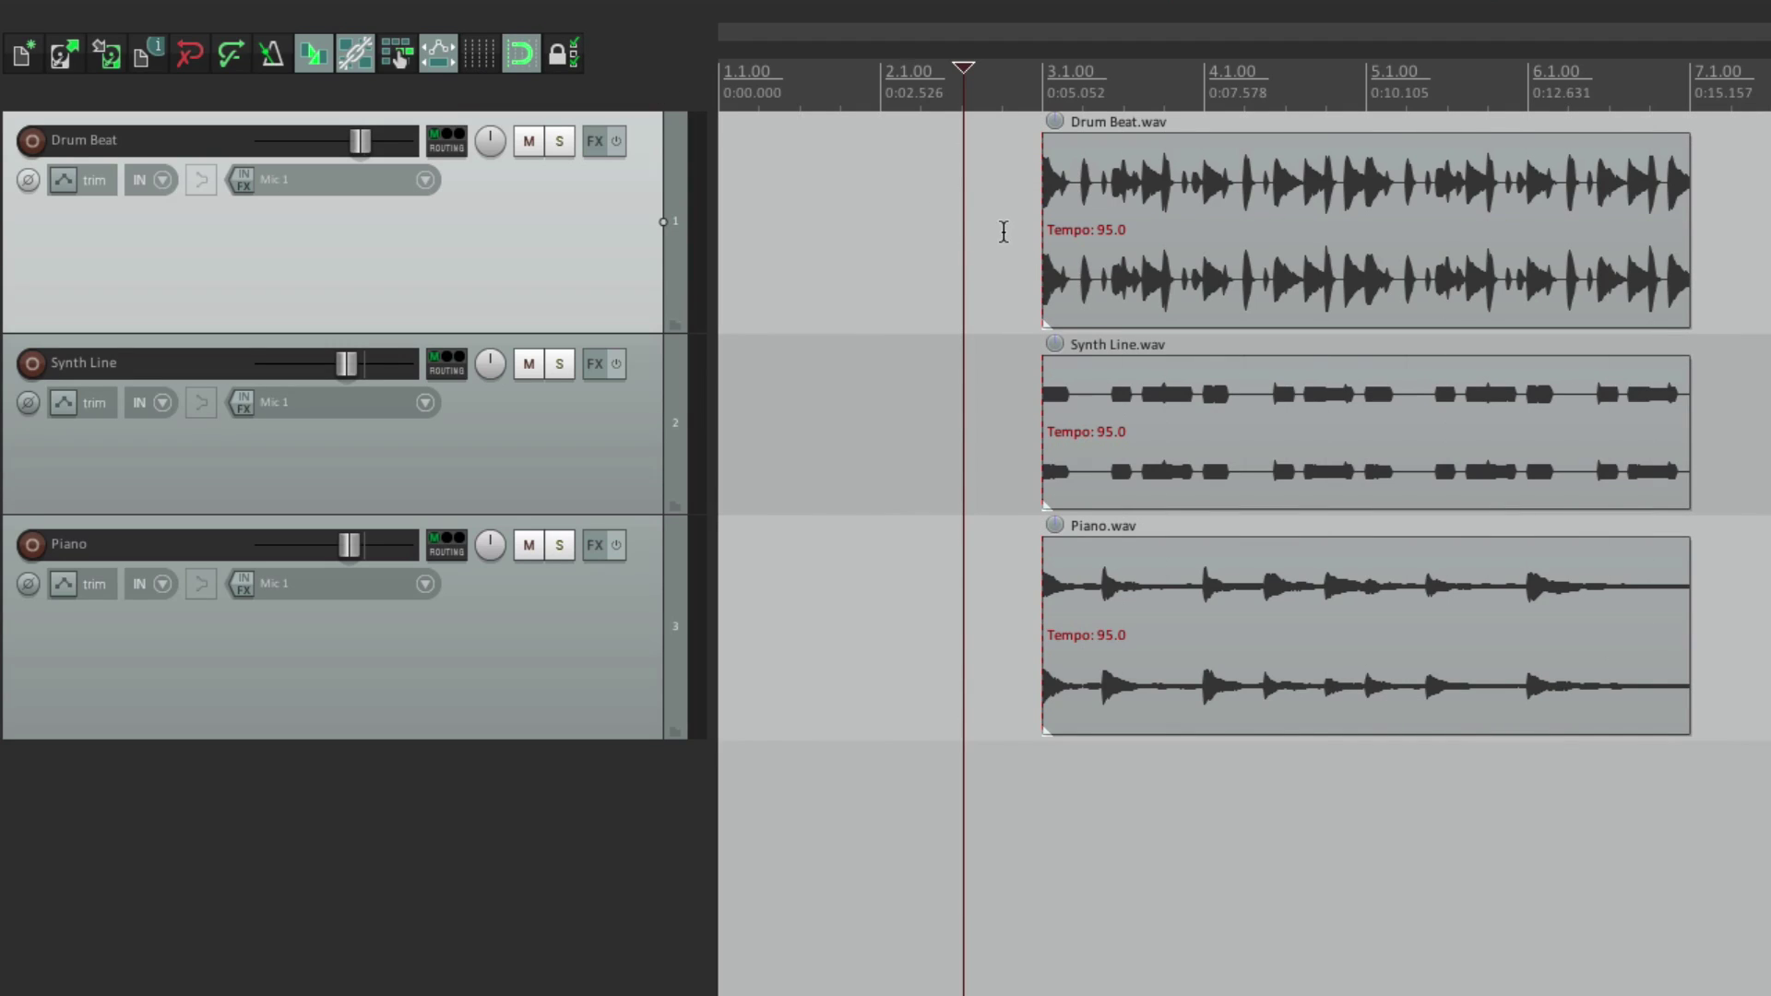
left_click(481, 57)
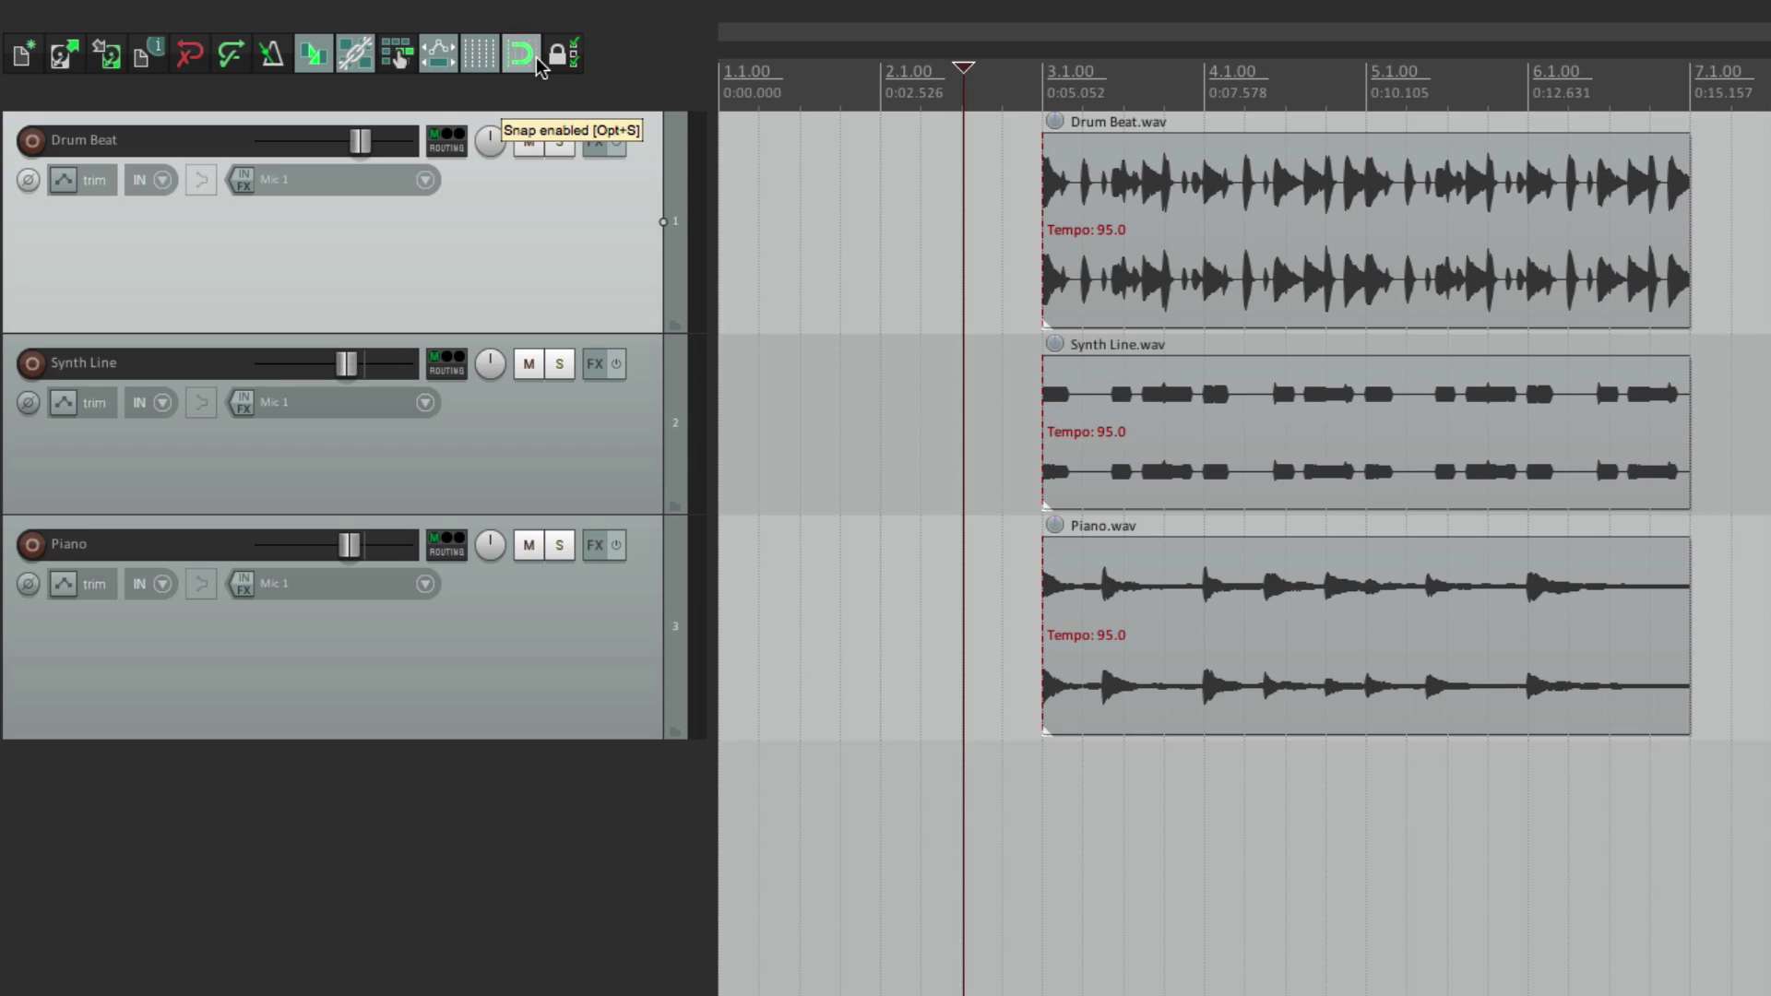
right_click(647, 73)
mouse_move(670, 86)
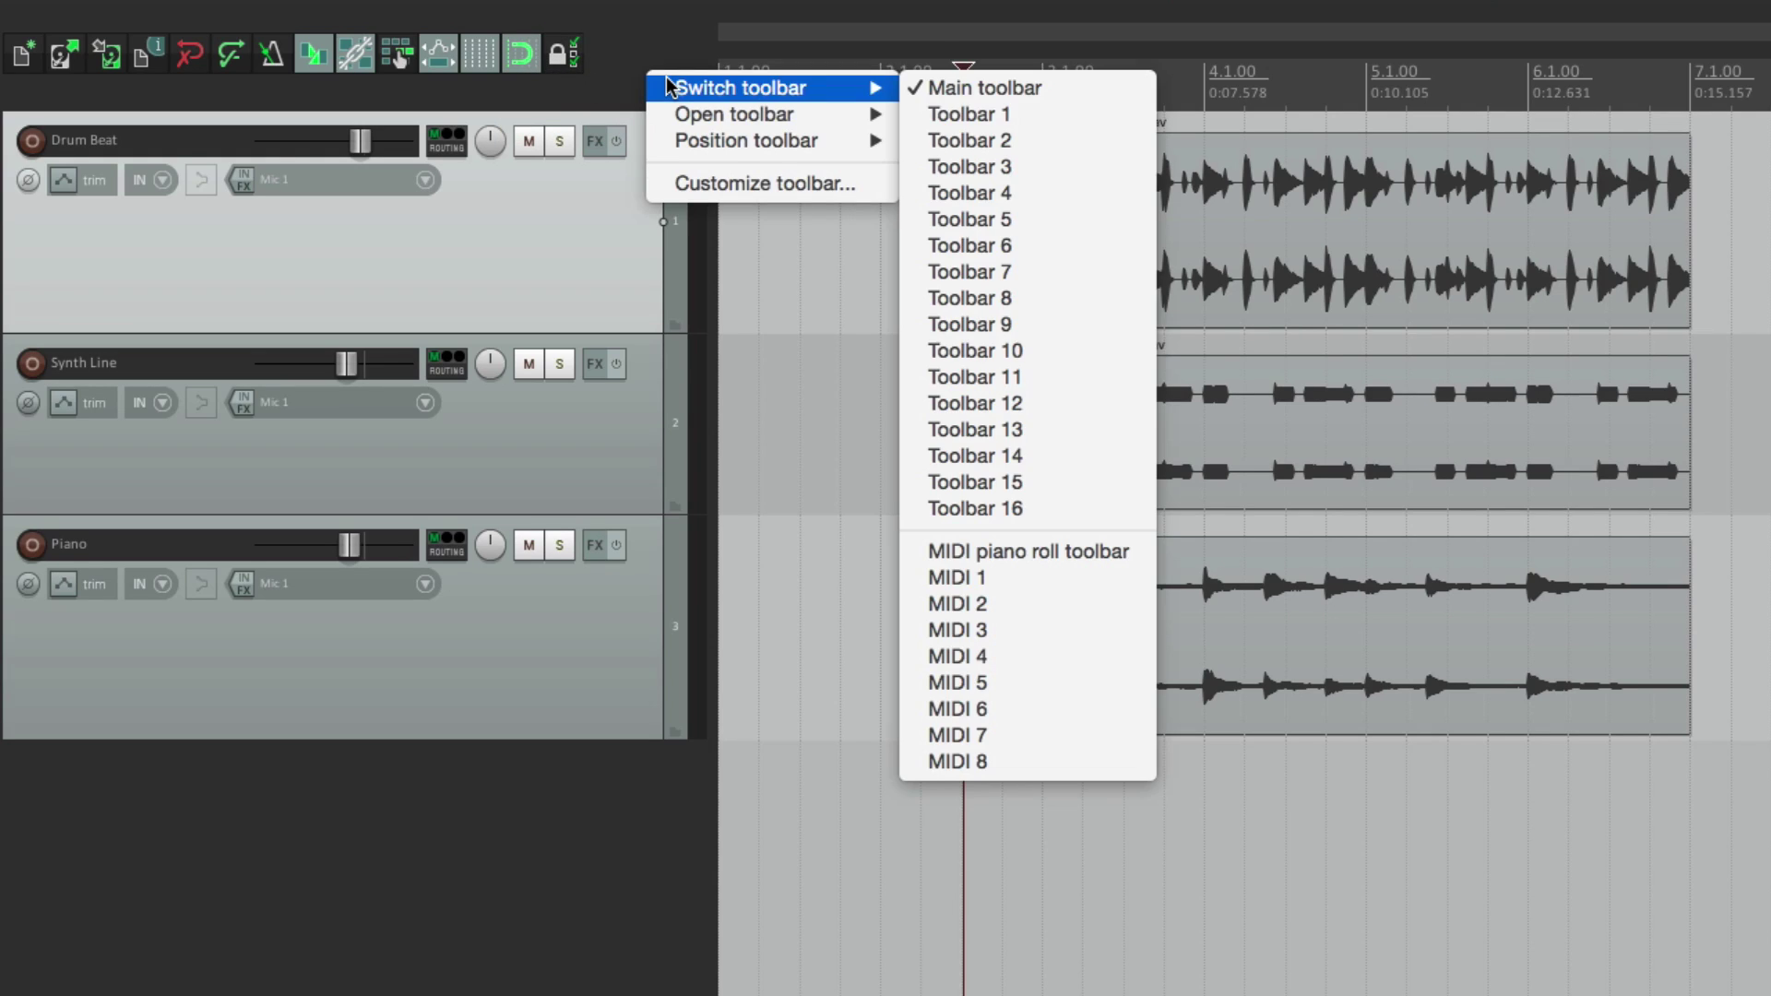
left_click(911, 114)
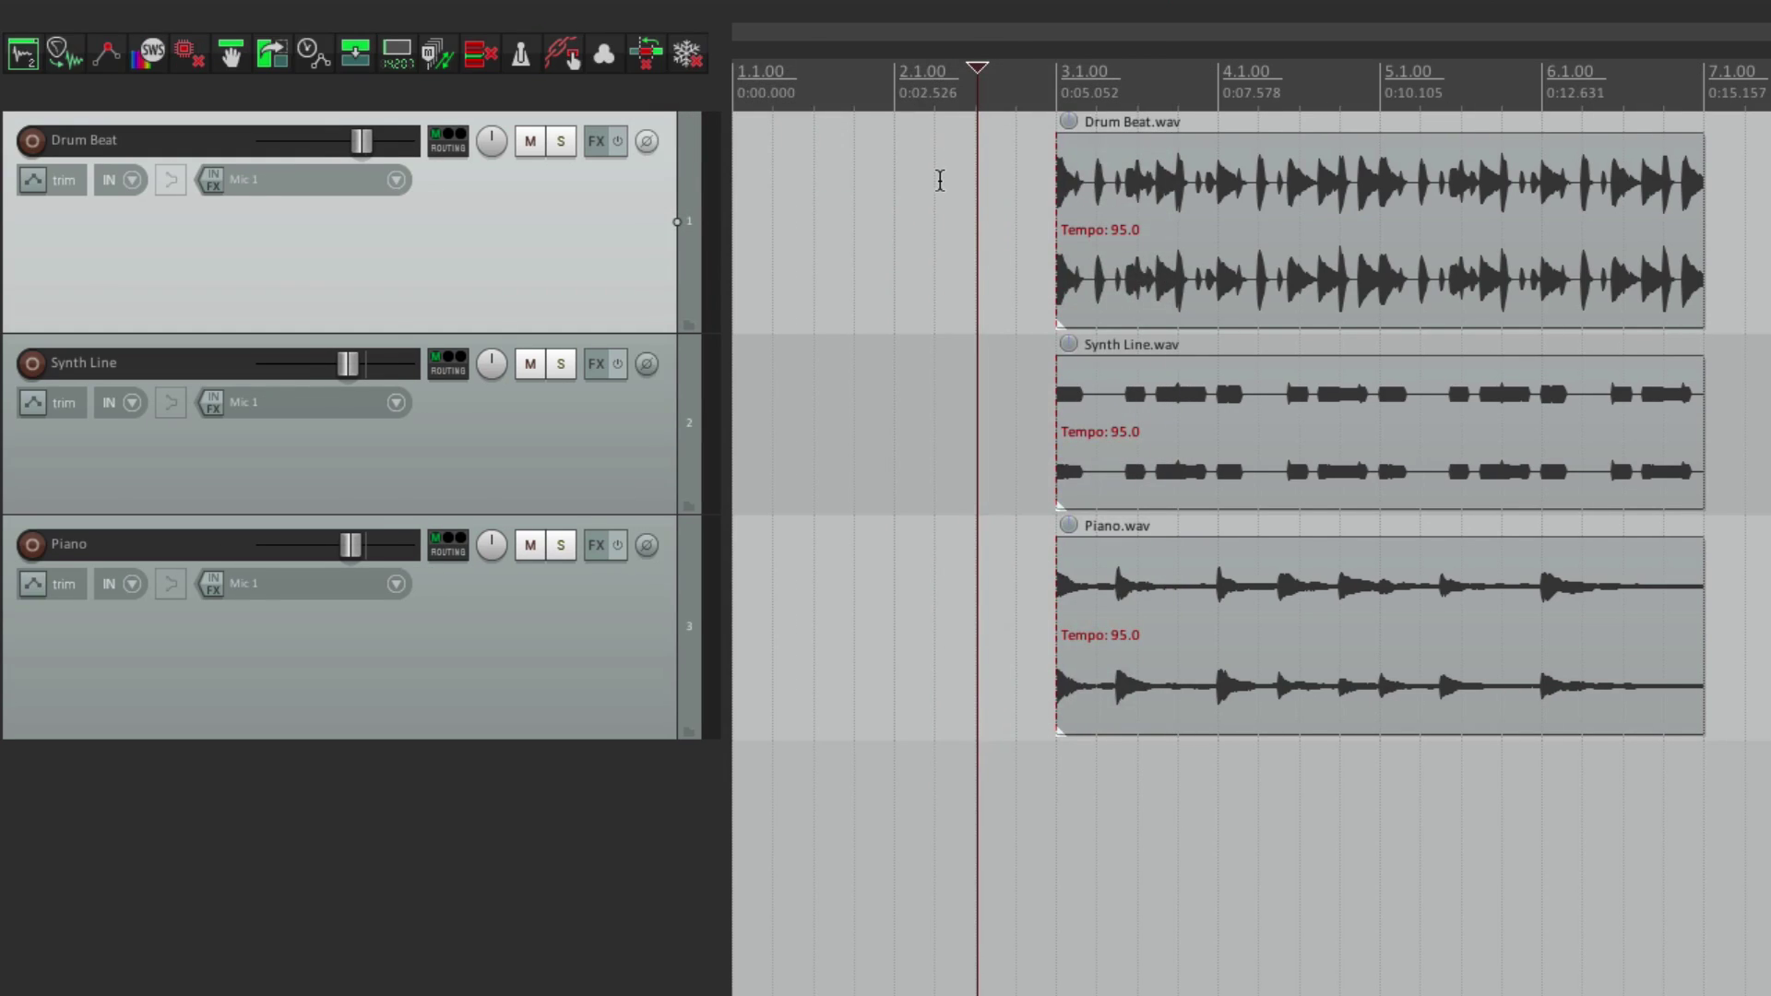
right_click(670, 98)
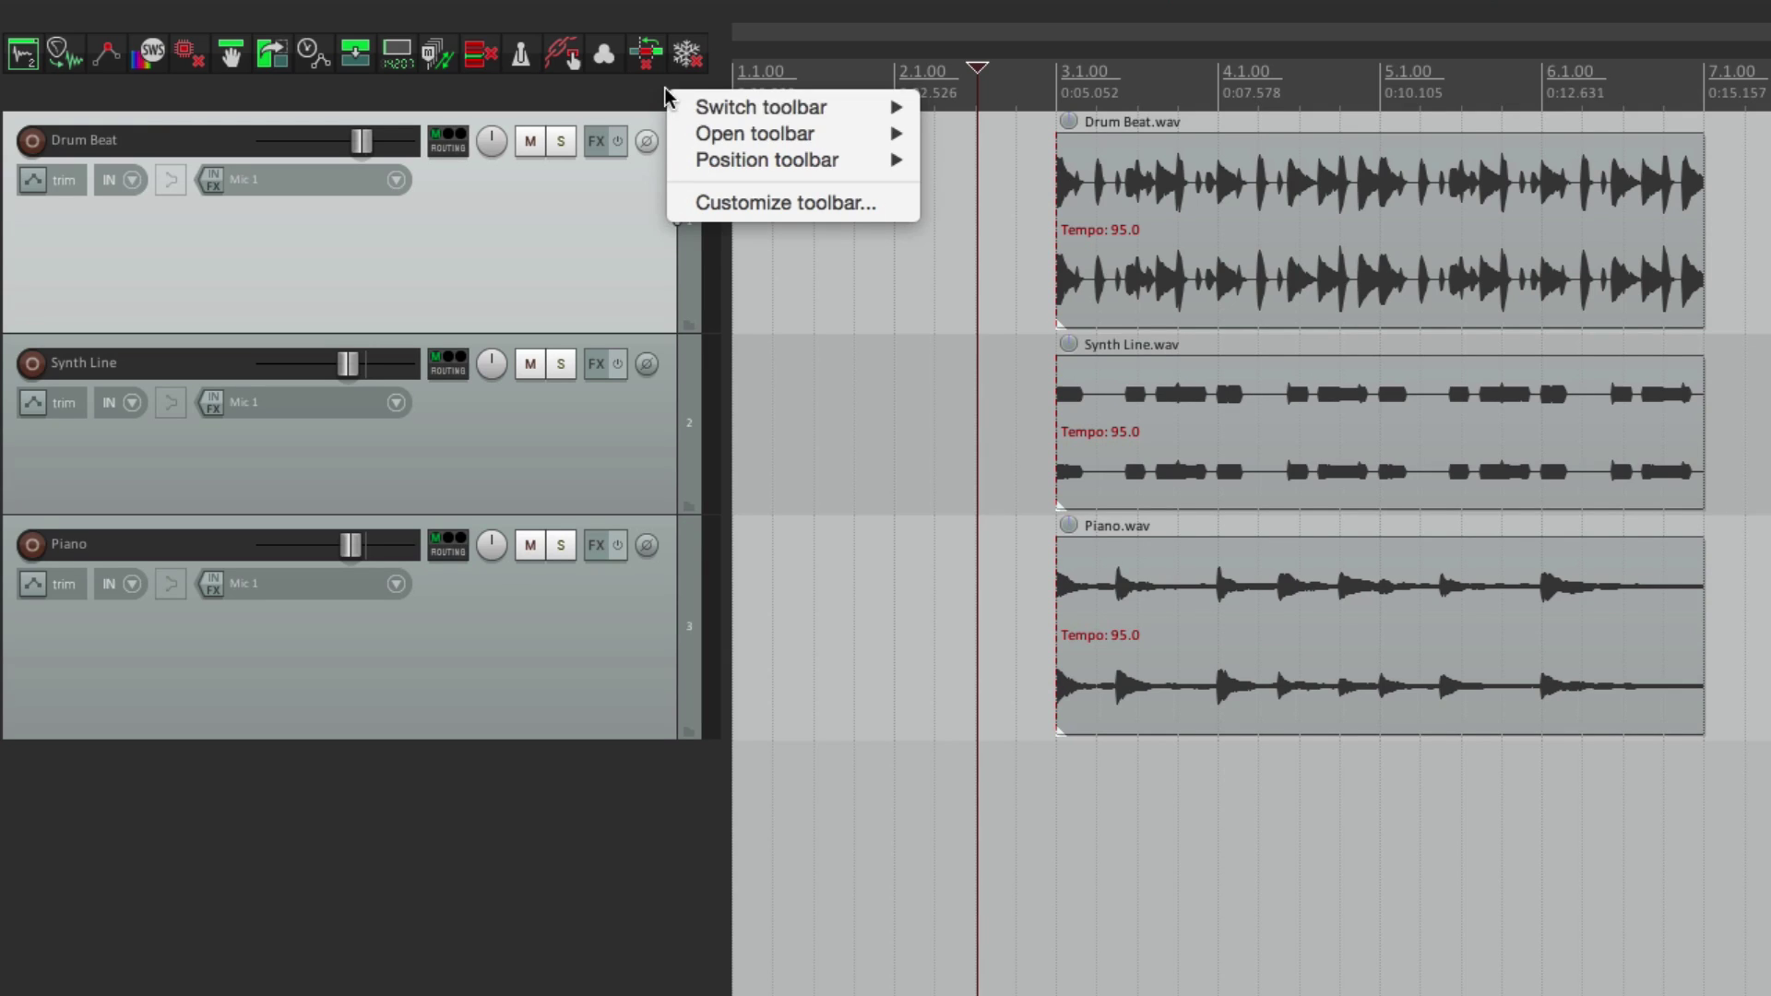
mouse_move(757, 107)
left_click(1027, 104)
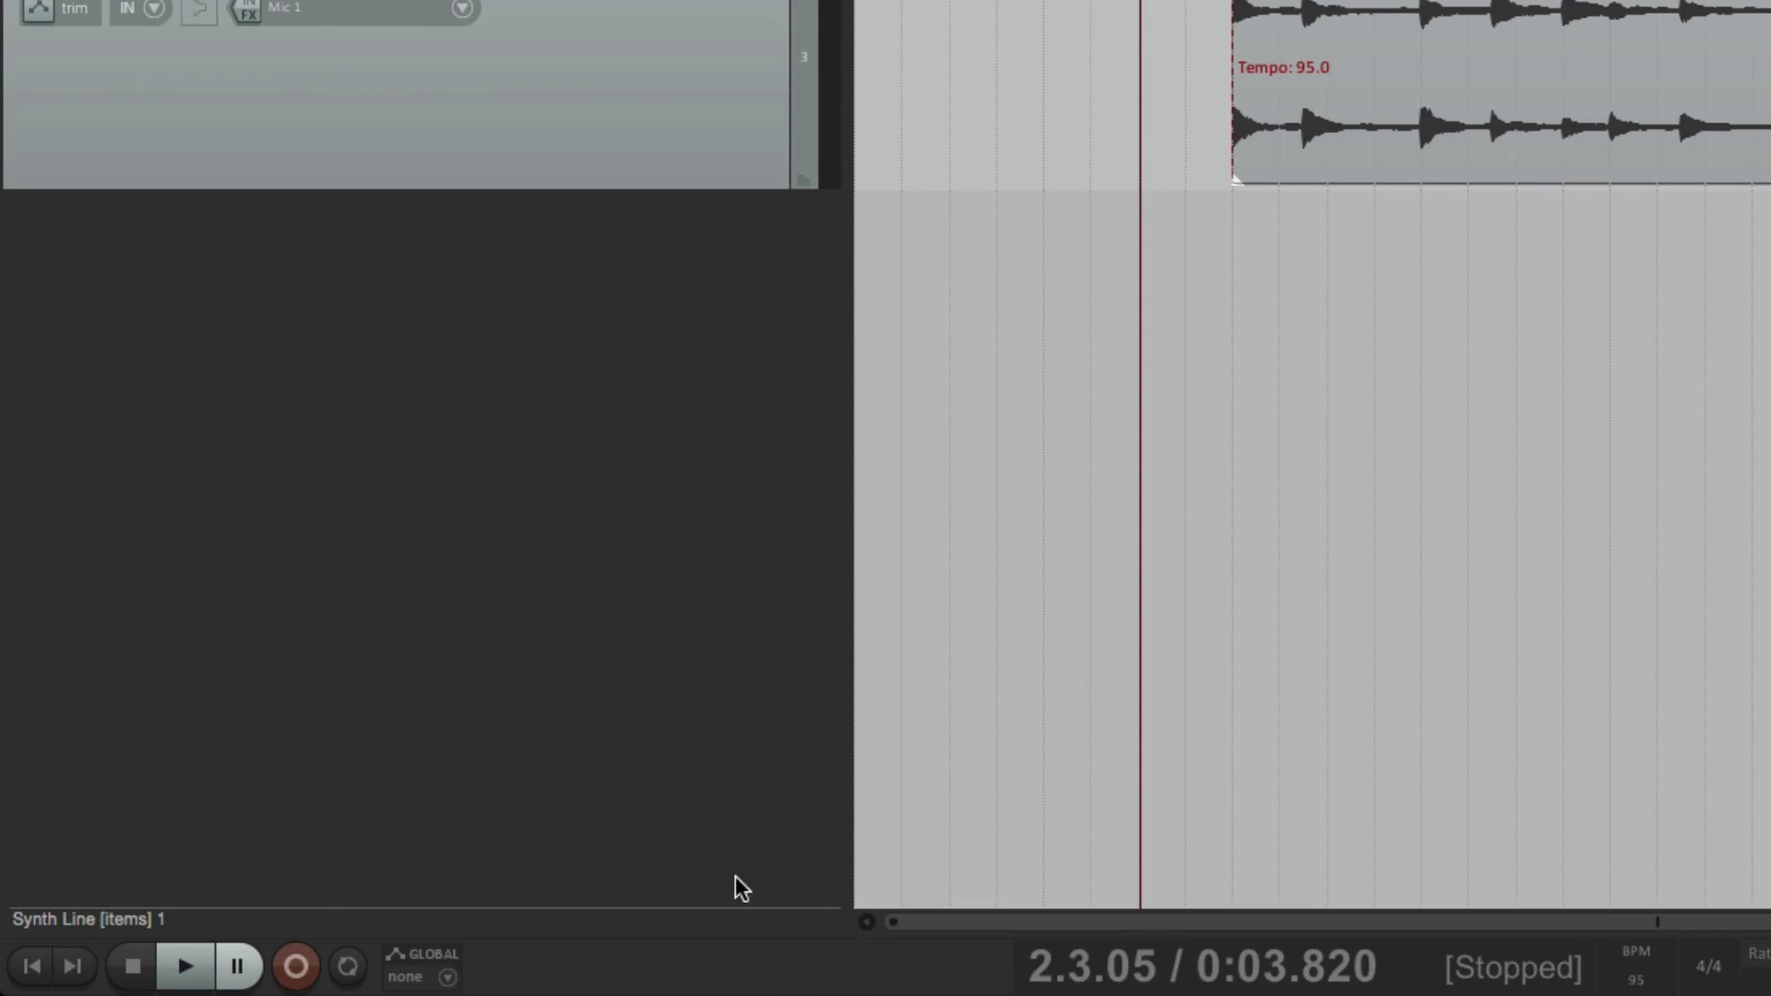
Step: Play and stop once, enable Repeat, and select the ruler range 3.1.00 to 4.1.00
left_click(180, 967)
left_click(134, 966)
left_click(350, 968)
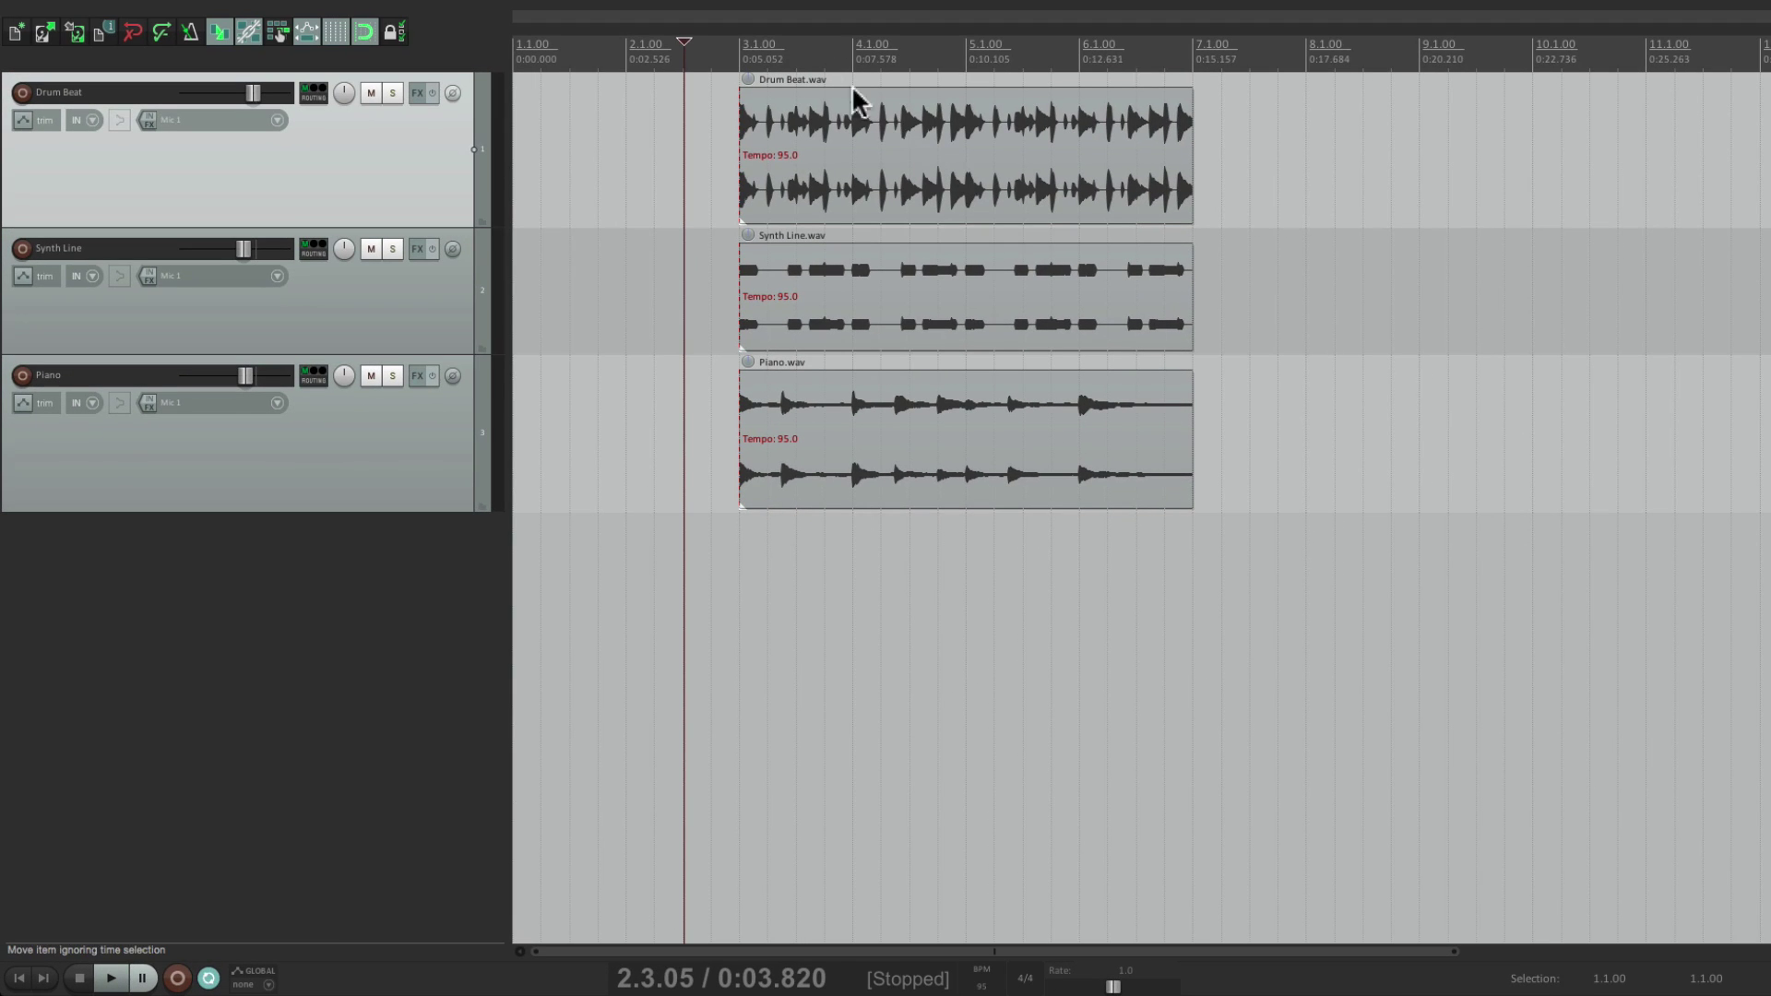
left_click_drag(743, 54, 850, 53)
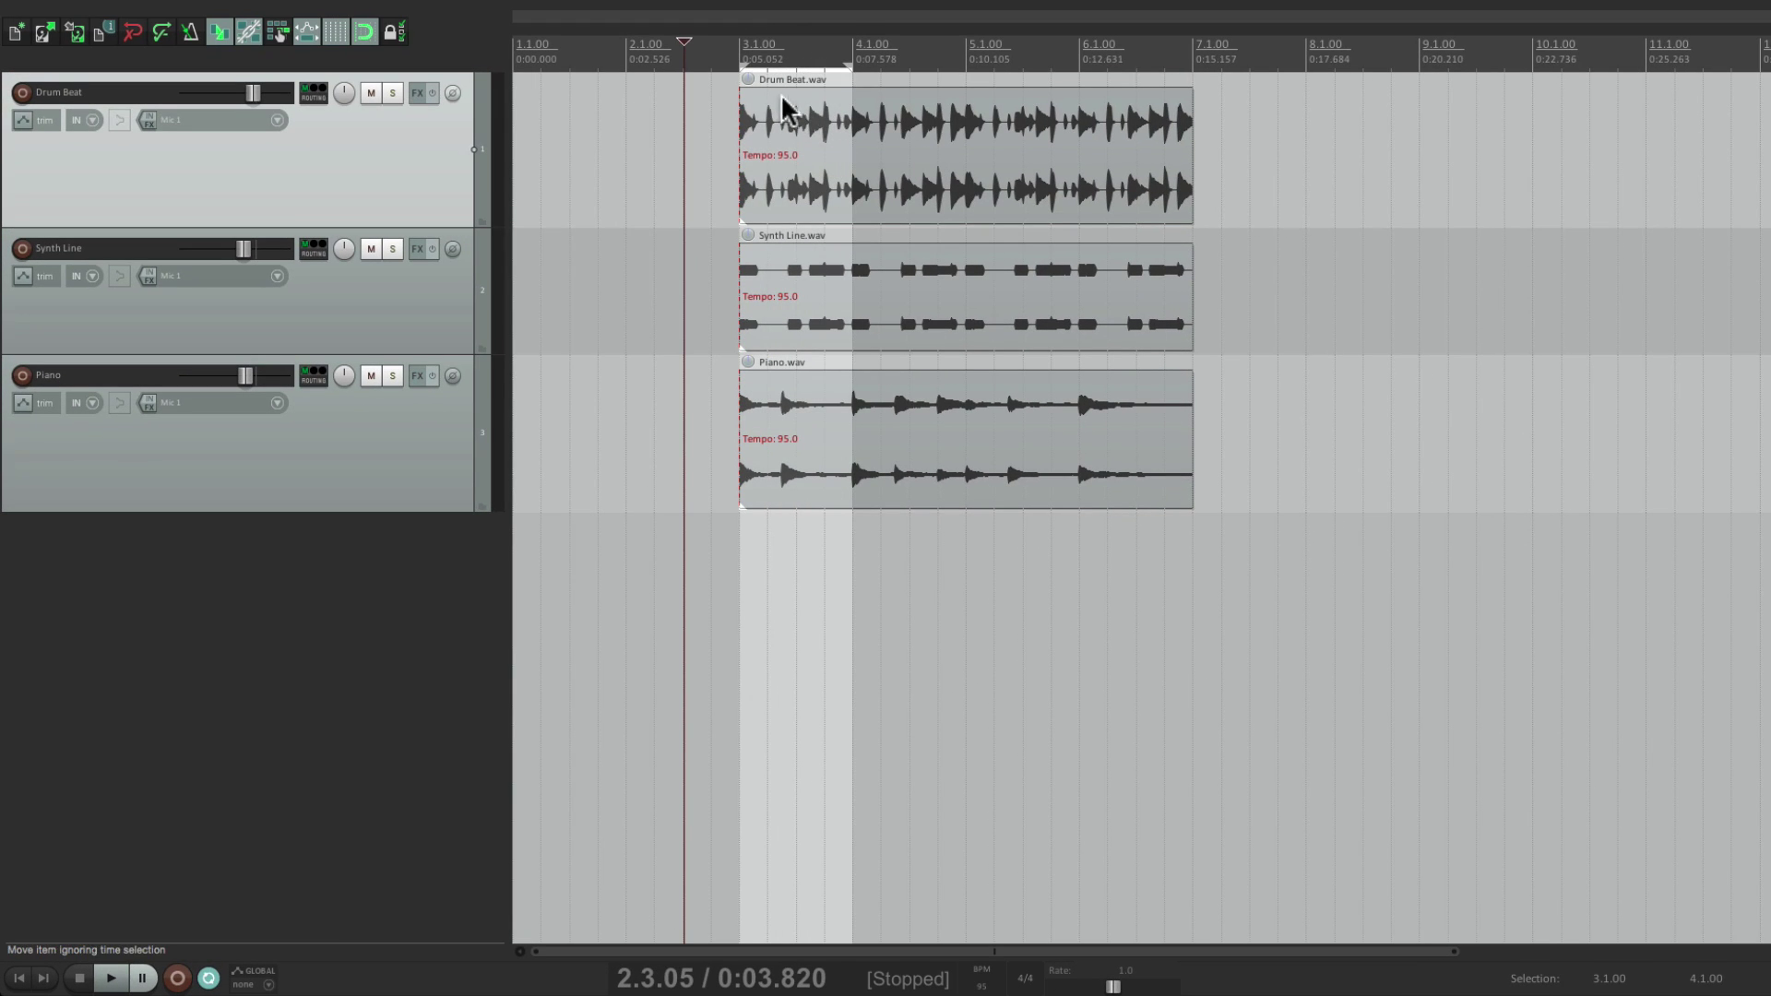
left_click(724, 50)
key("space")
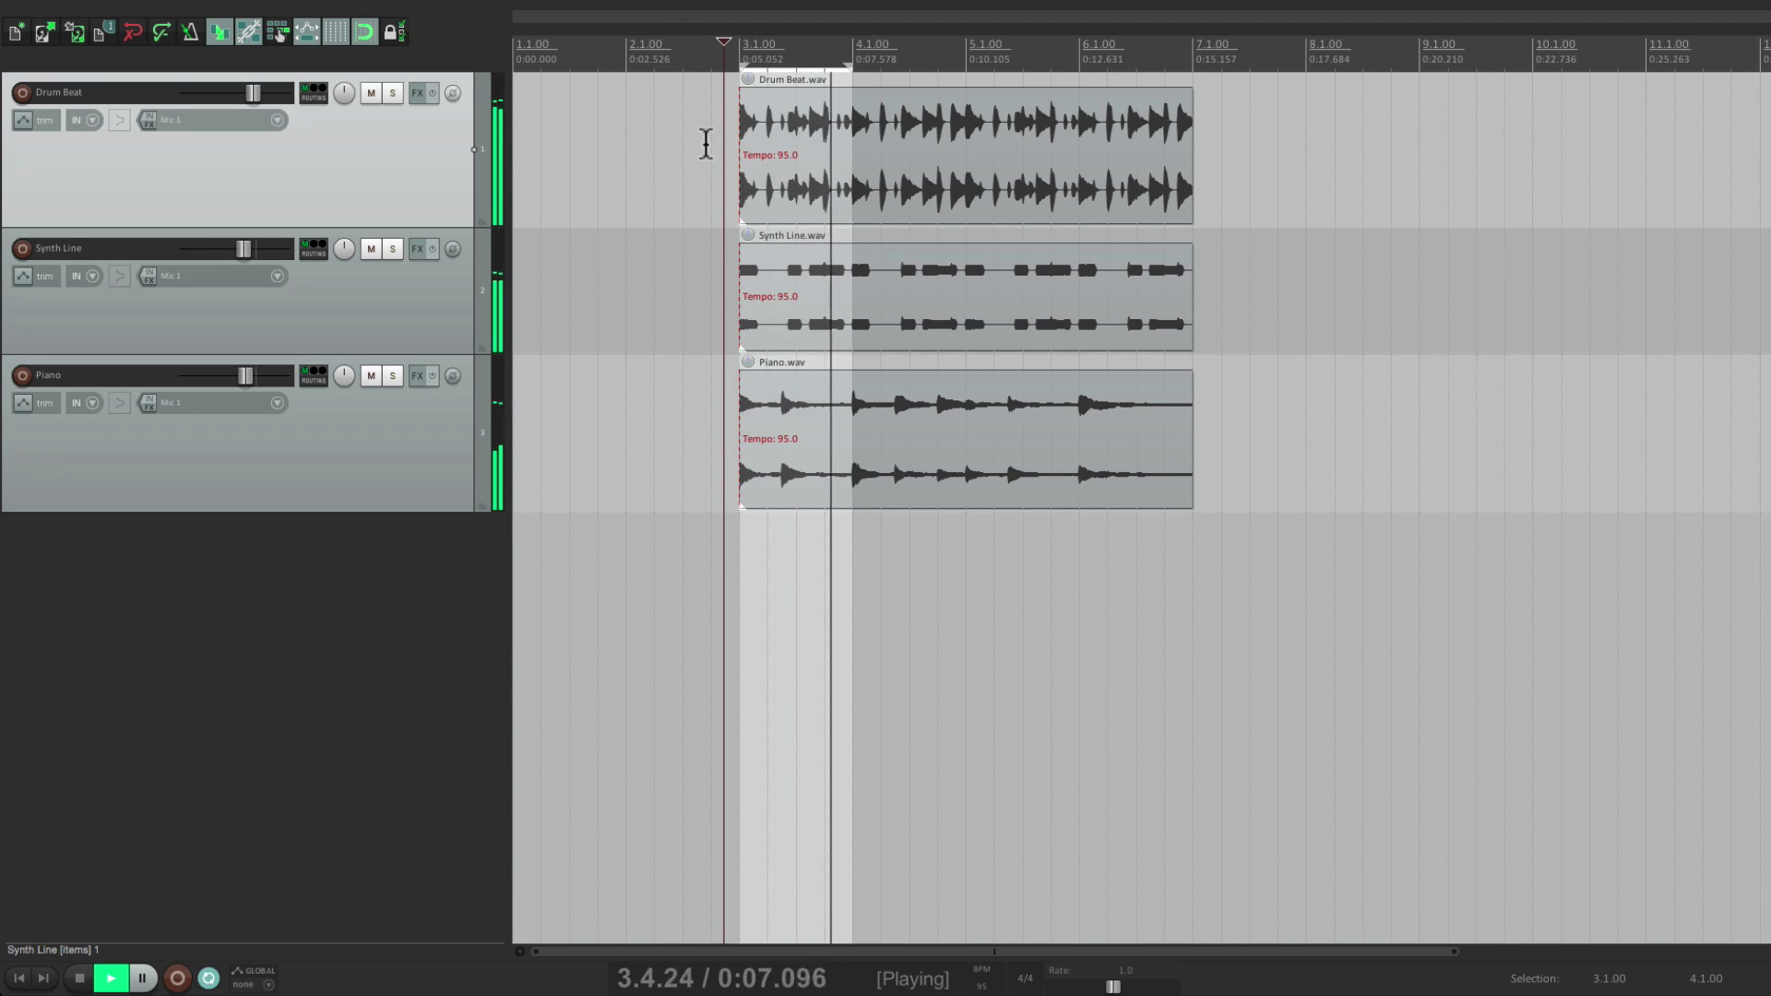
key("space")
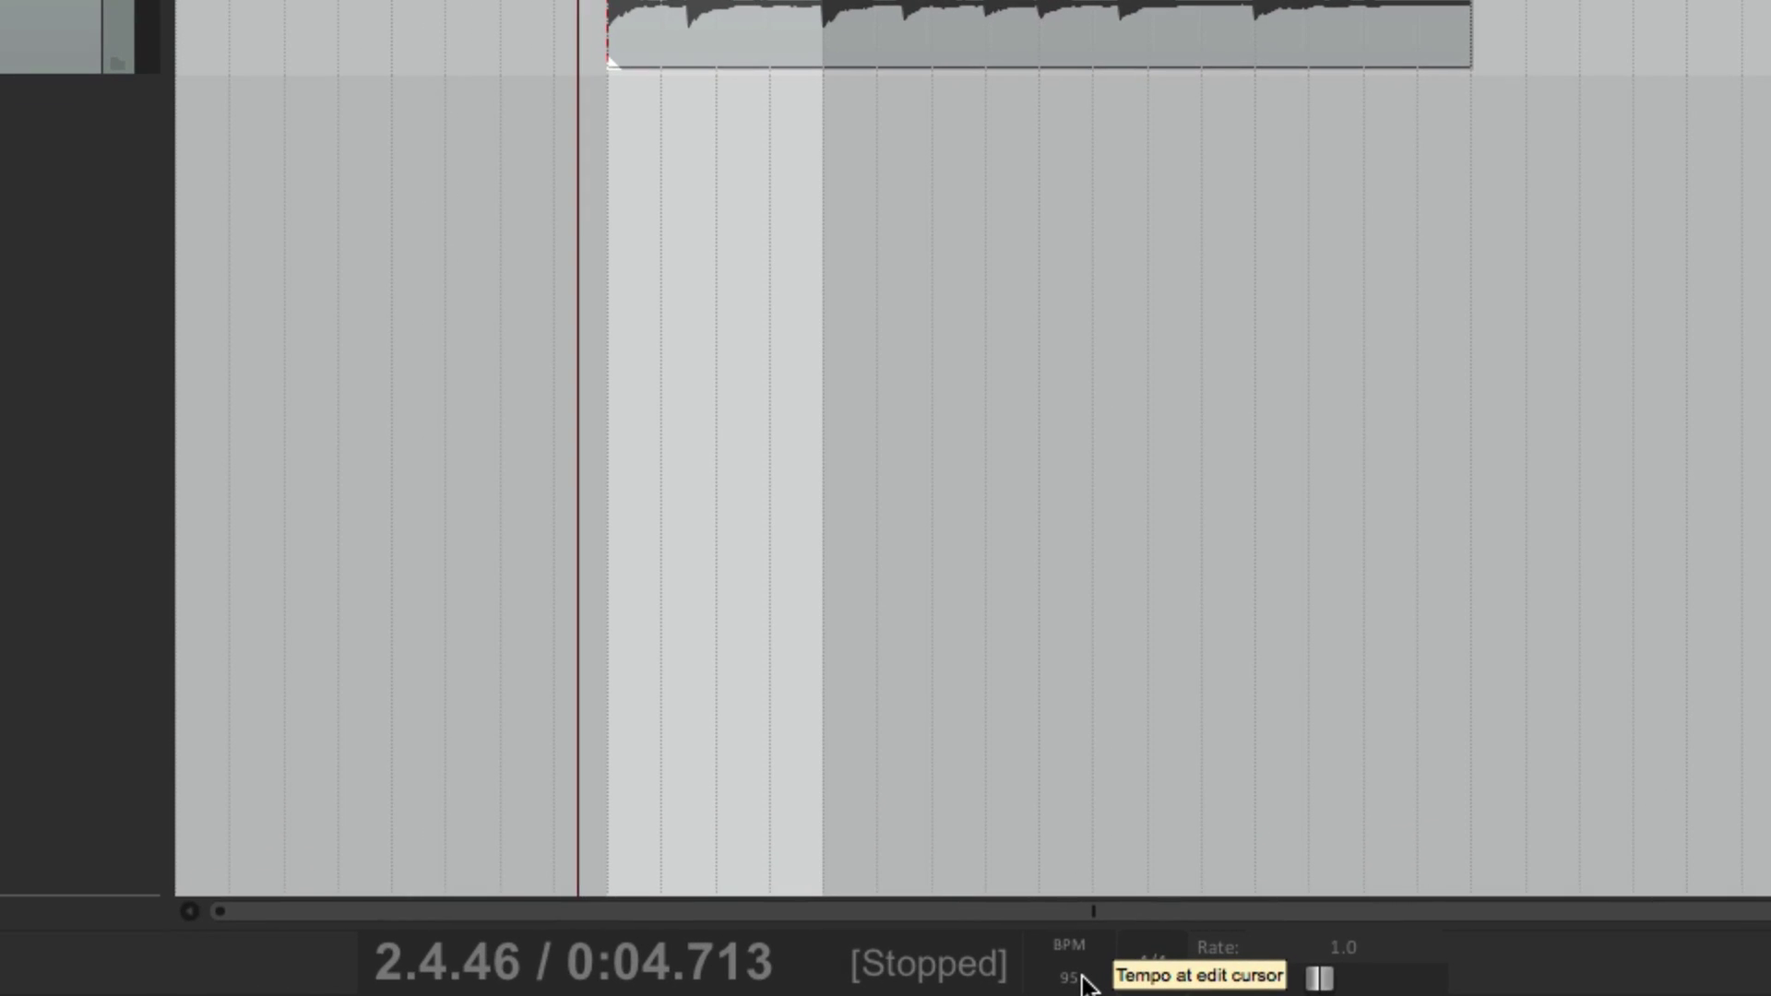
double_click(1085, 981)
type("120")
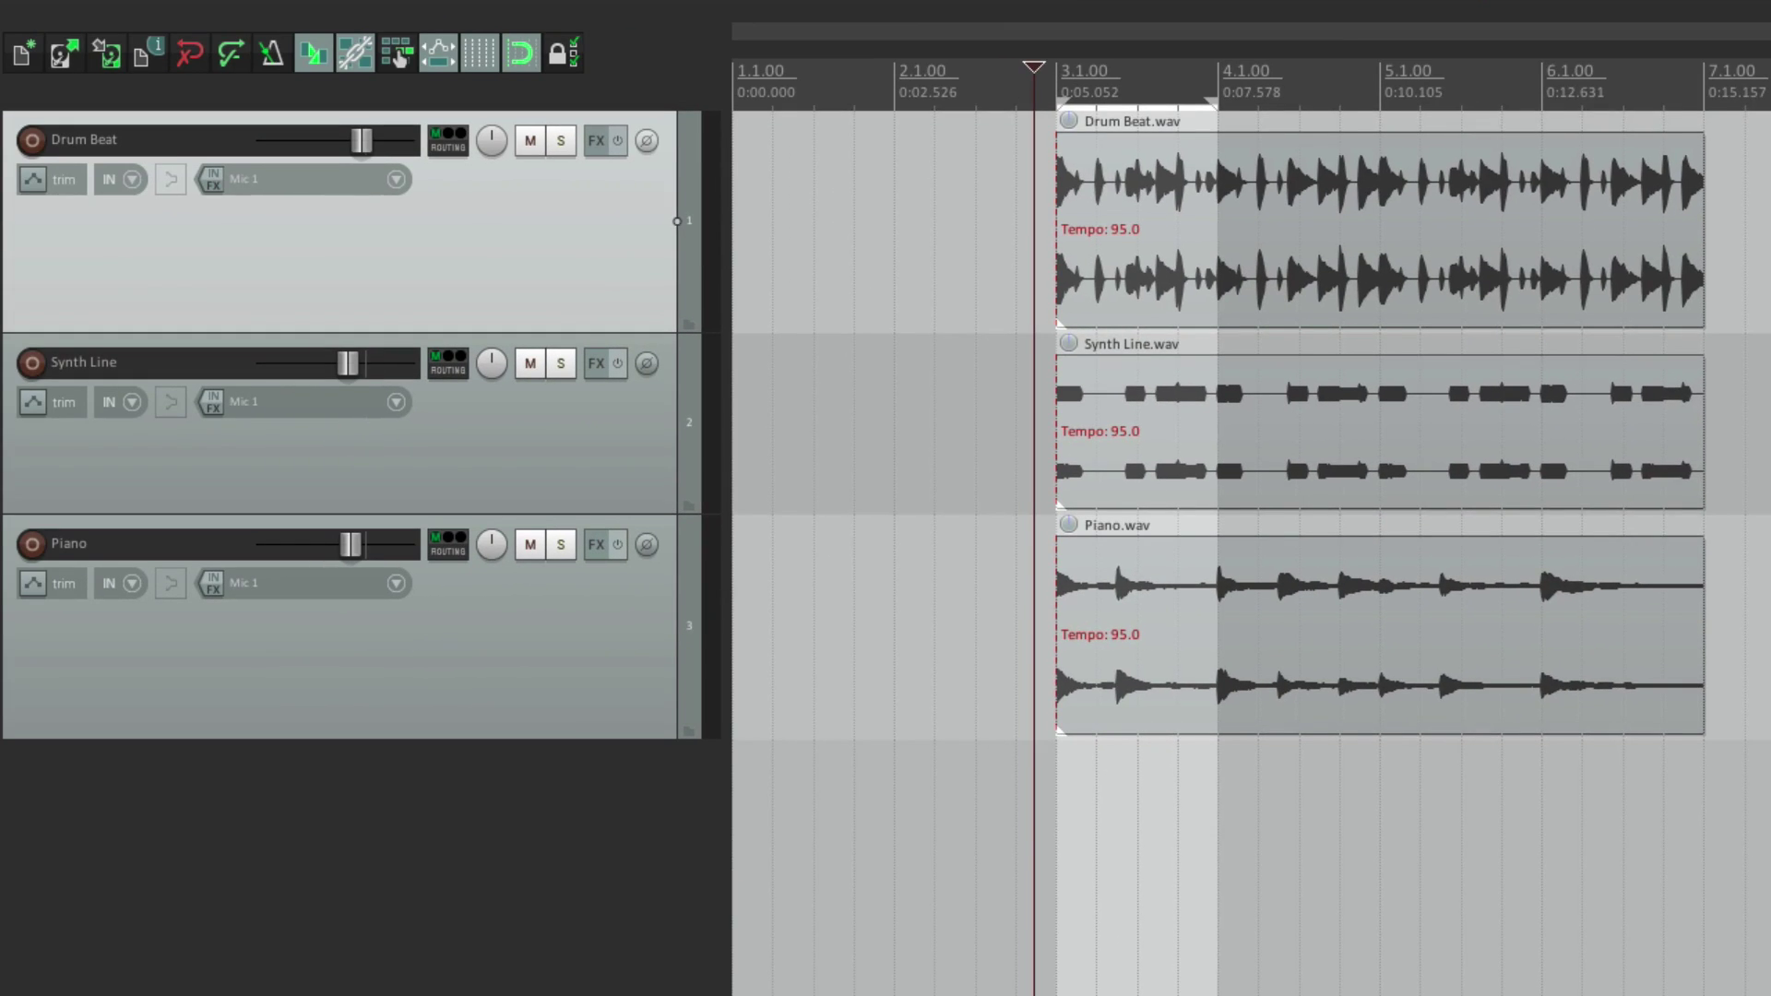
key("Return")
left_click(963, 441)
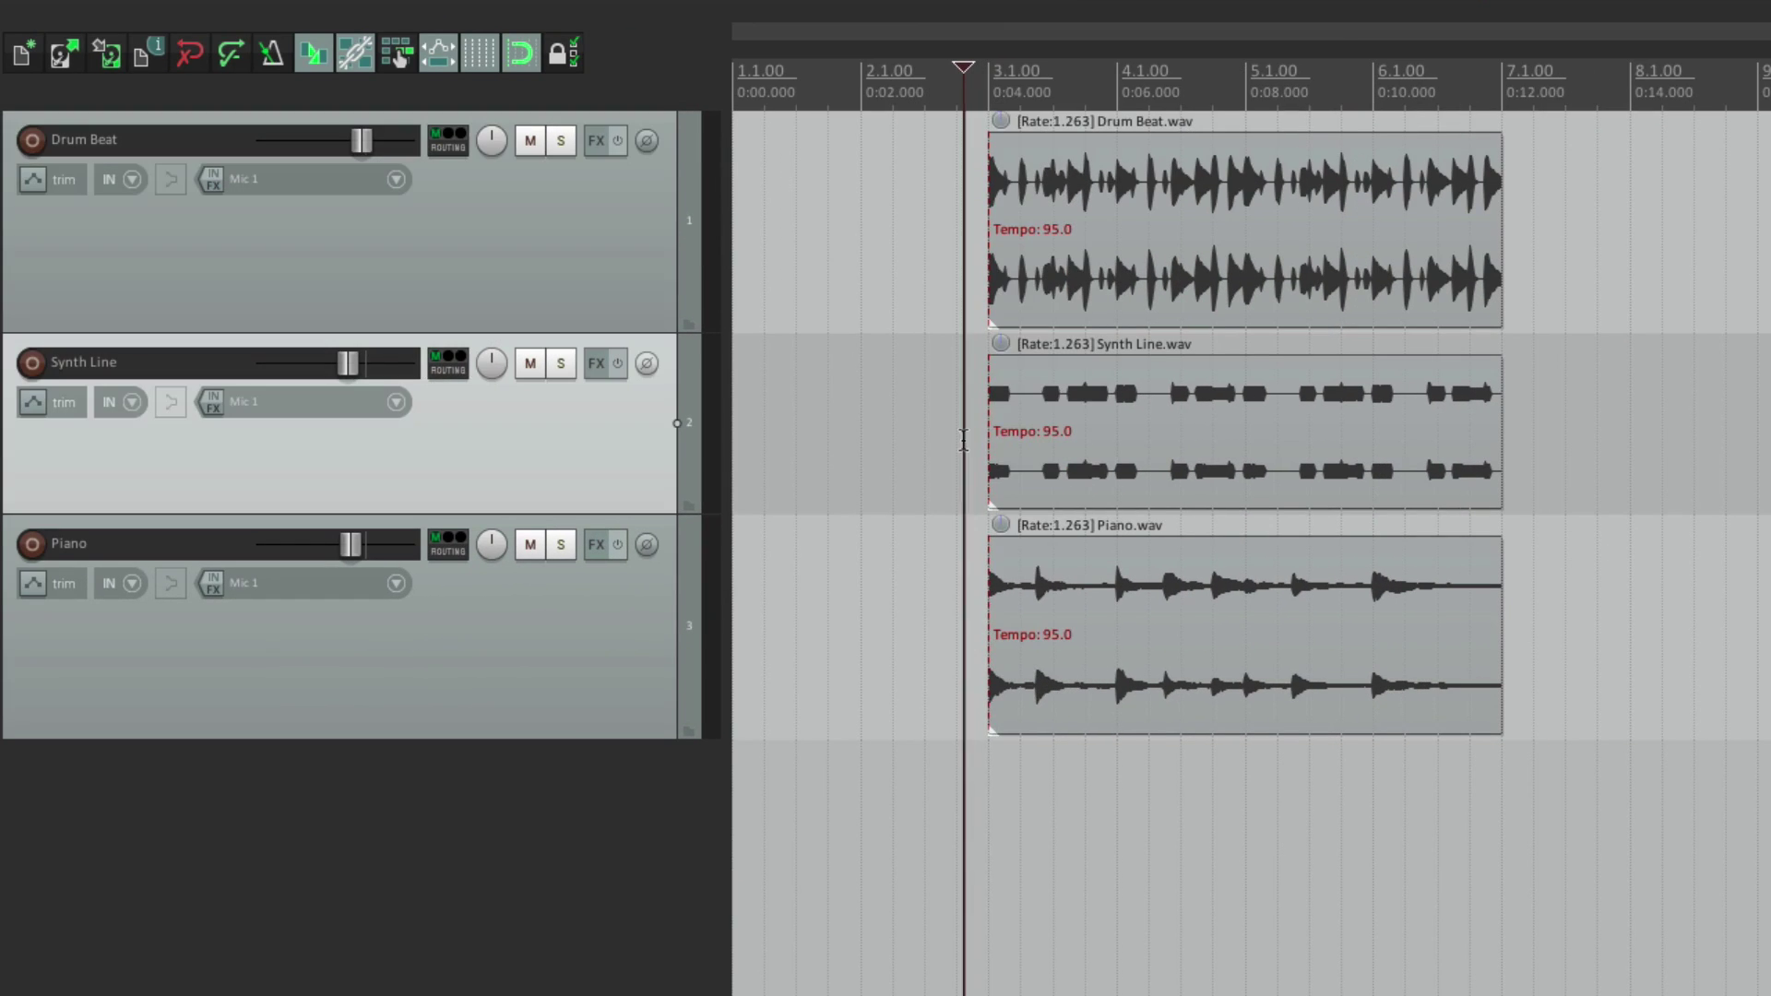
key("space")
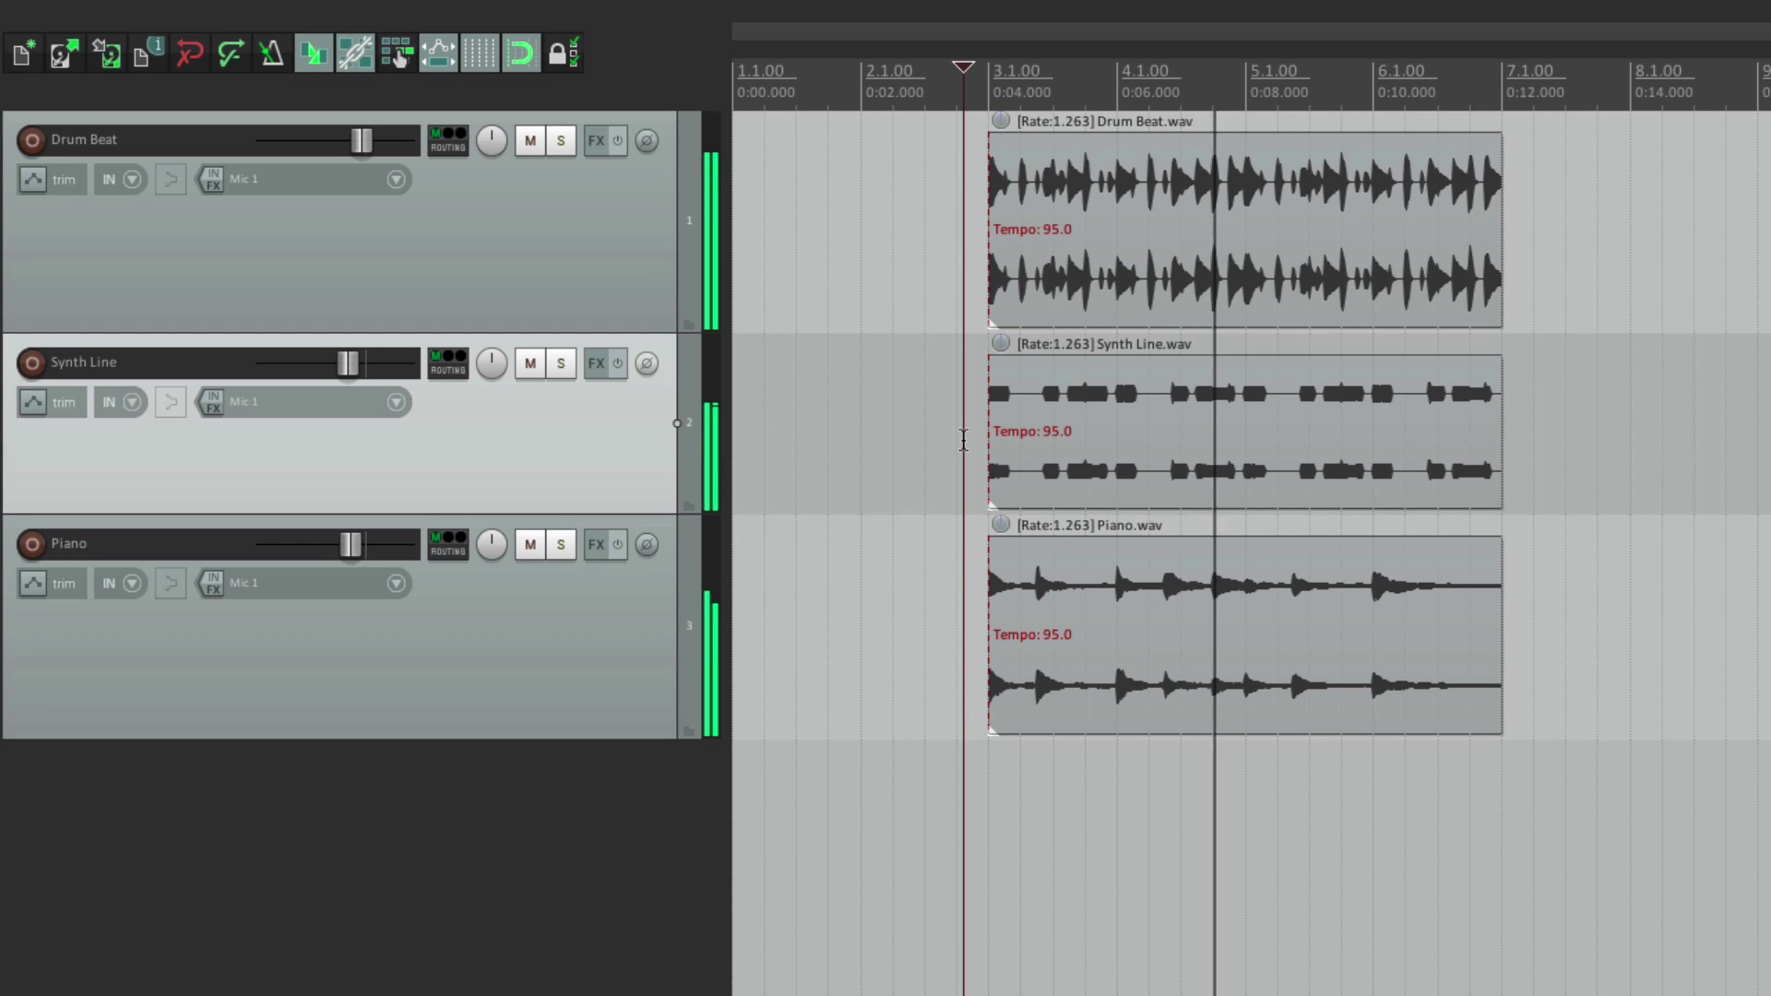
key("space")
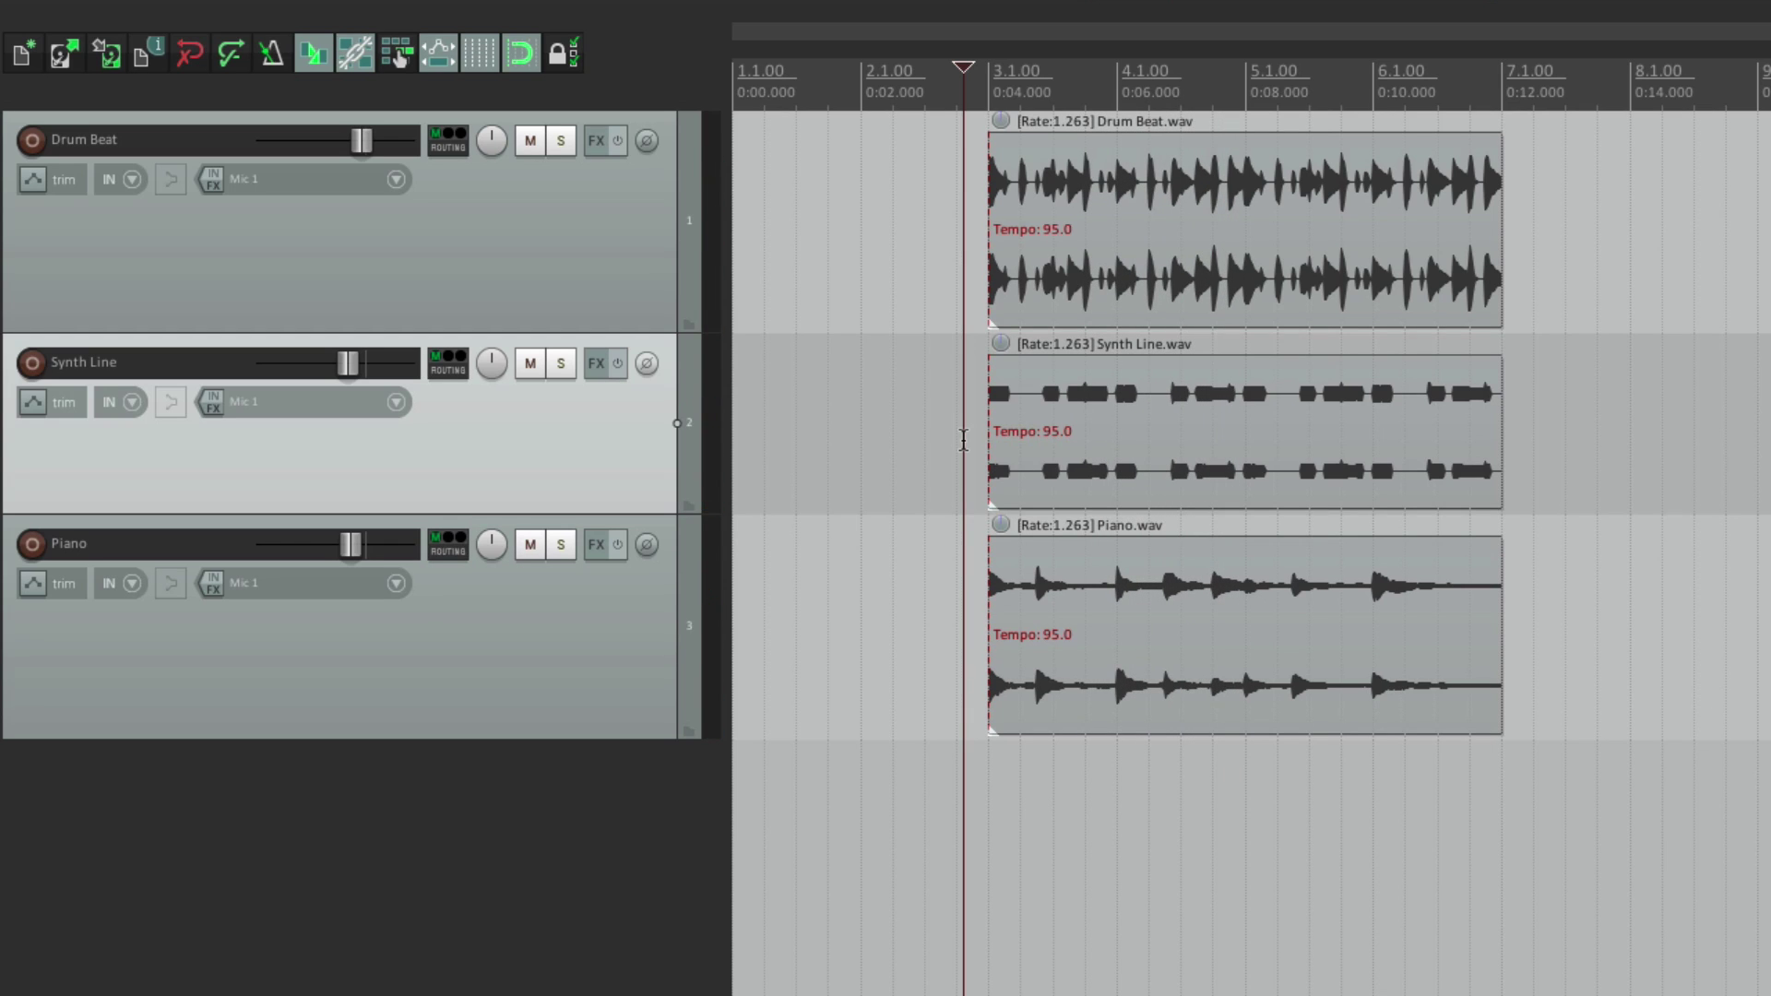
key("ctrl+z")
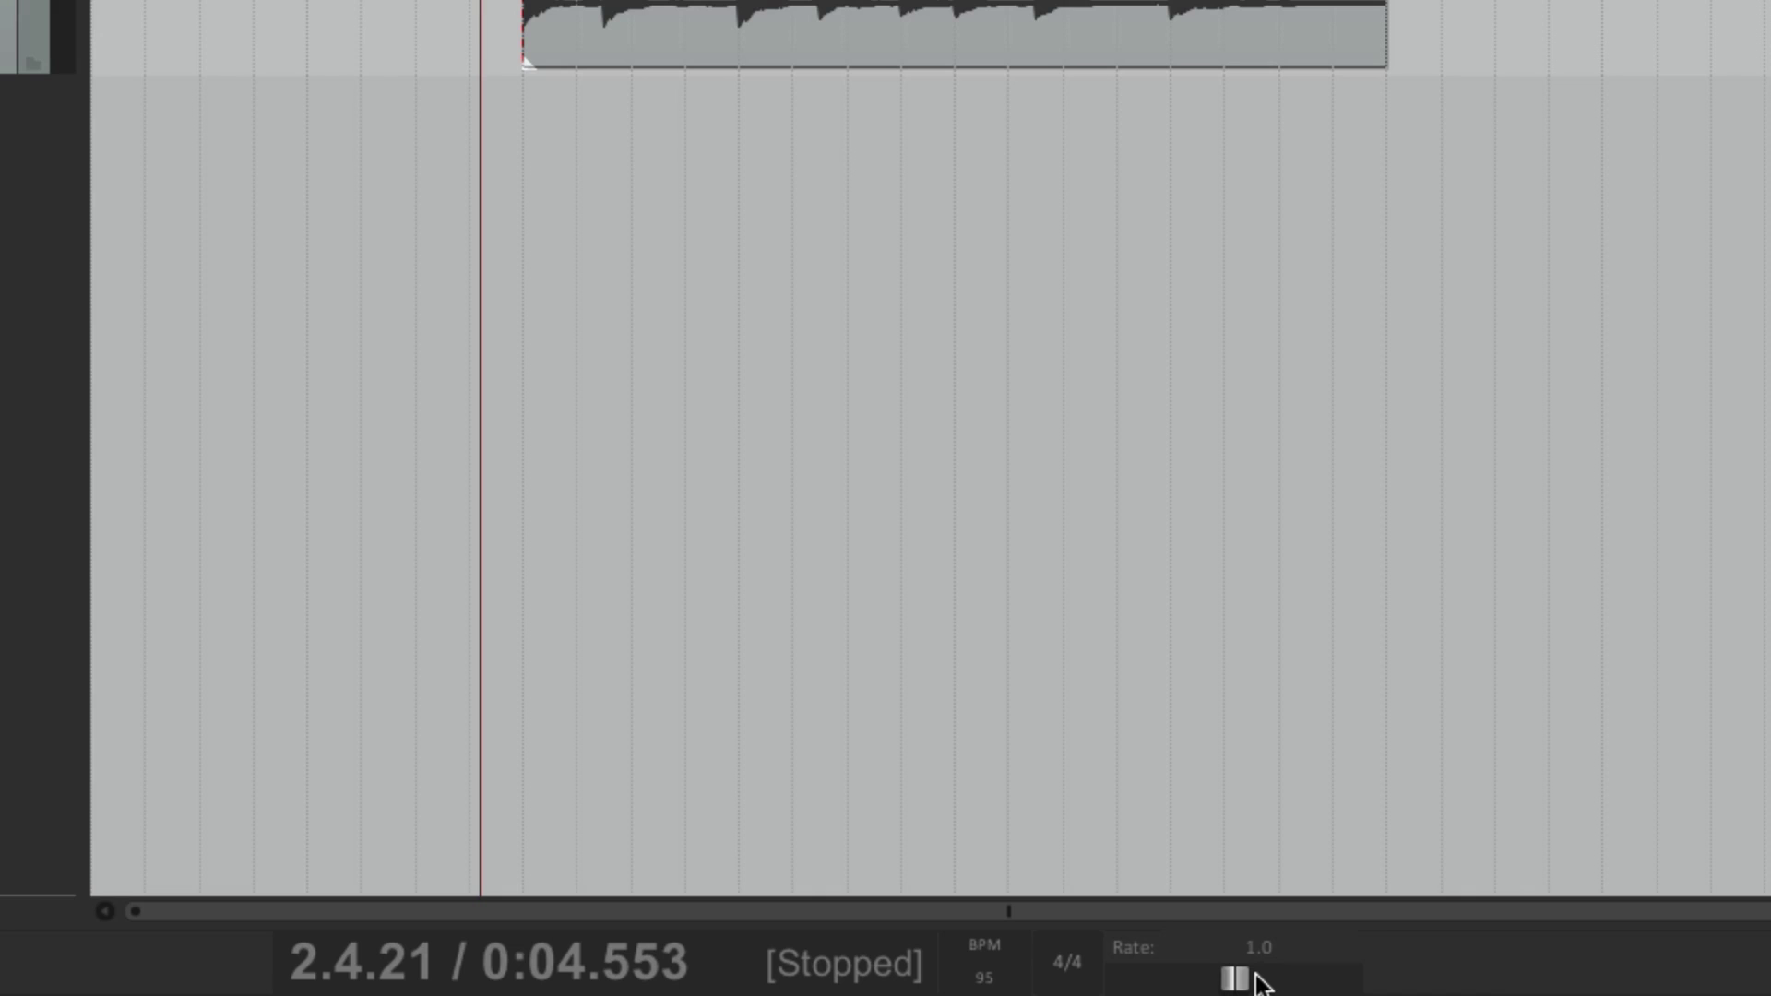
Step: Play the project at about 2.4, then about 0.7 playback rate
left_click_drag(1236, 980, 1286, 979)
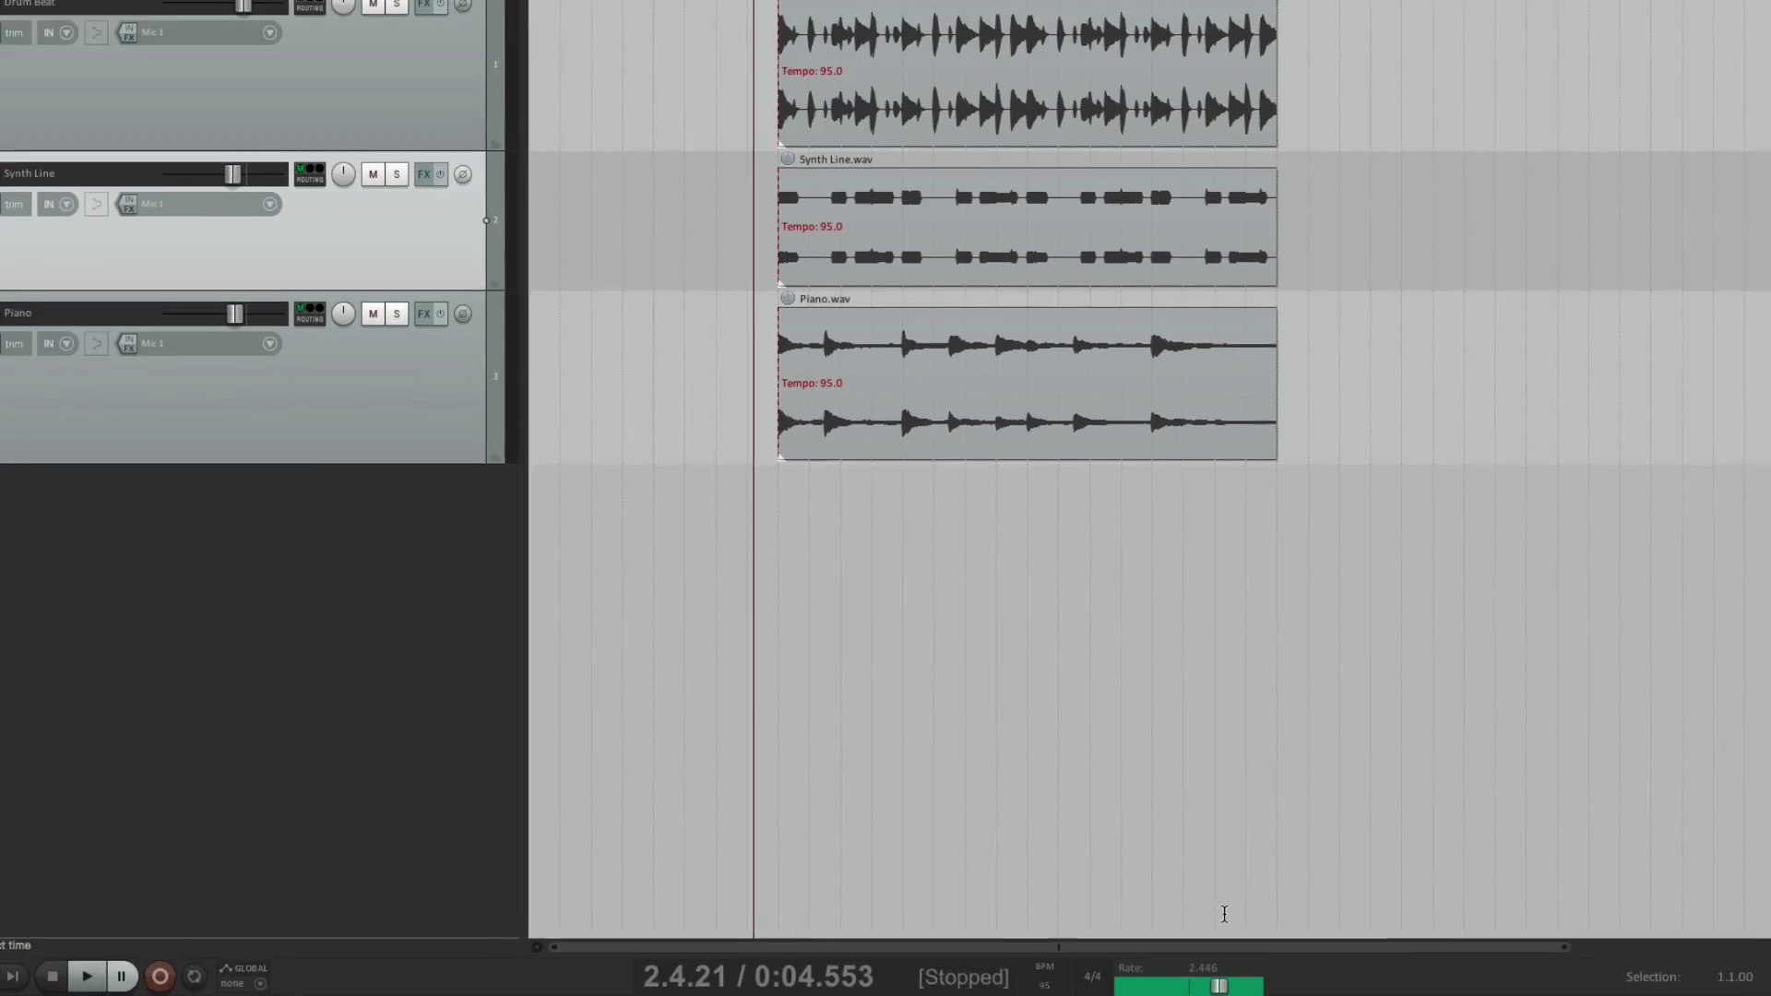
key("space")
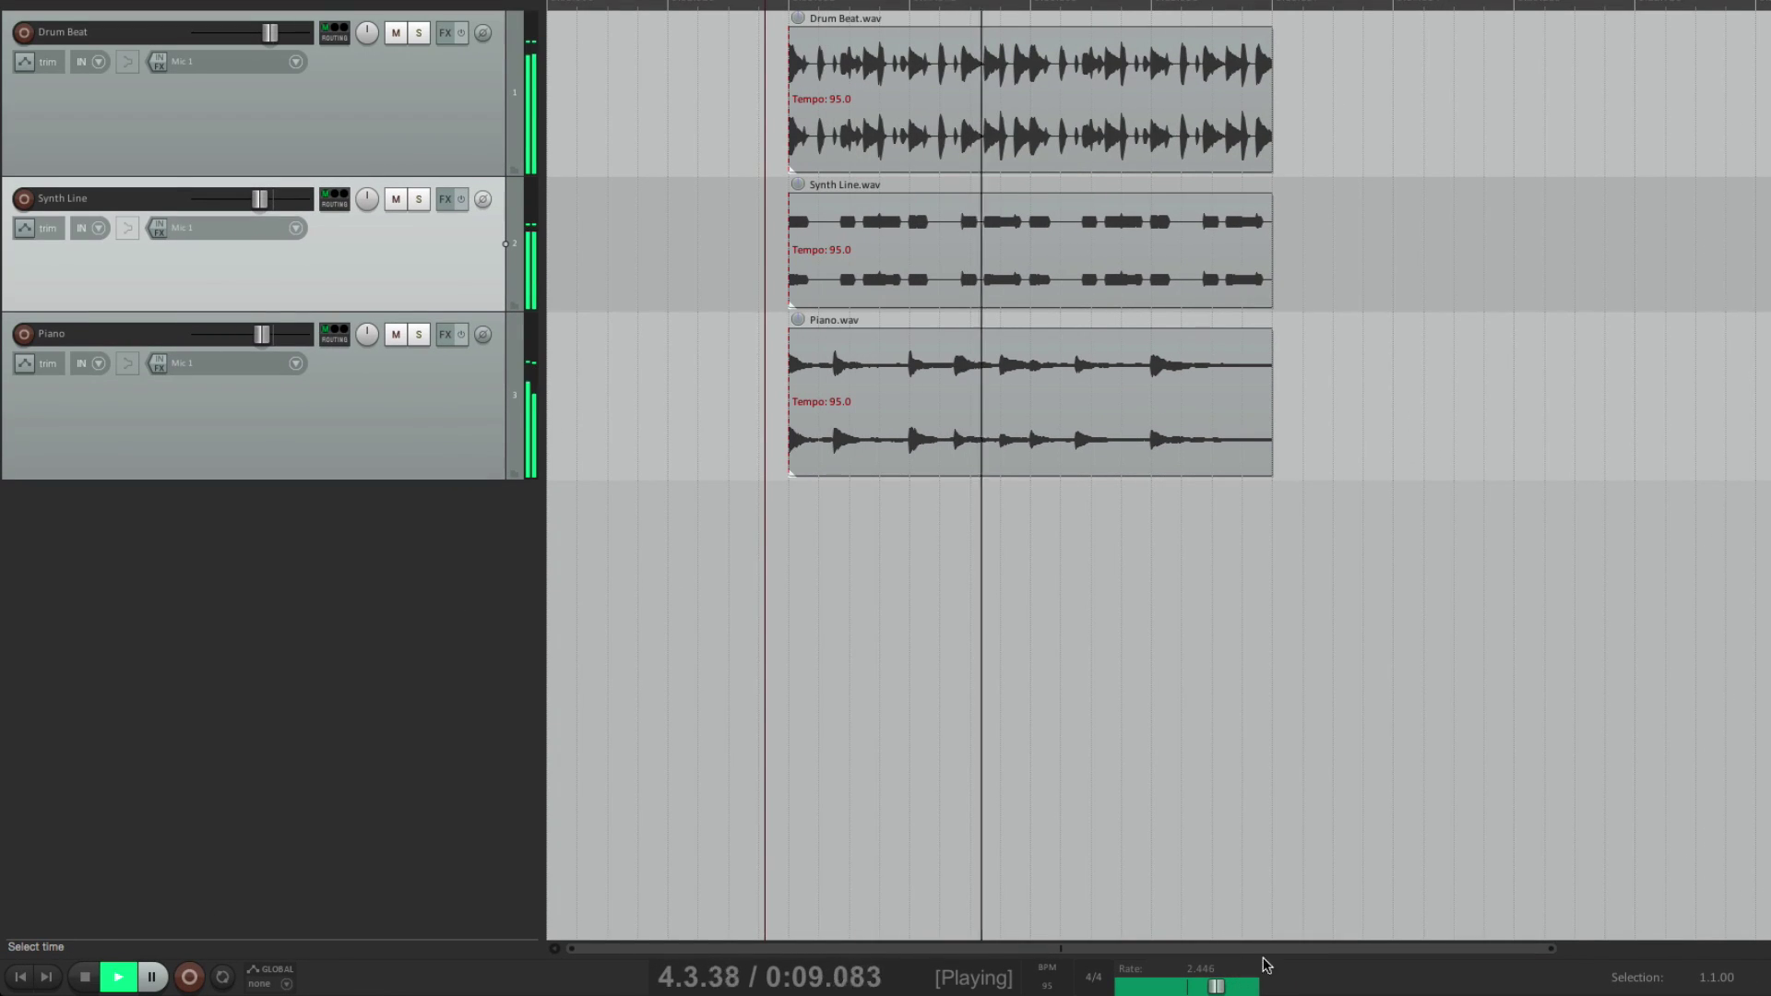
key("space")
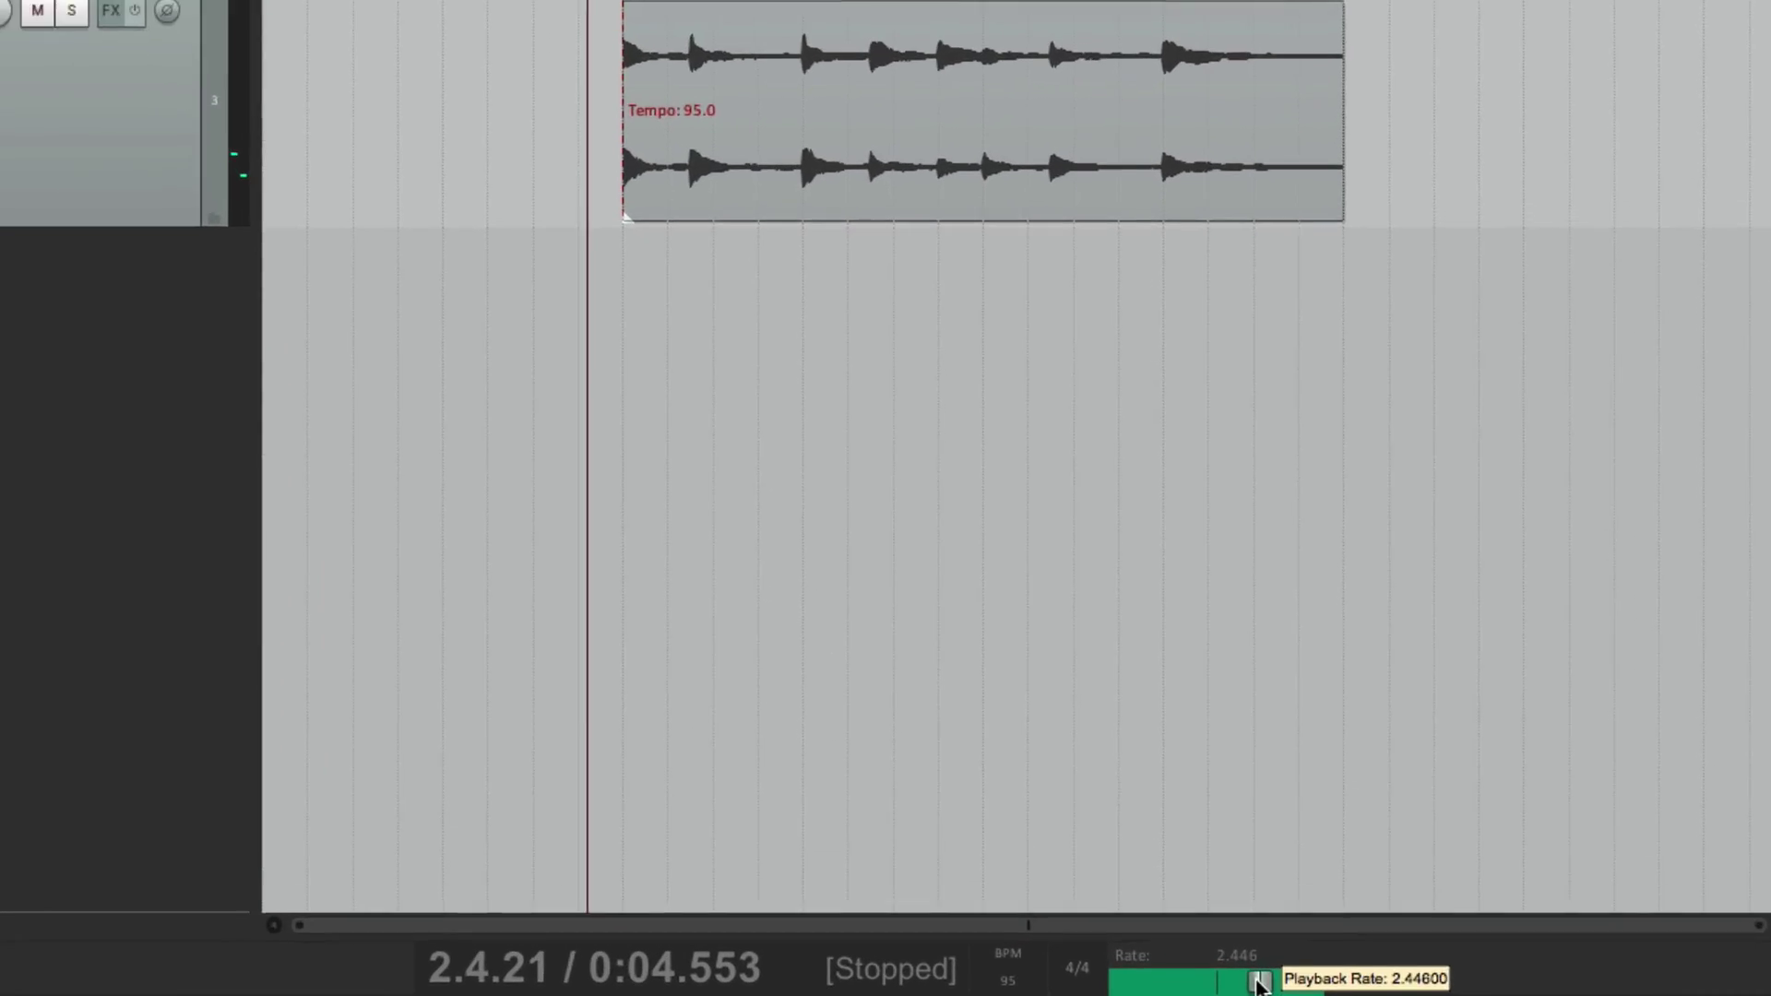
mouse_move(1215, 987)
left_mouse_down()
mouse_move(1162, 988)
mouse_move(1205, 986)
left_mouse_up()
key("space")
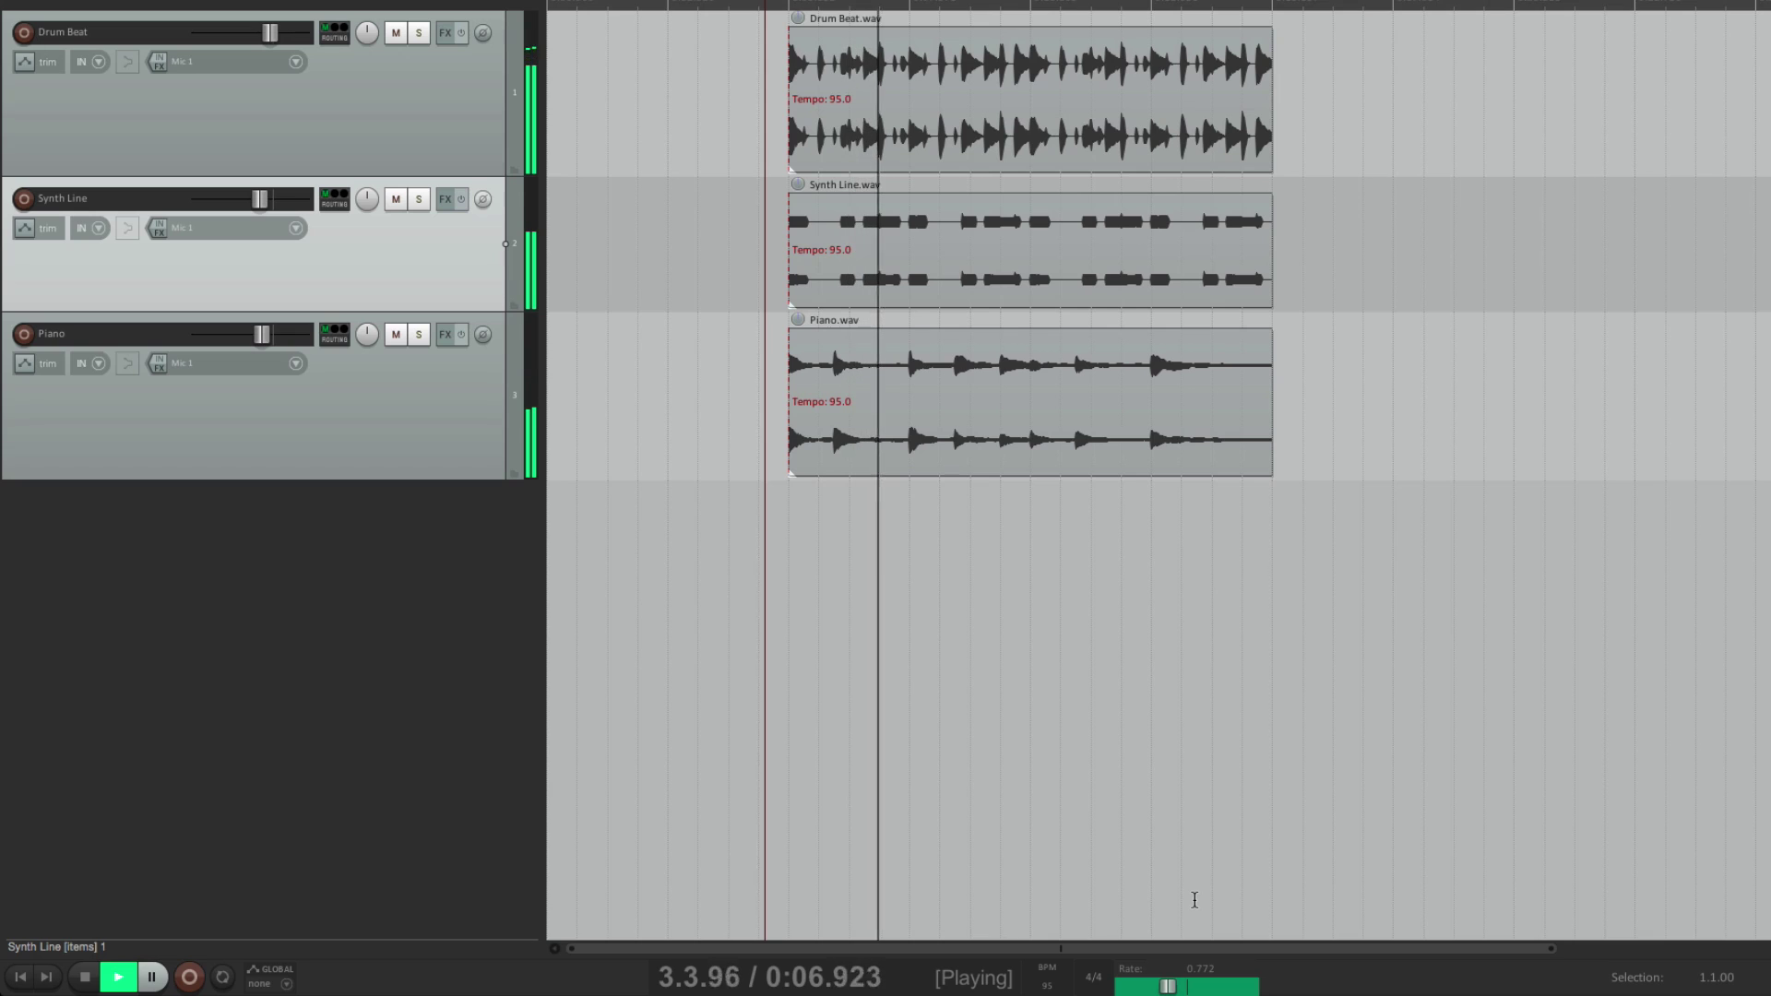
key("space")
Step: Reset the playback rate to 1.0 and play the project at normal speed
double_click(1168, 984)
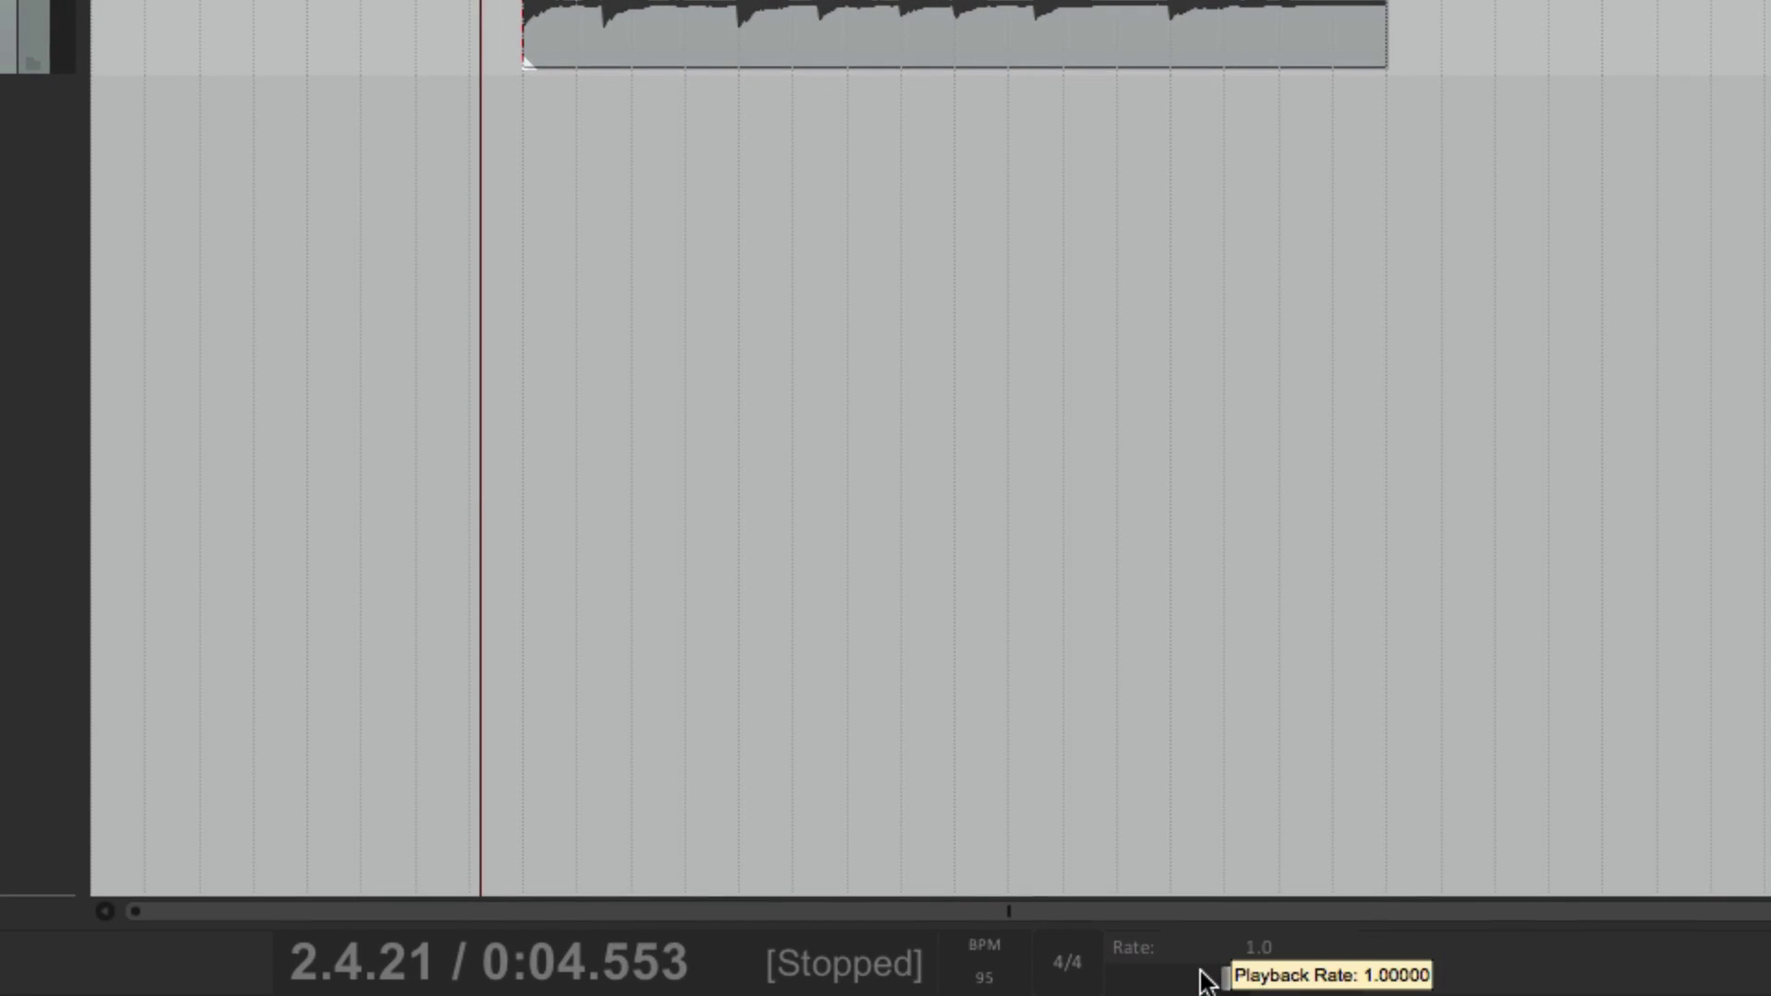
key("space")
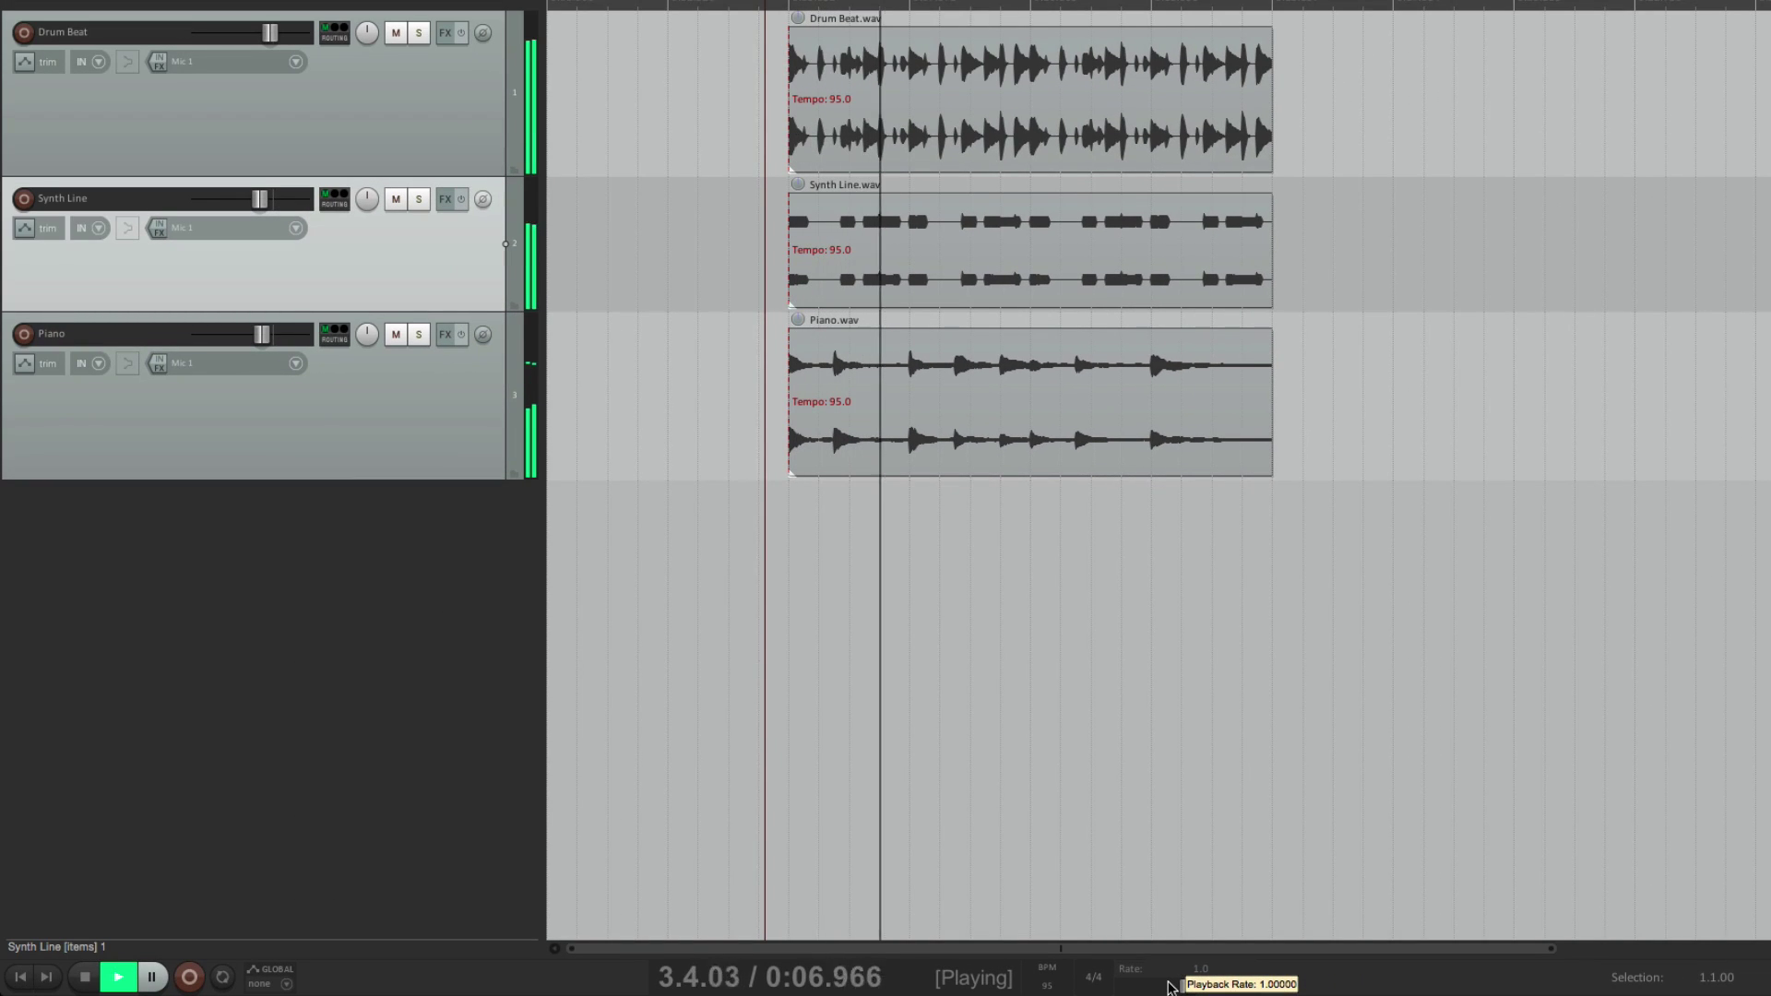
key("space")
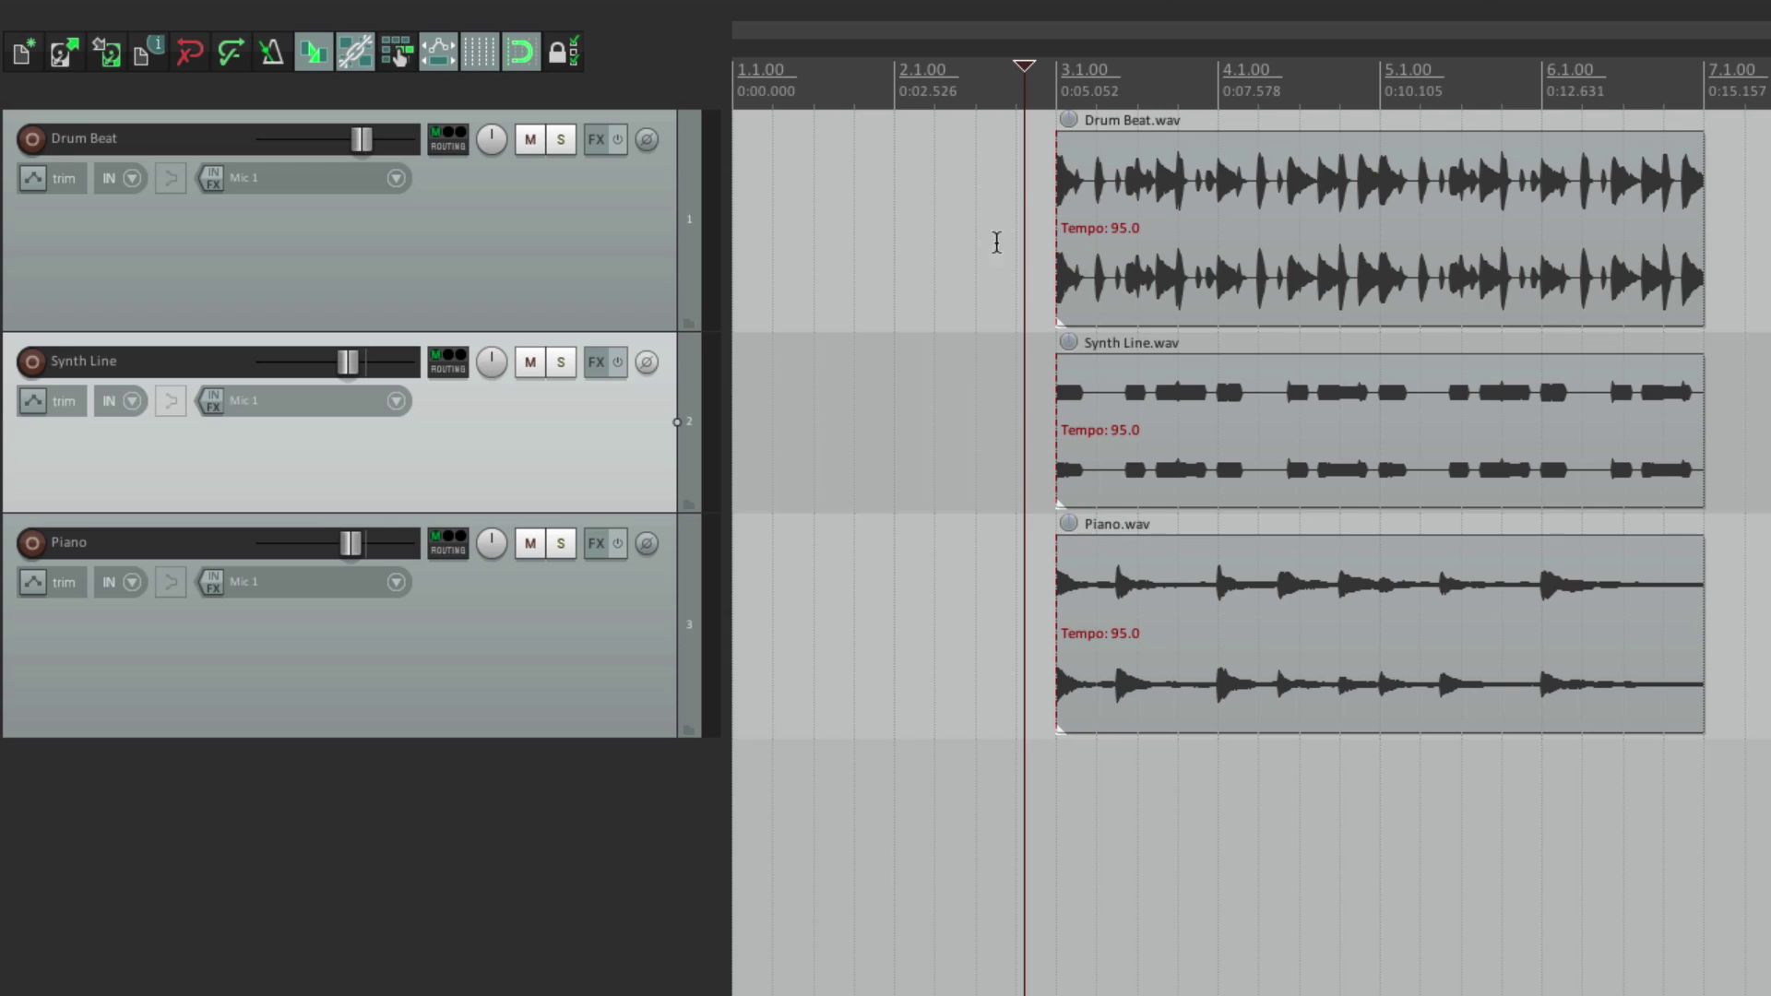
left_click(1026, 180)
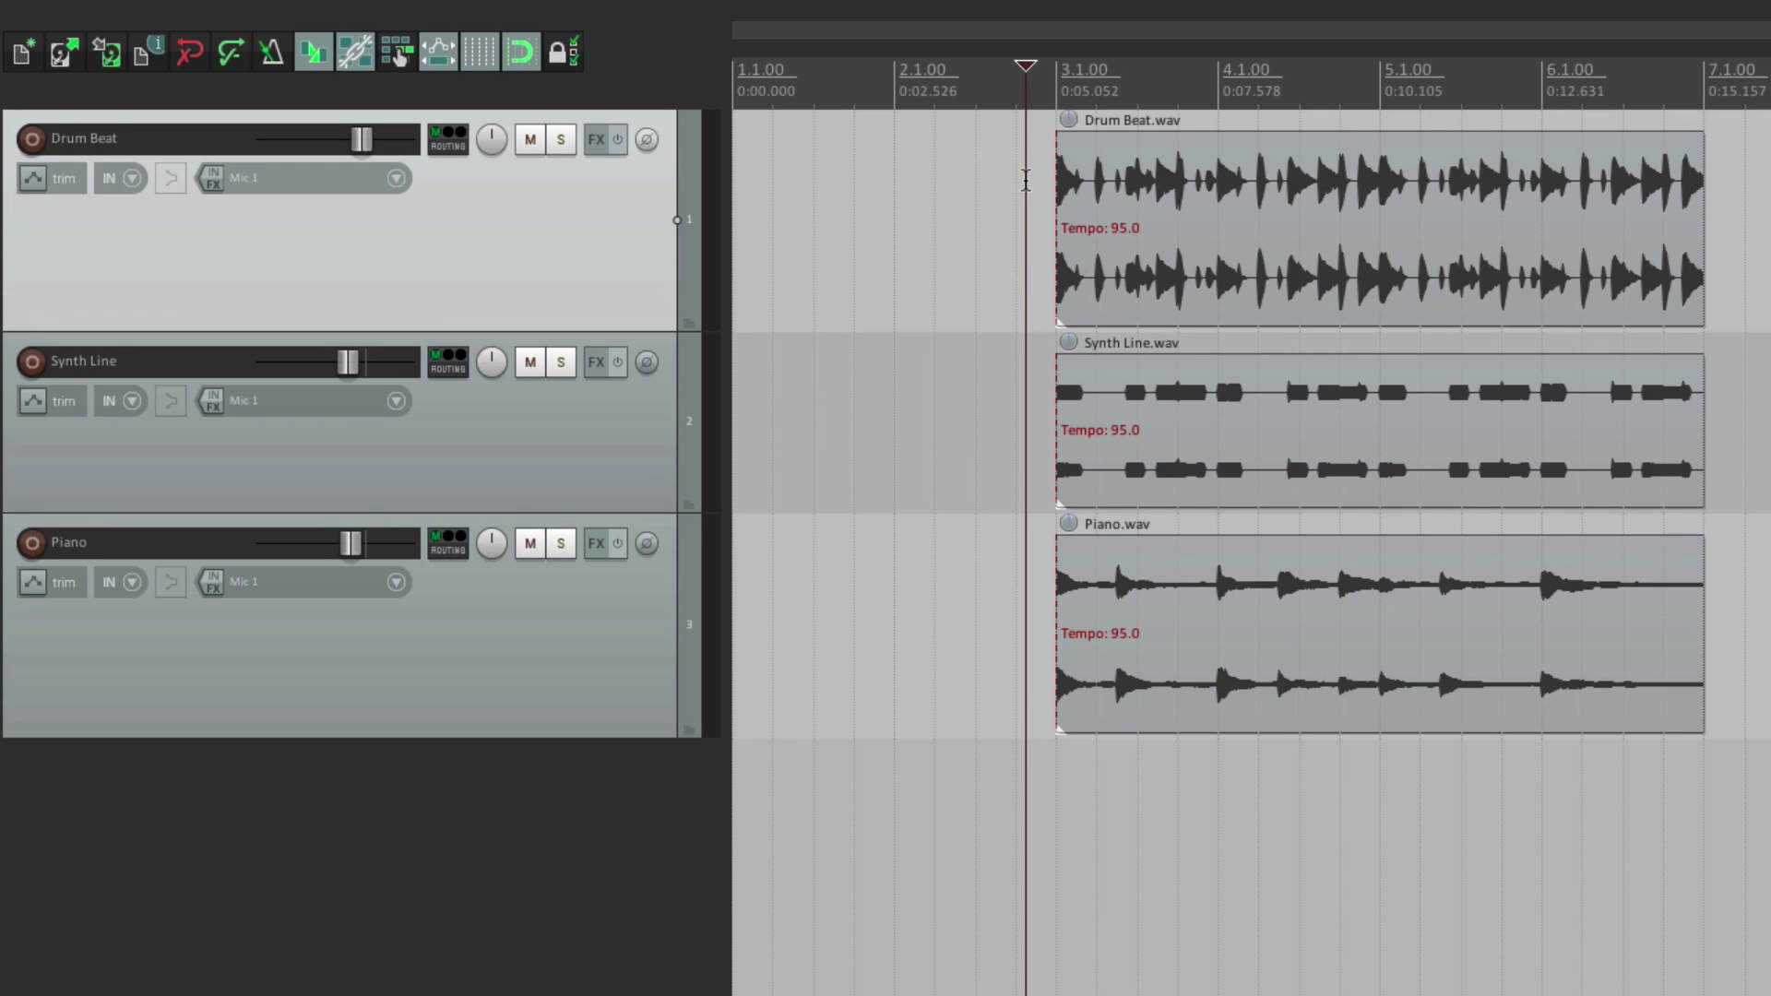
scroll(1052, 187, "up", 10)
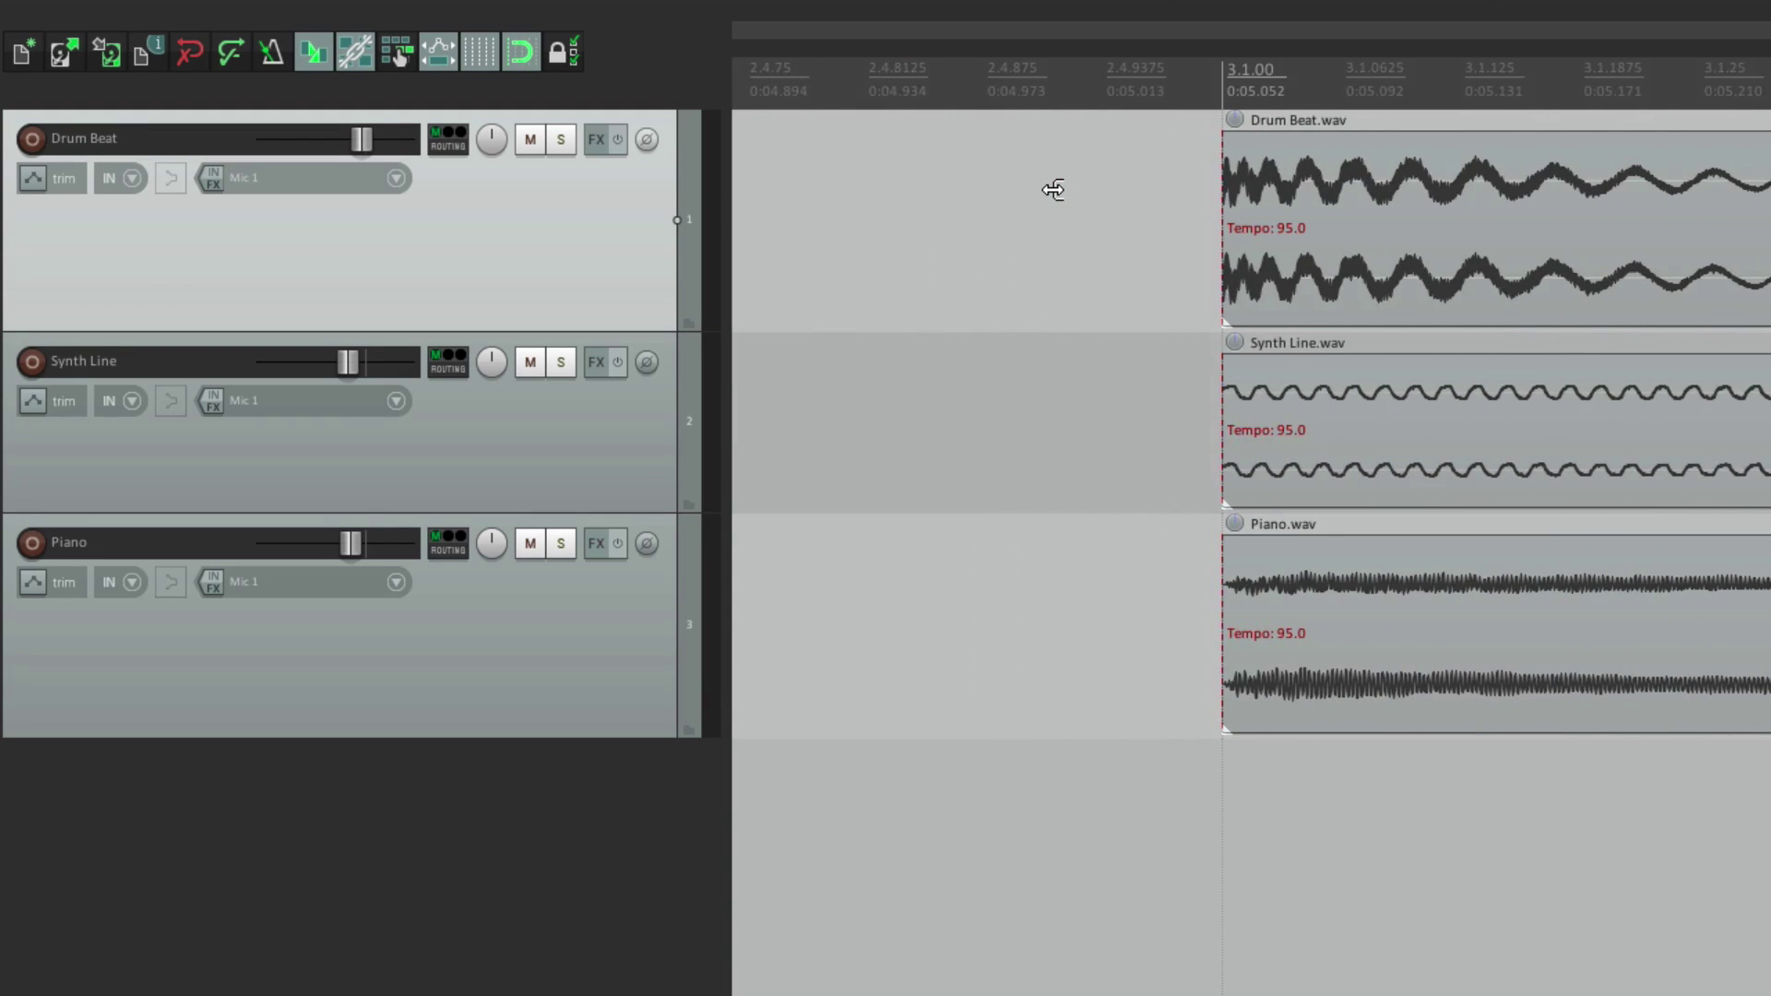
scroll(1052, 189, "down", 8)
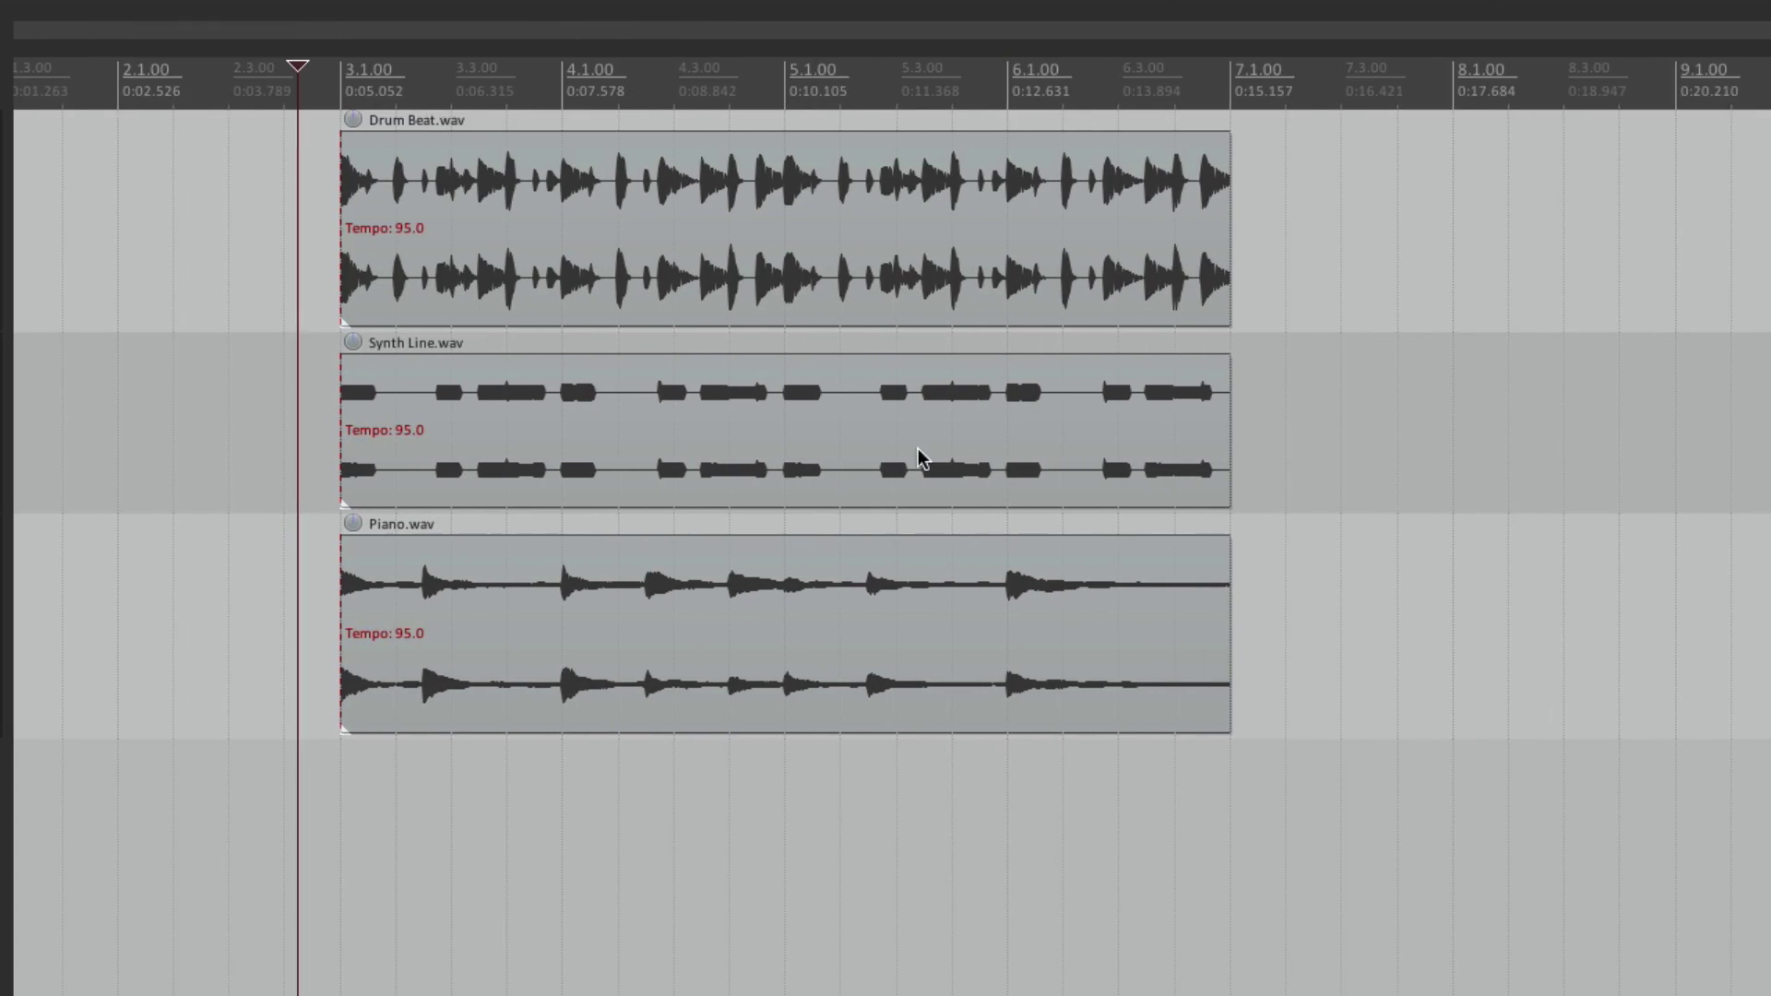
scroll(1622, 441, "up", 8)
scroll(905, 443, "down", 8)
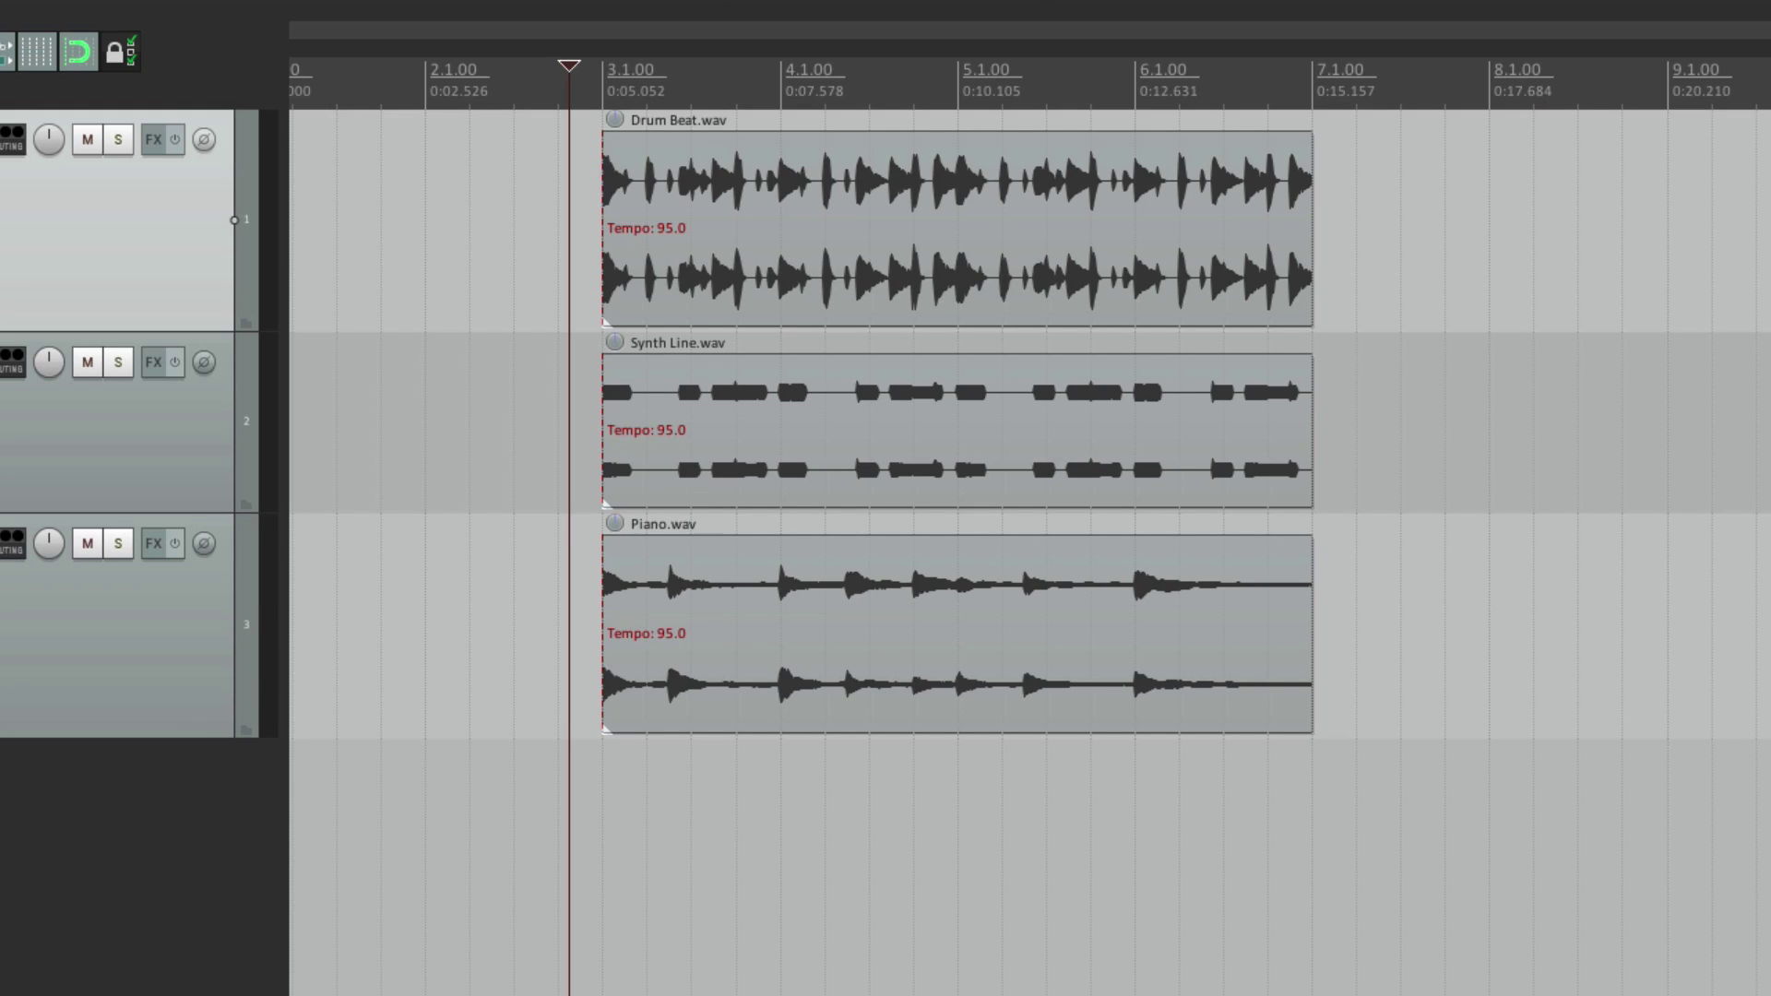
left_click(766, 177)
right_click(765, 178)
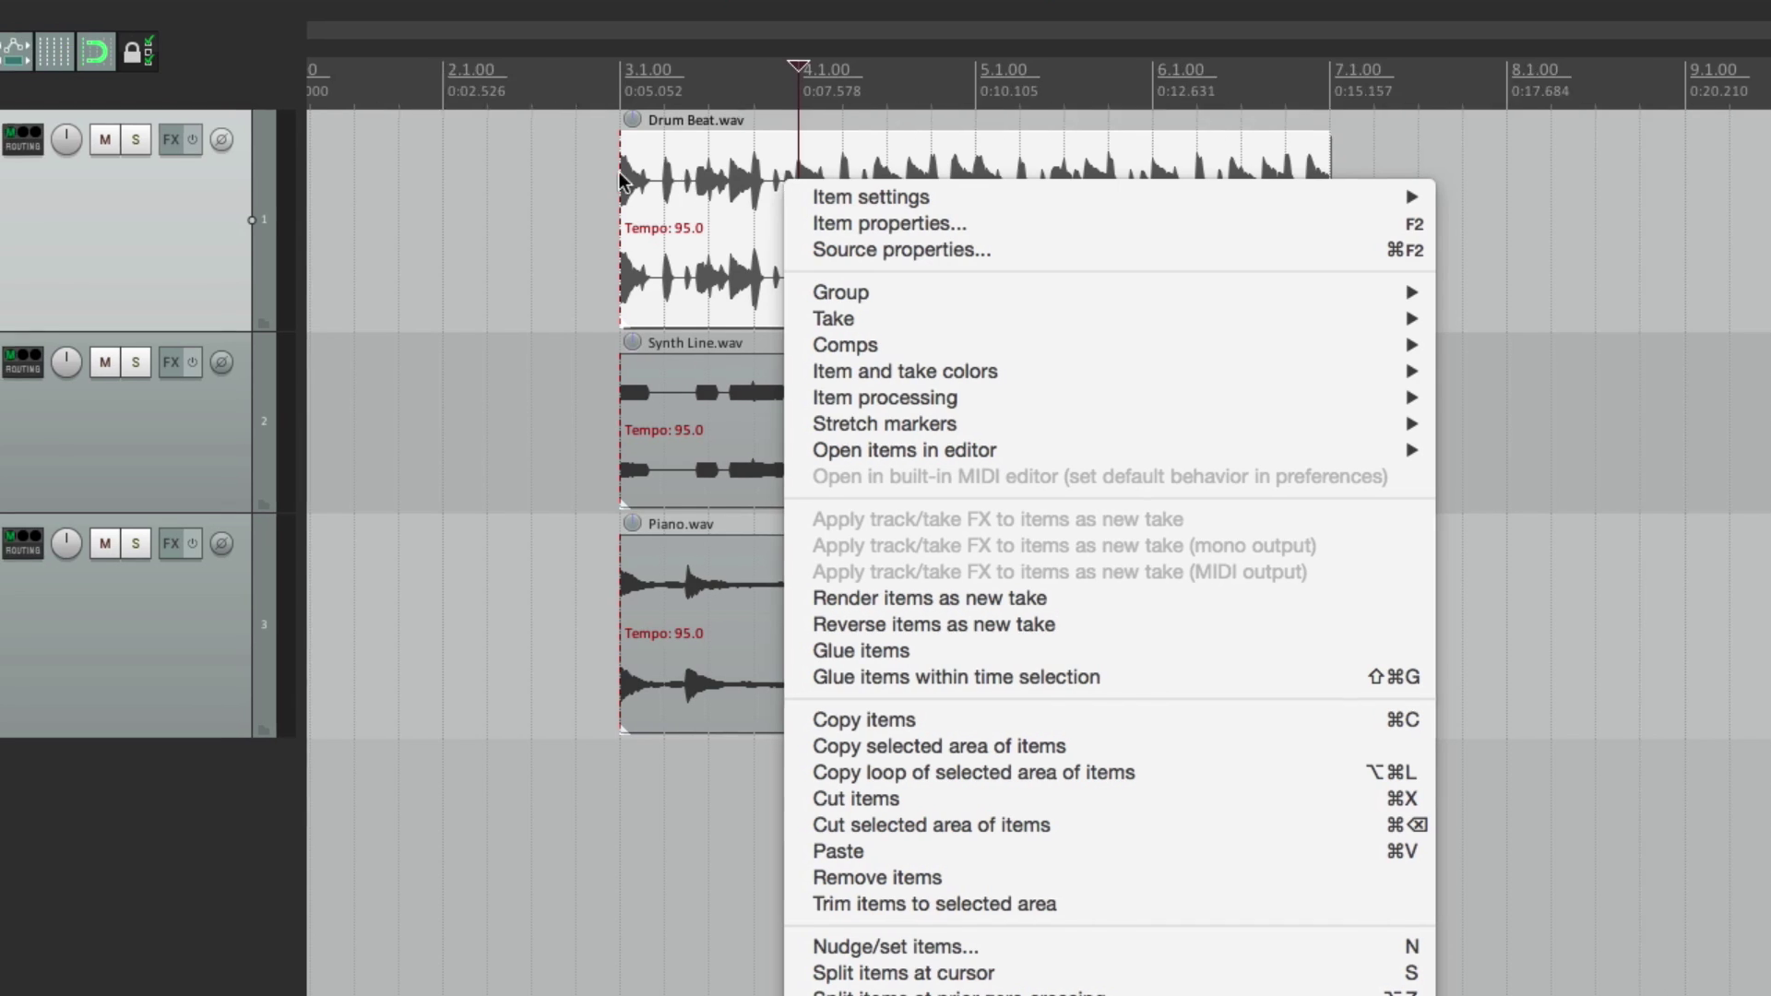
key("Escape")
right_click(183, 242)
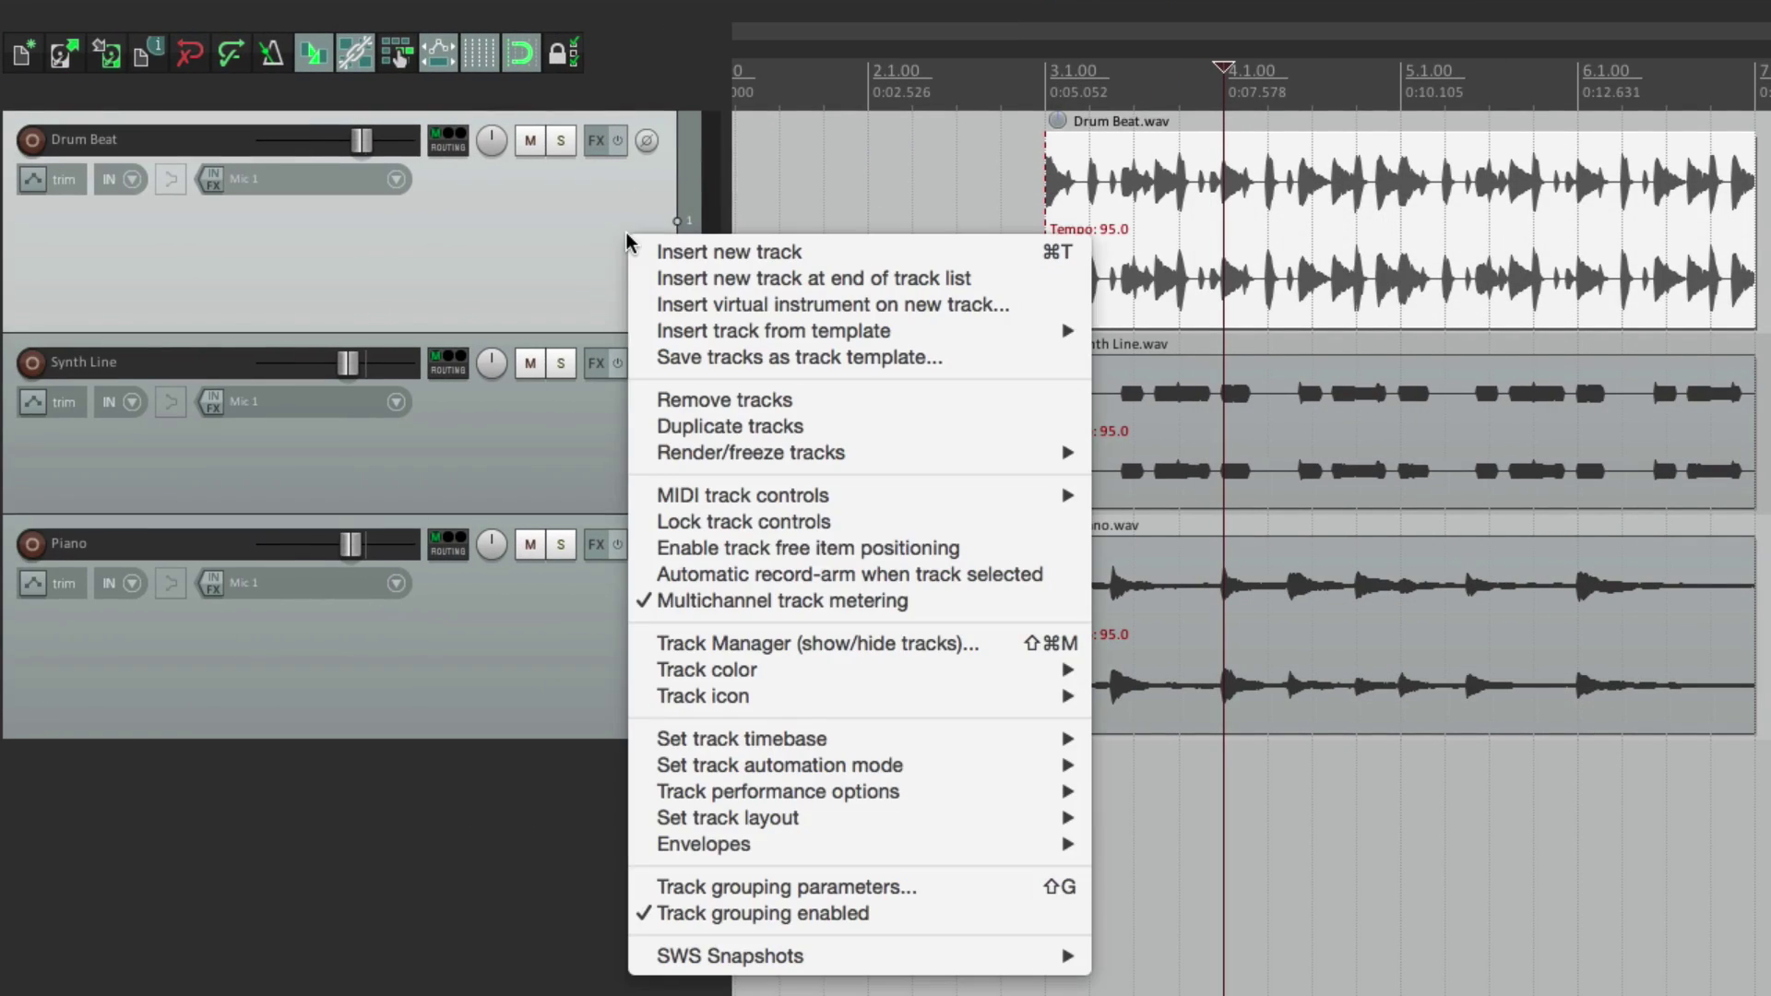
key("Escape")
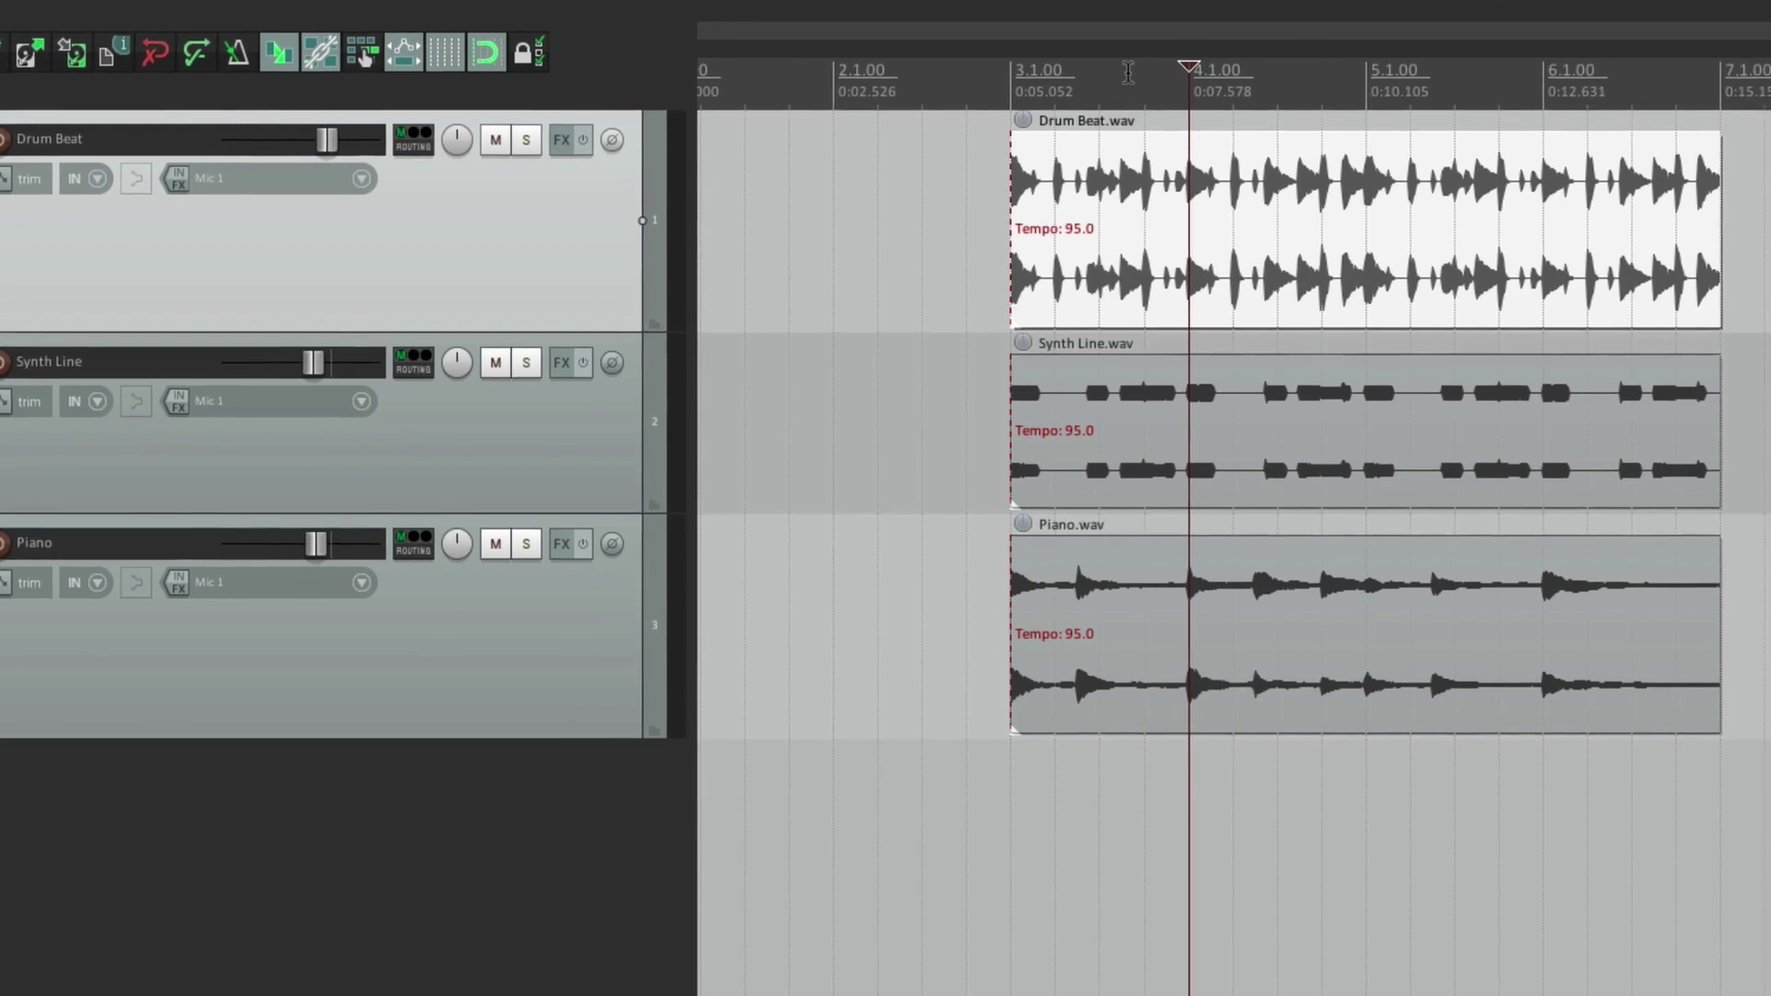
right_click(1163, 70)
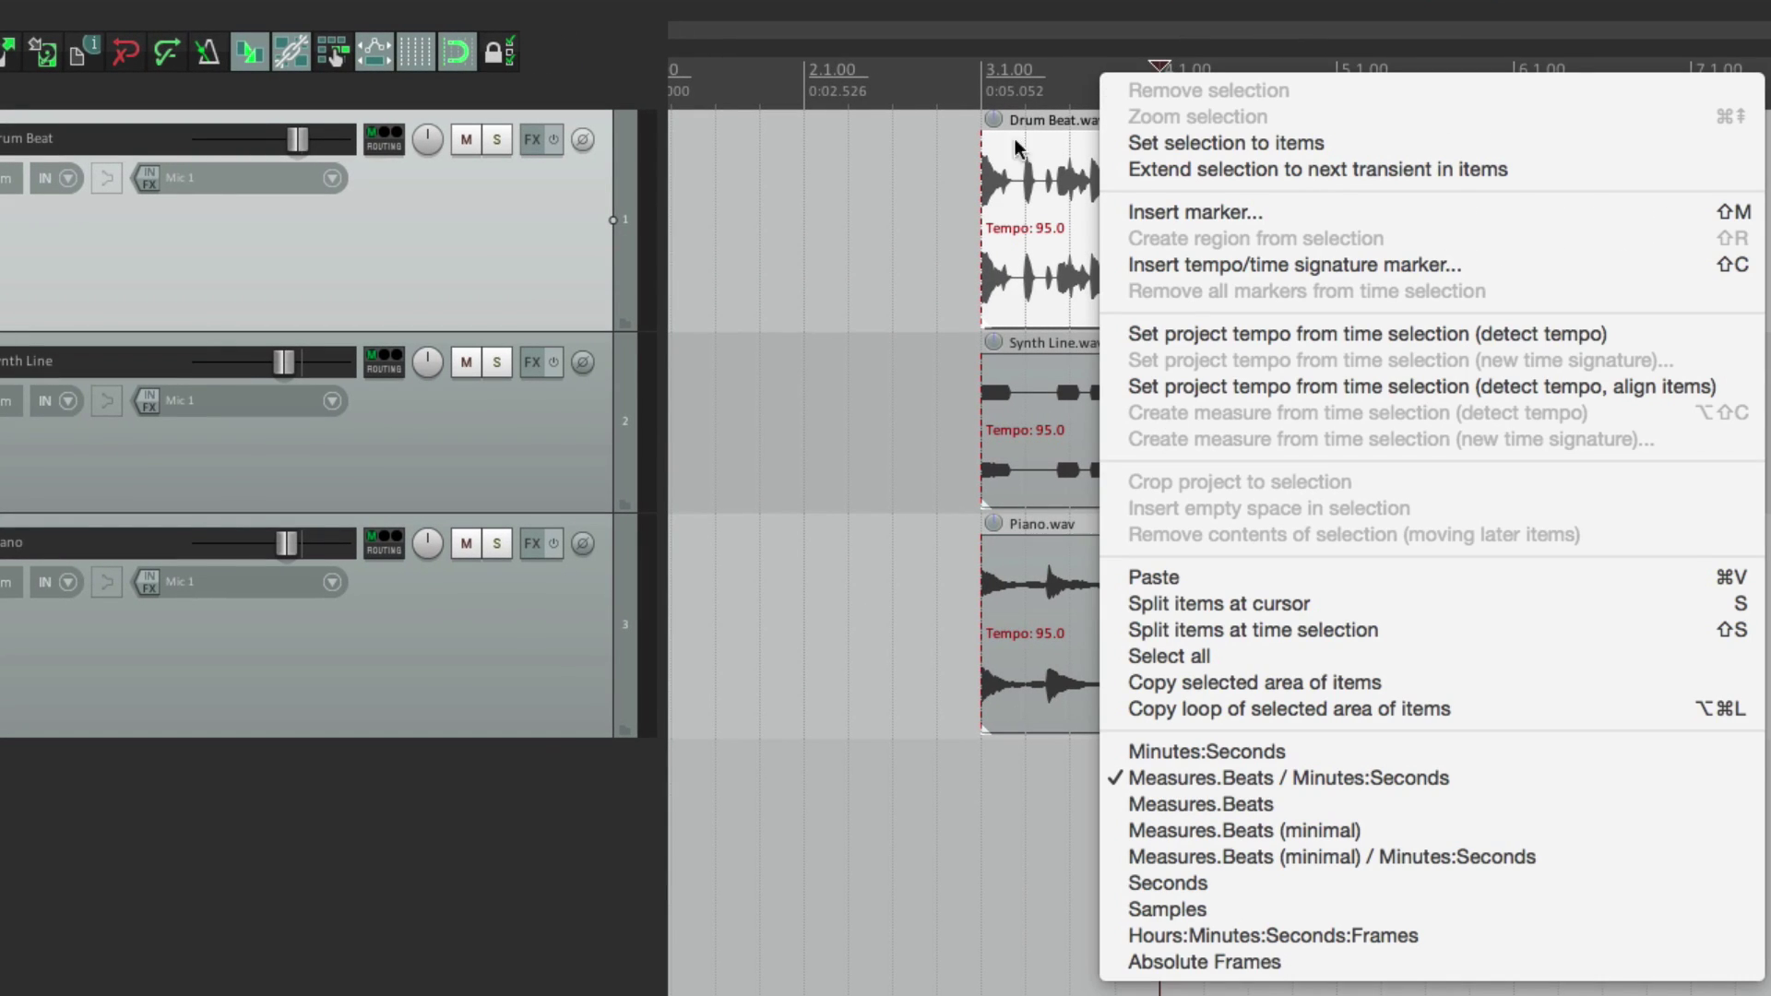
left_click(925, 196)
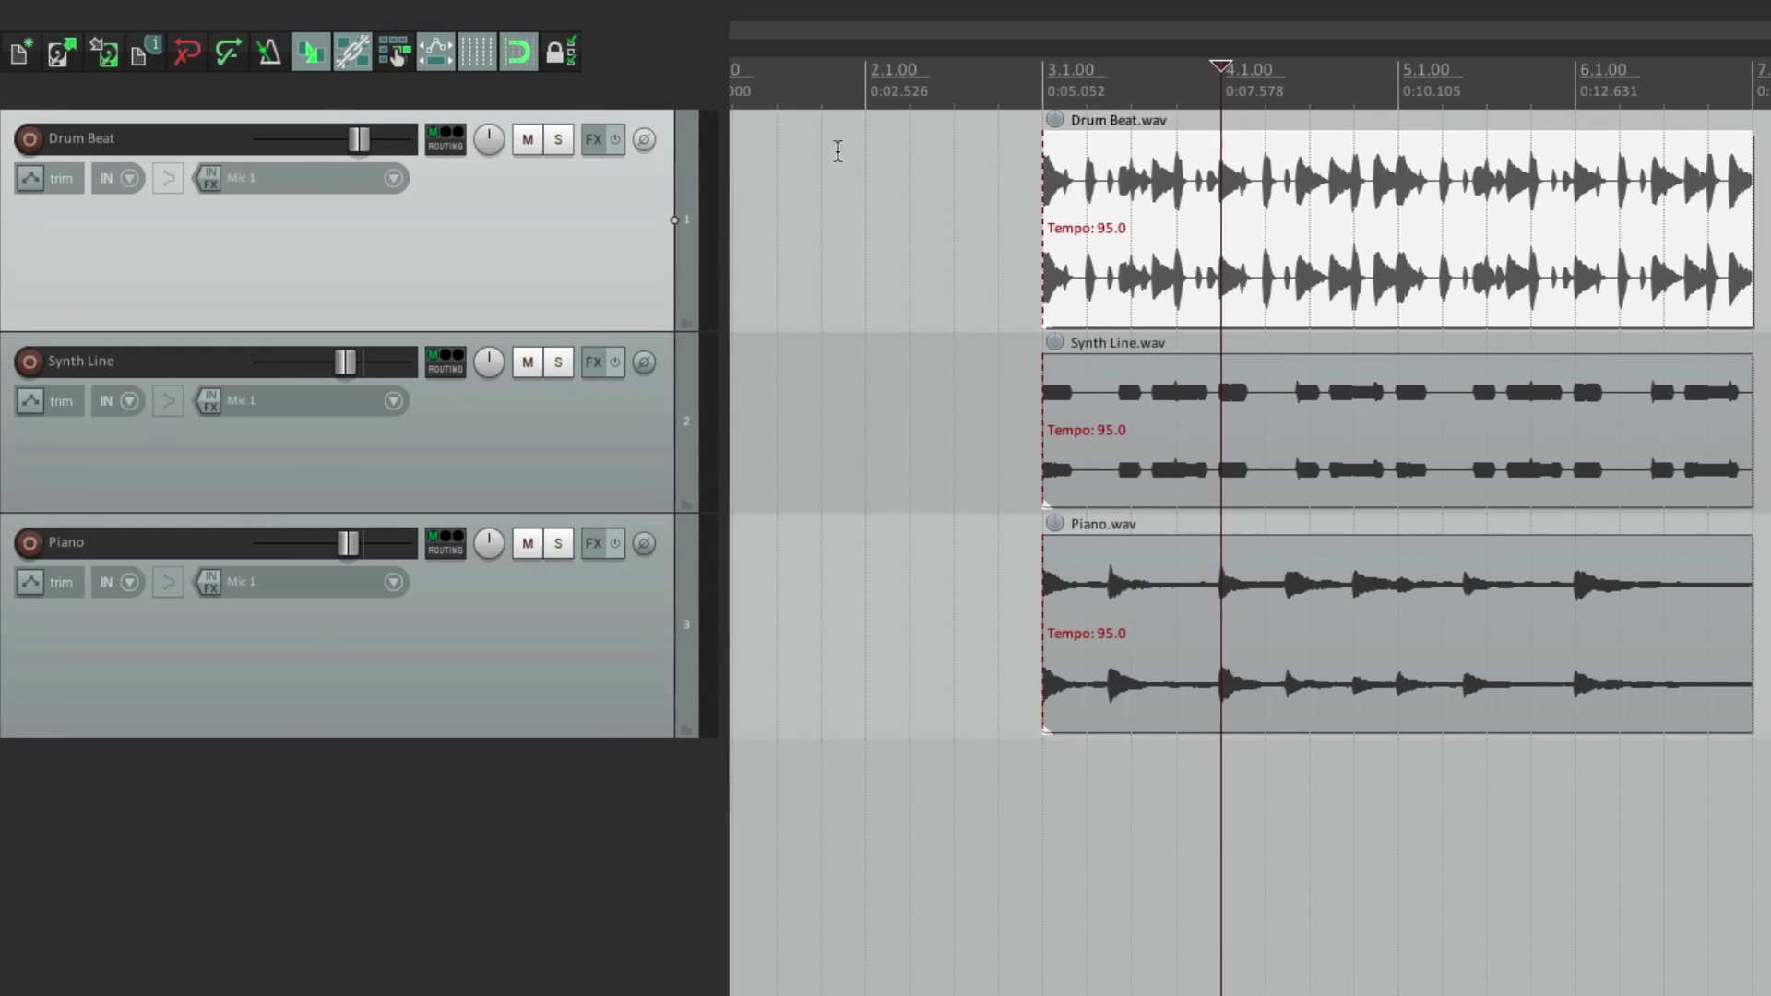
right_click(532, 148)
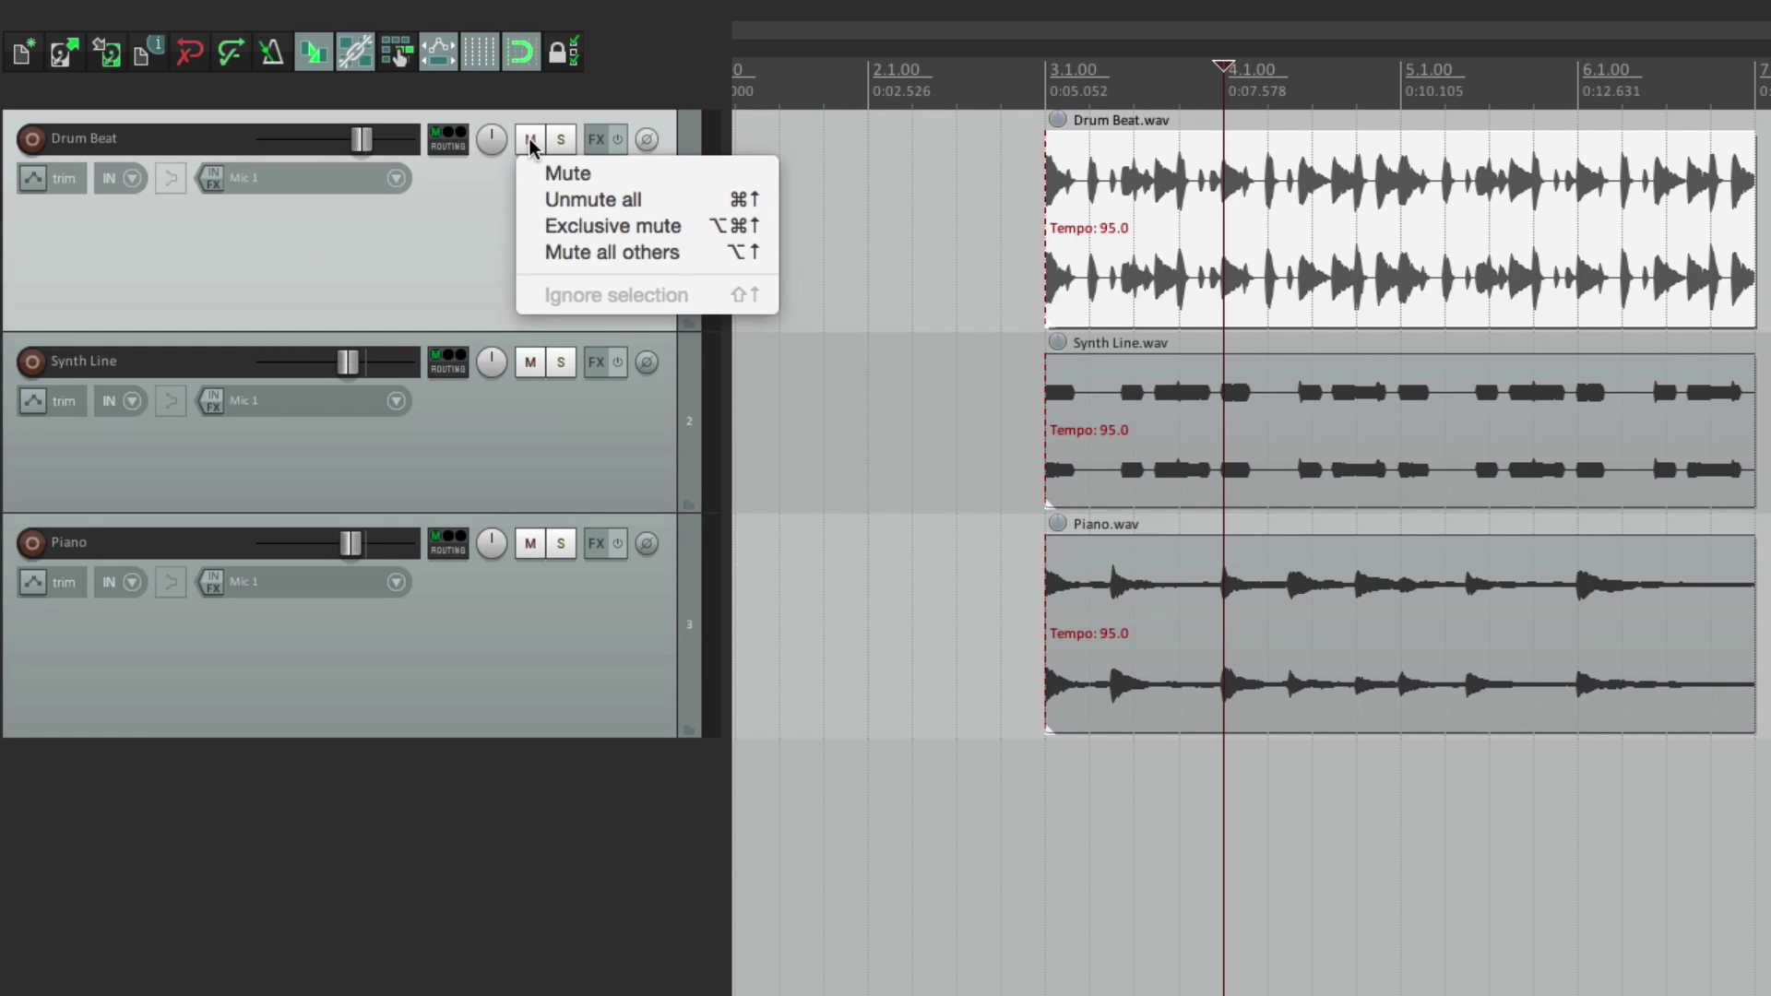
key("Escape")
right_click(560, 146)
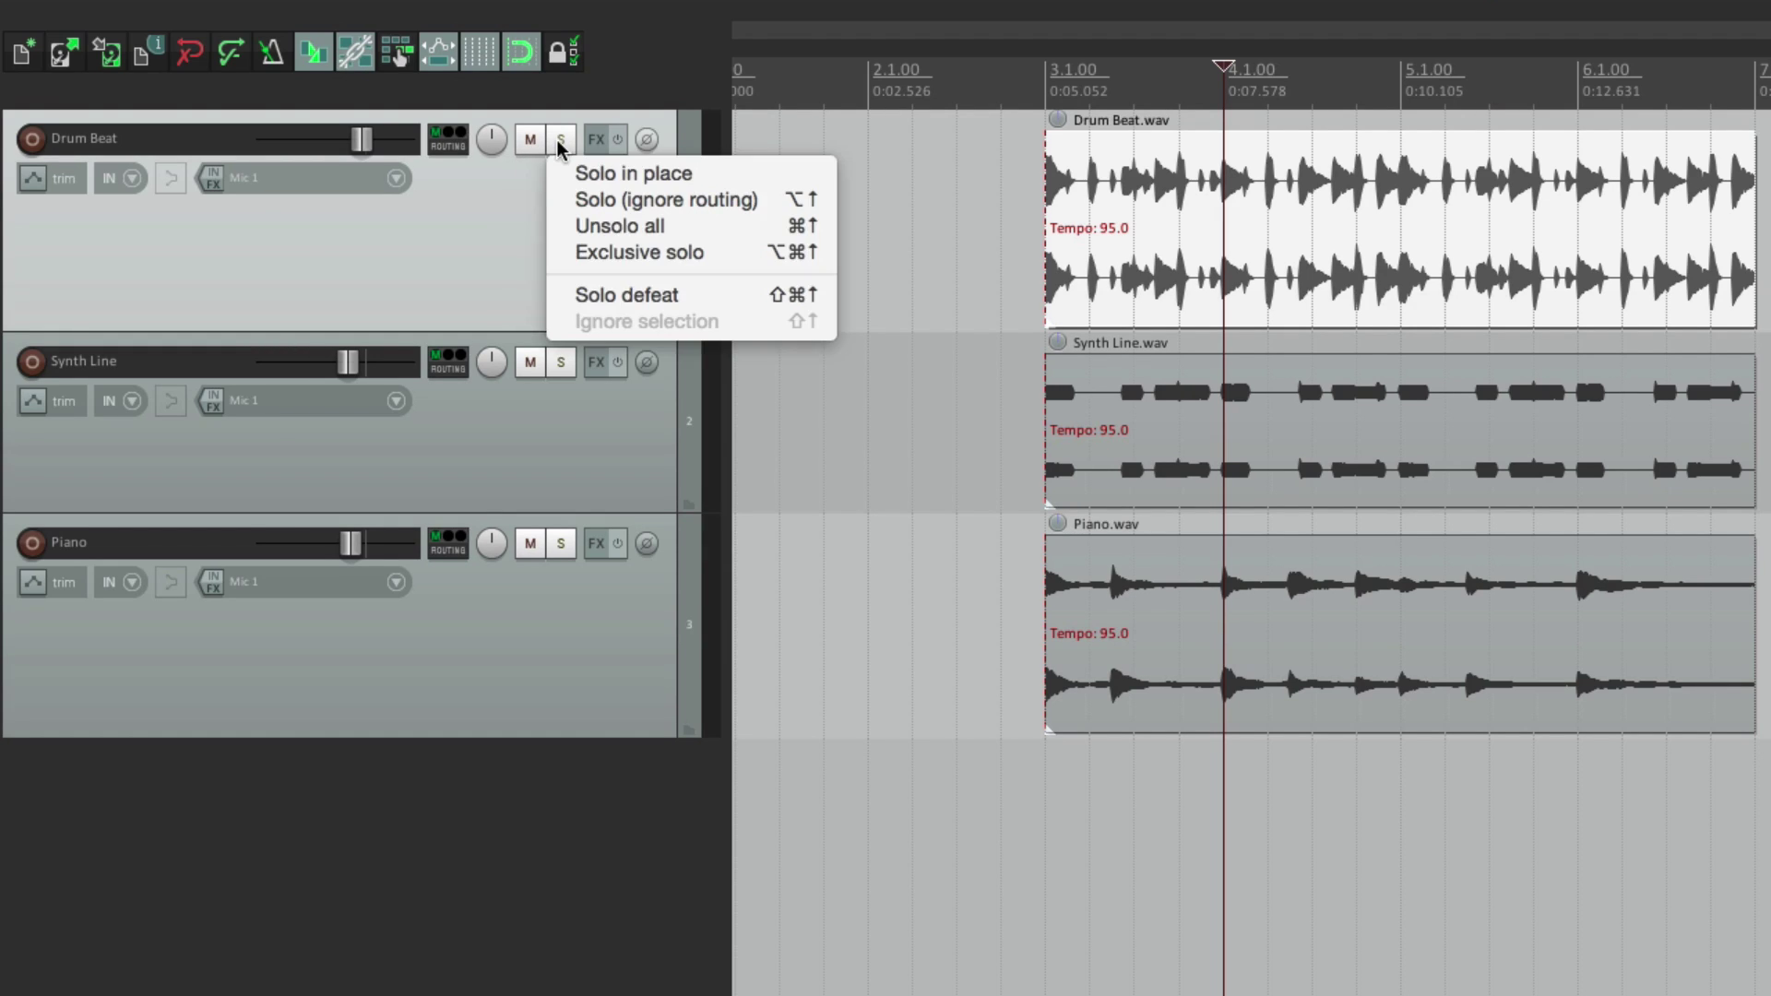
left_click(441, 233)
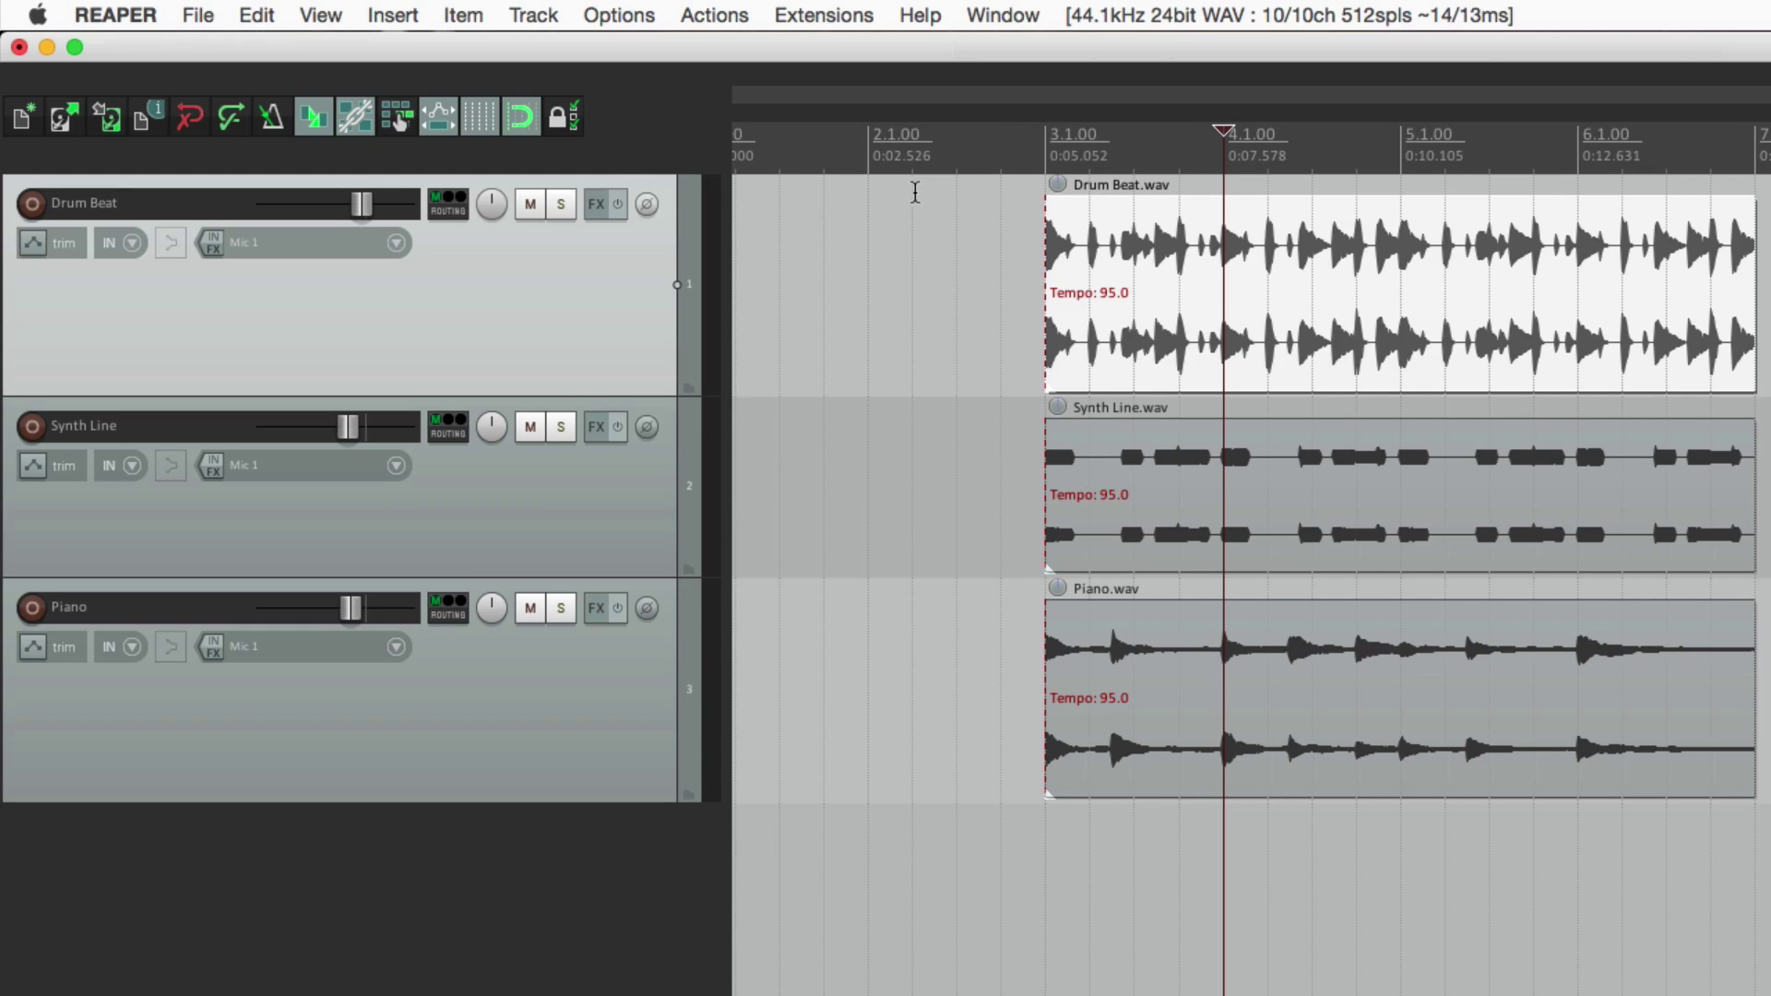
Step: Deselect the Drum Beat clip, browse the Insert and Item menus, then reach Options > Themes
left_click(979, 238)
left_click(824, 13)
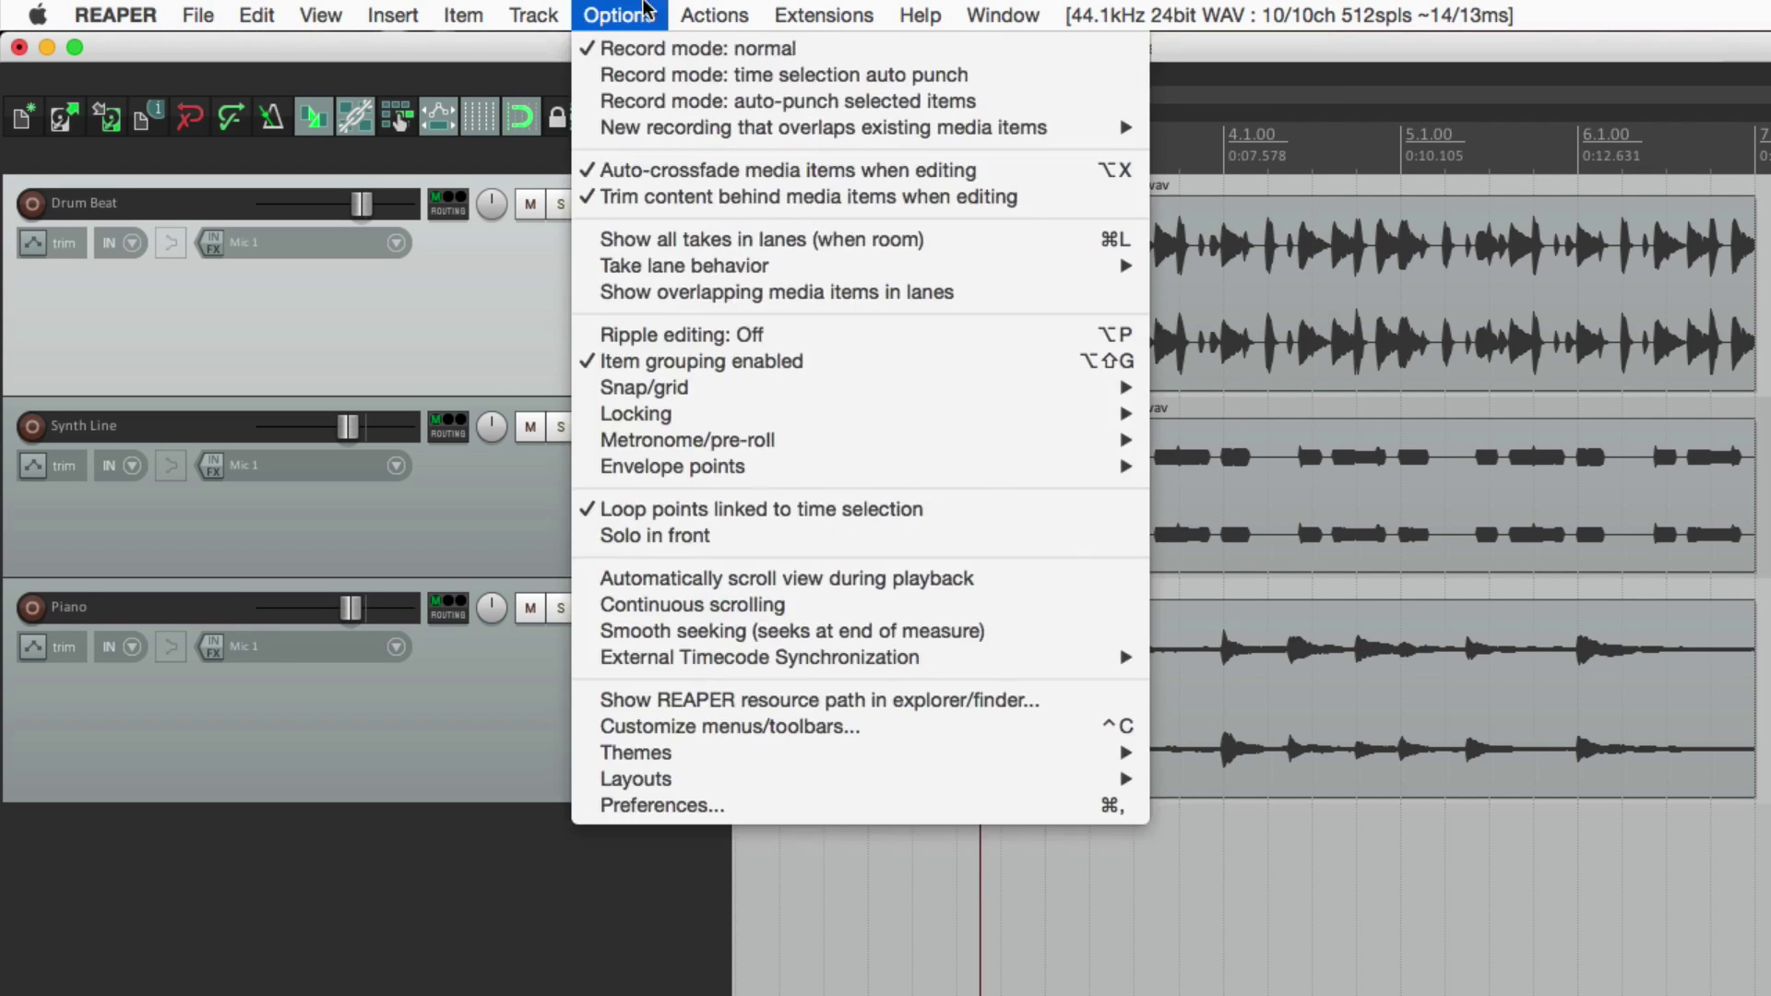
mouse_move(388, 11)
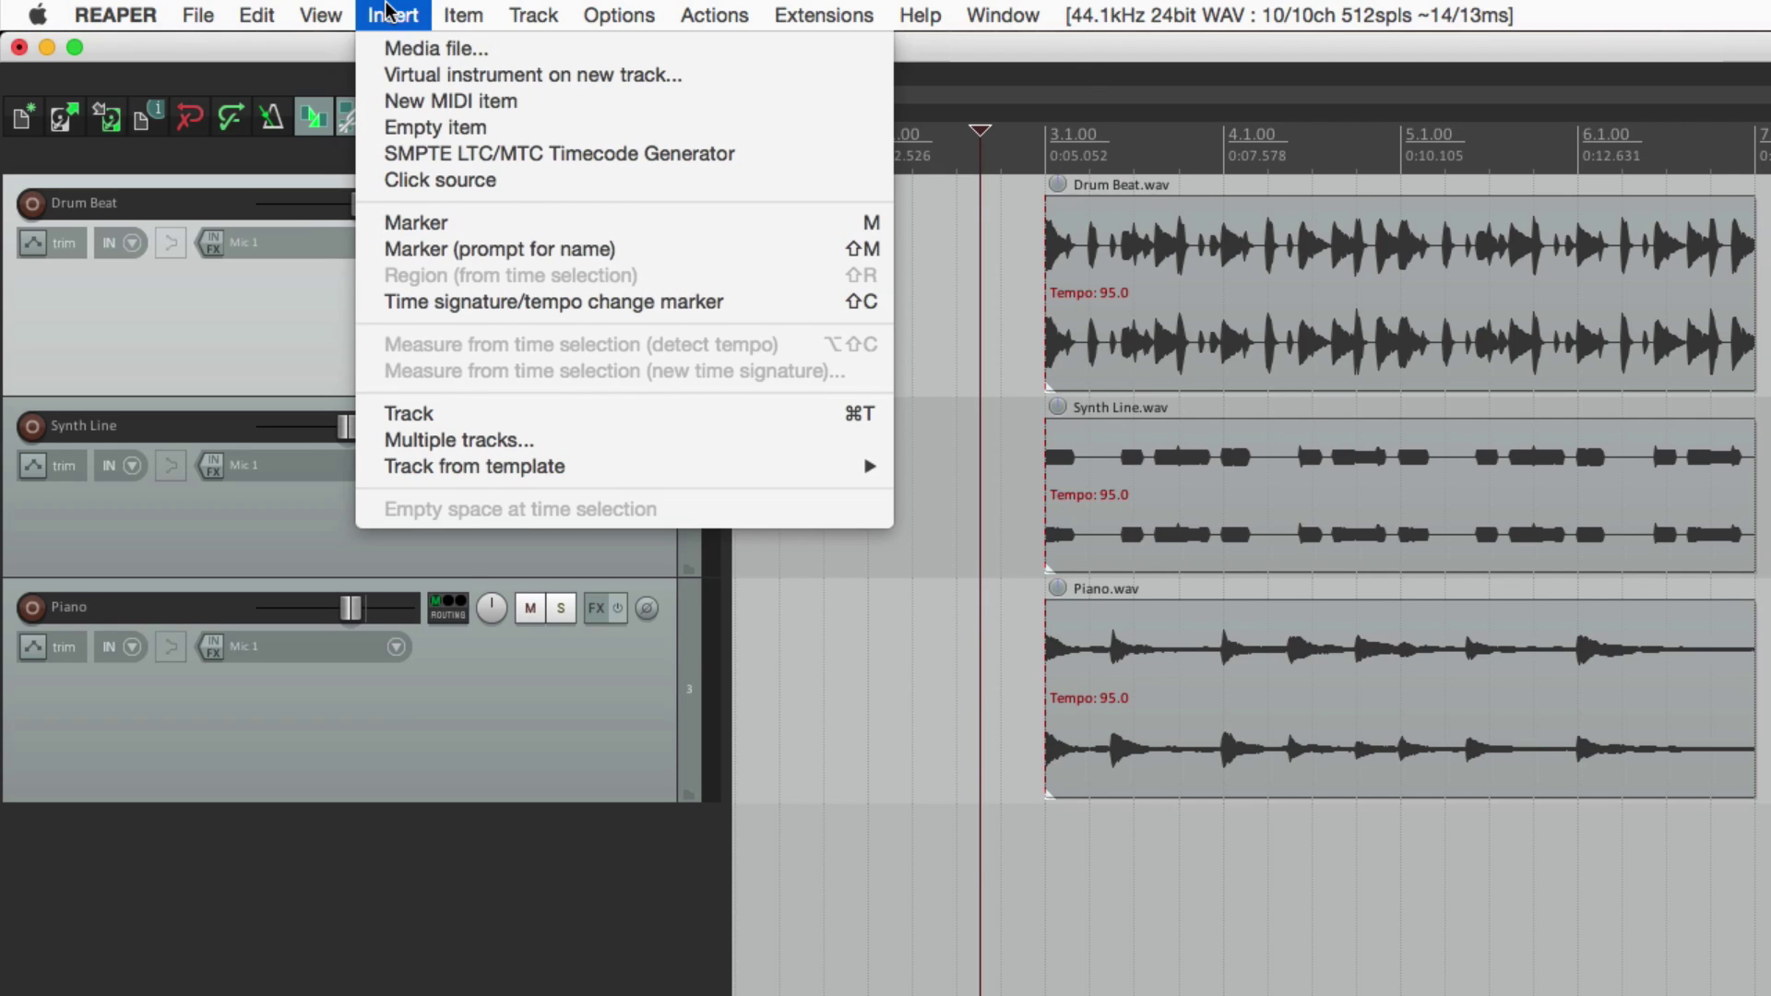
mouse_move(444, 9)
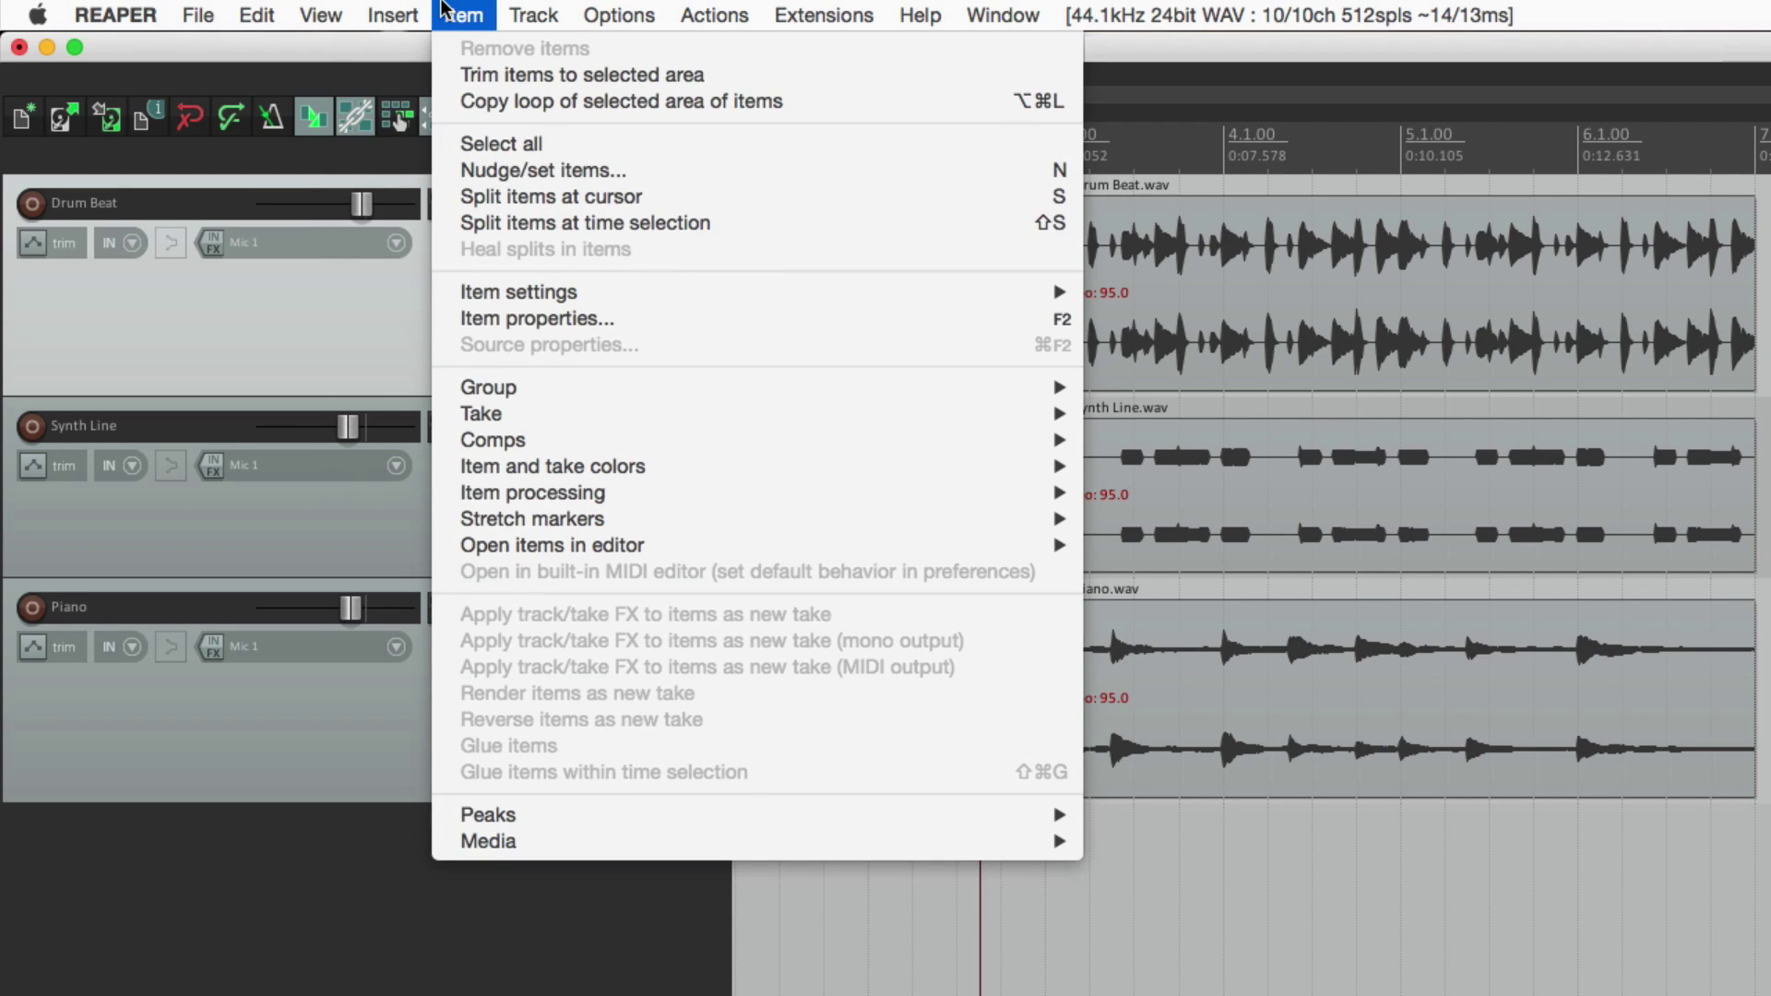
left_click(444, 9)
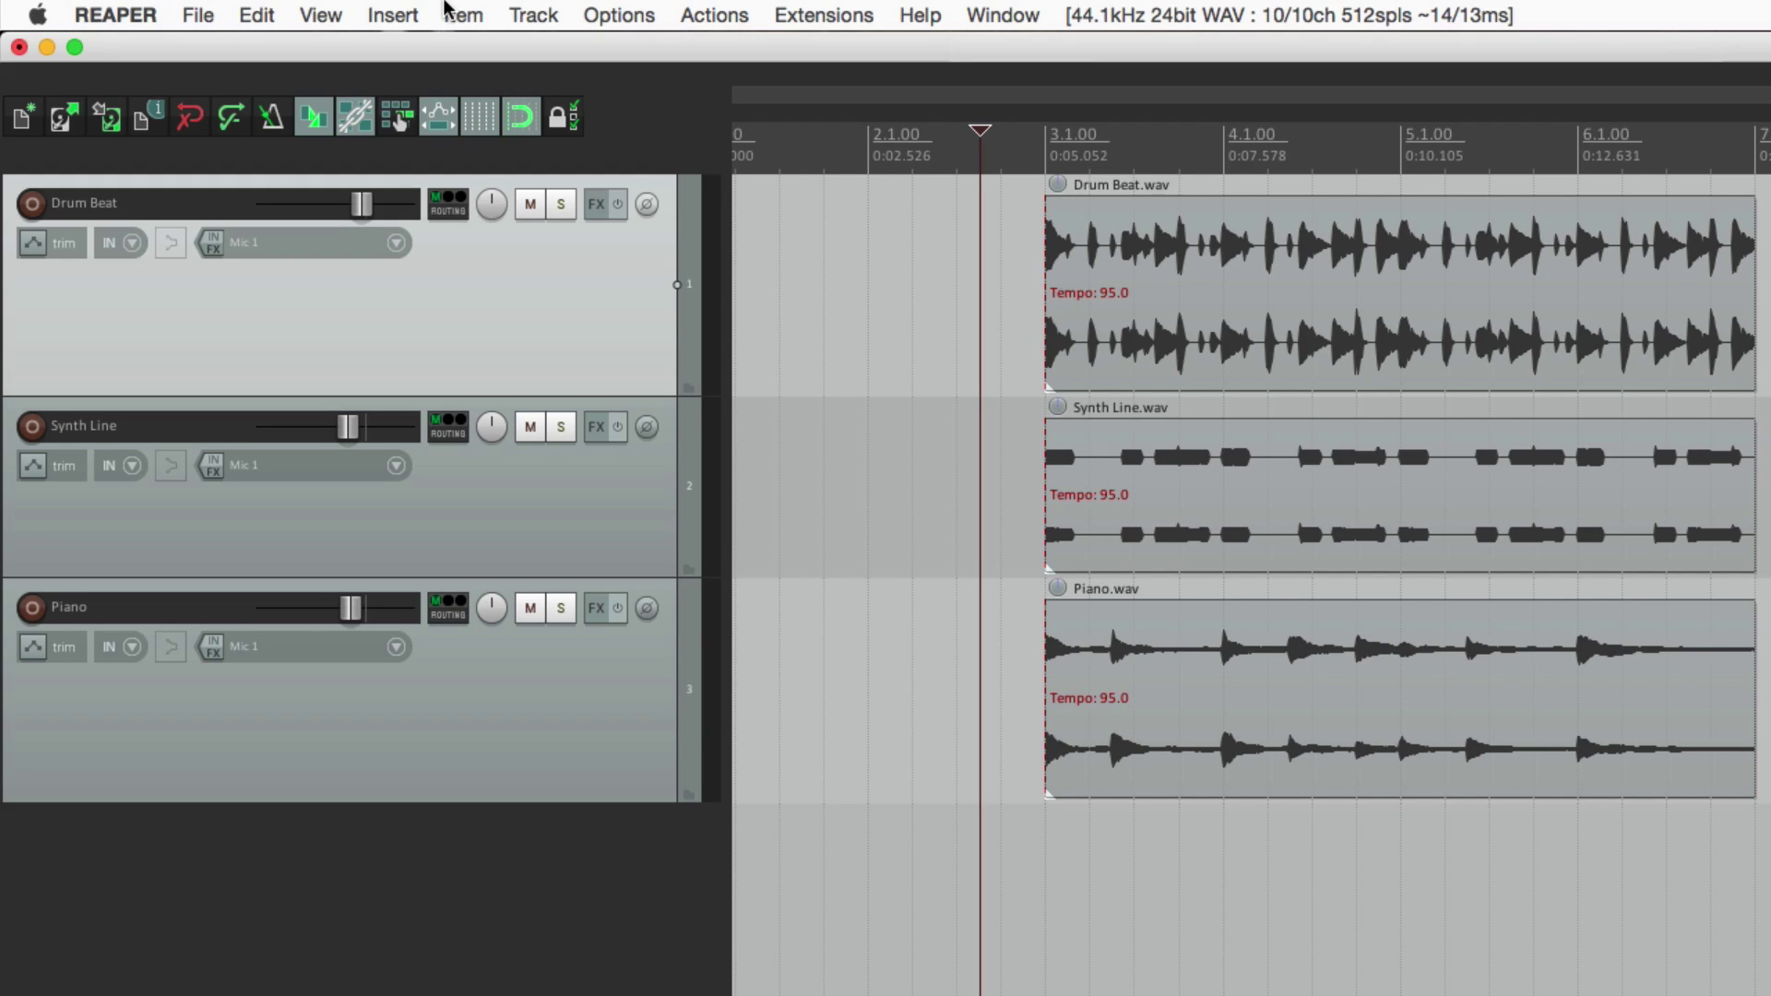
left_click(612, 17)
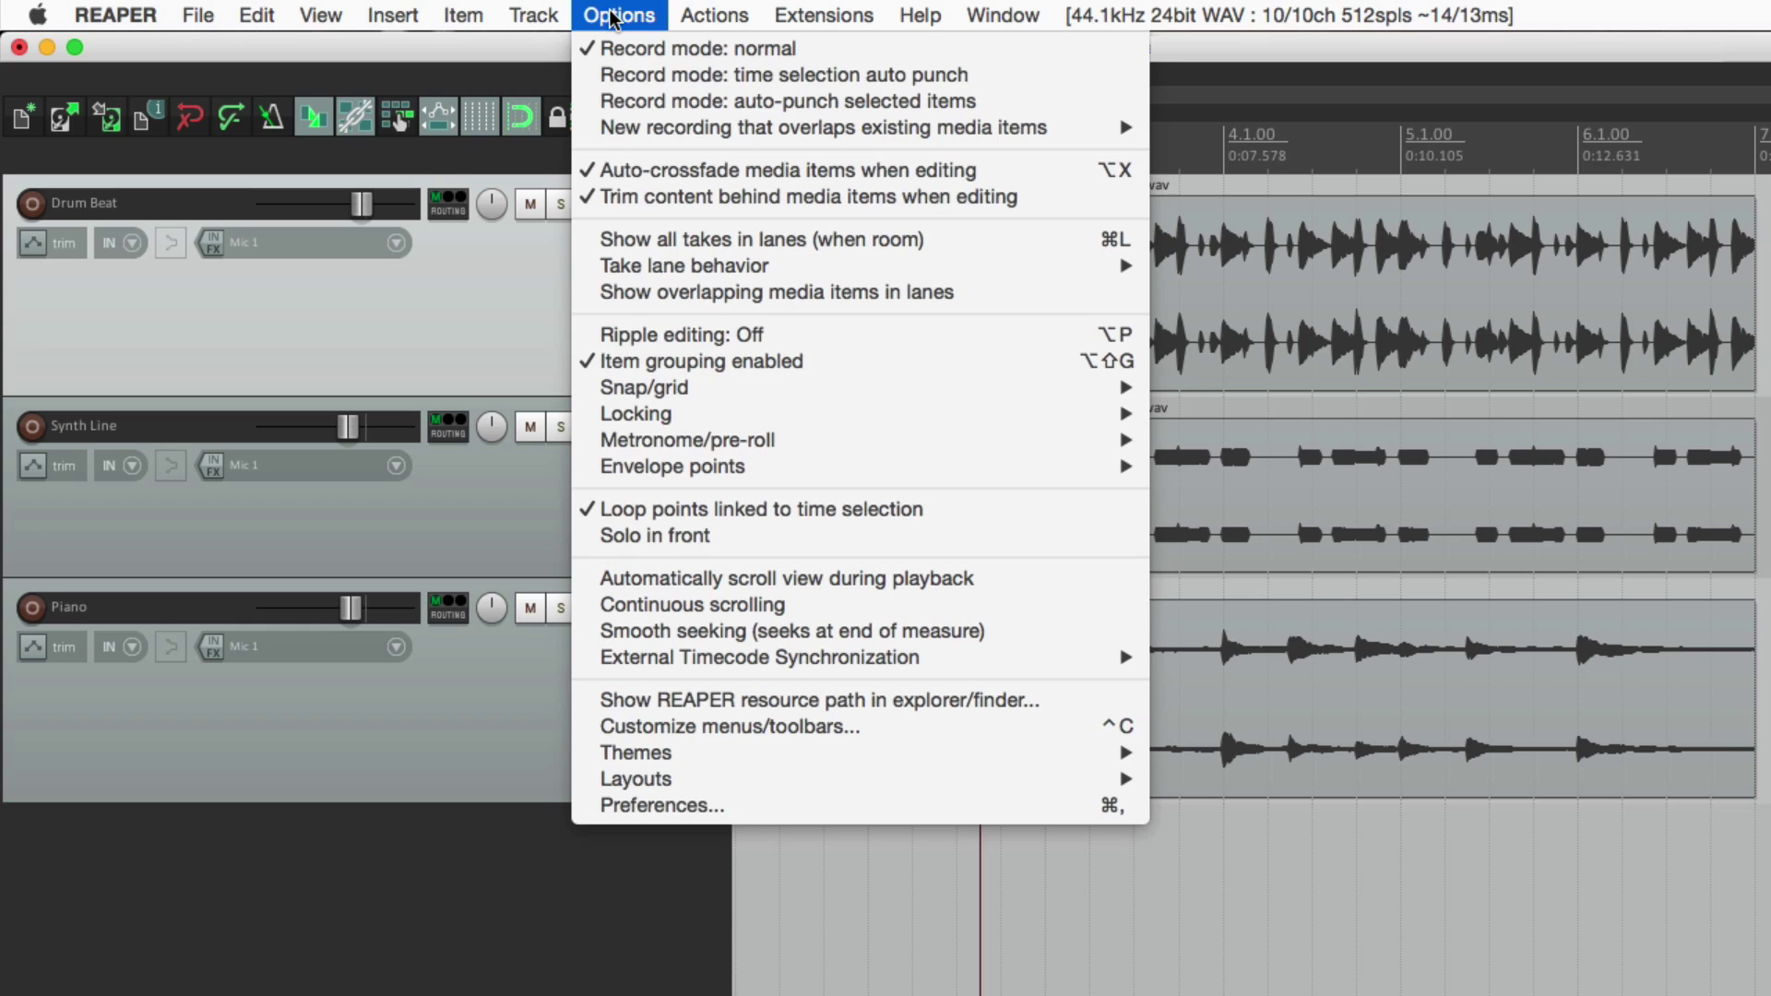
mouse_move(581, 753)
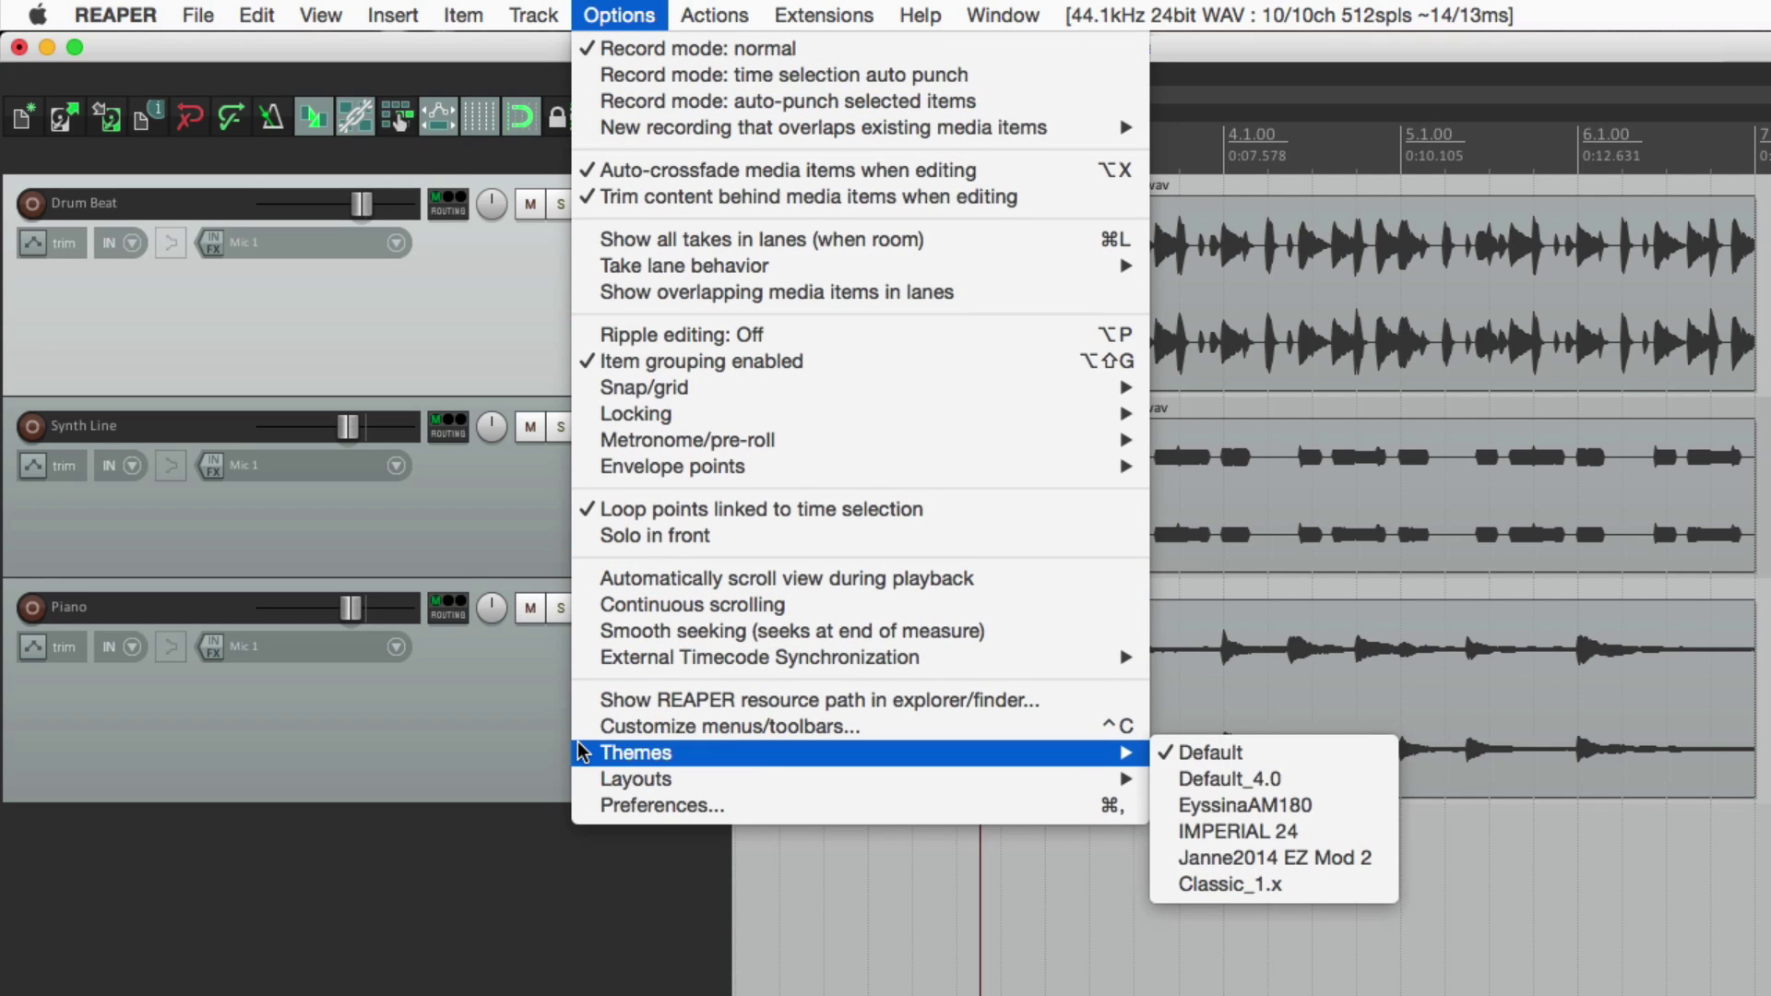
Step: Apply the EyssinaAM180 theme, then switch to the IMPERIAL 24 theme
left_click(1180, 807)
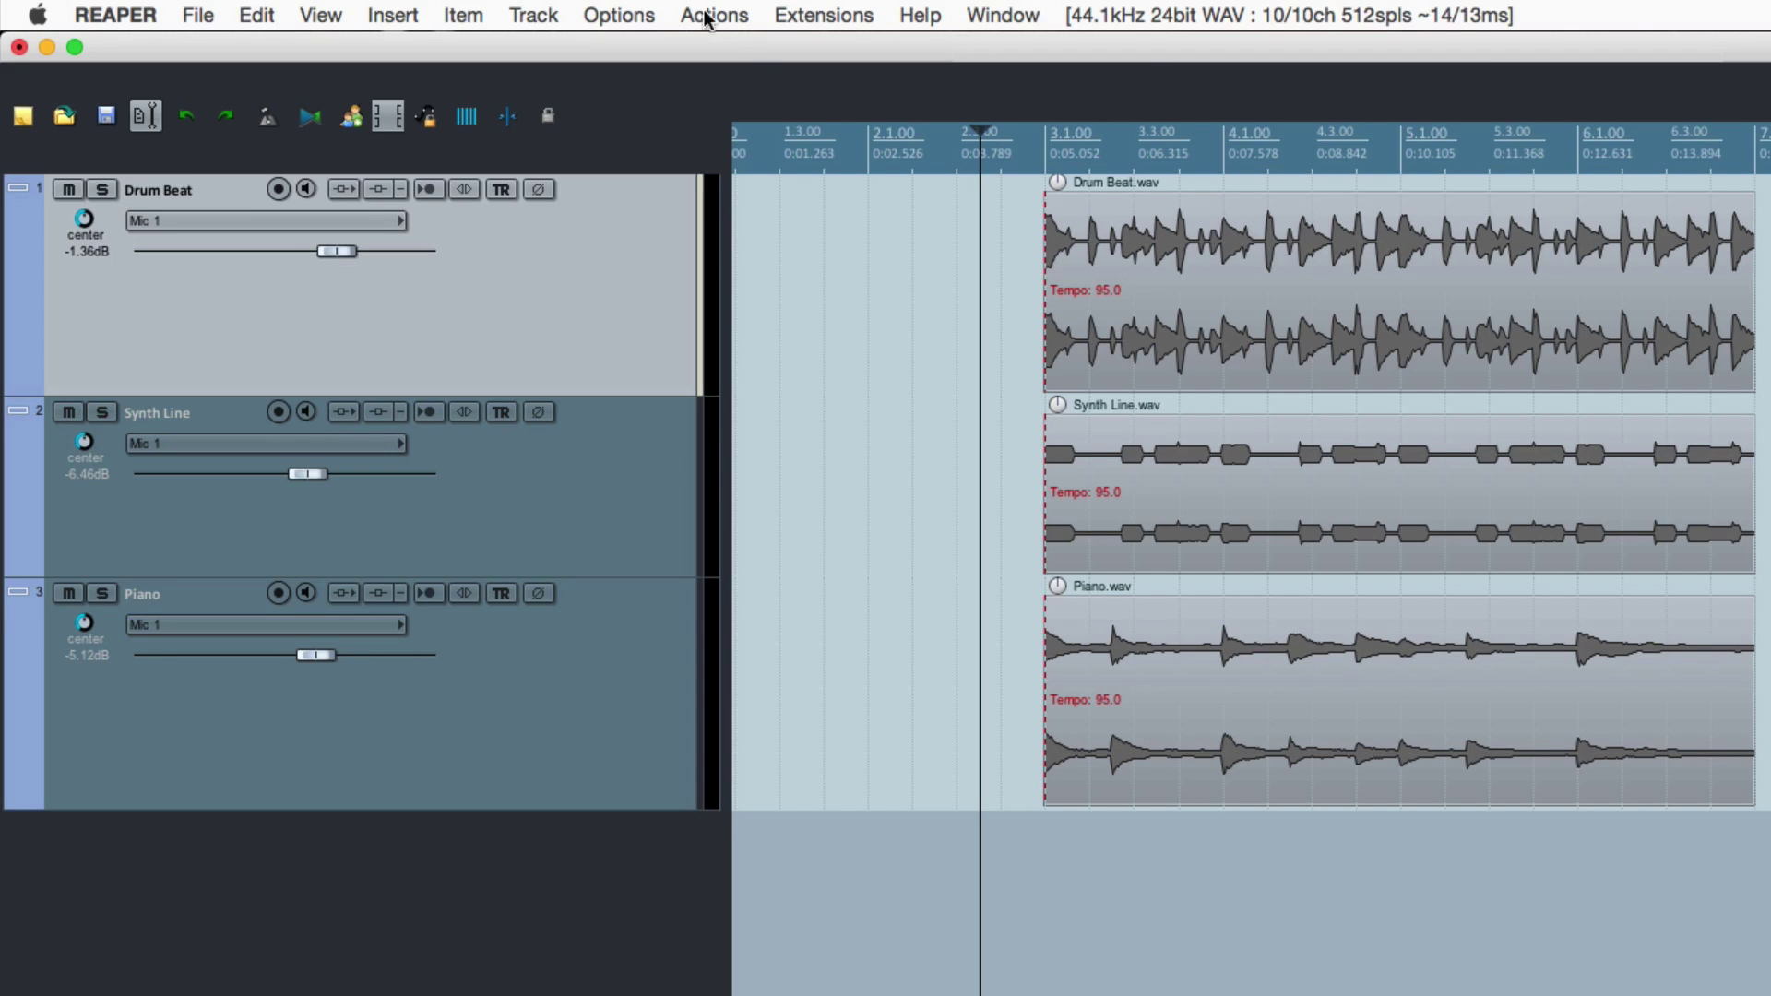
left_click(627, 16)
mouse_move(677, 753)
left_click(1199, 832)
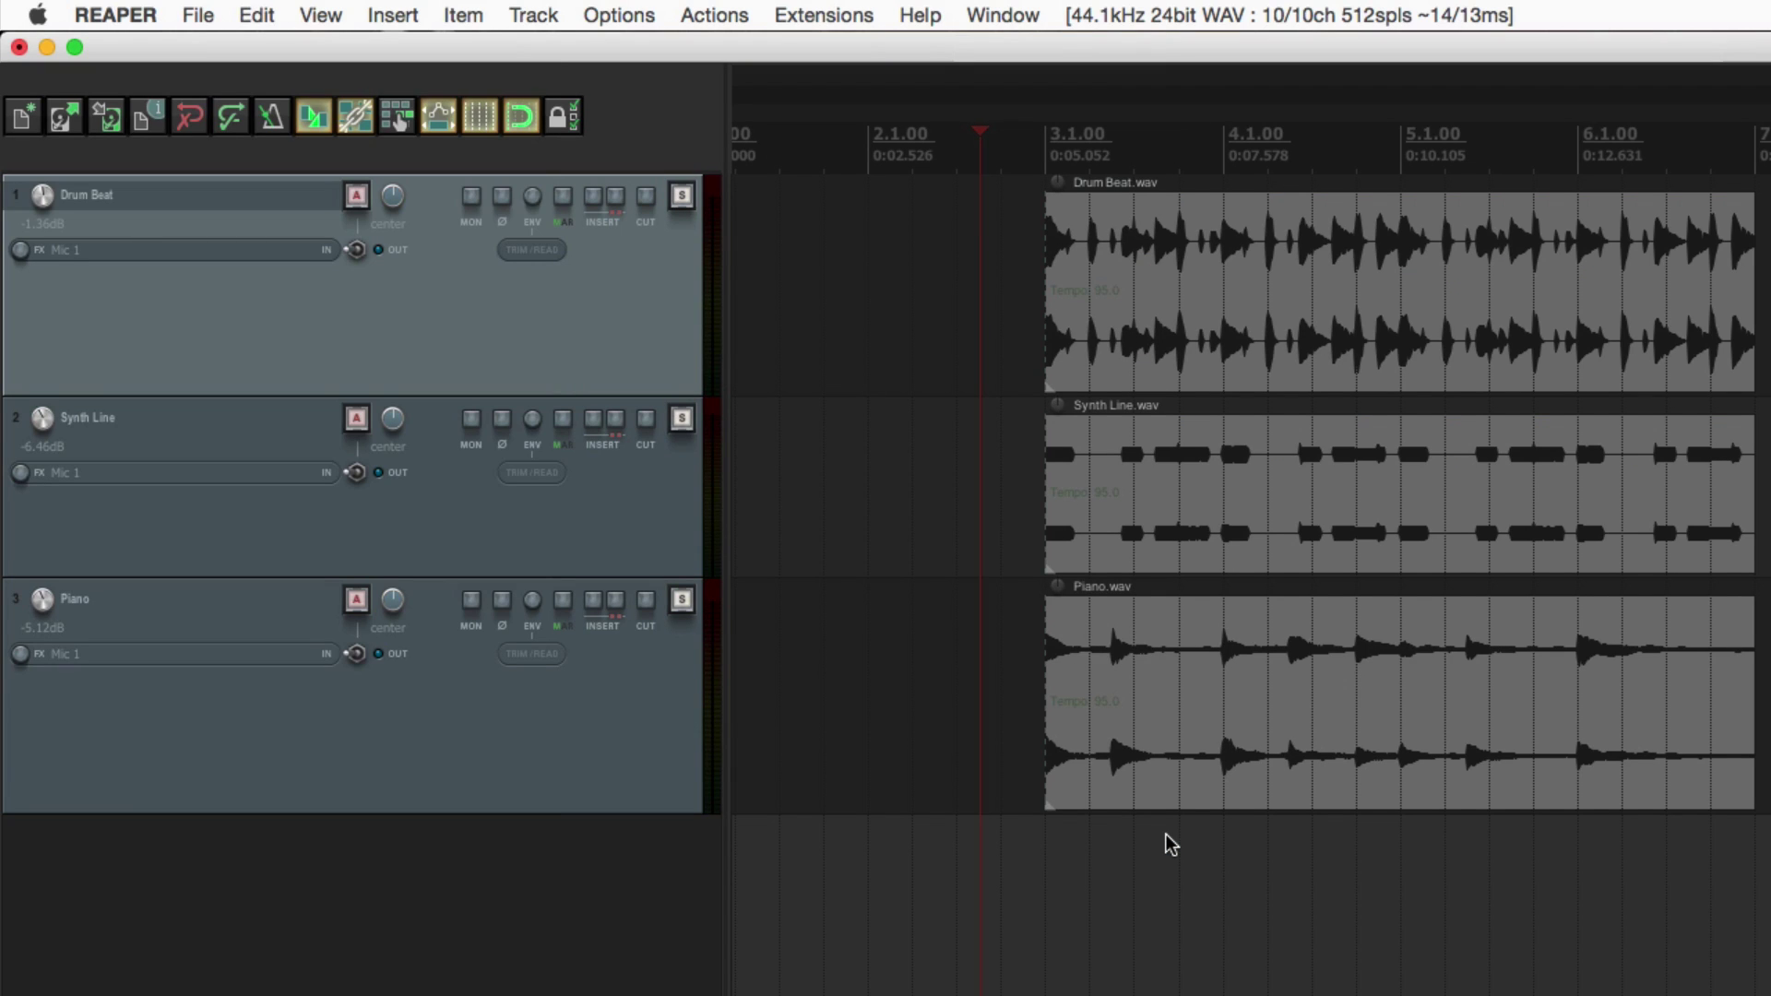
Step: Toggle the full-screen mixer on and off with Super+M
key("super+m")
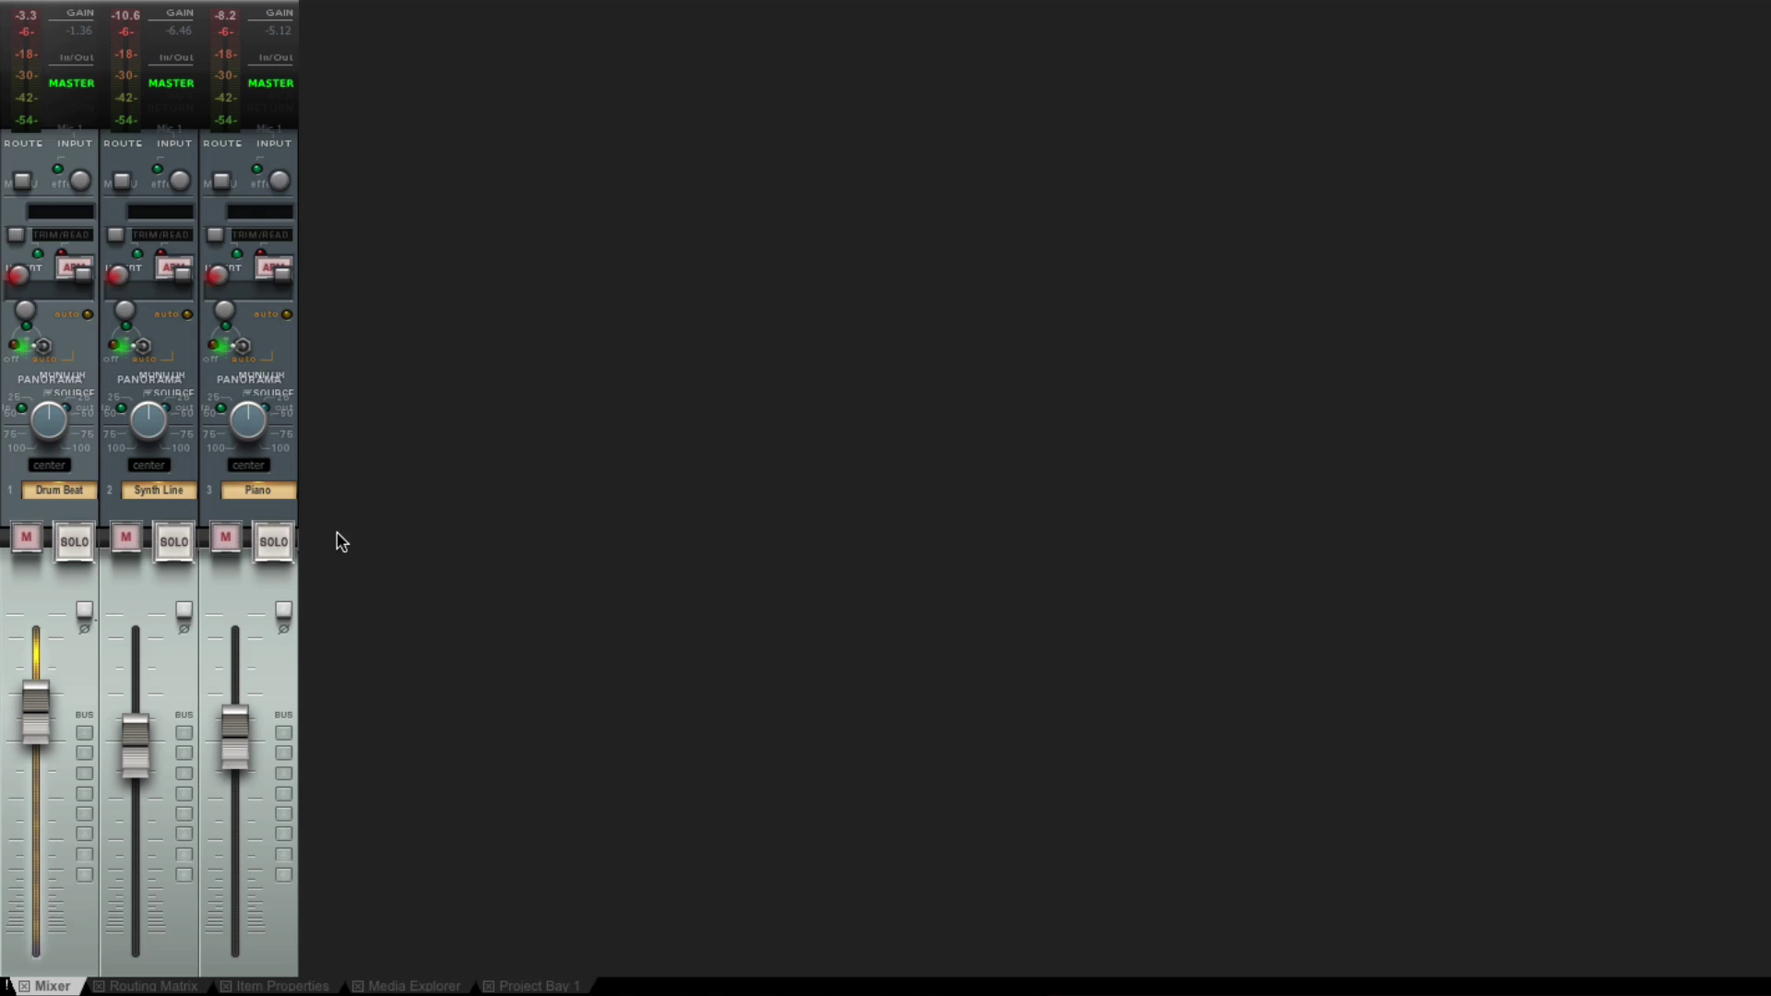
key("super+m")
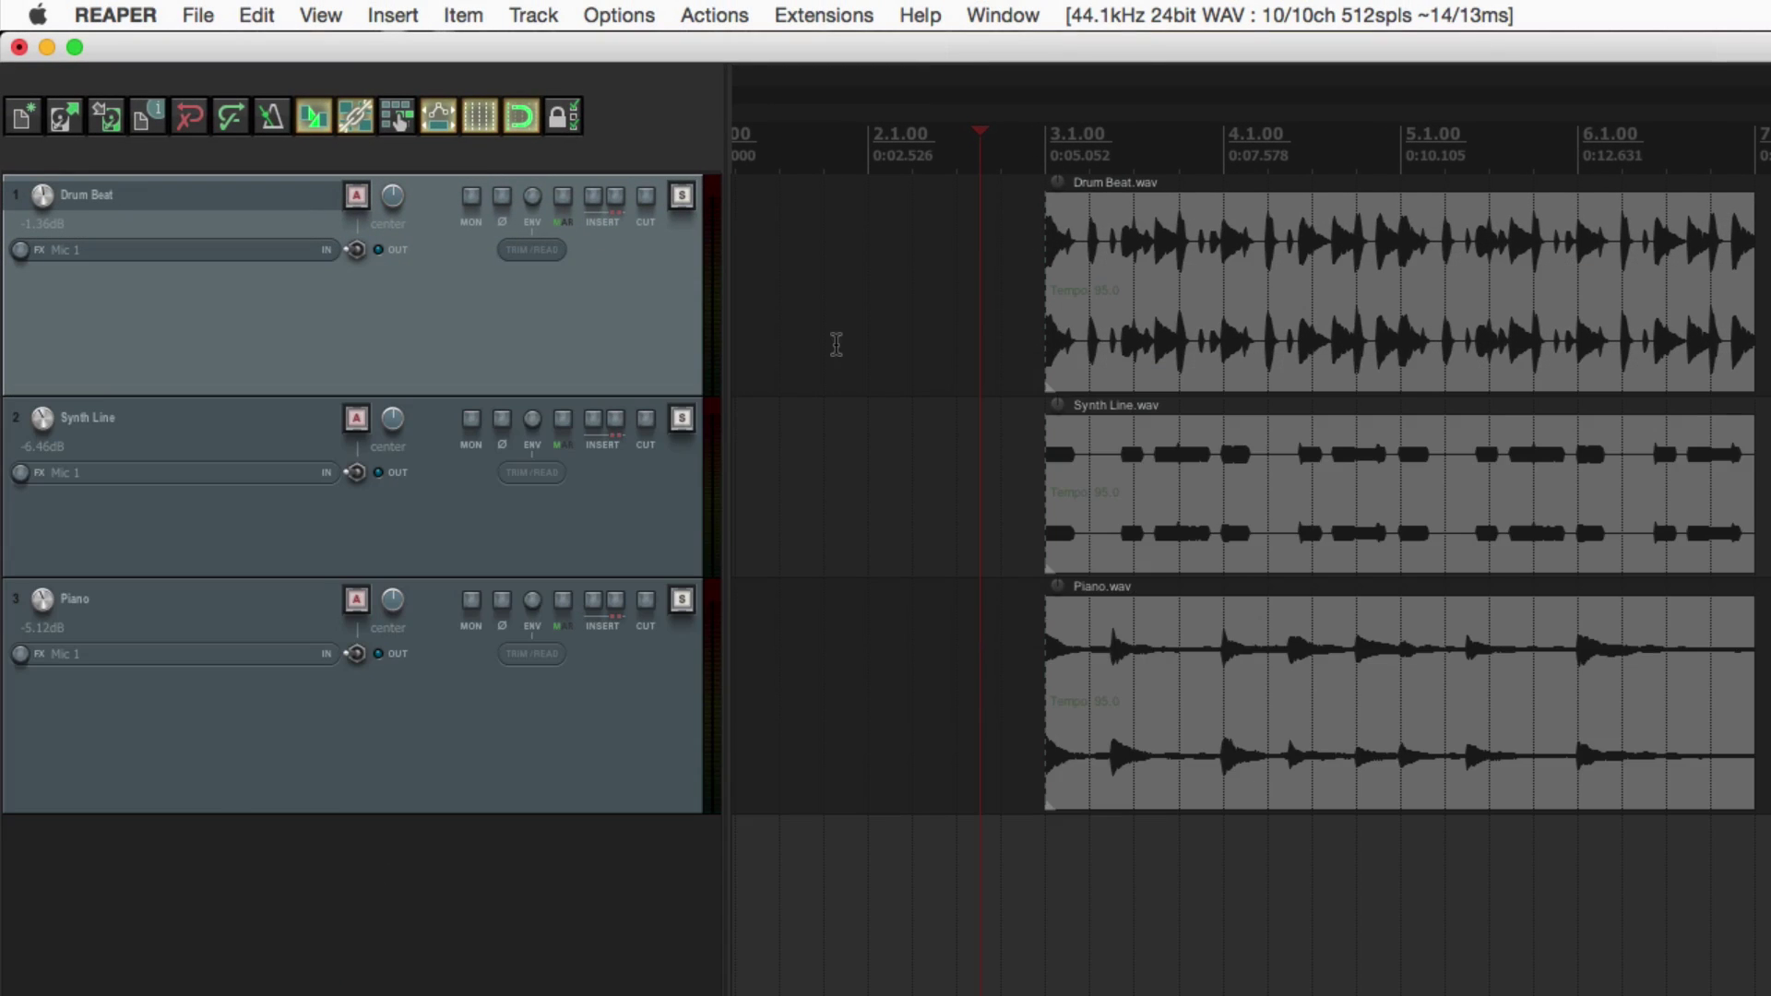
left_click(617, 11)
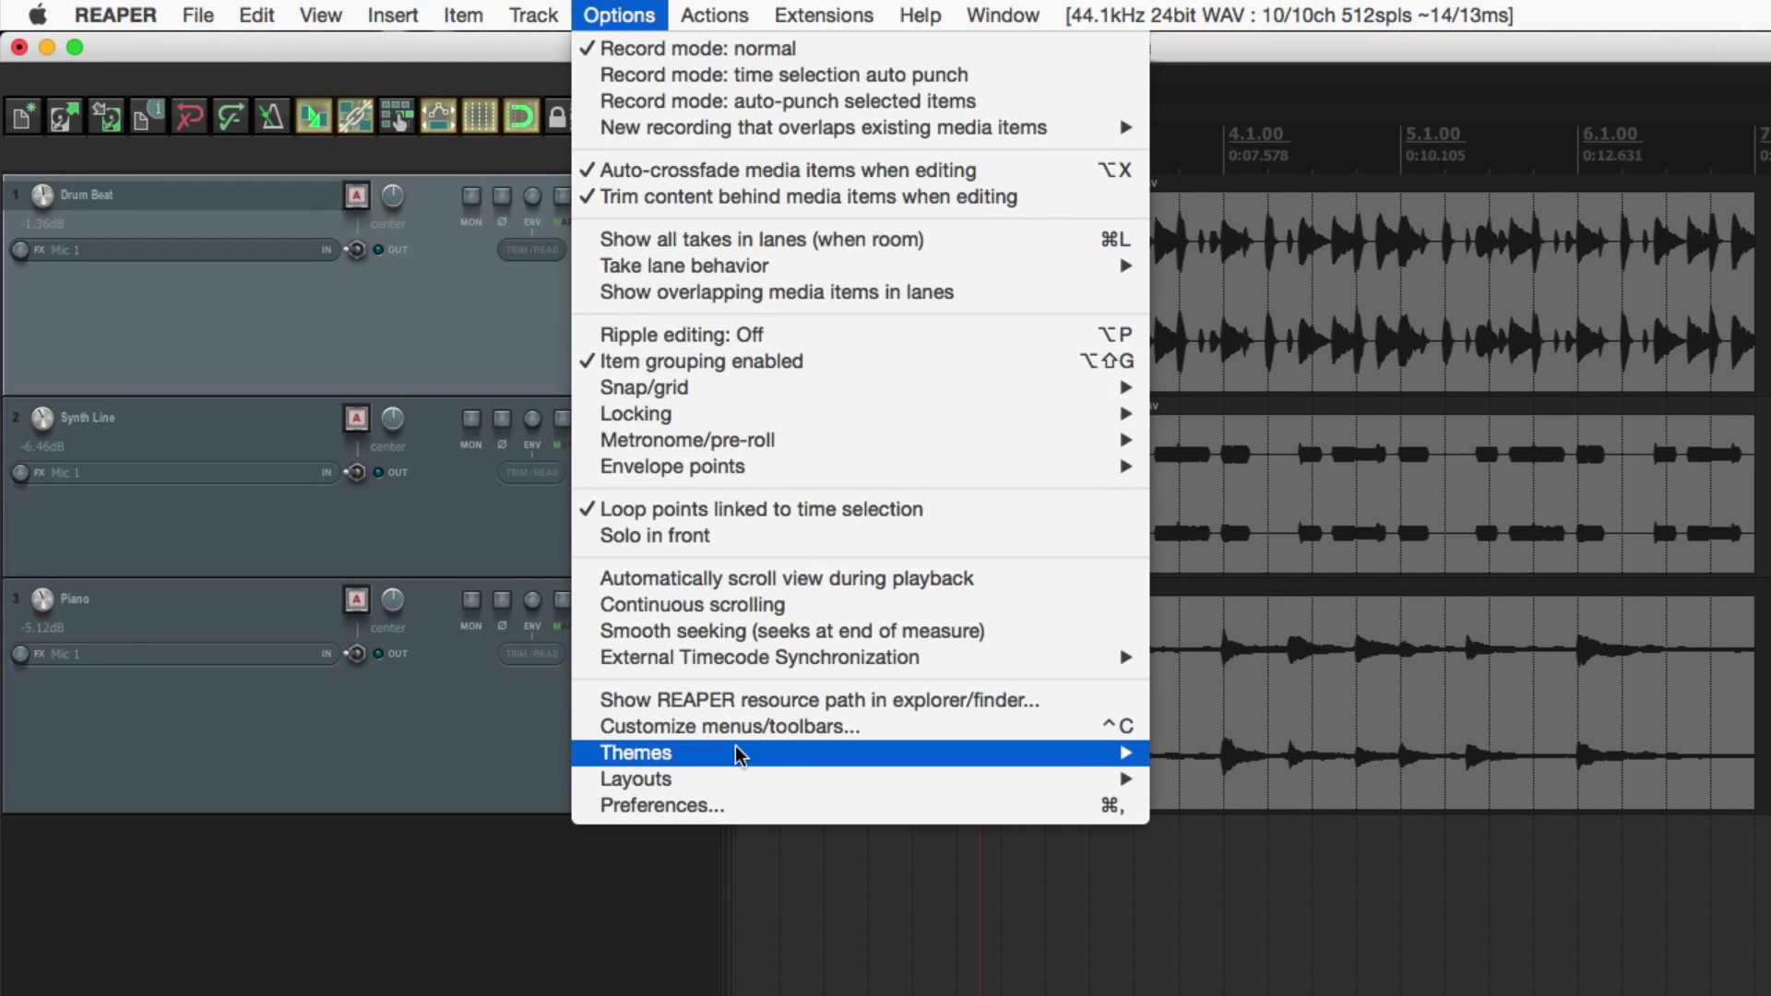
Step: Try the Janne2014 EZ Mod 2 theme, then apply the Default theme
mouse_move(938, 762)
left_click(1191, 867)
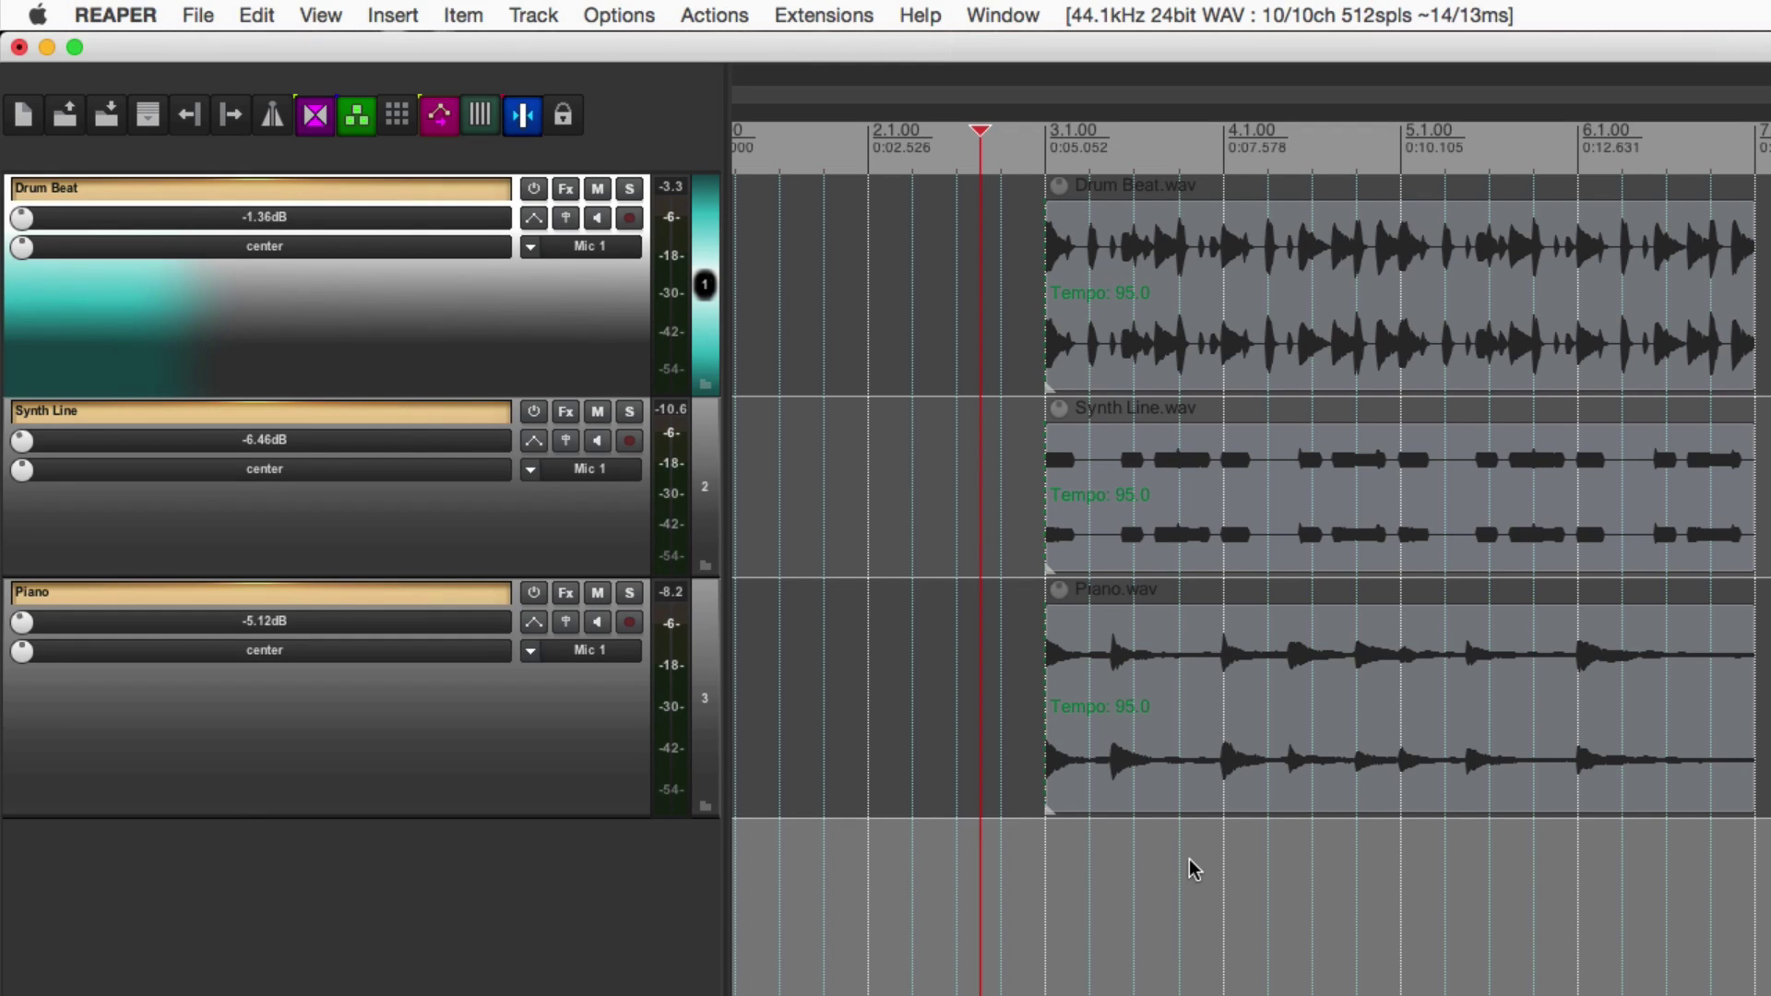
left_click(660, 13)
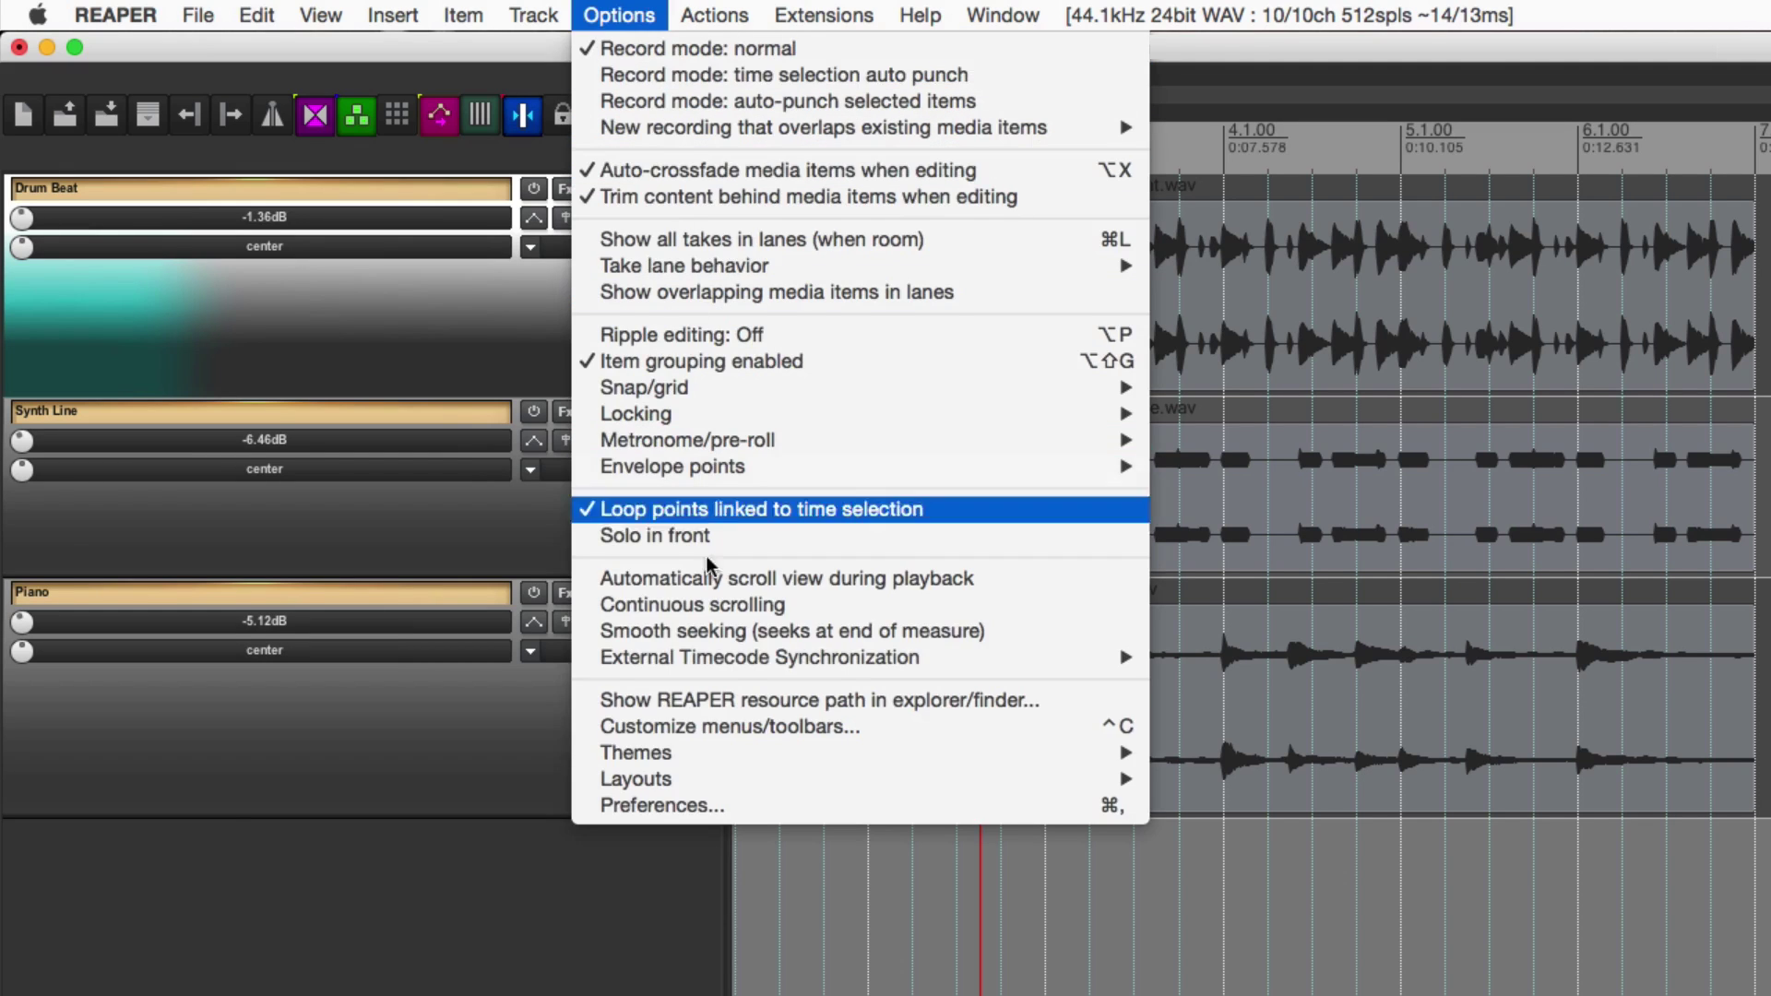
mouse_move(724, 754)
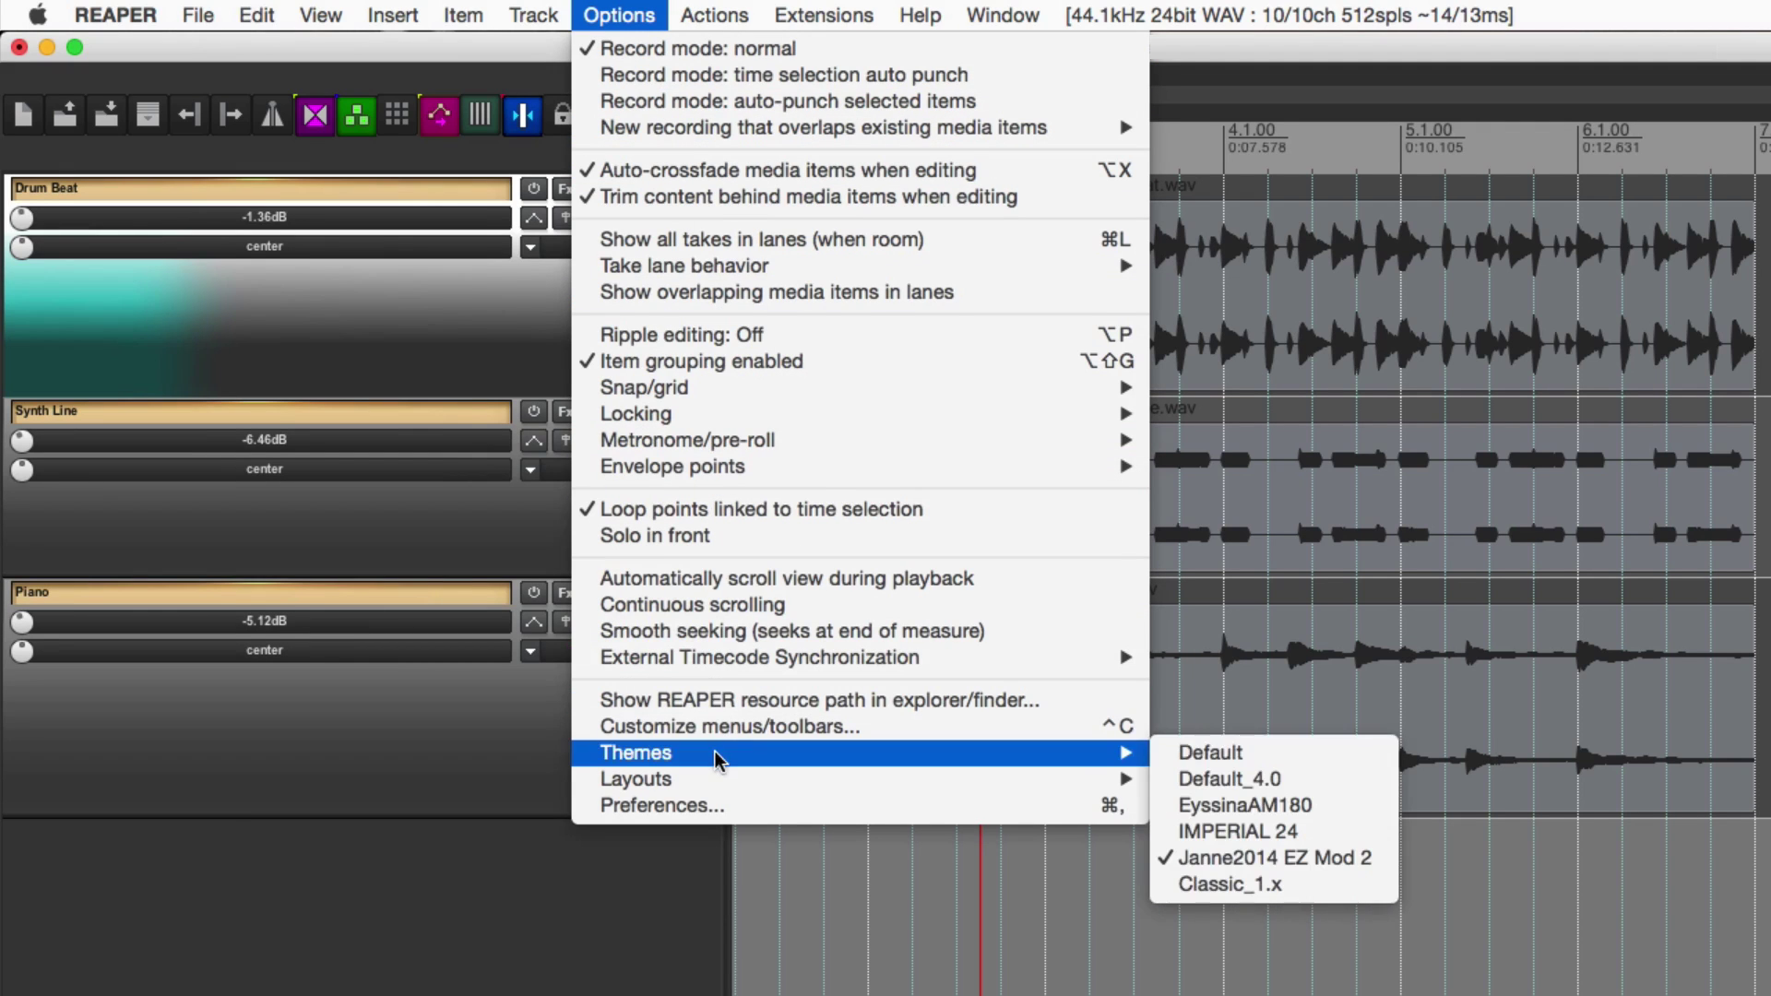
left_click(1162, 761)
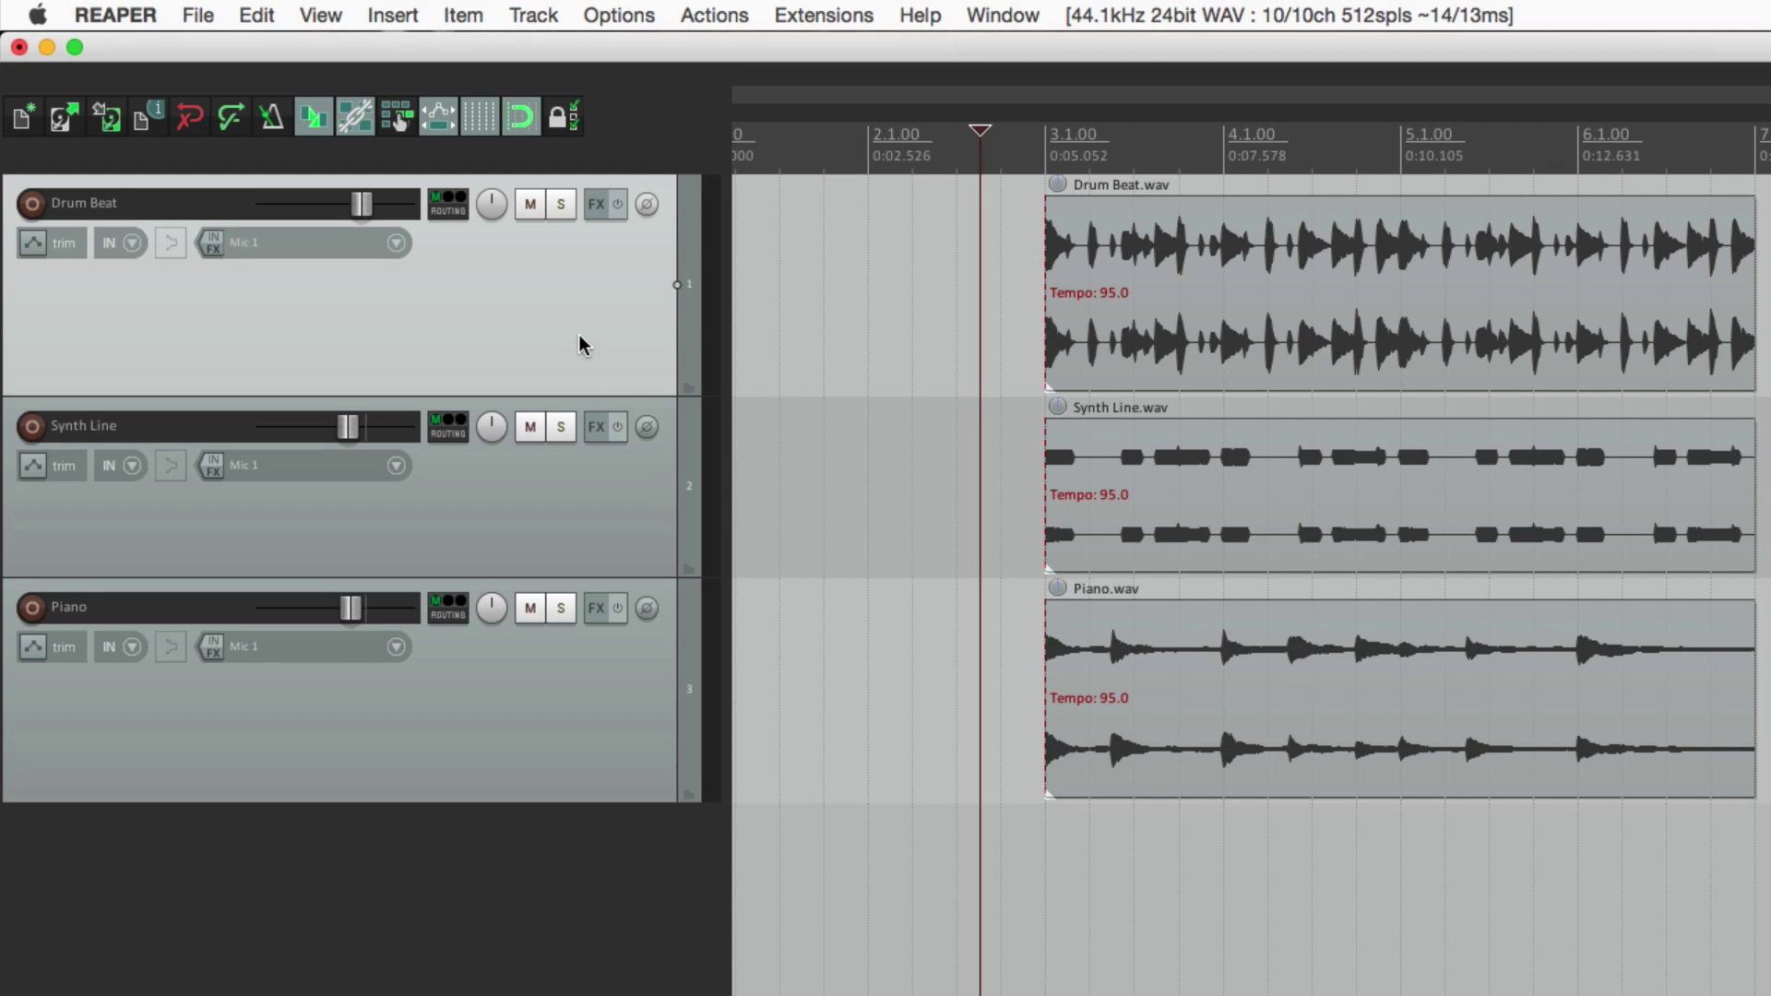
left_click(626, 9)
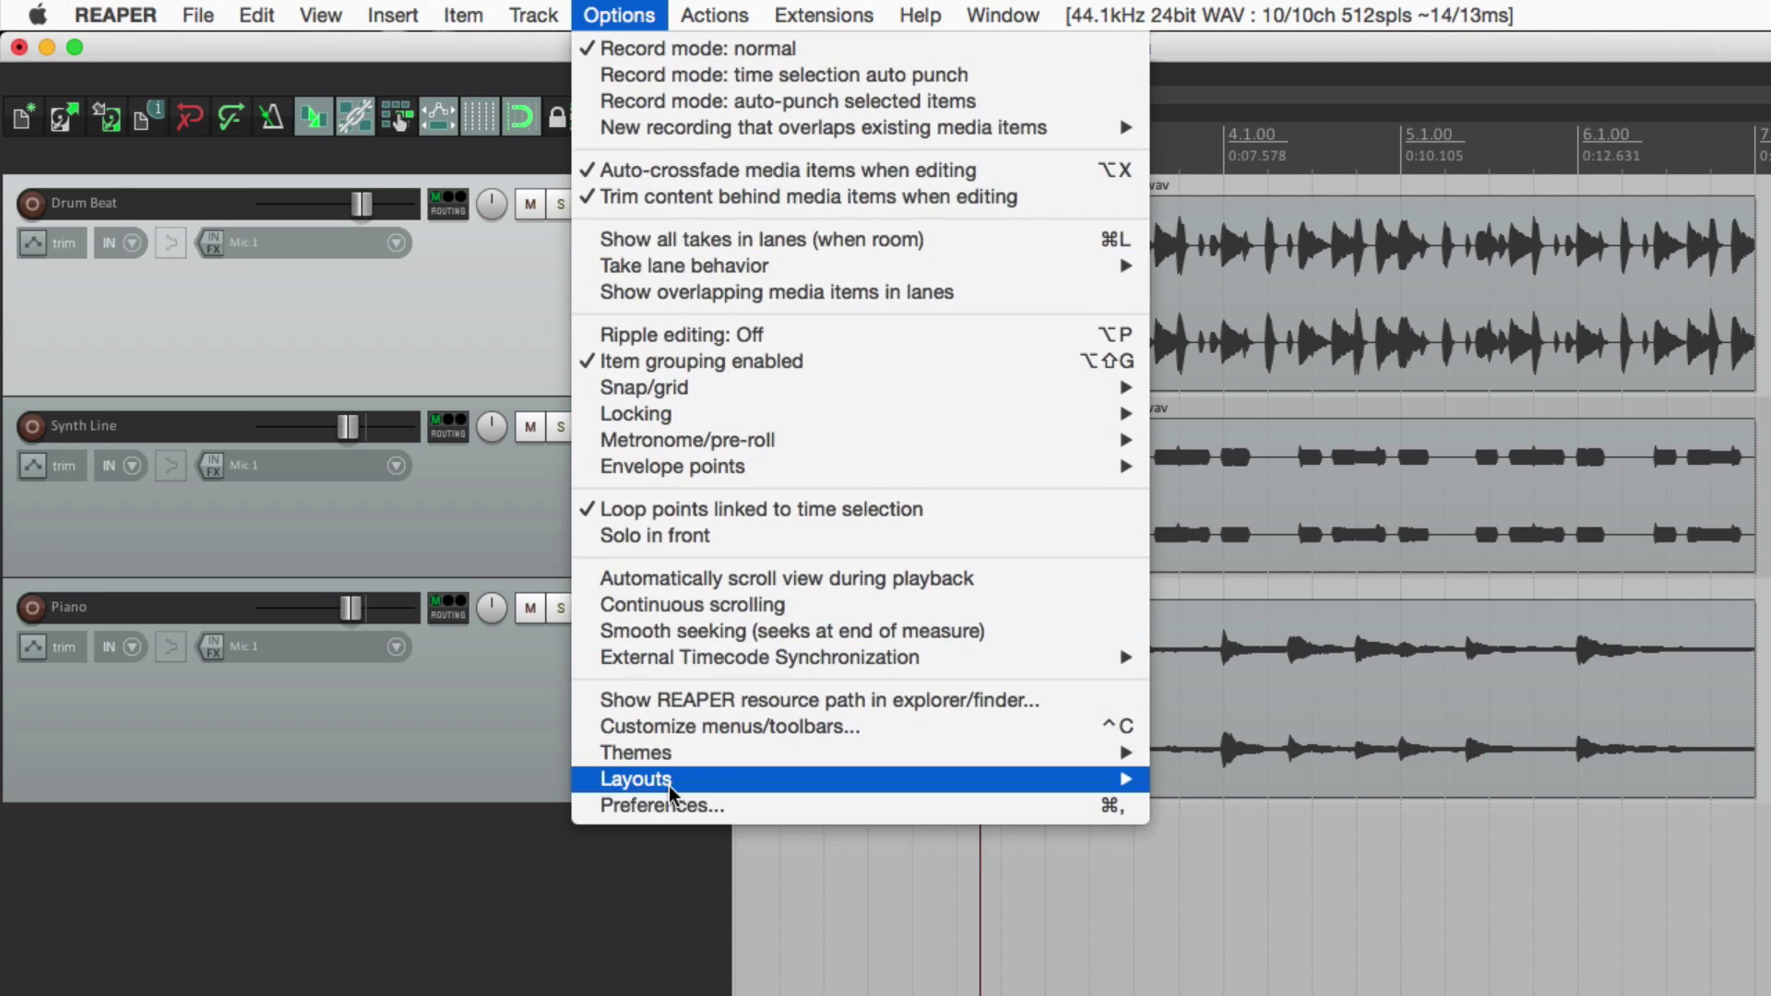
mouse_move(674, 784)
mouse_move(1170, 964)
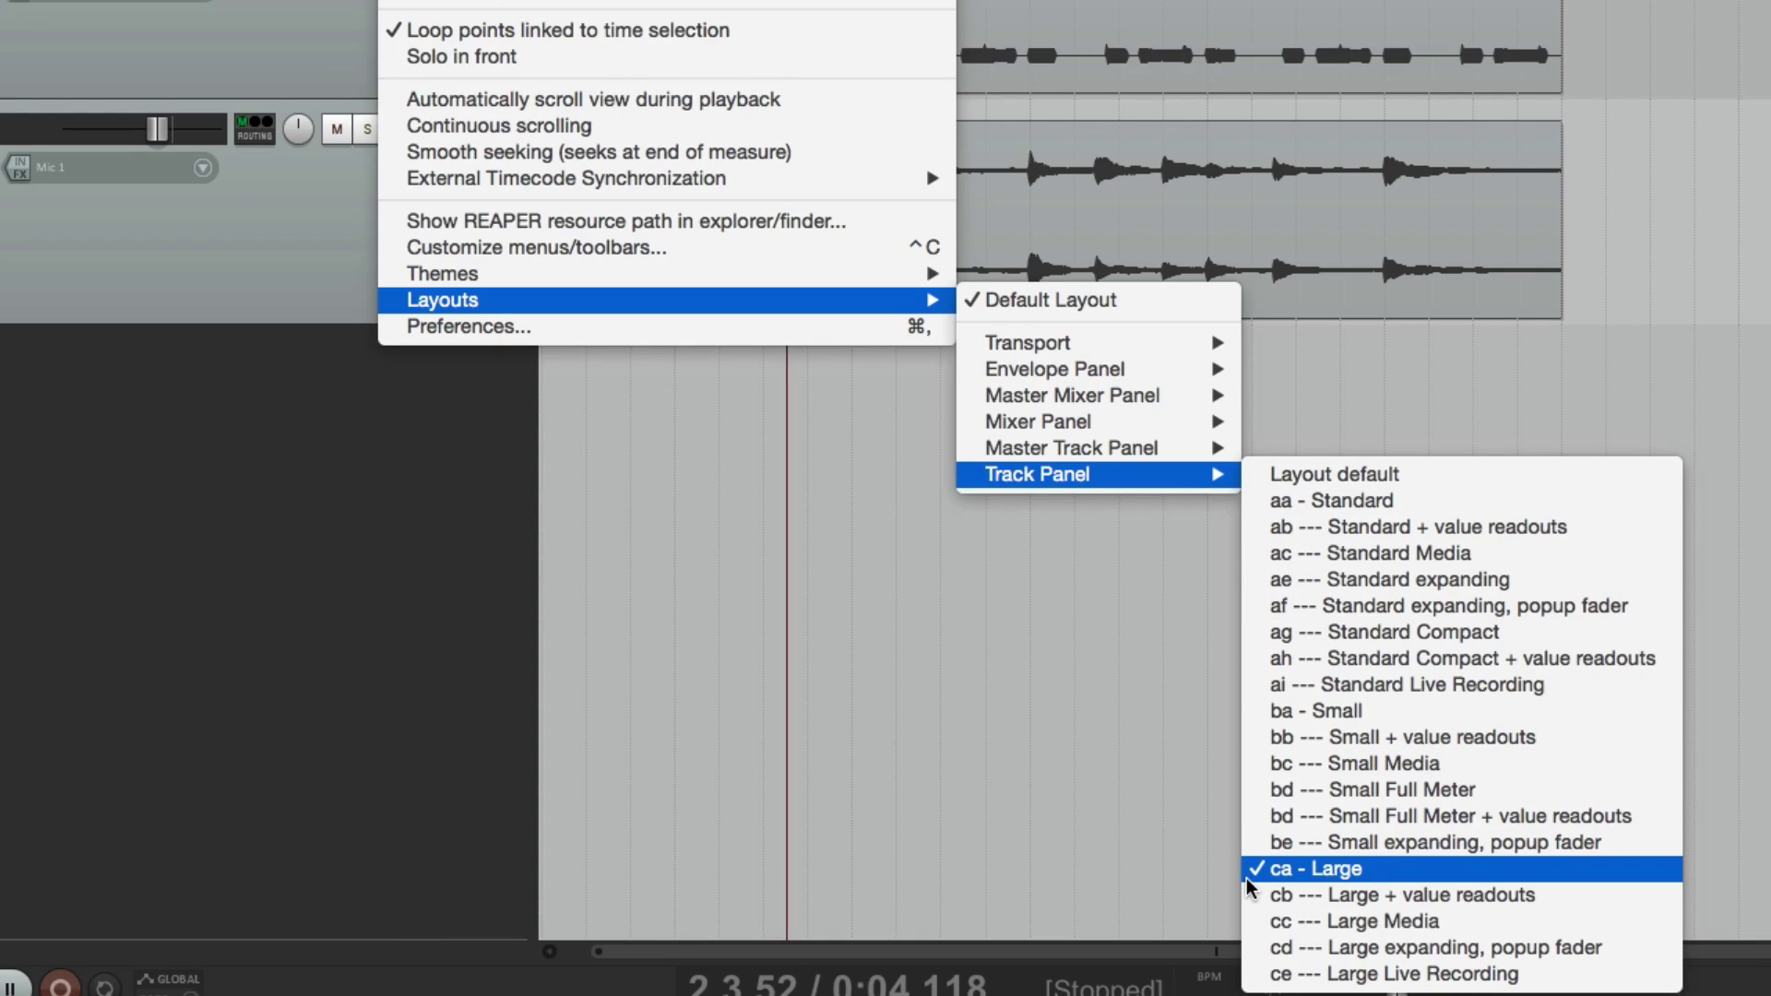
left_click(1260, 501)
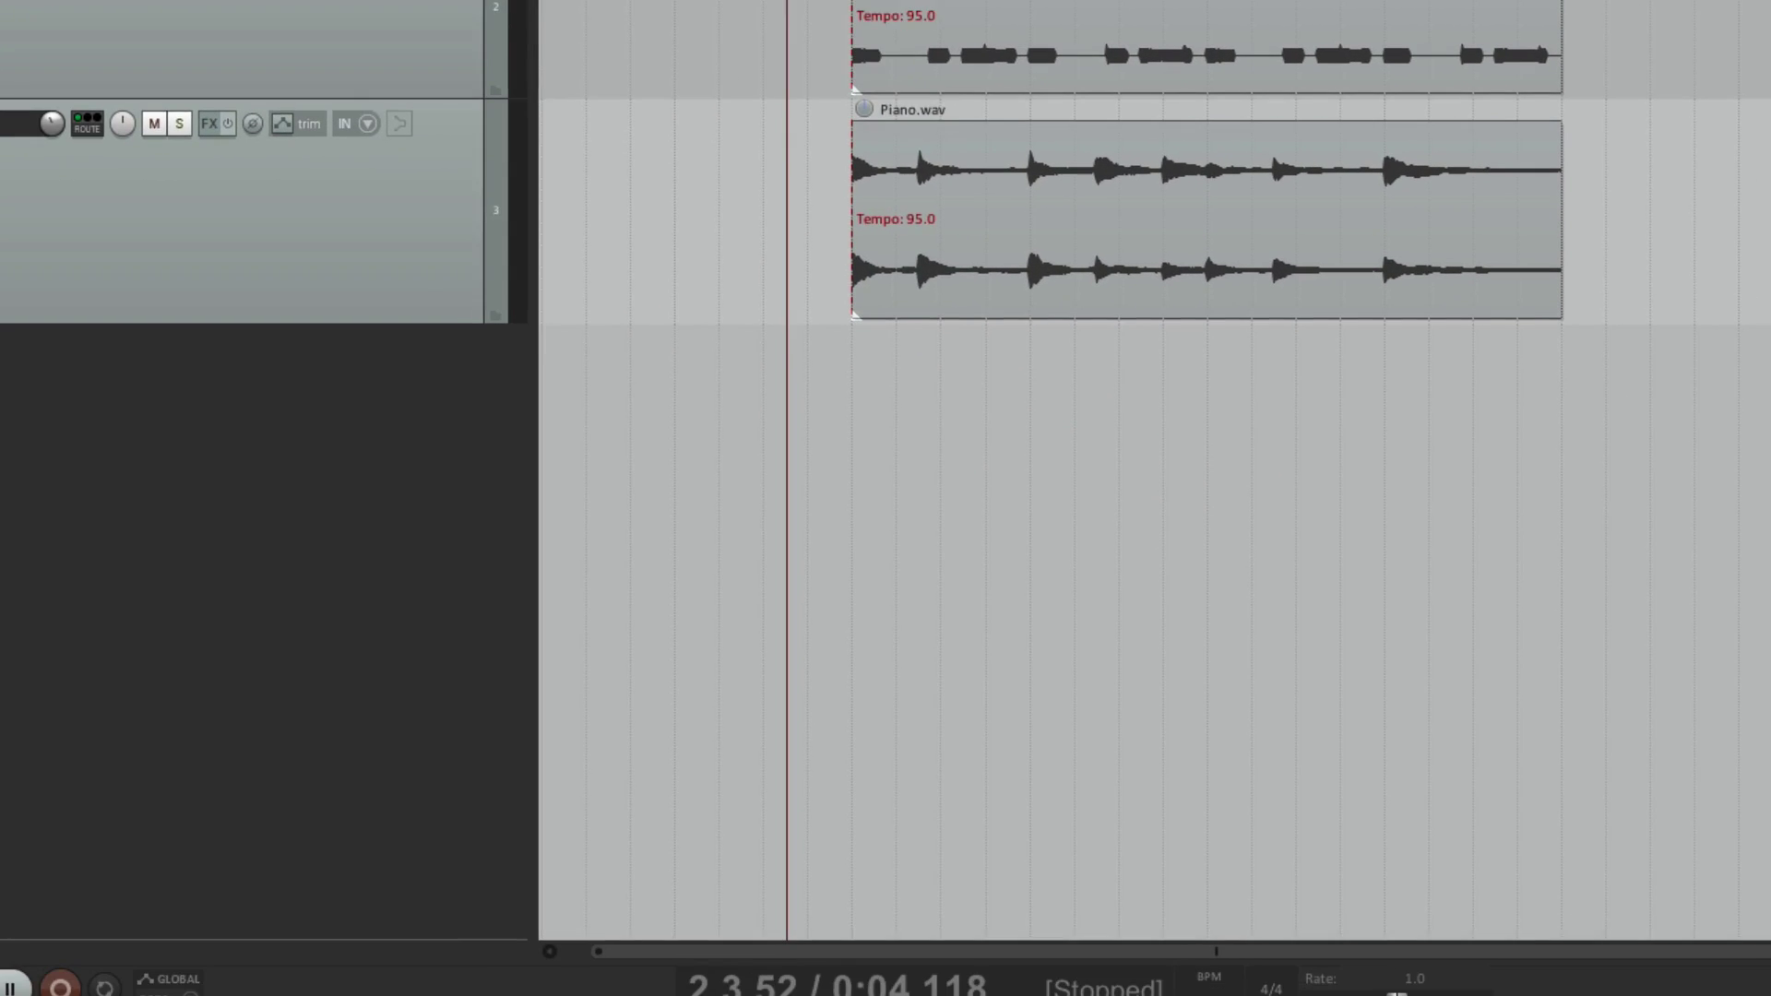
left_click(609, 0)
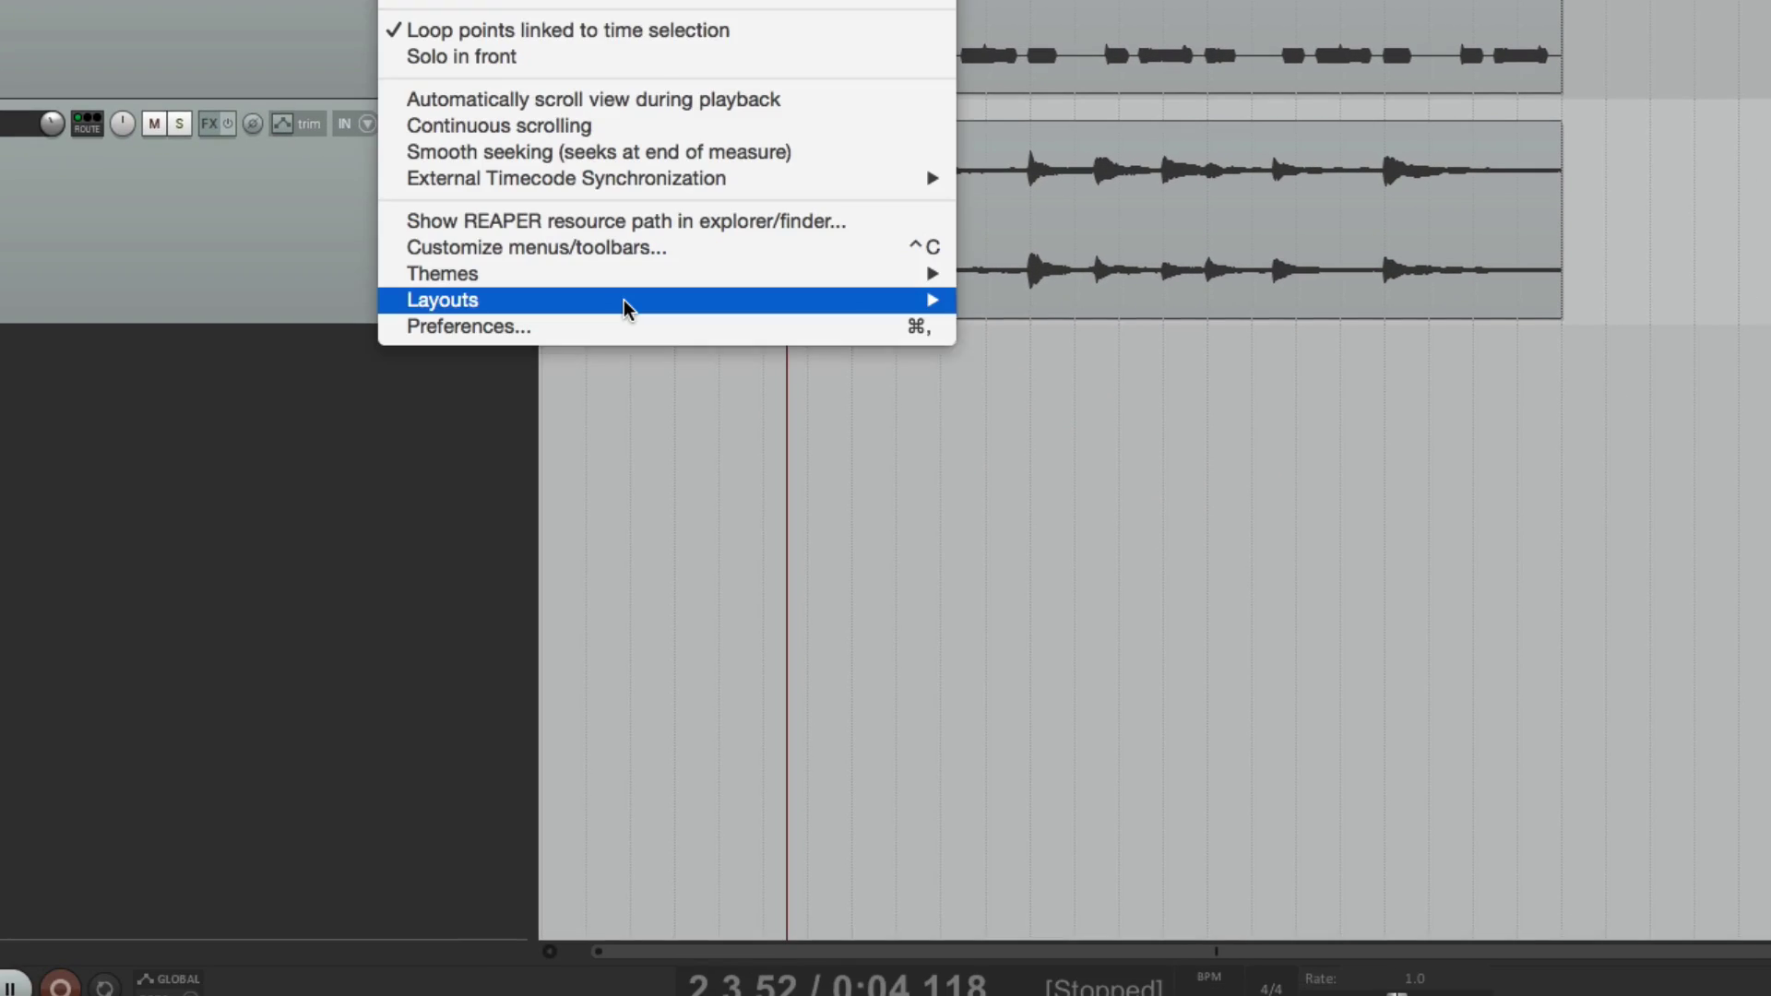
mouse_move(819, 723)
mouse_move(1118, 477)
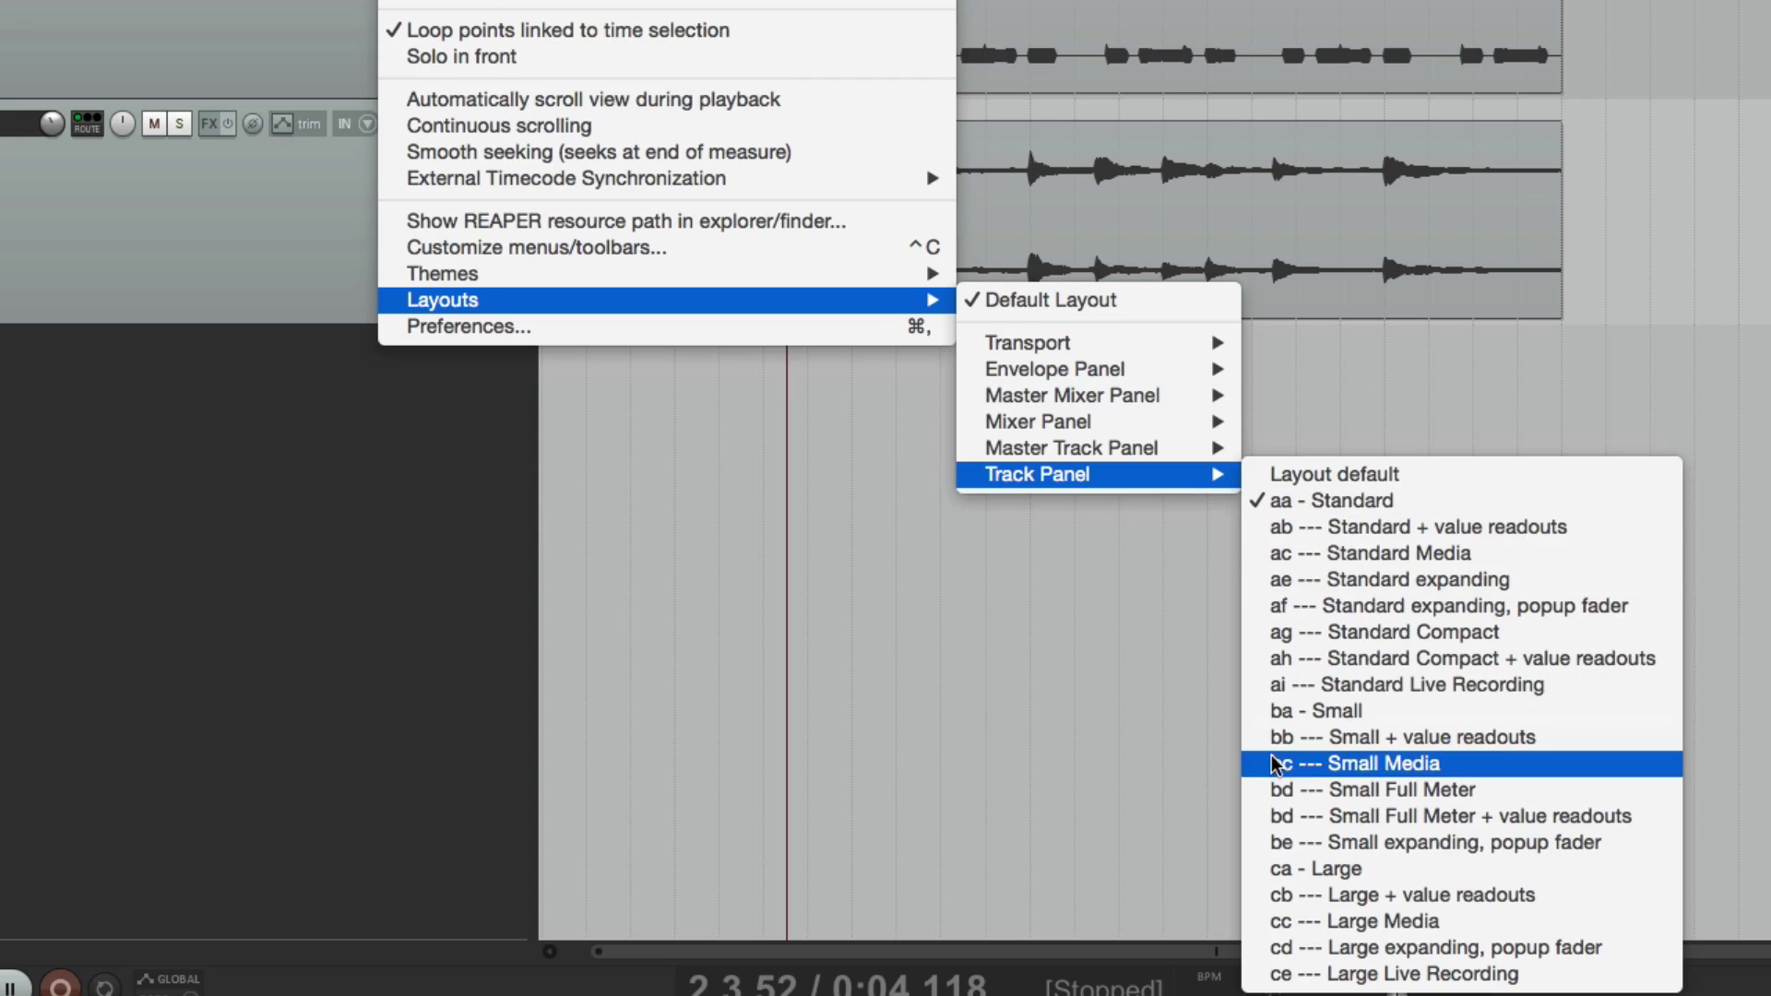
left_click(1248, 791)
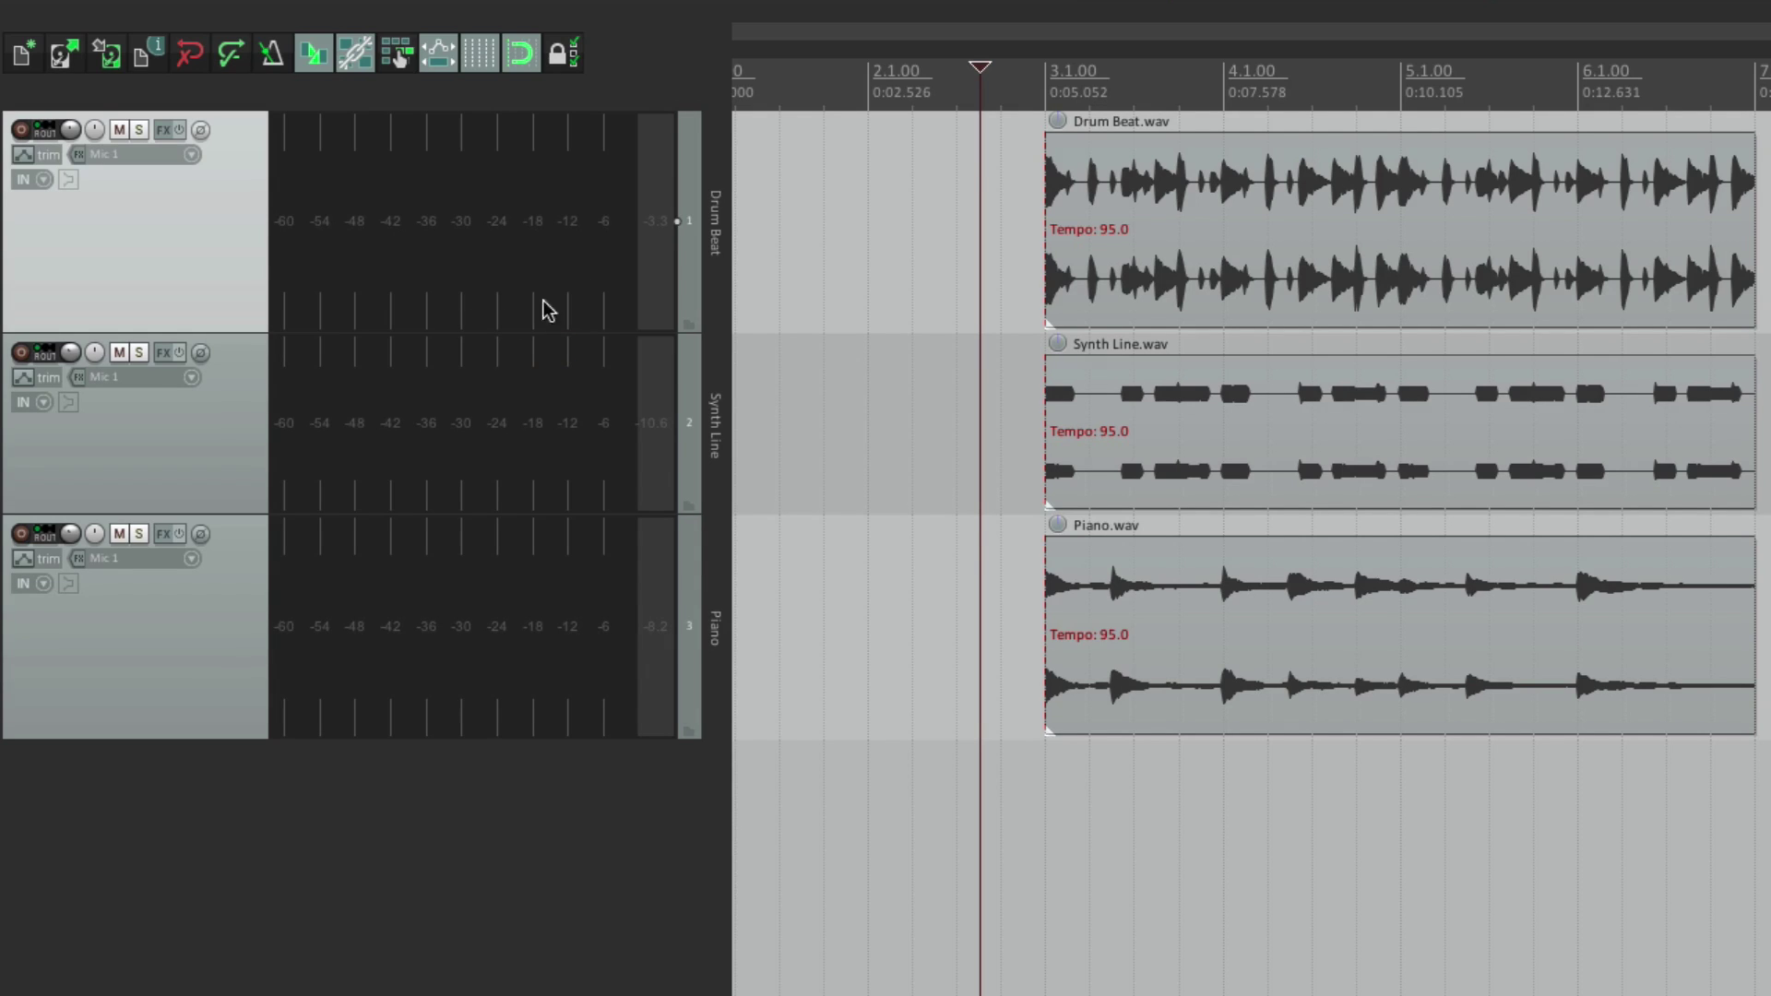
left_click(1018, 180)
key("space")
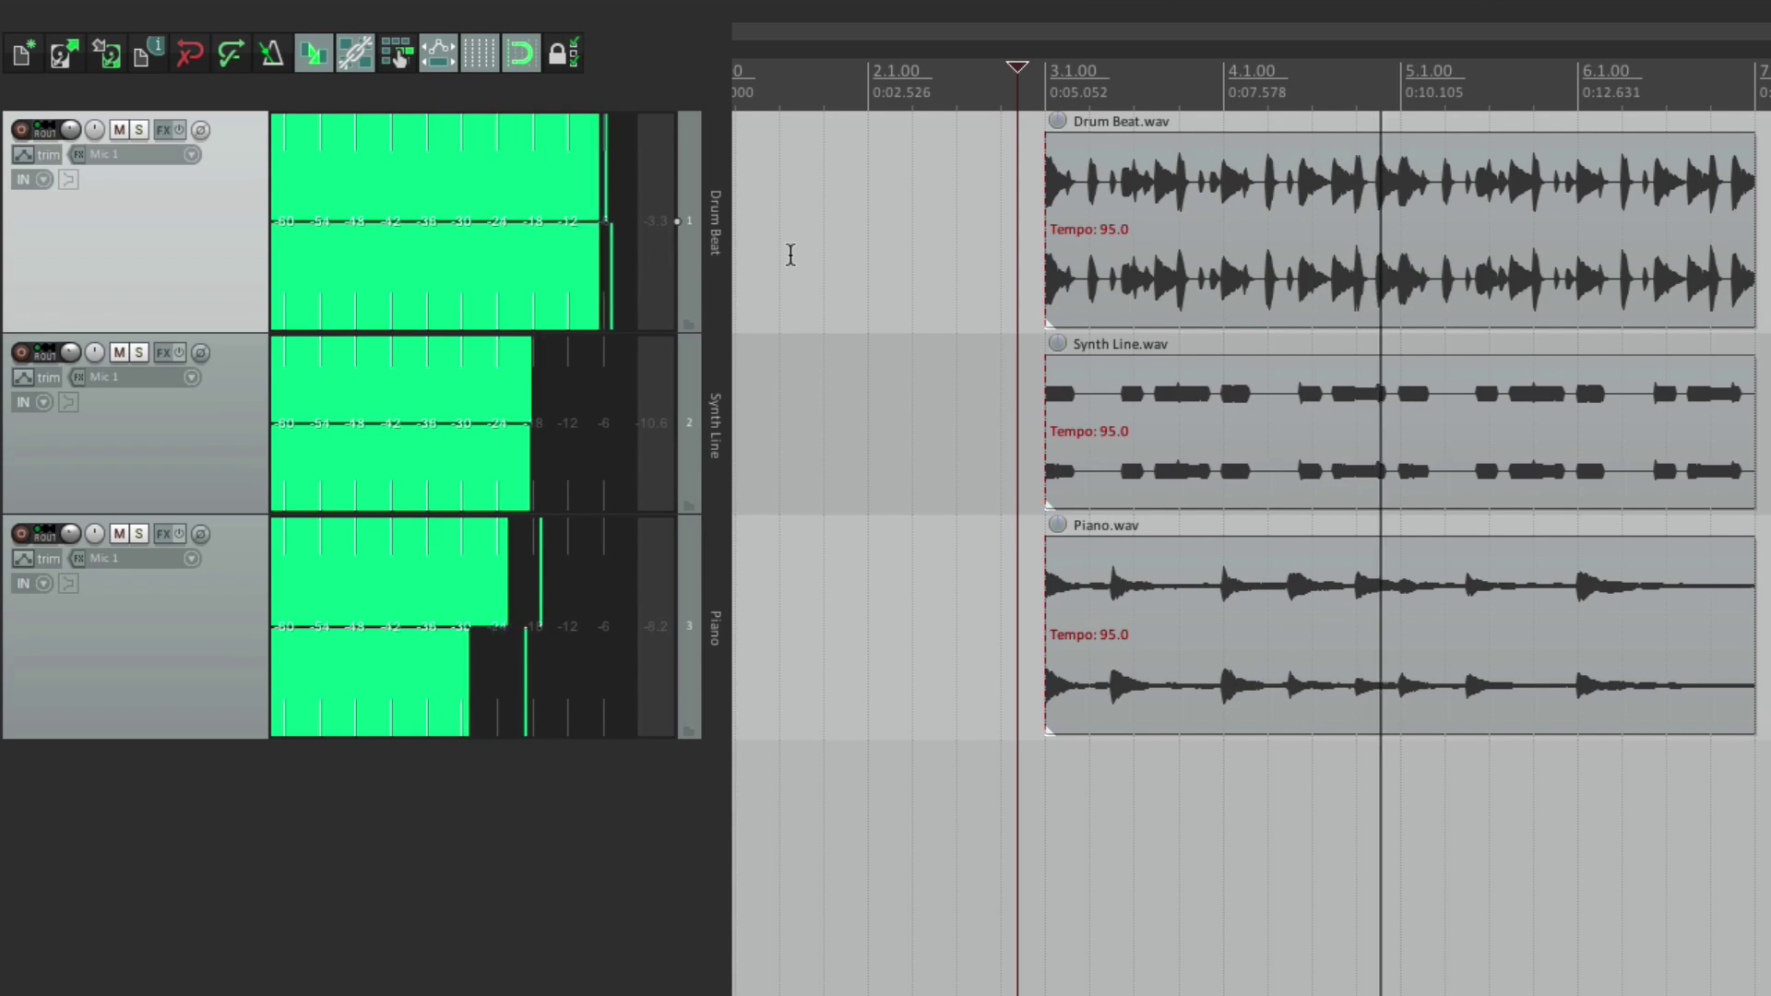
key("space")
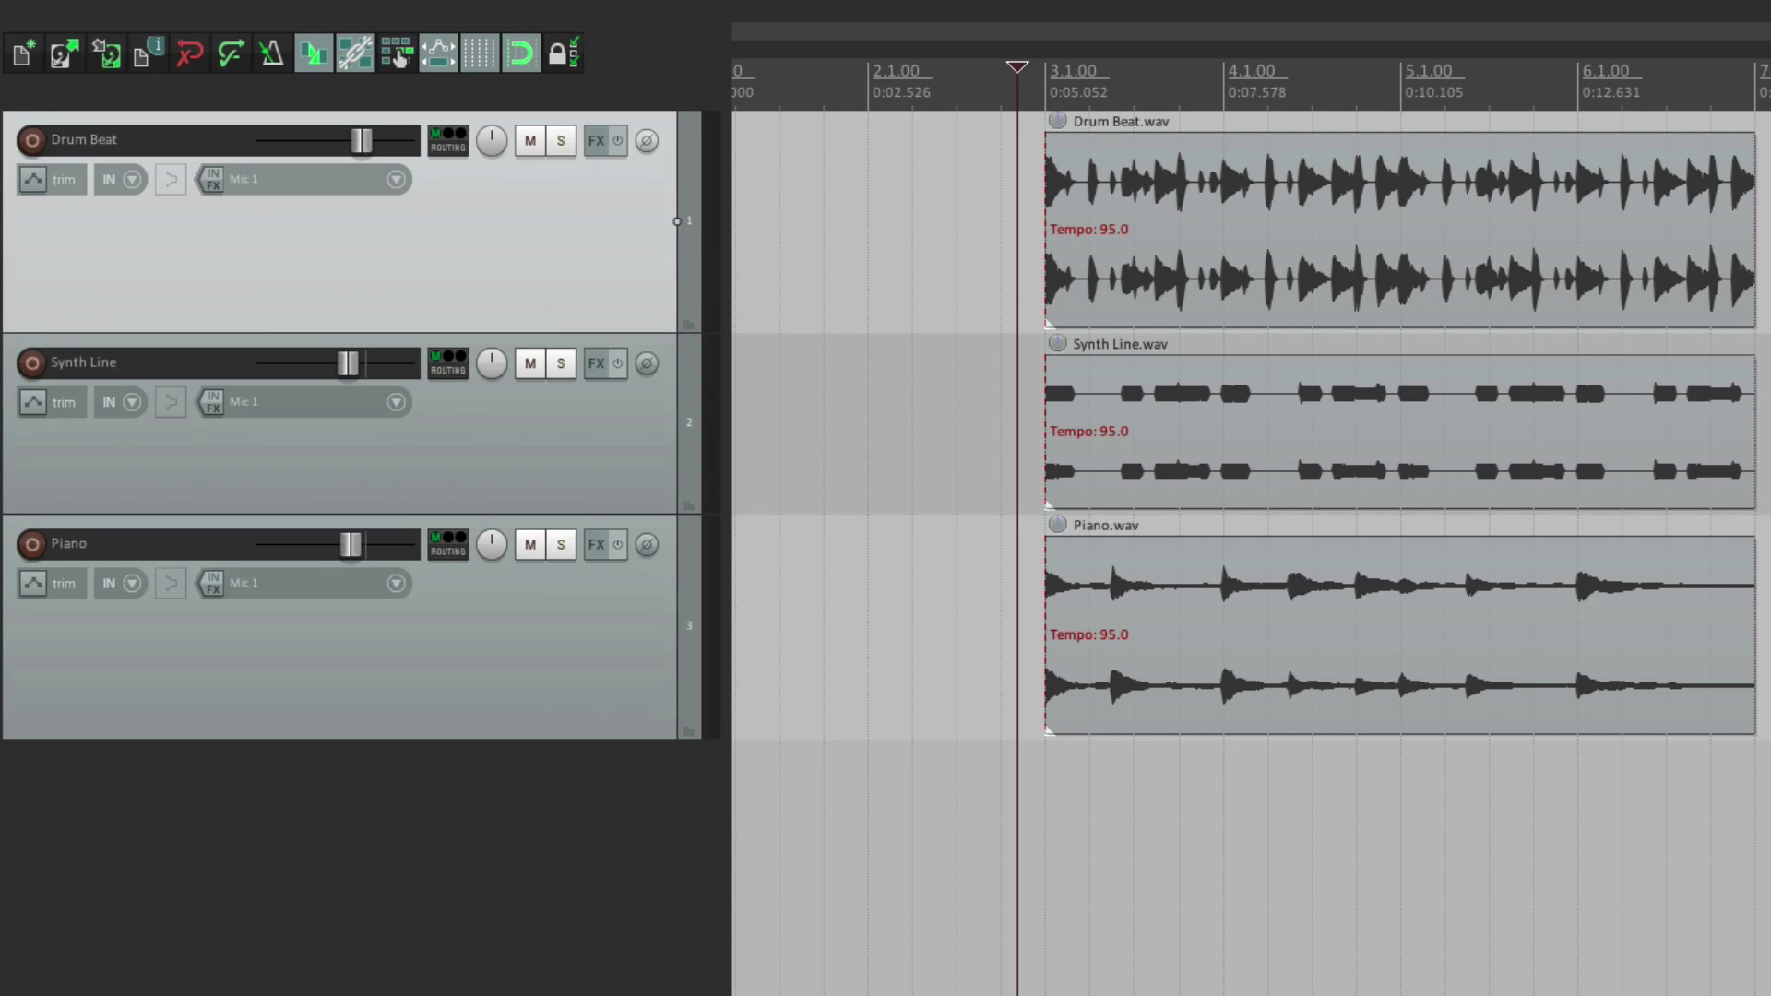
key("space")
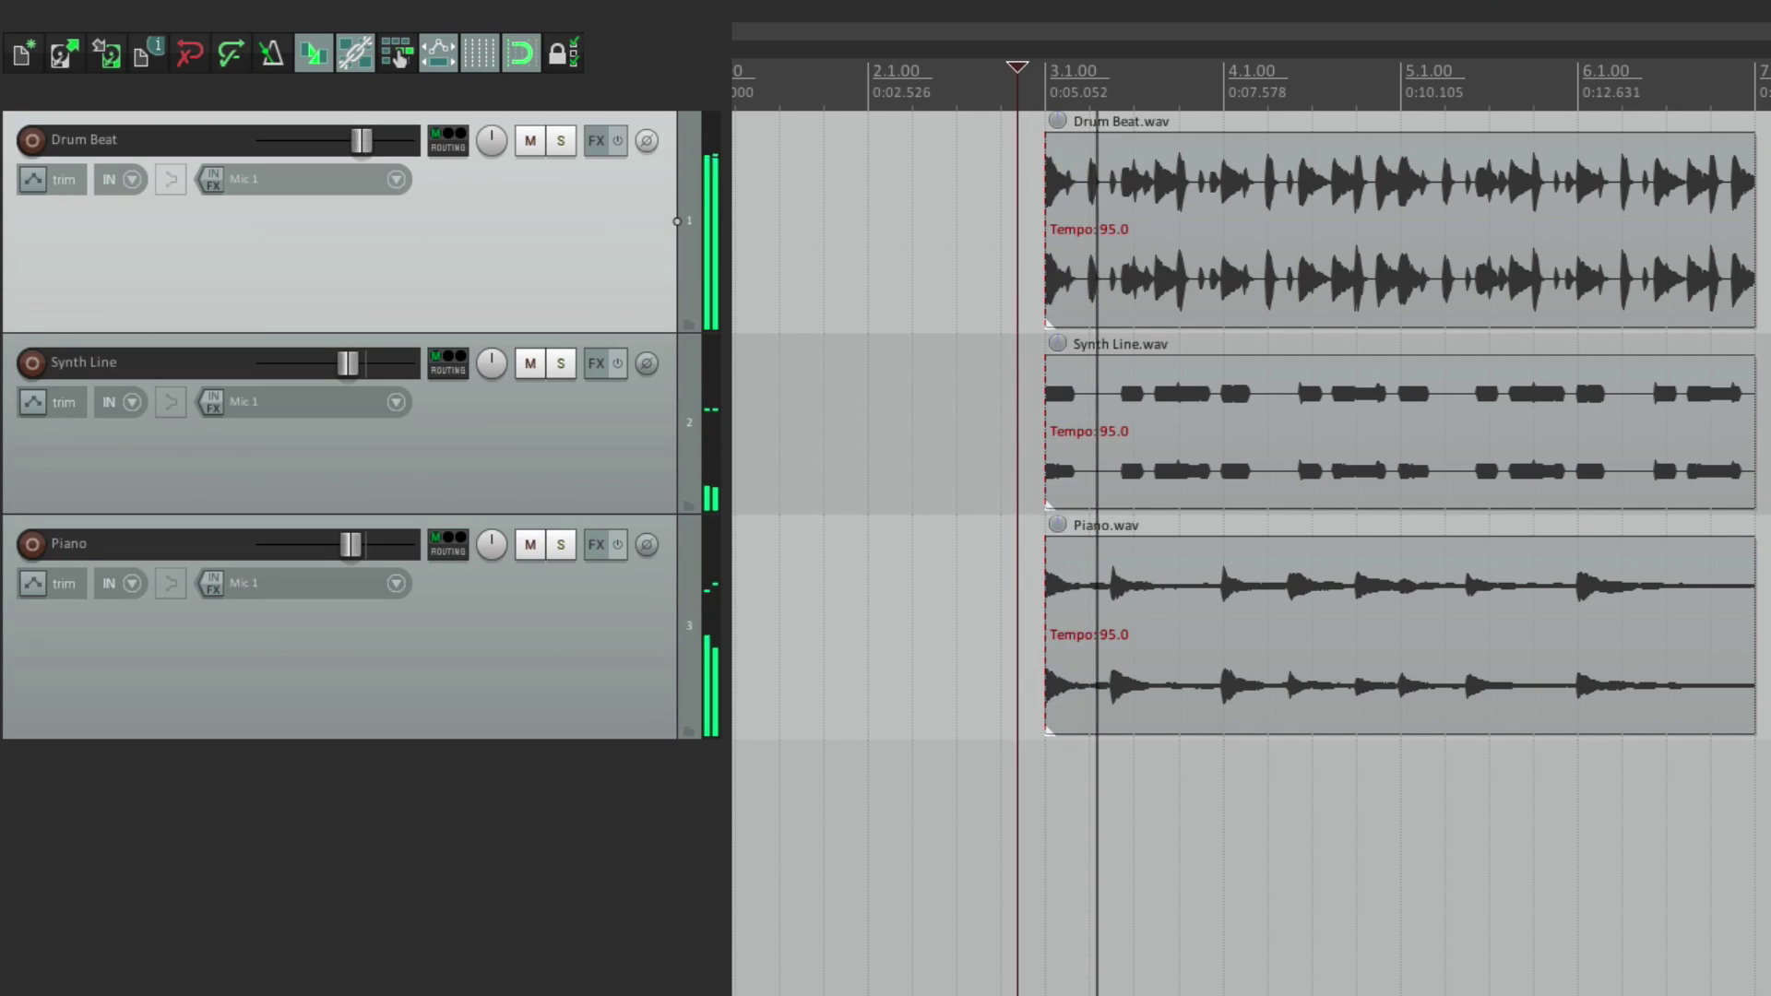
key("space")
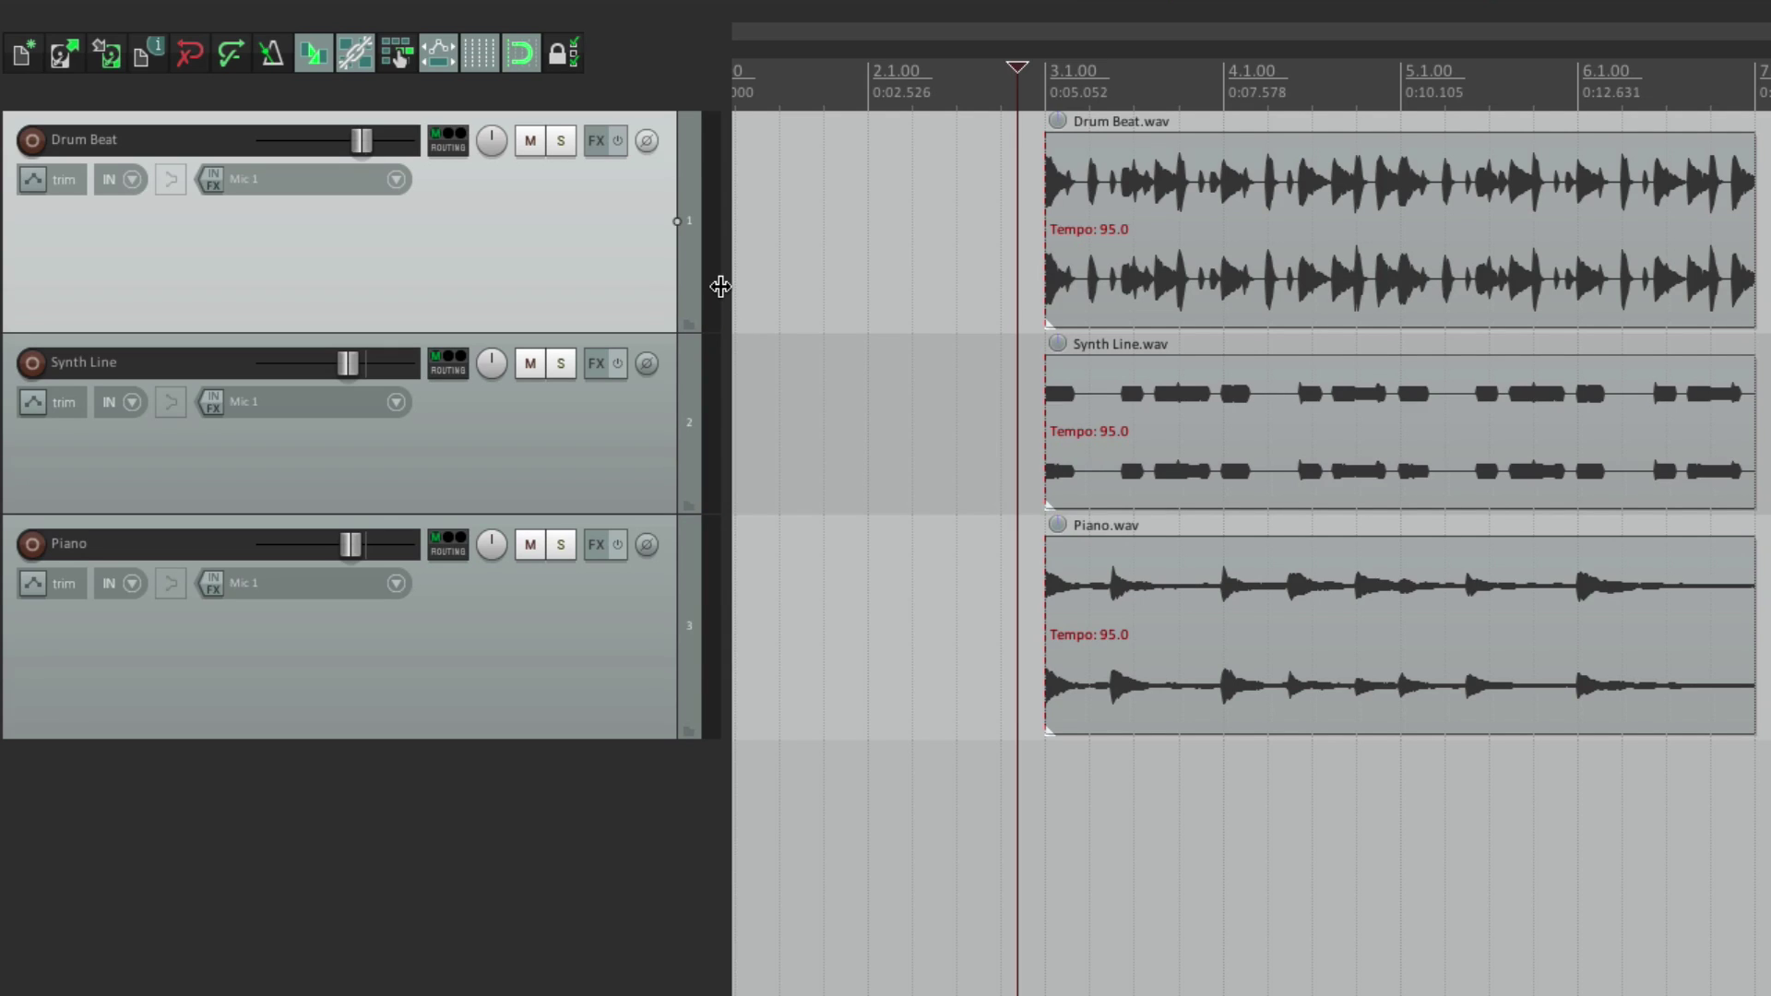
Step: Show the mixer with Ctrl+M and set its Mixer Panel layout to ea - Strip
key("ctrl+m")
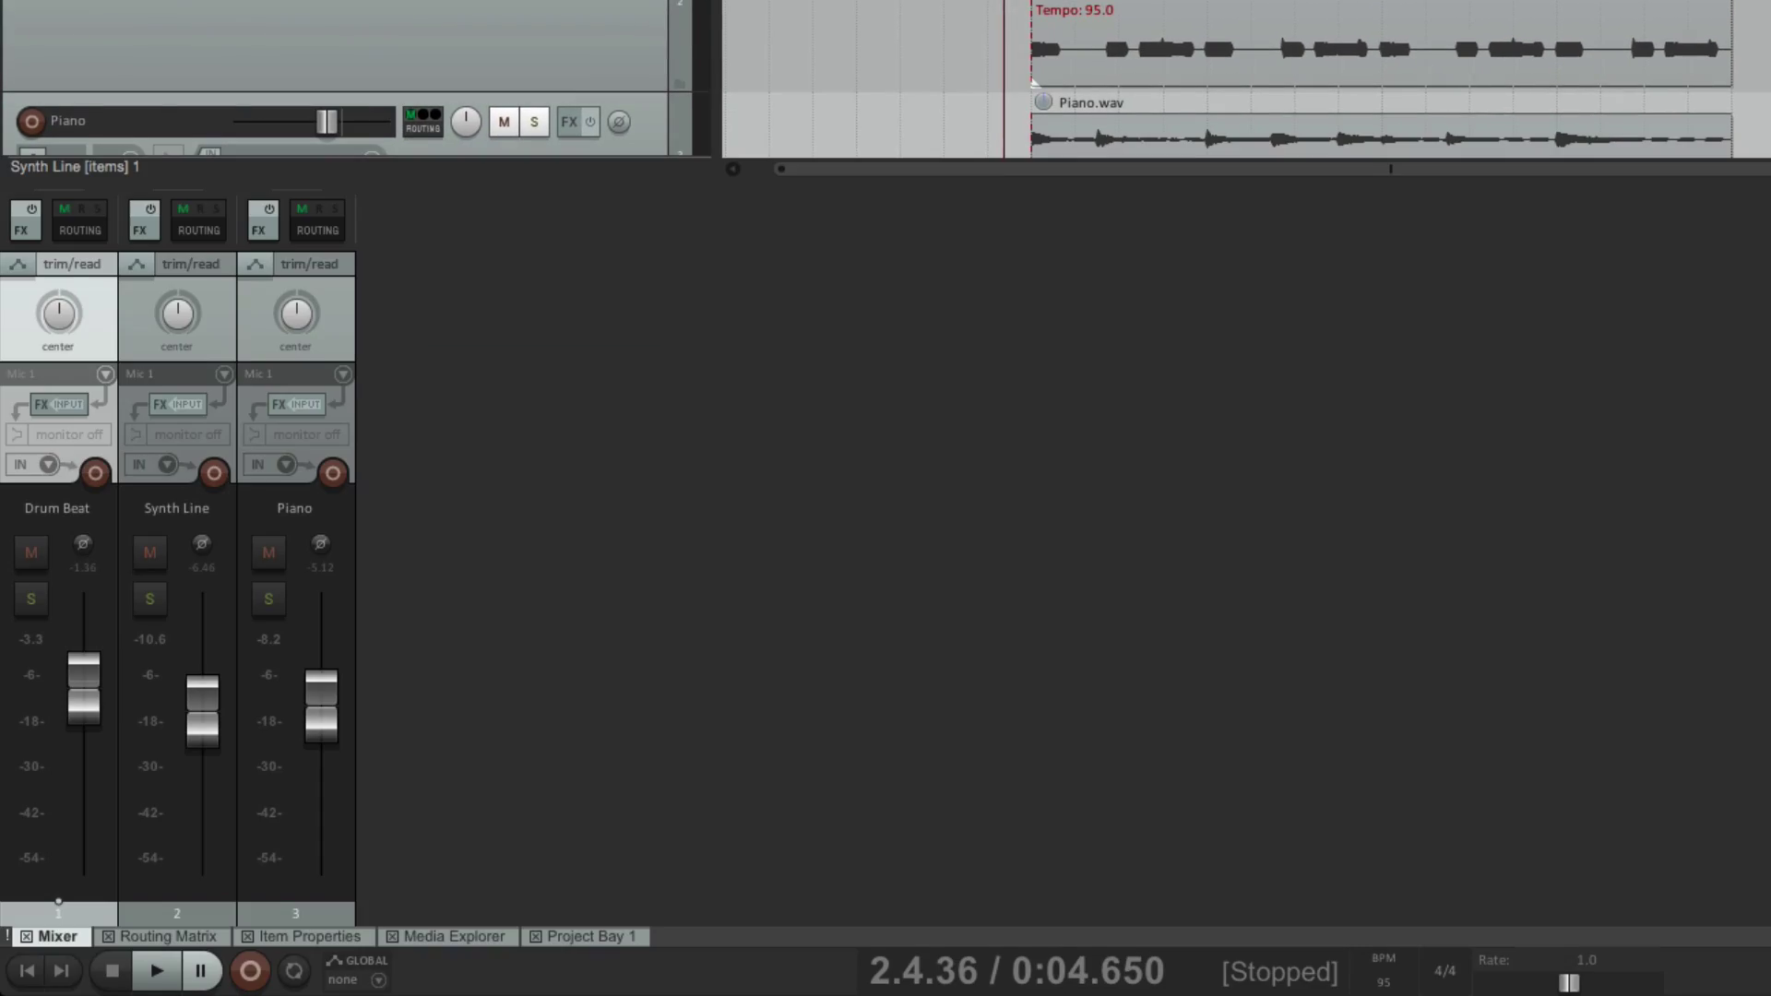
left_click(591, 0)
mouse_move(1089, 290)
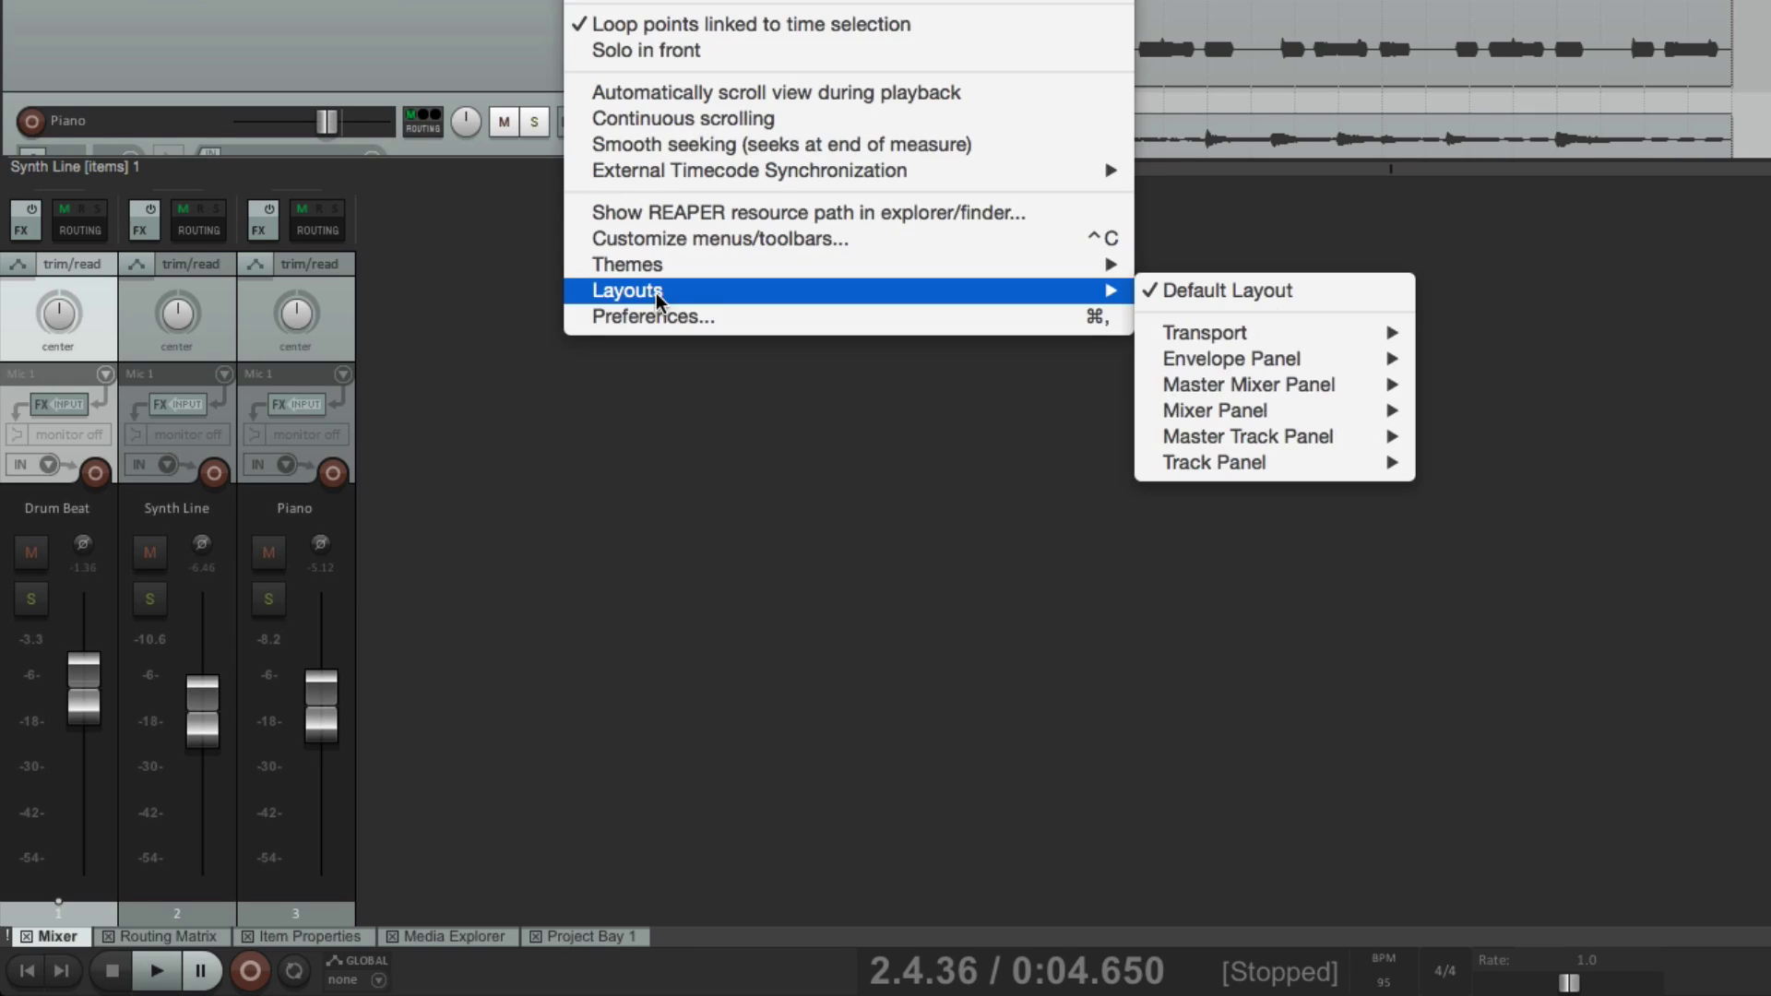
mouse_move(1163, 410)
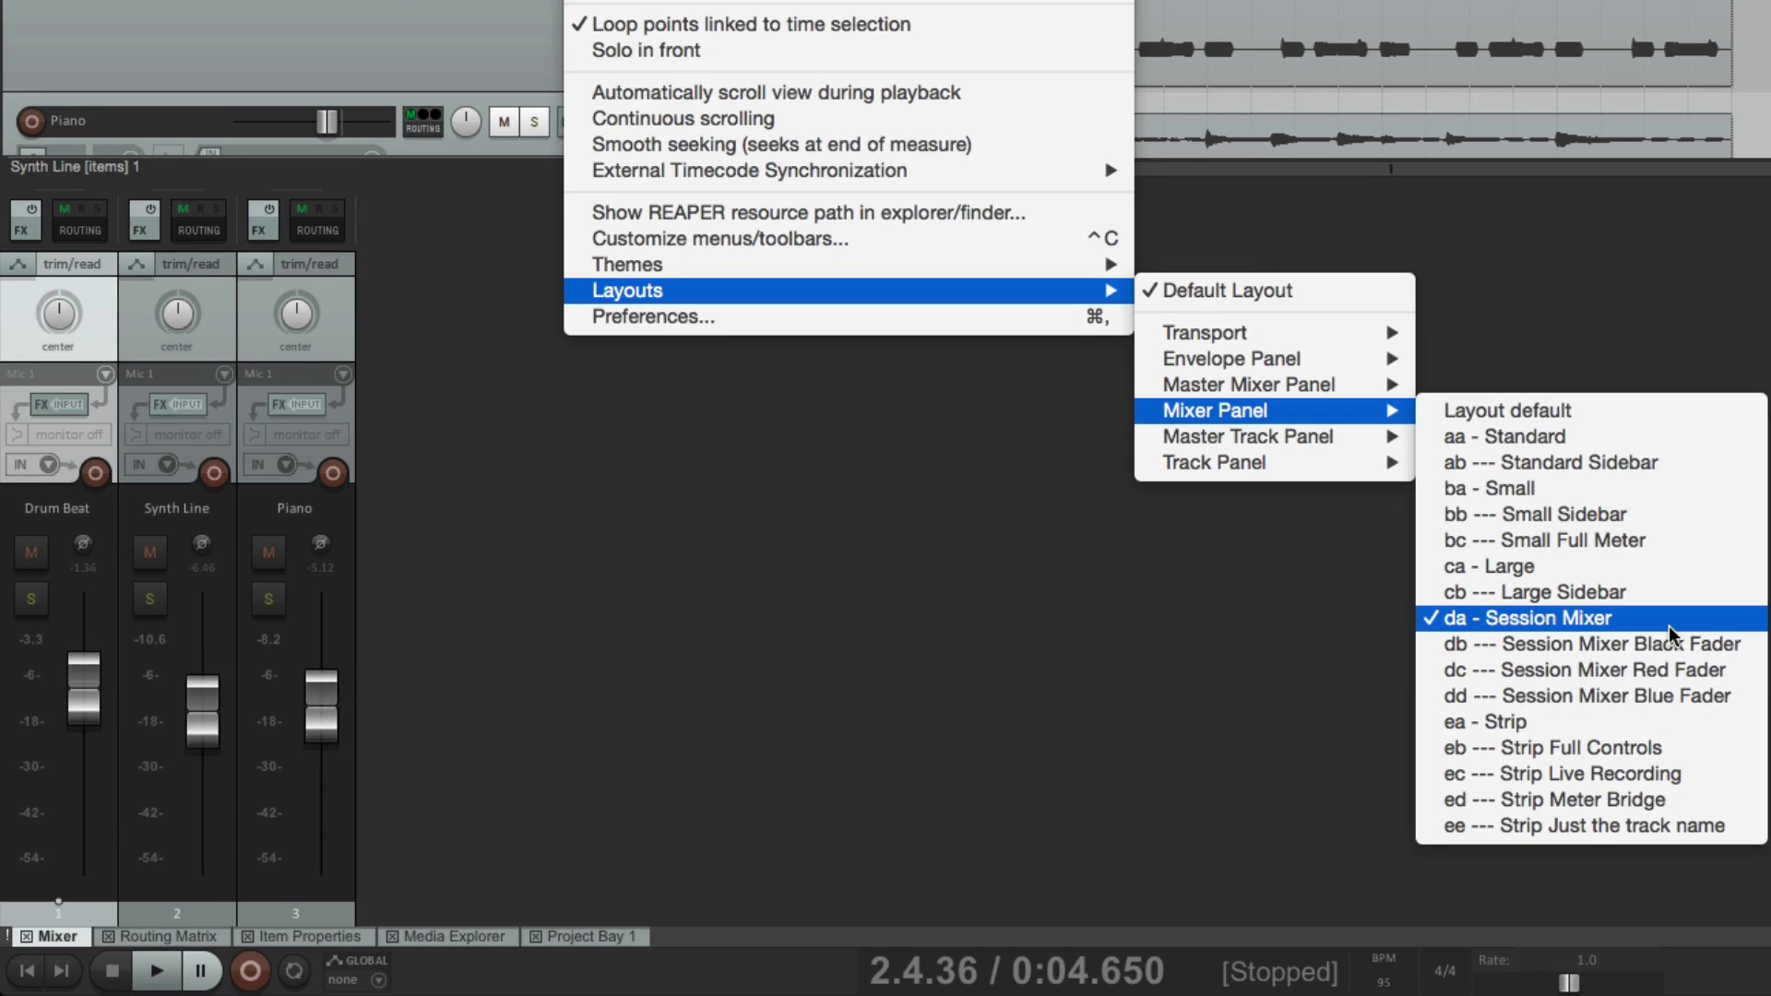
left_click(1453, 724)
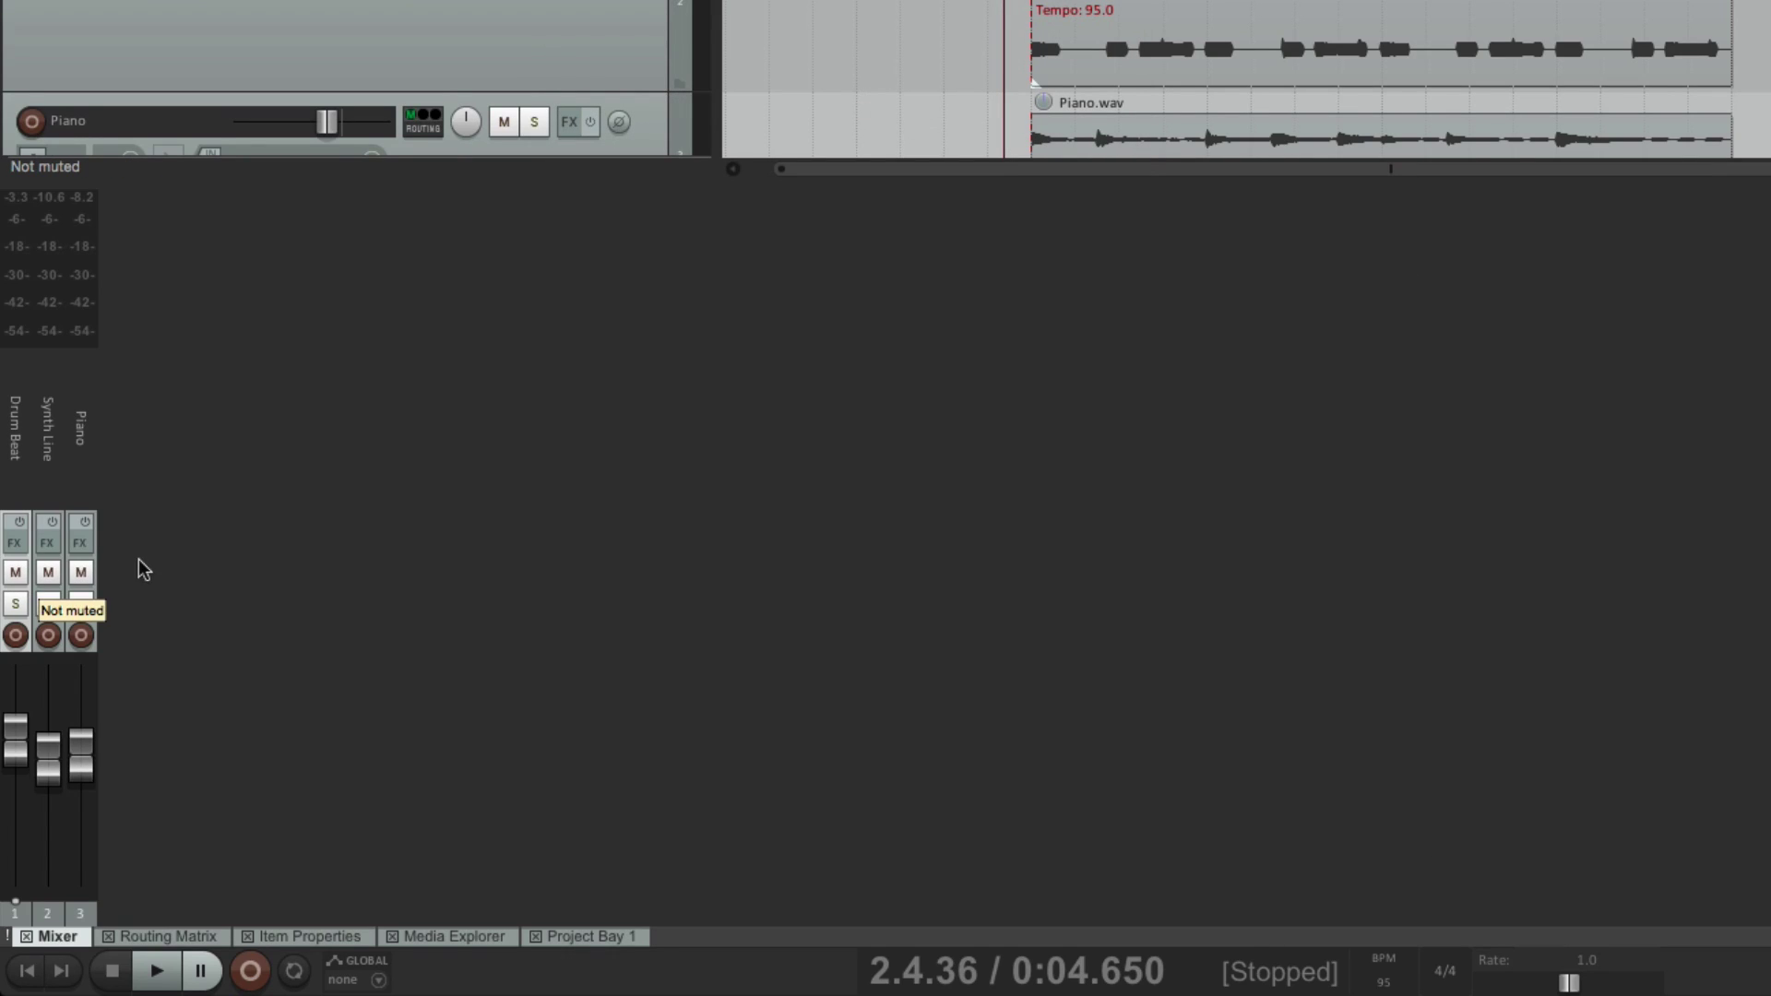
Step: Switch the mixer layout to cb --- Large Sidebar, then browse the layout choices again
left_click(590, 0)
mouse_move(692, 289)
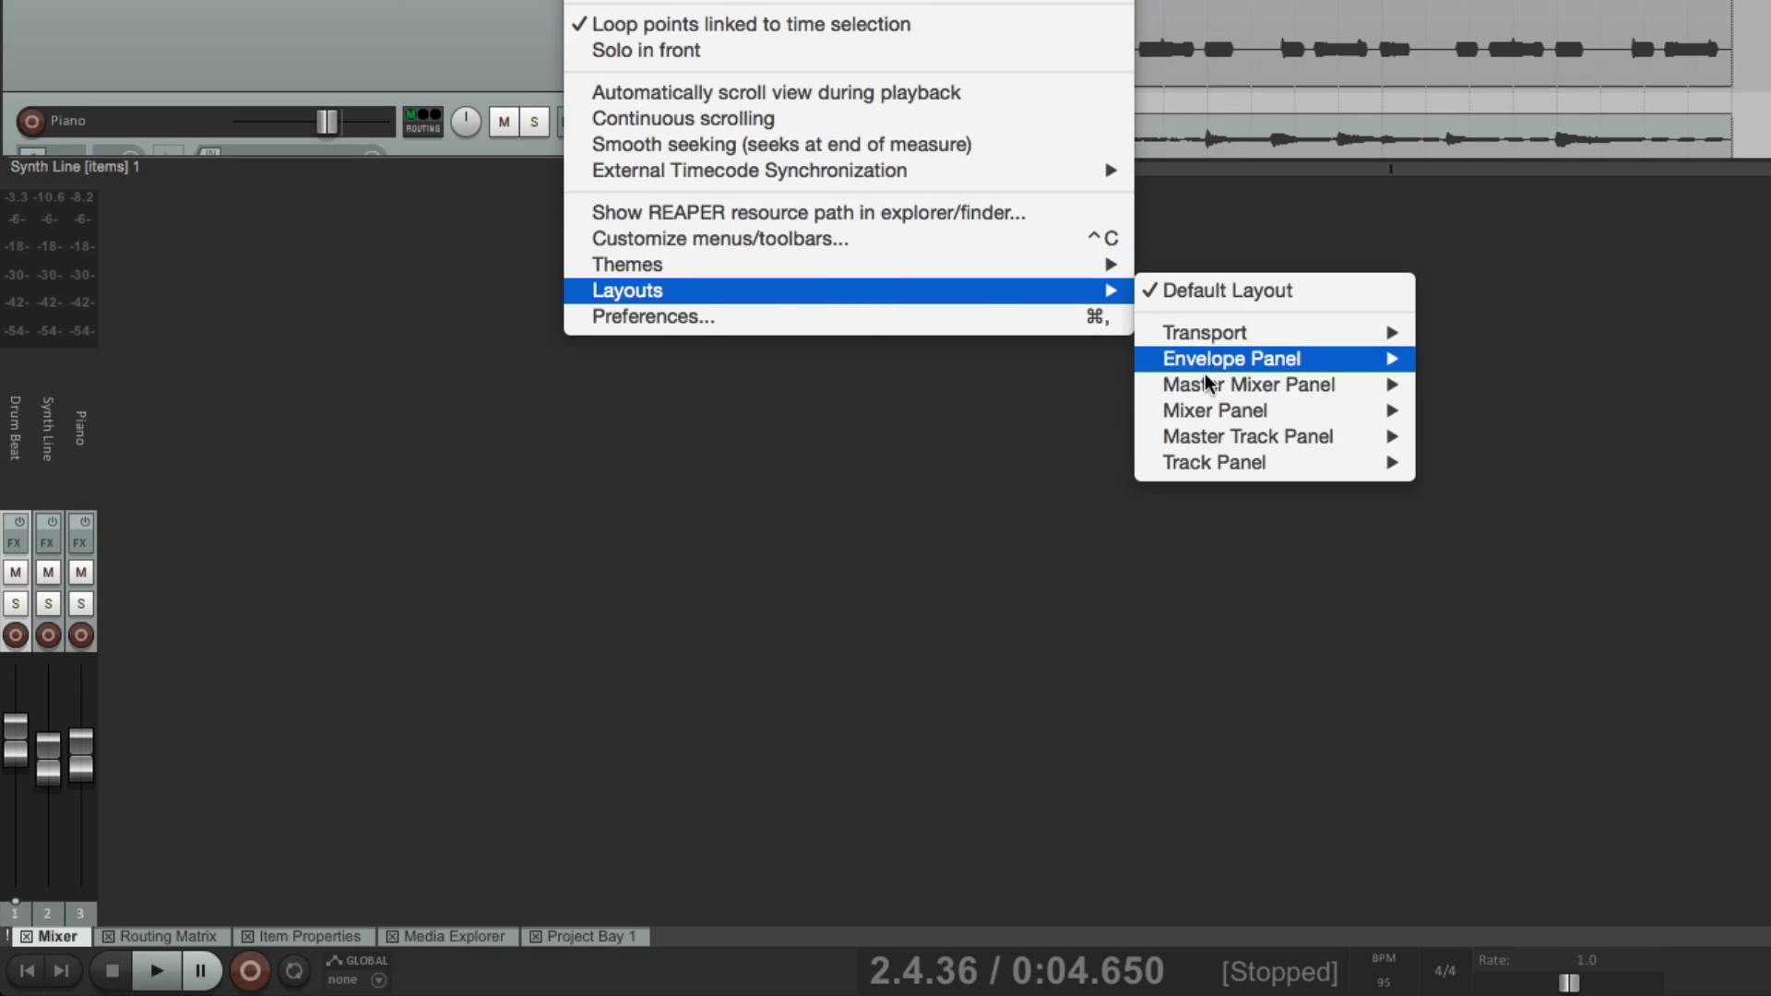
left_click(1651, 599)
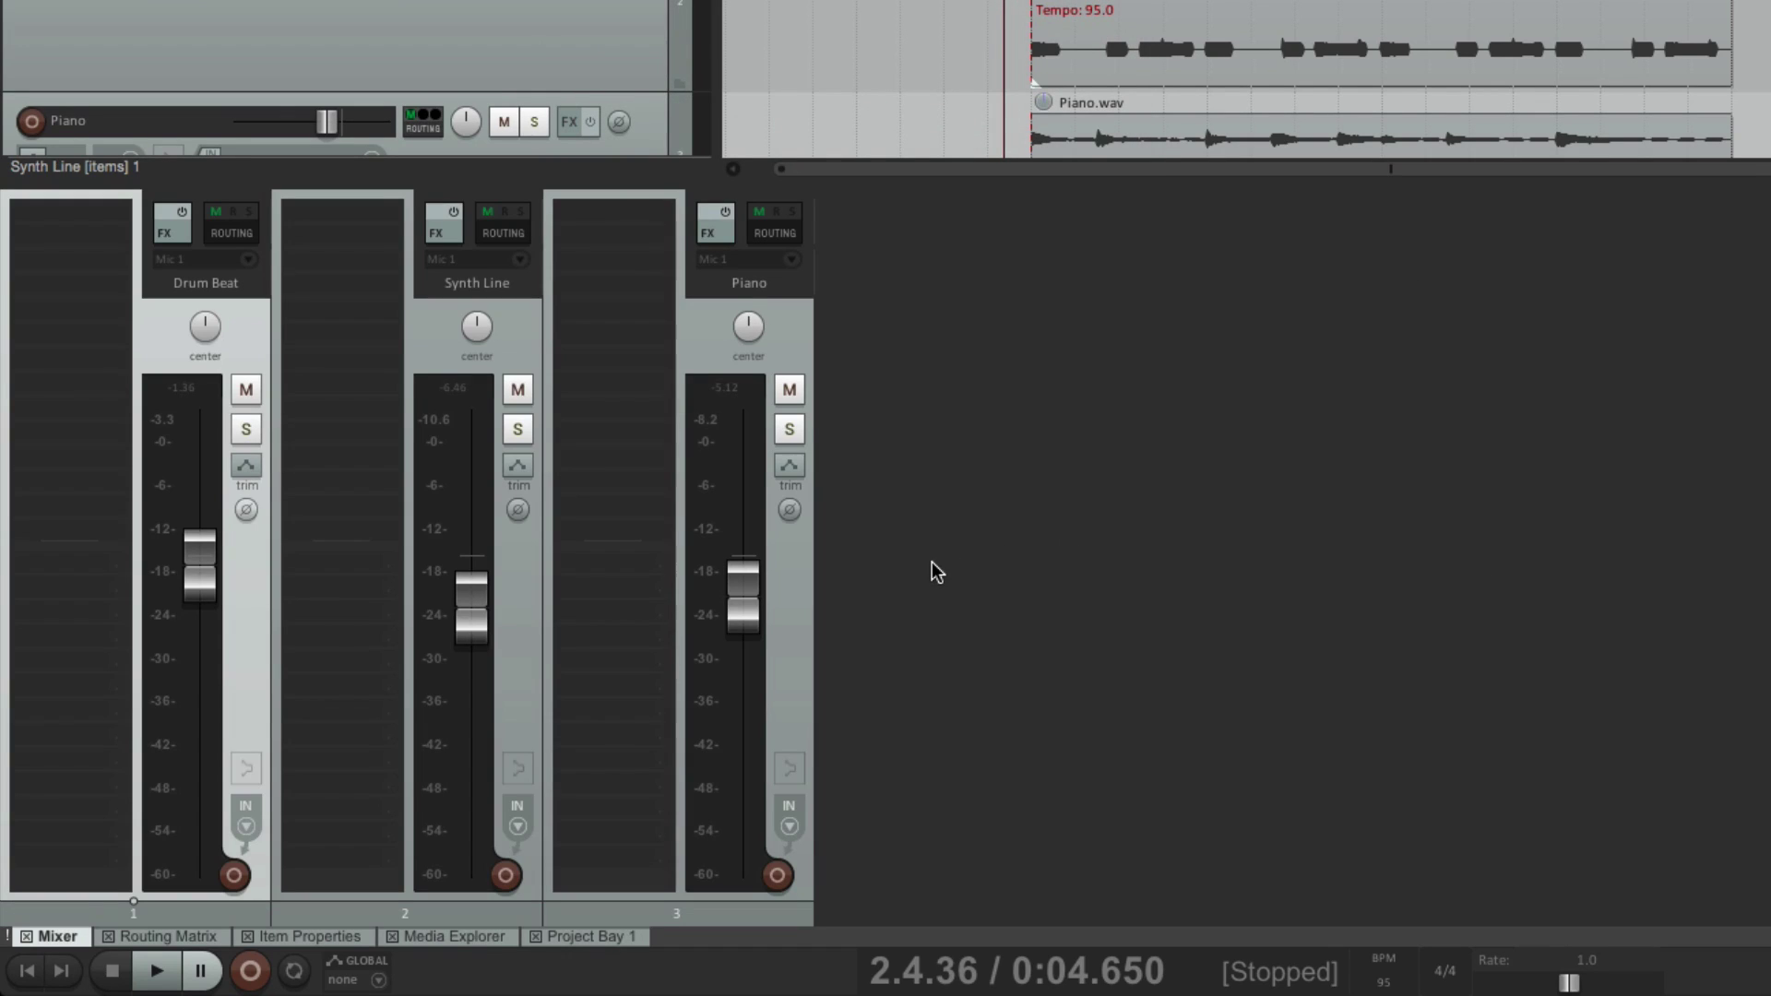
left_click(591, 0)
mouse_move(751, 296)
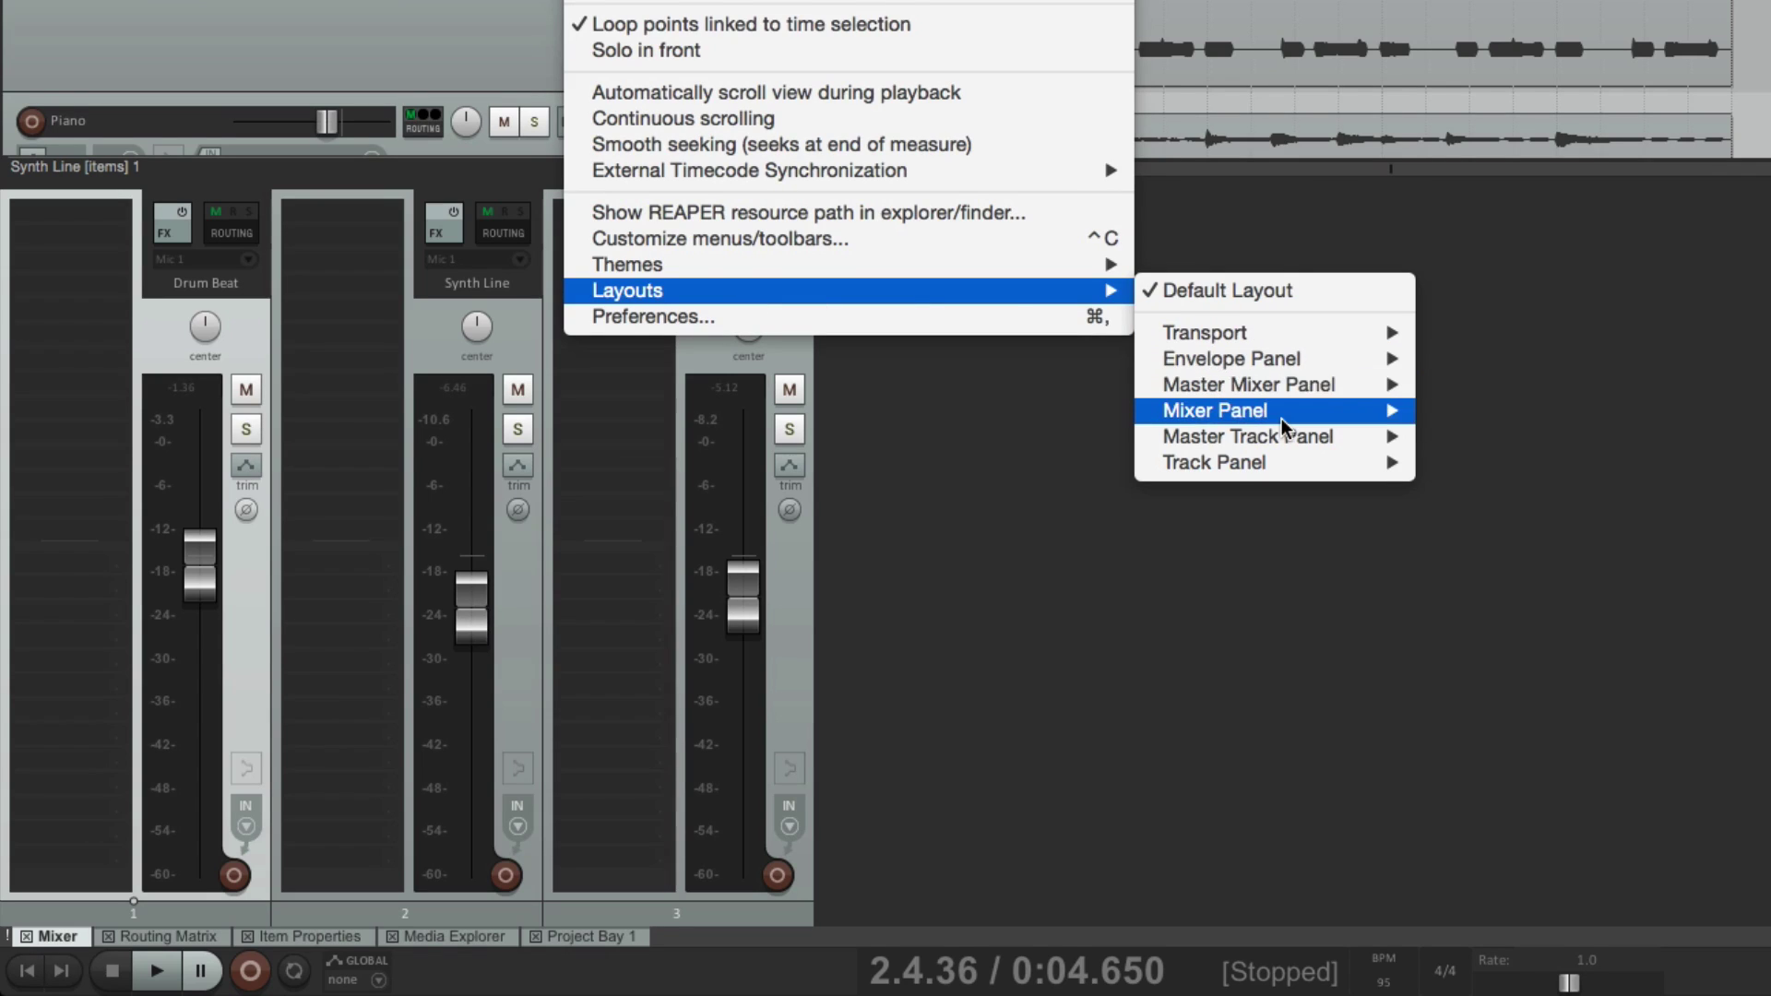
mouse_move(1283, 420)
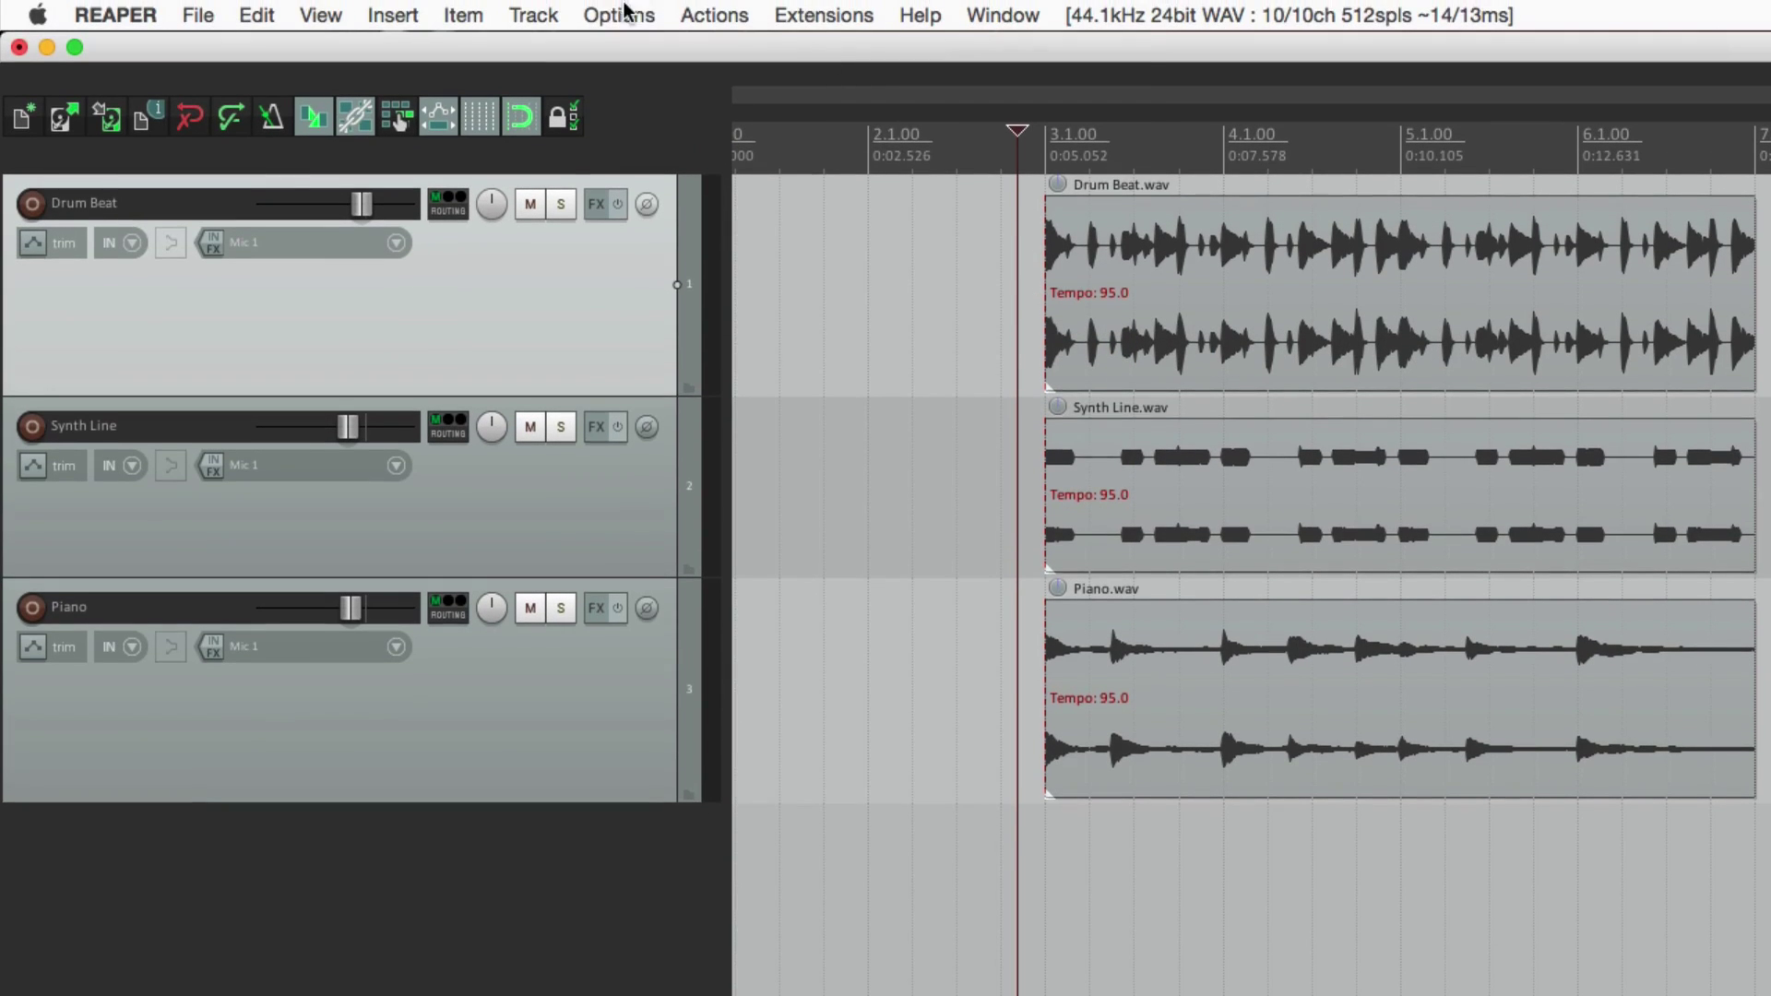
left_click(625, 14)
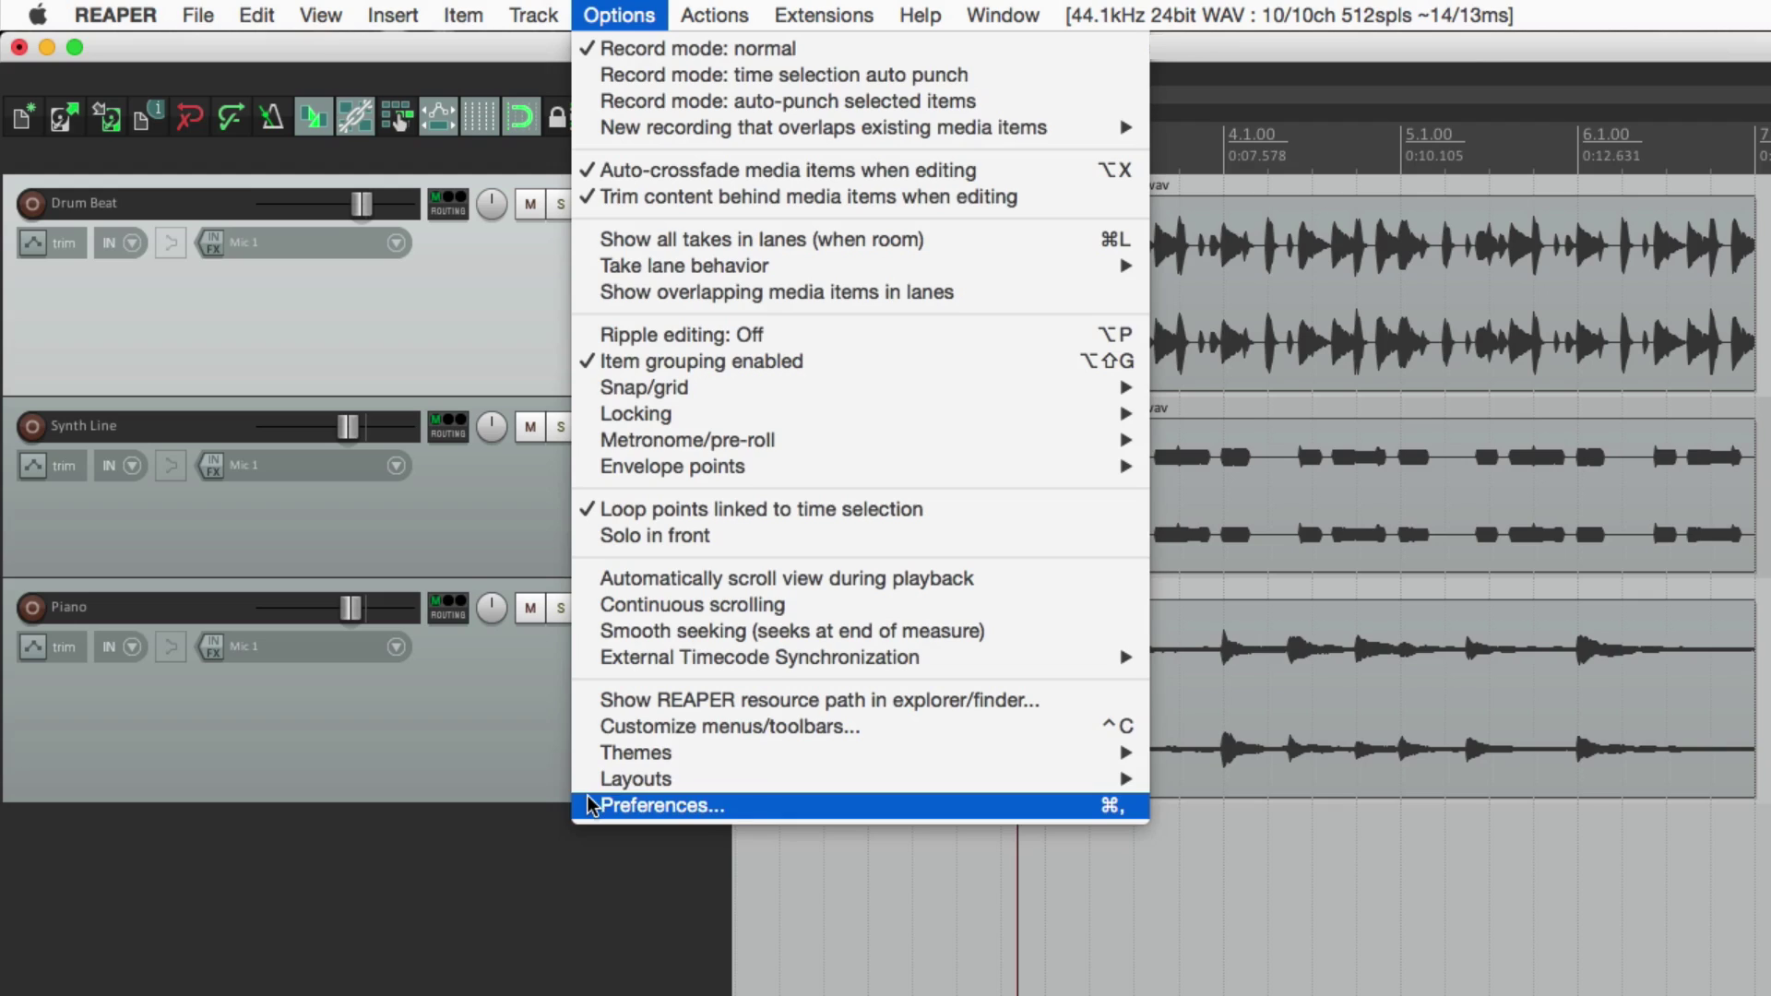
left_click(662, 805)
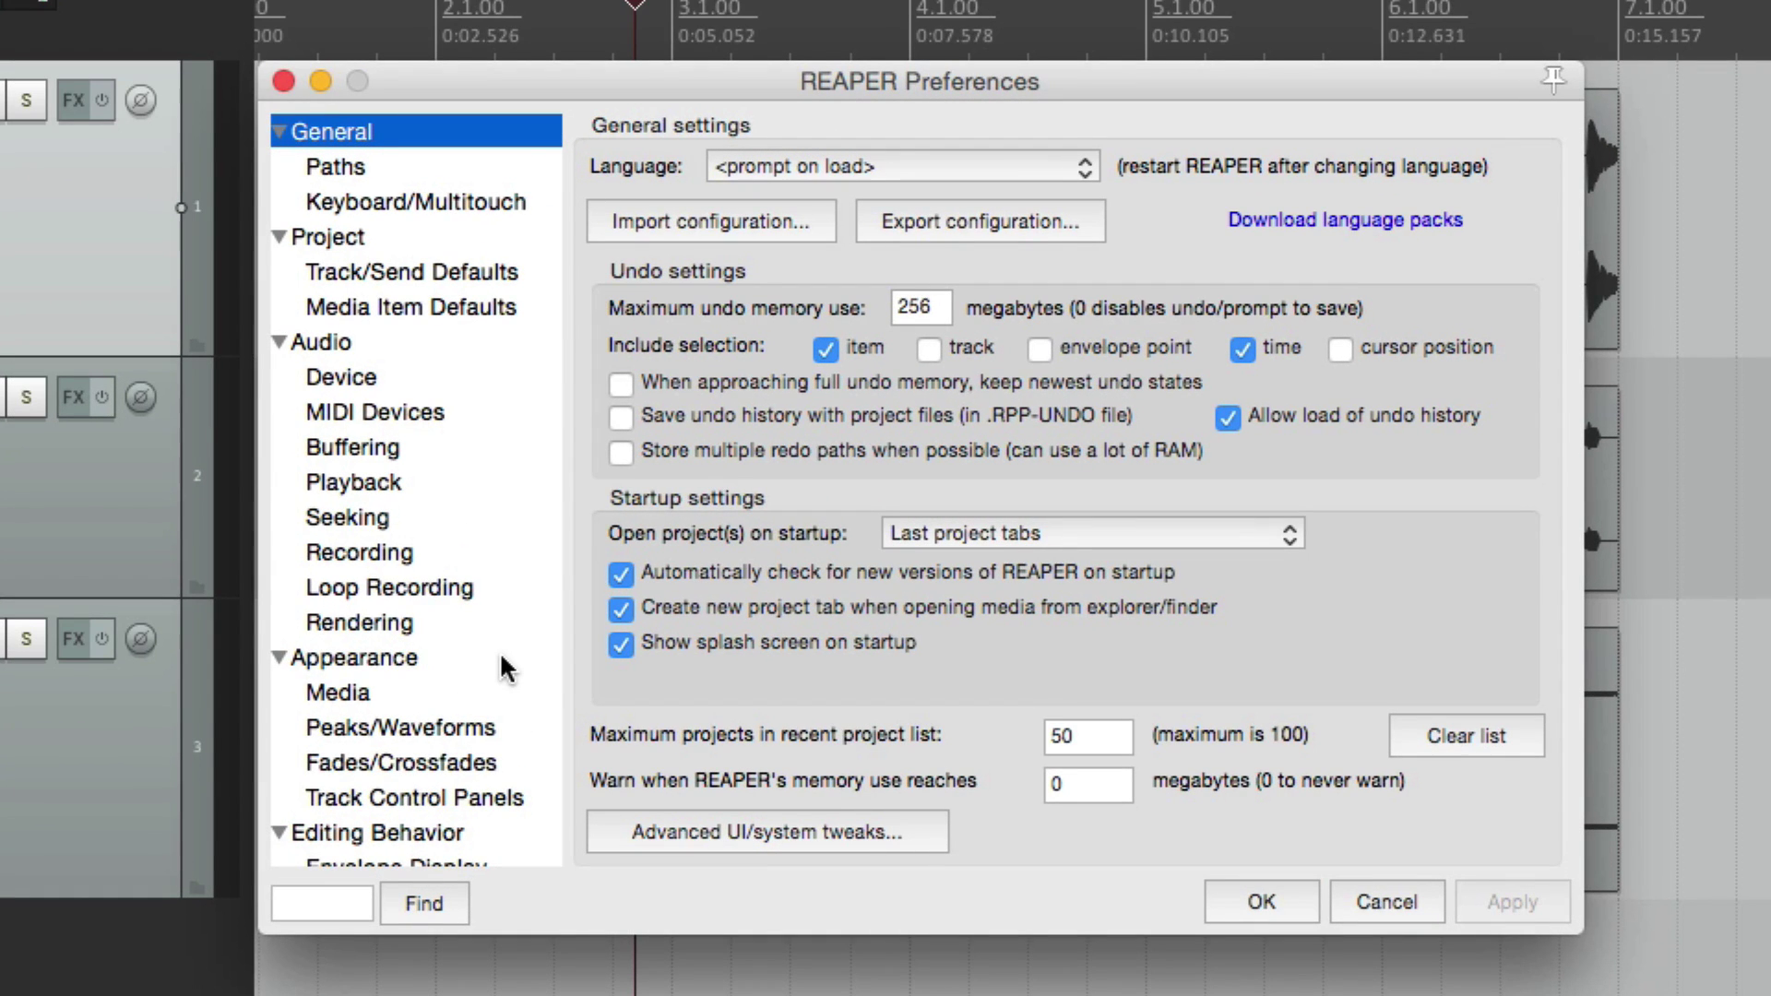
scroll(487, 332, "down", 10)
scroll(482, 332, "up", 8)
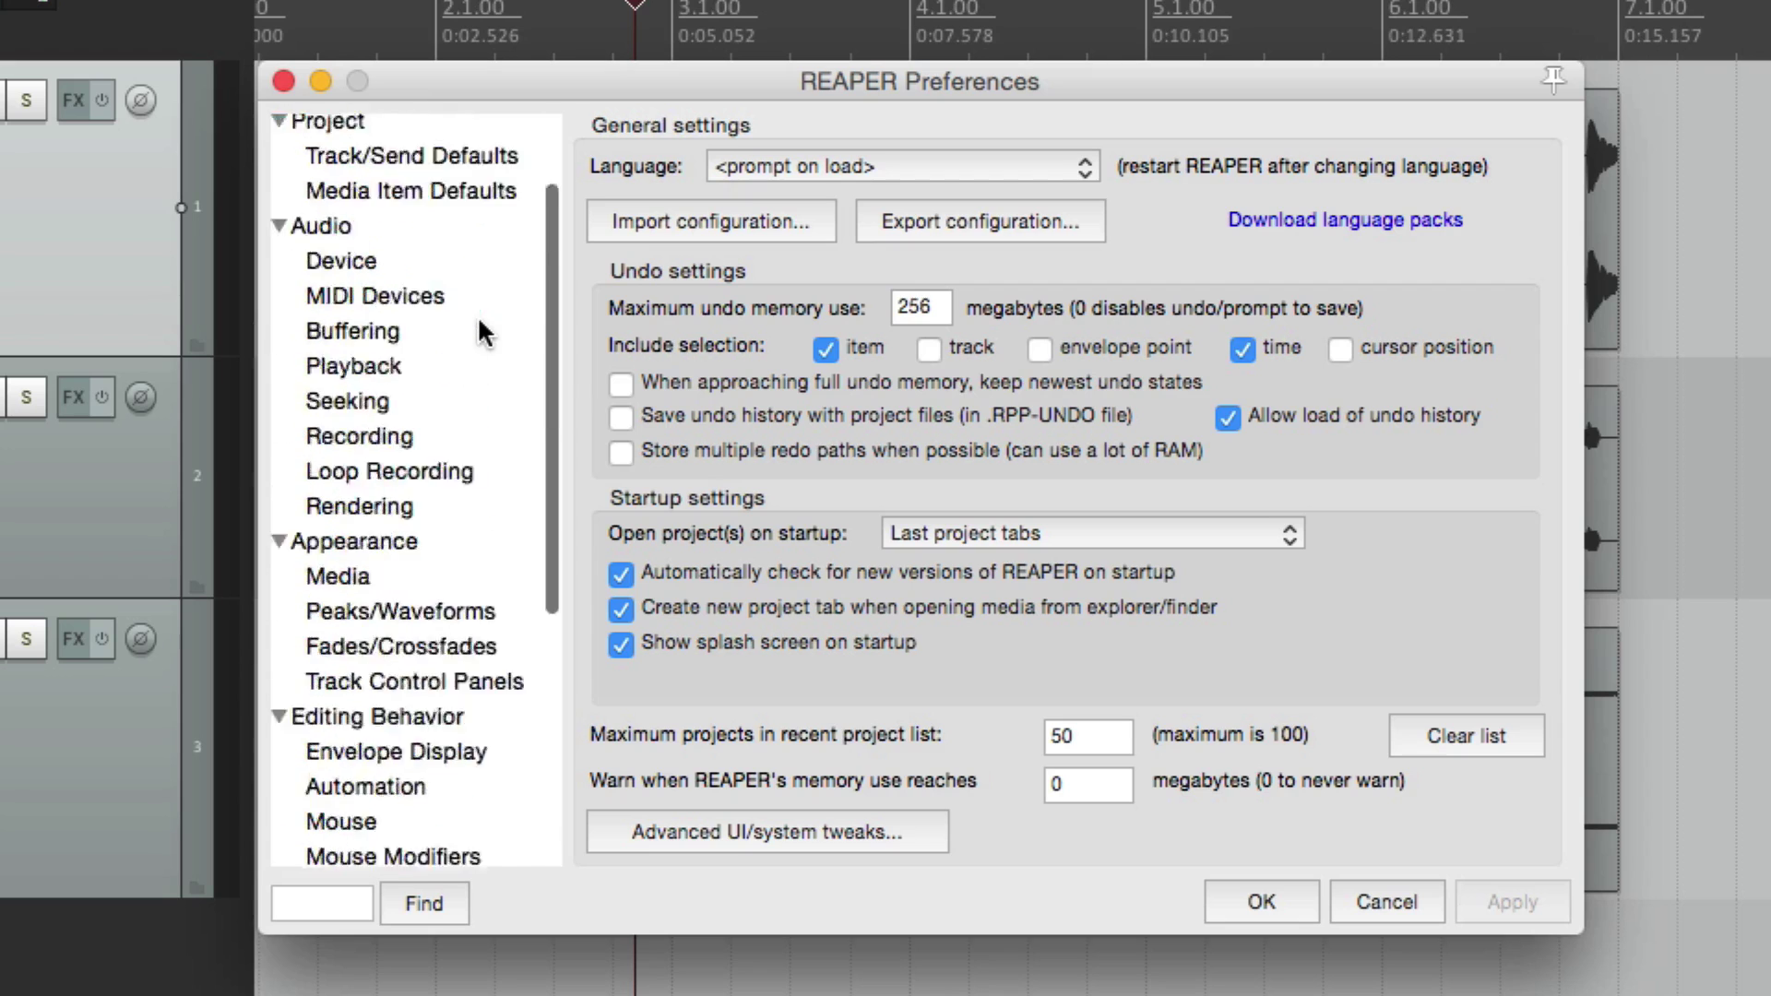
scroll(480, 332, "up", 3)
left_click(466, 240)
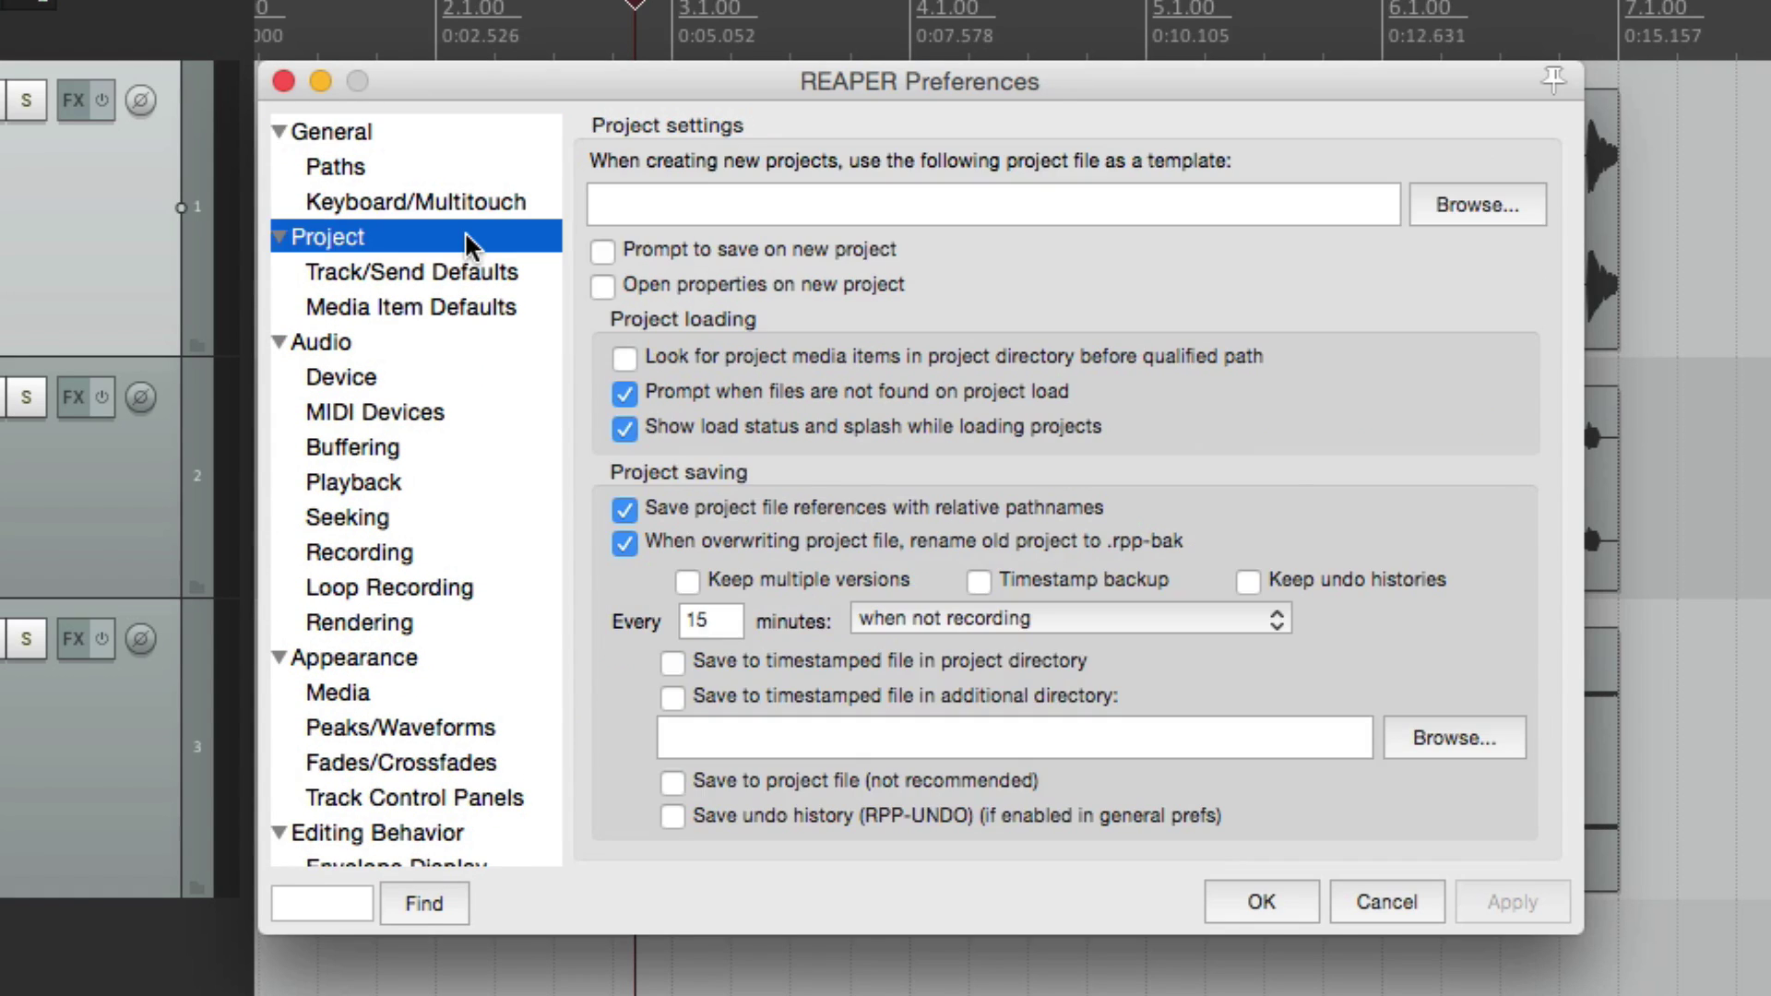
left_click(463, 341)
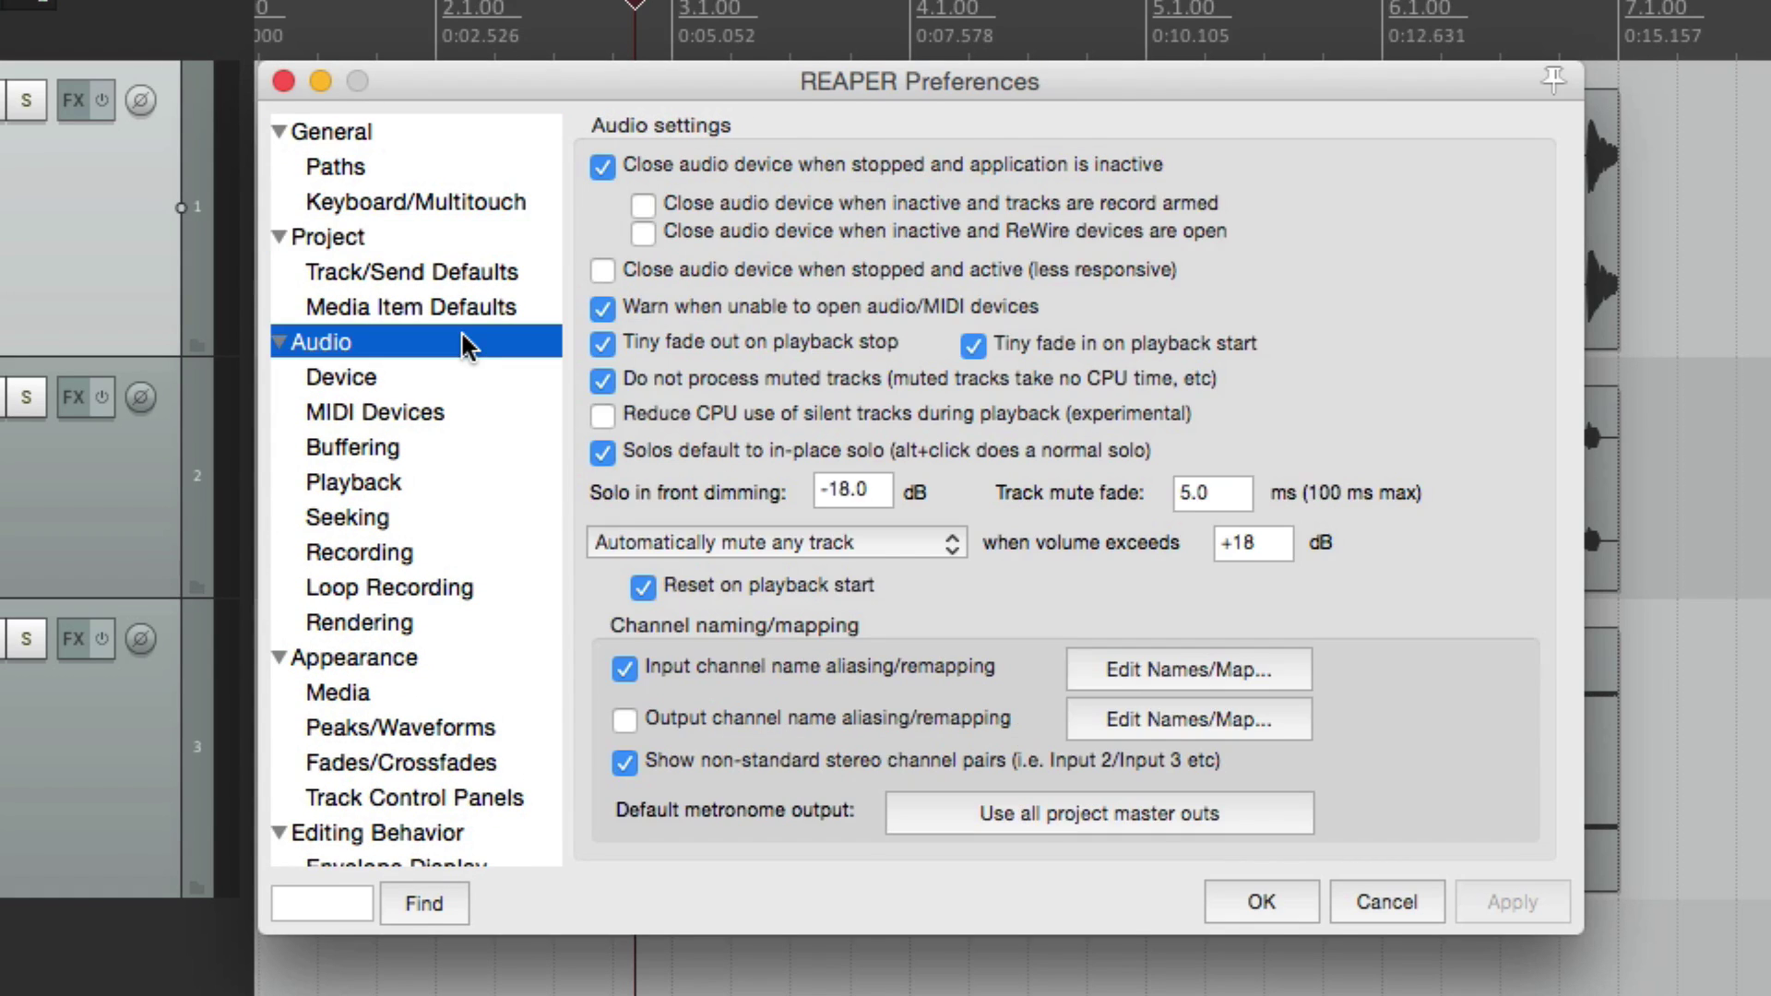
left_click(482, 379)
left_click(457, 664)
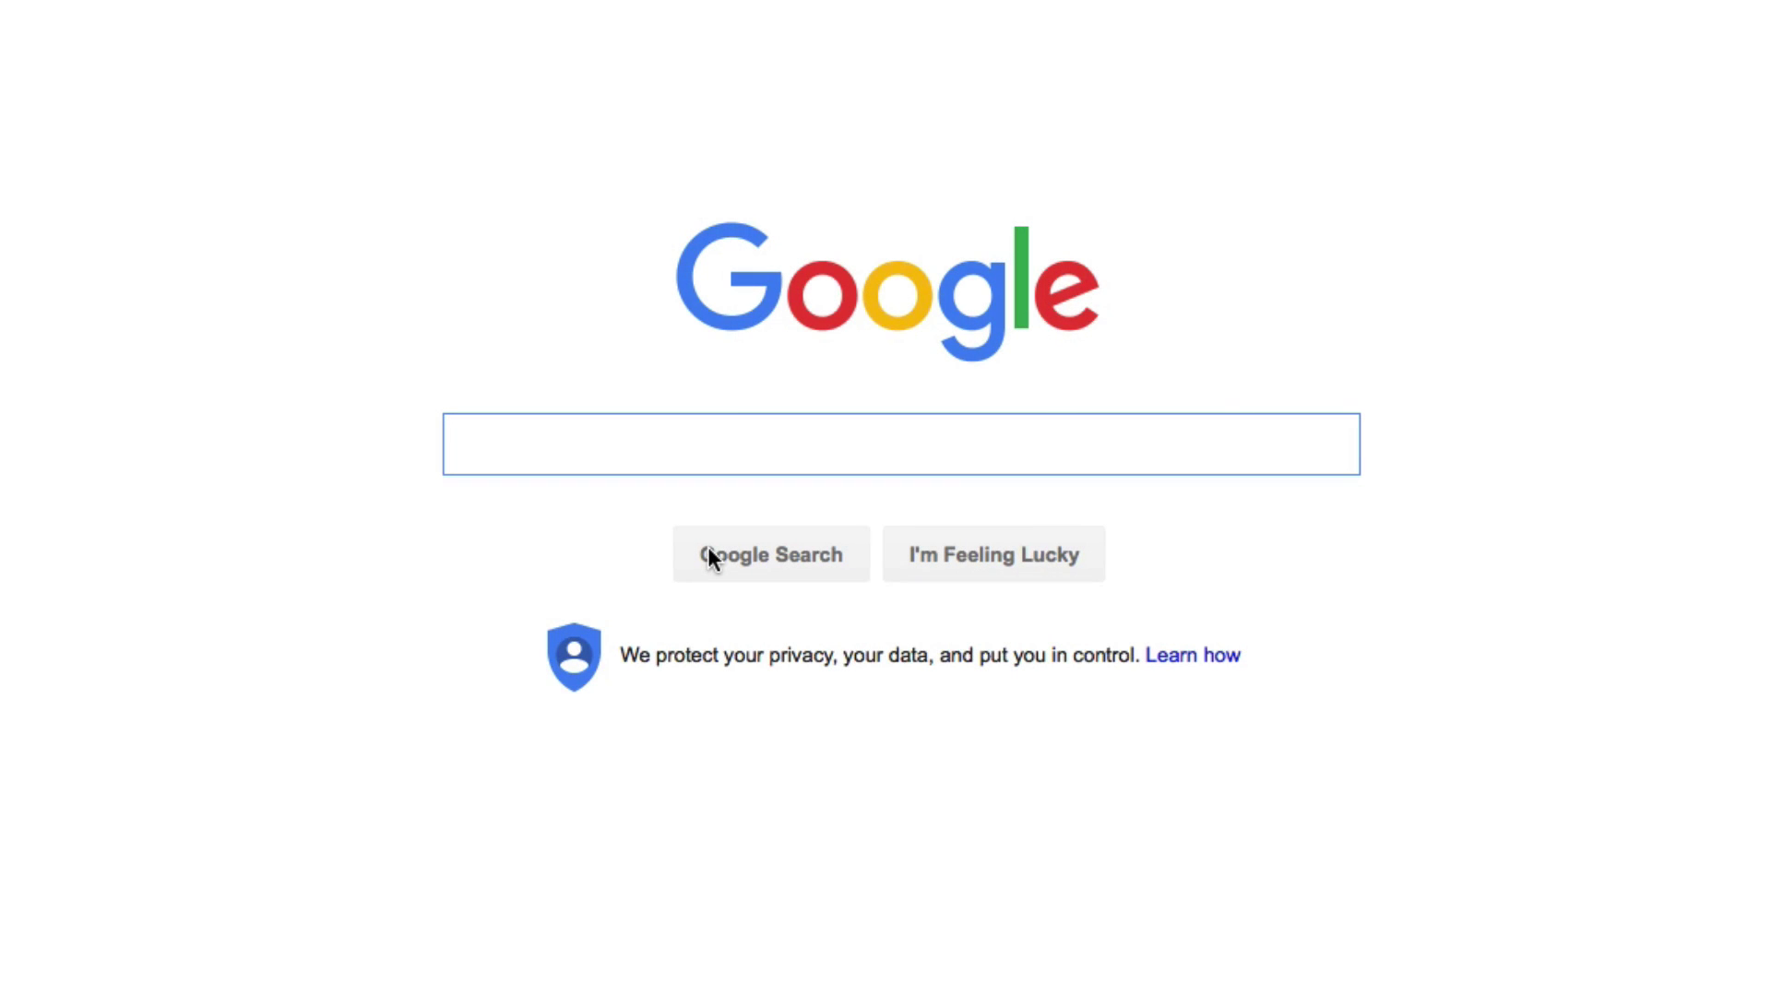
Step: Search Google for 'reaper', open reaper.fm, and go to its VIDEOS page
type("reaper")
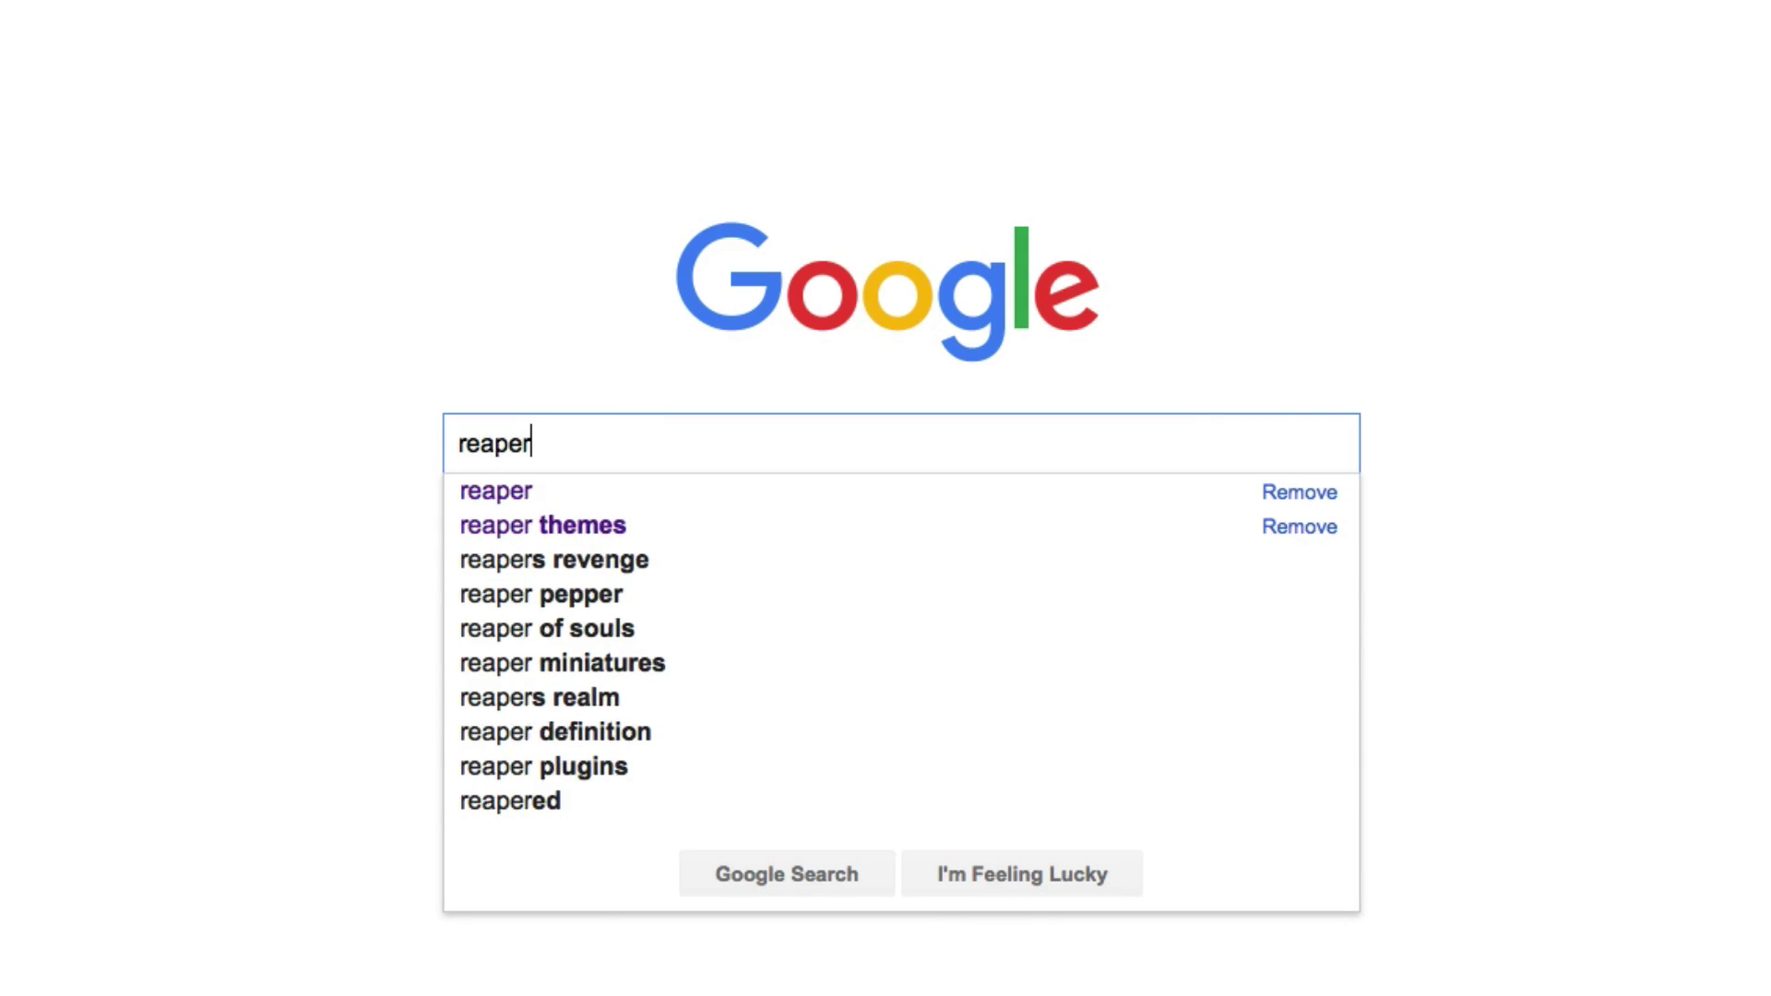
key("Return")
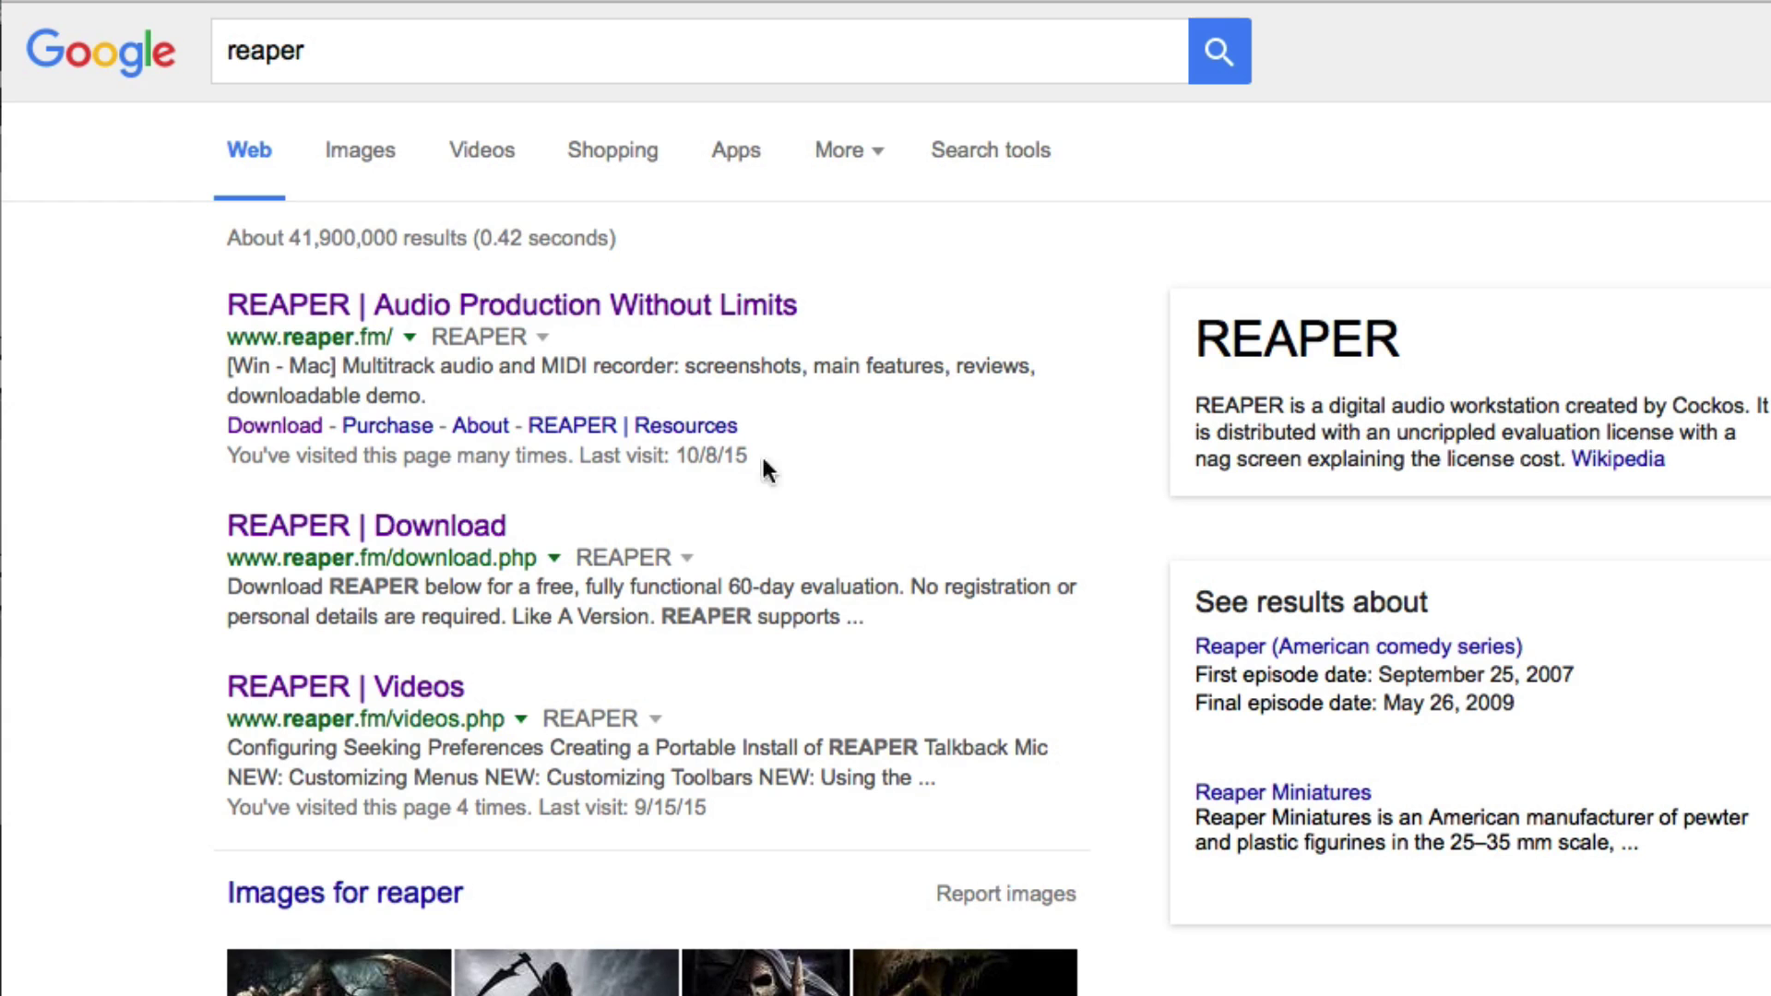
left_click(621, 296)
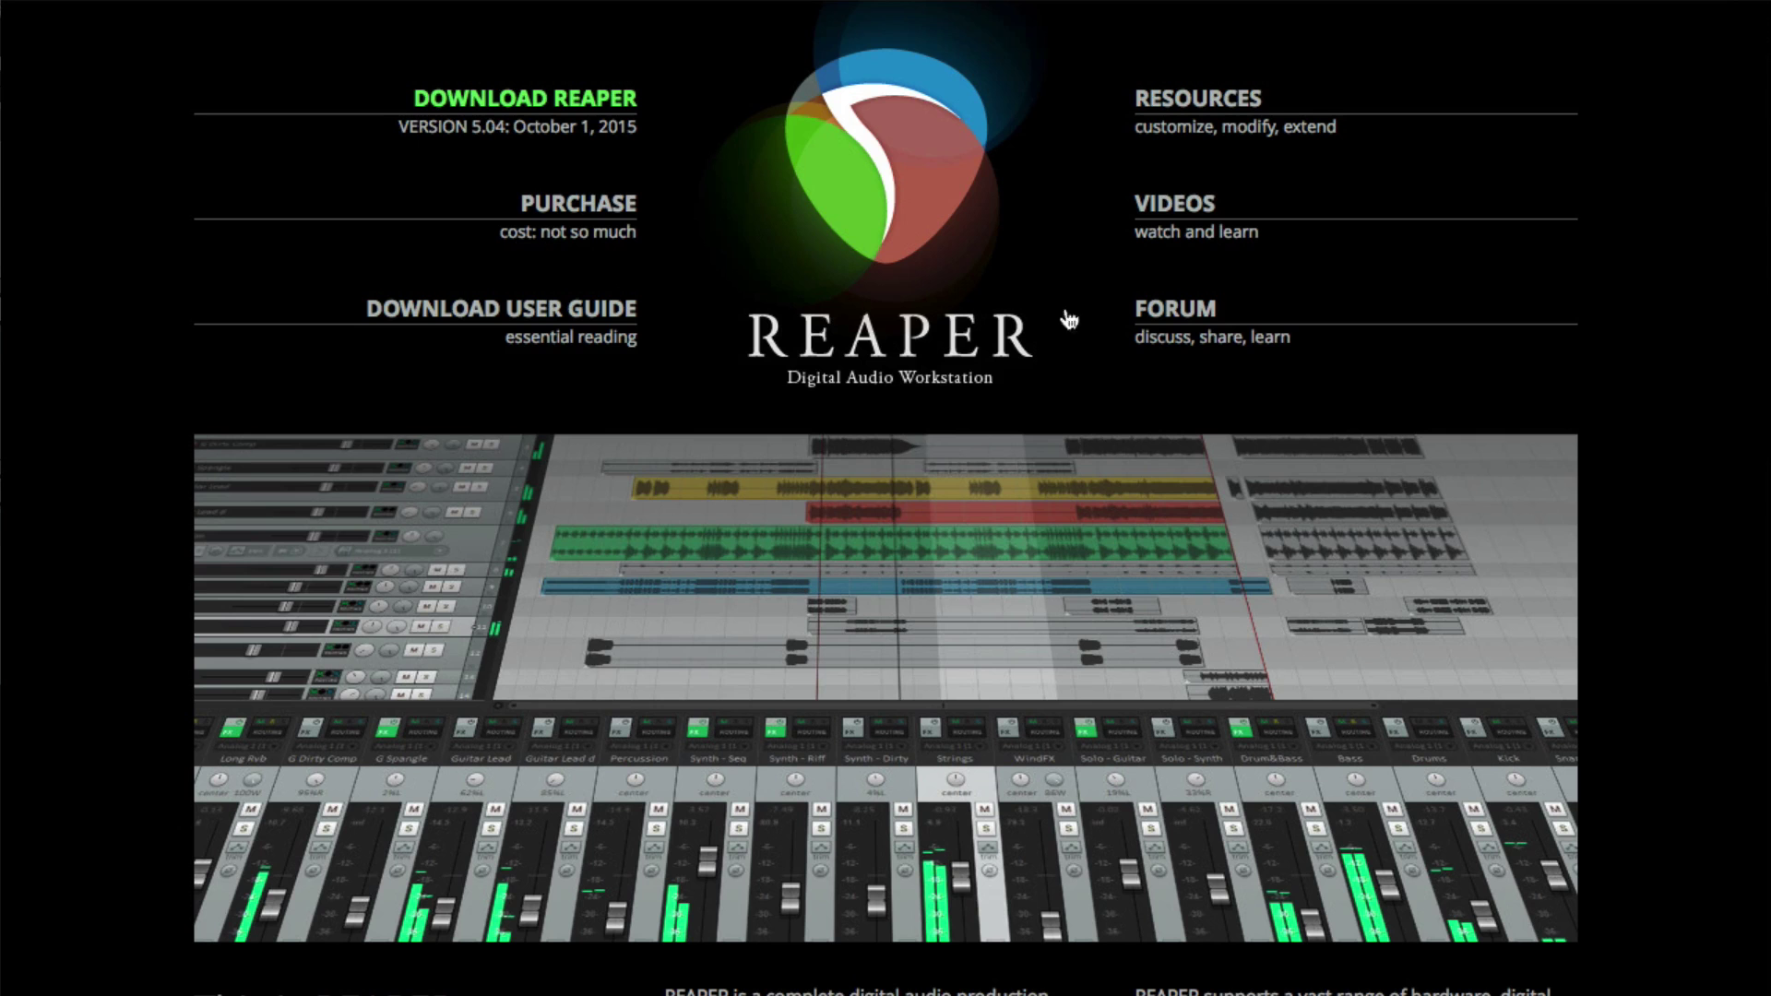
left_click(1183, 229)
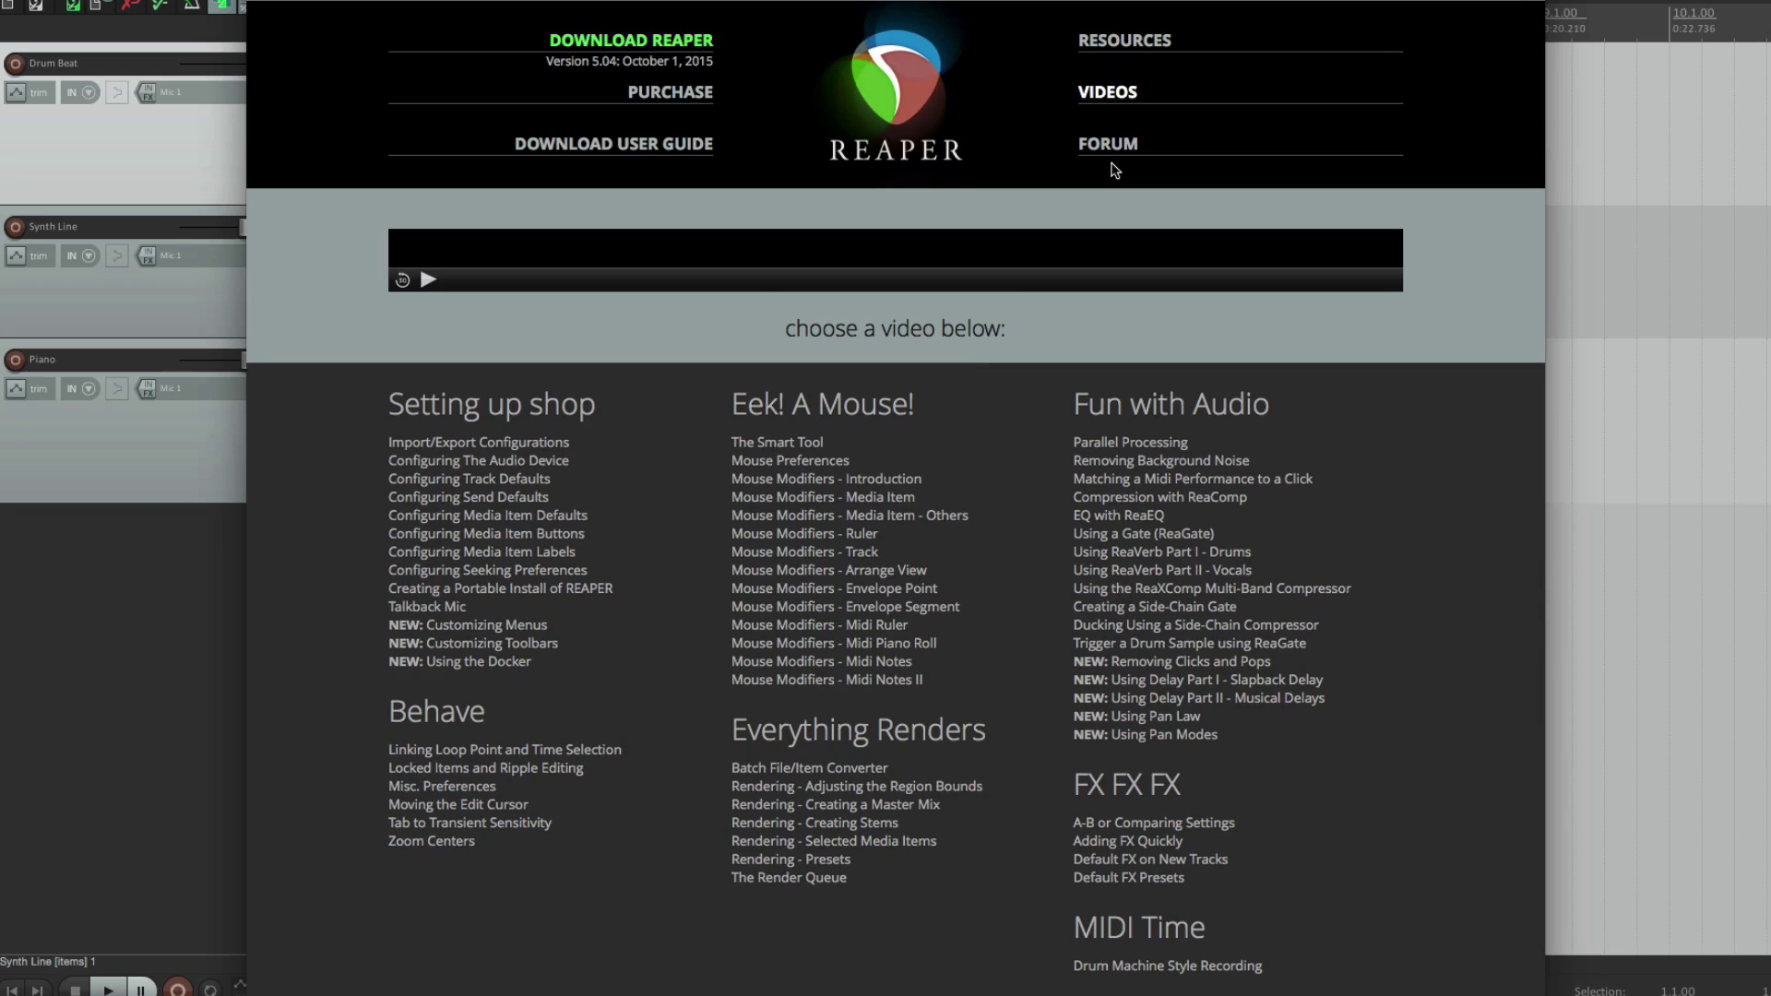